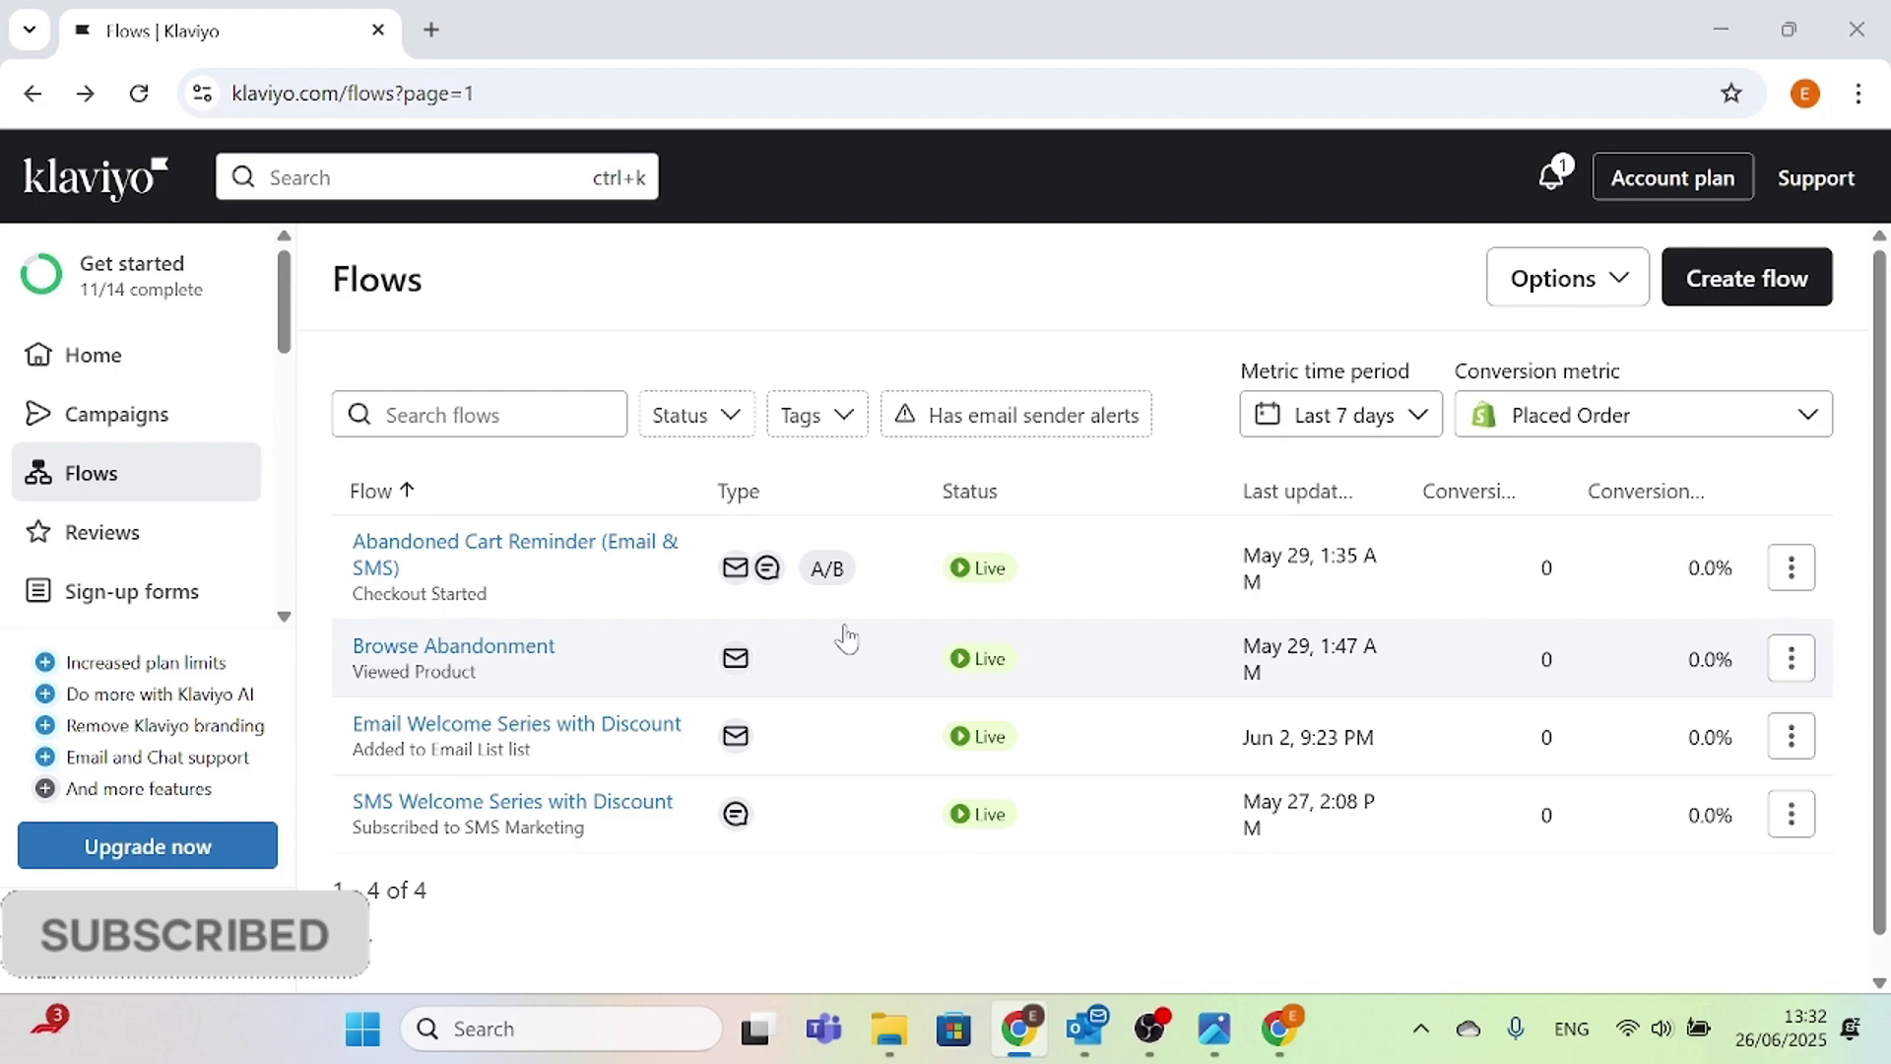
- Open the Abandoned Cart Reminder (Email & SMS) flow in the editor
{"action": "scroll", "coordinate": [846, 638], "scroll_direction": "down", "scroll_amount": 1}
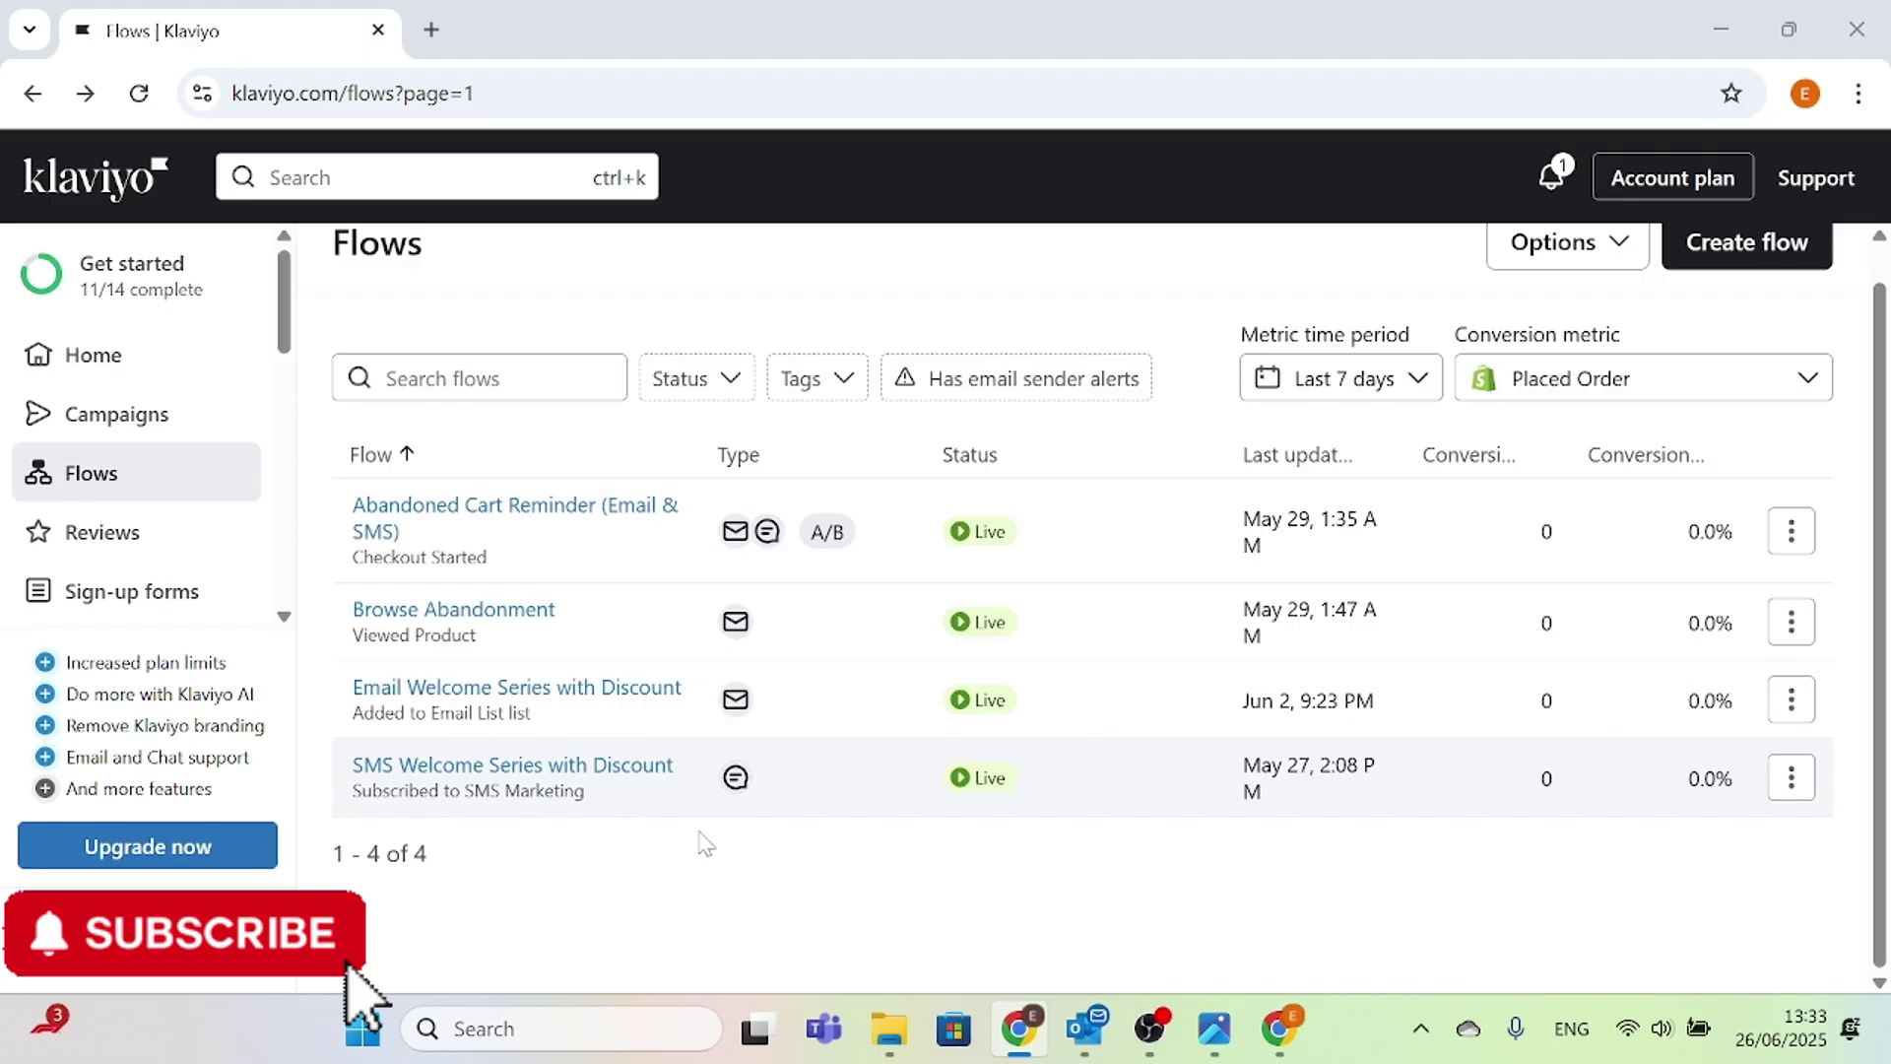
{"action": "scroll", "coordinate": [716, 618], "scroll_direction": "up", "scroll_amount": 1}
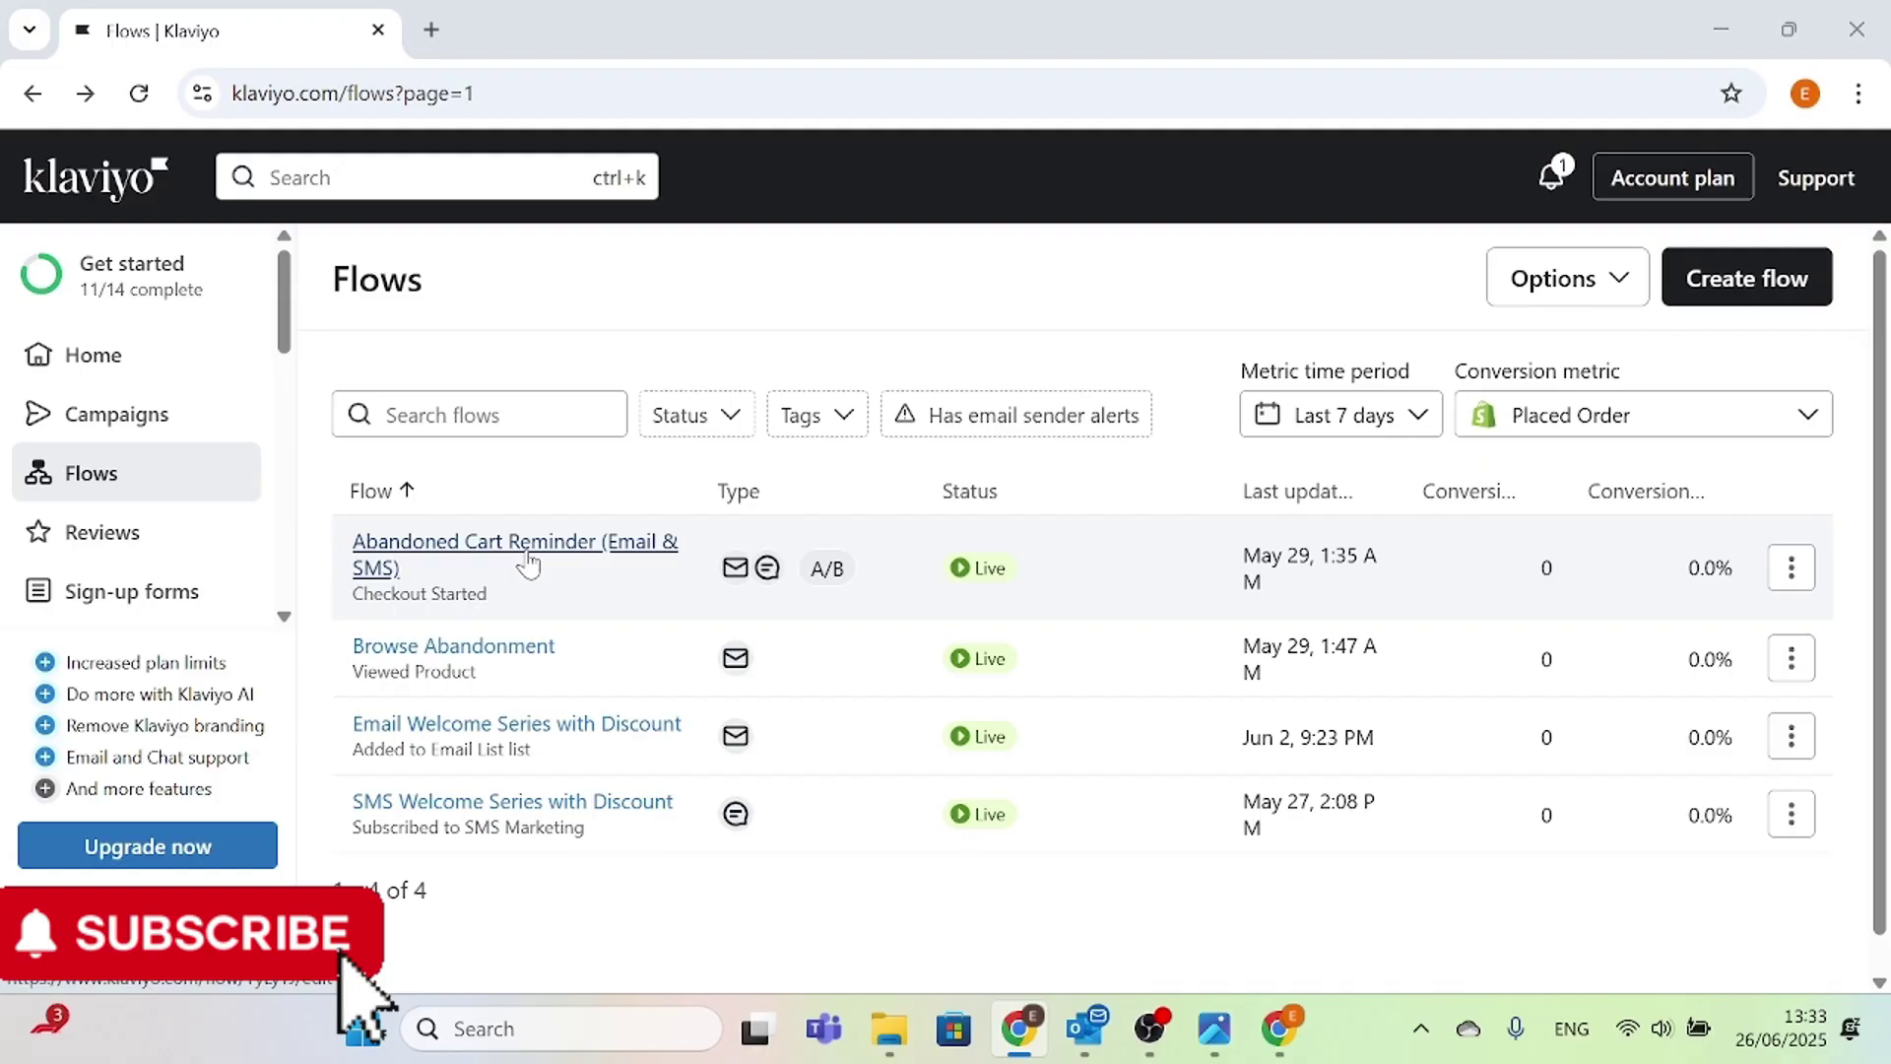
{"action": "left_click", "coordinate": [541, 556]}
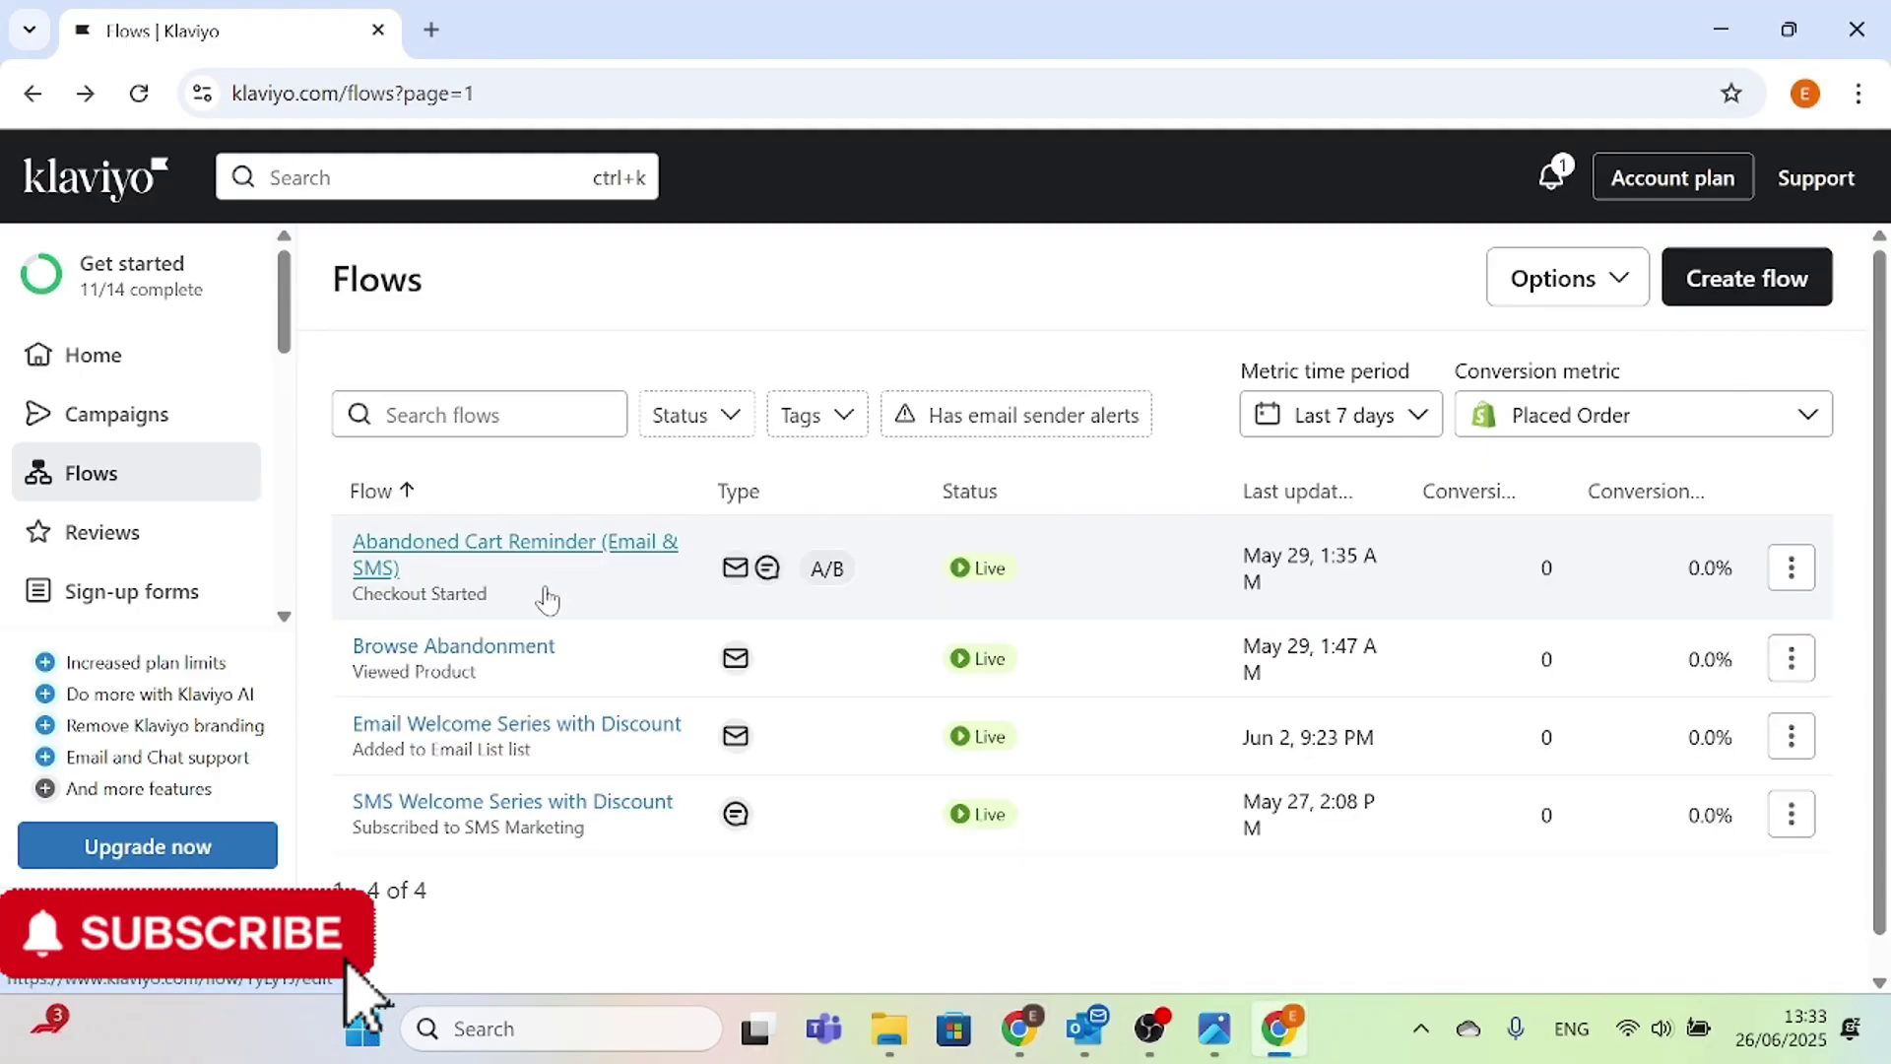
{"action": "left_click", "coordinate": [557, 562]}
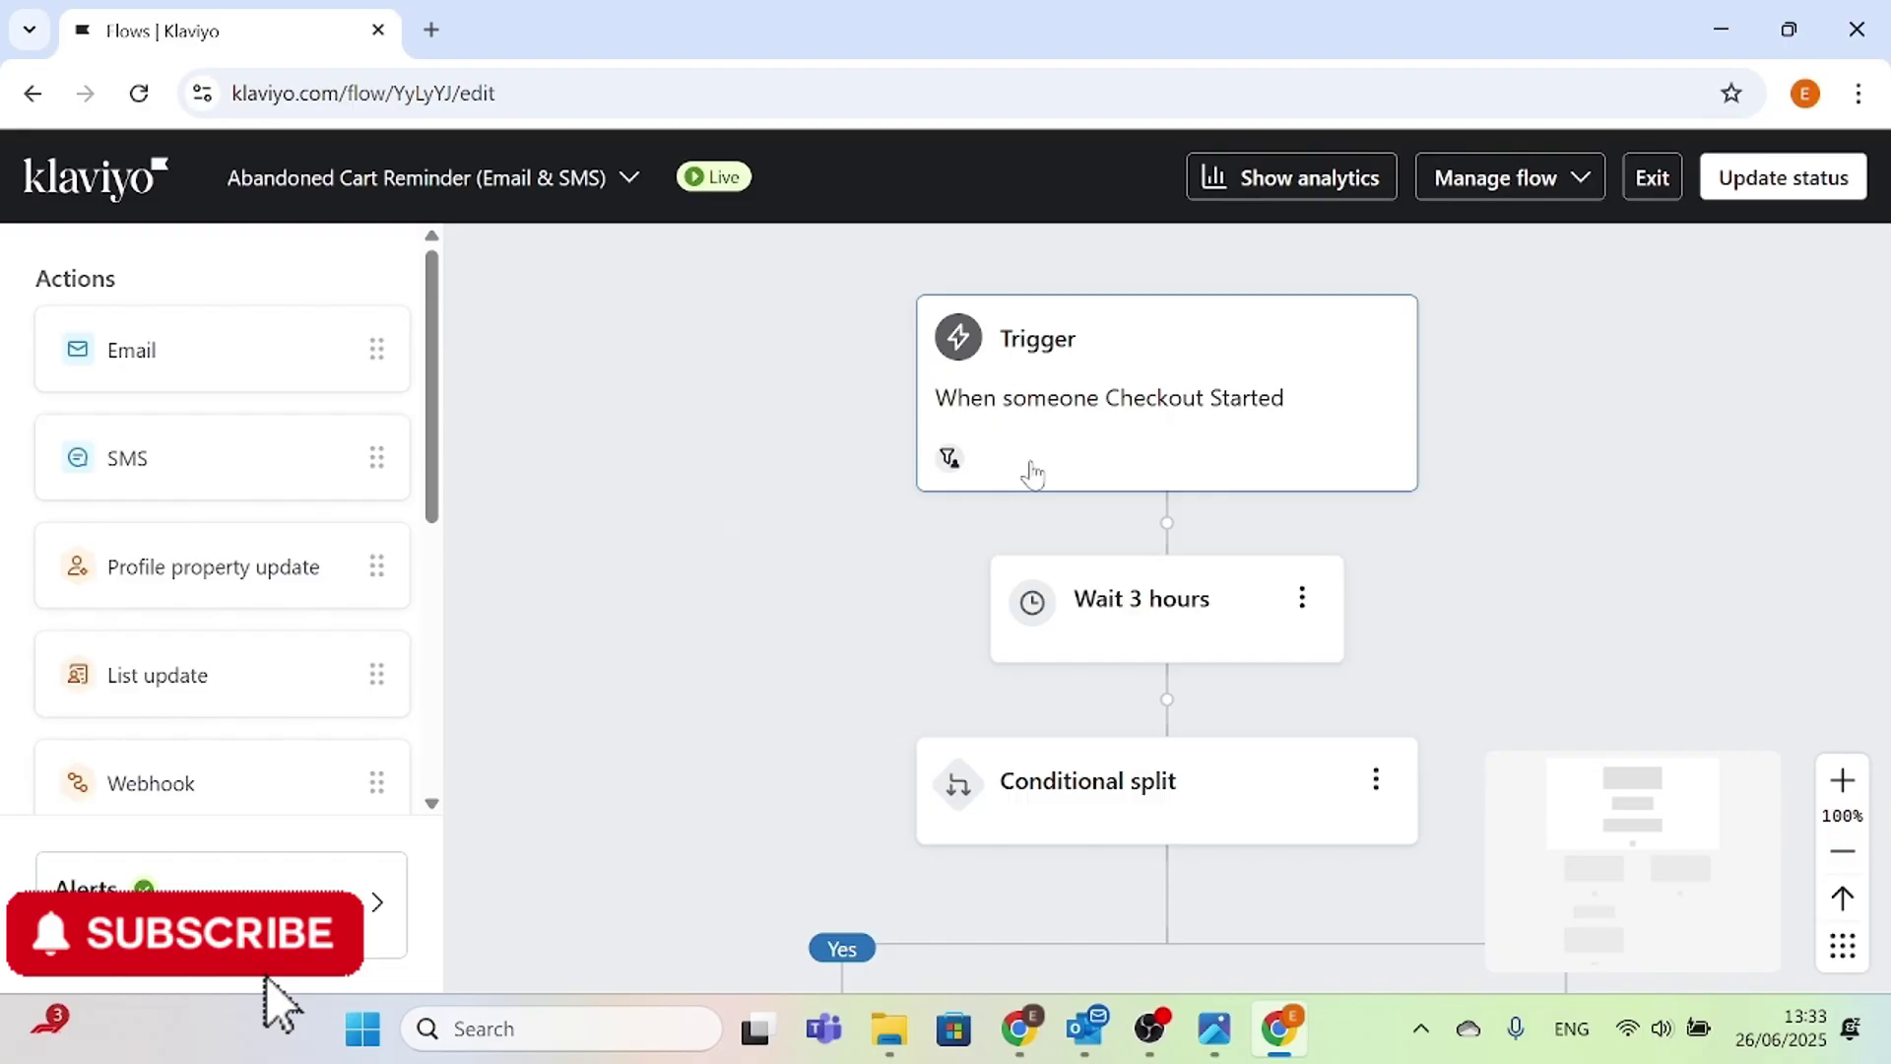
- Show the Checkout Started trigger's settings and scroll down to its trigger and profile filters
{"action": "left_click", "coordinate": [1104, 415]}
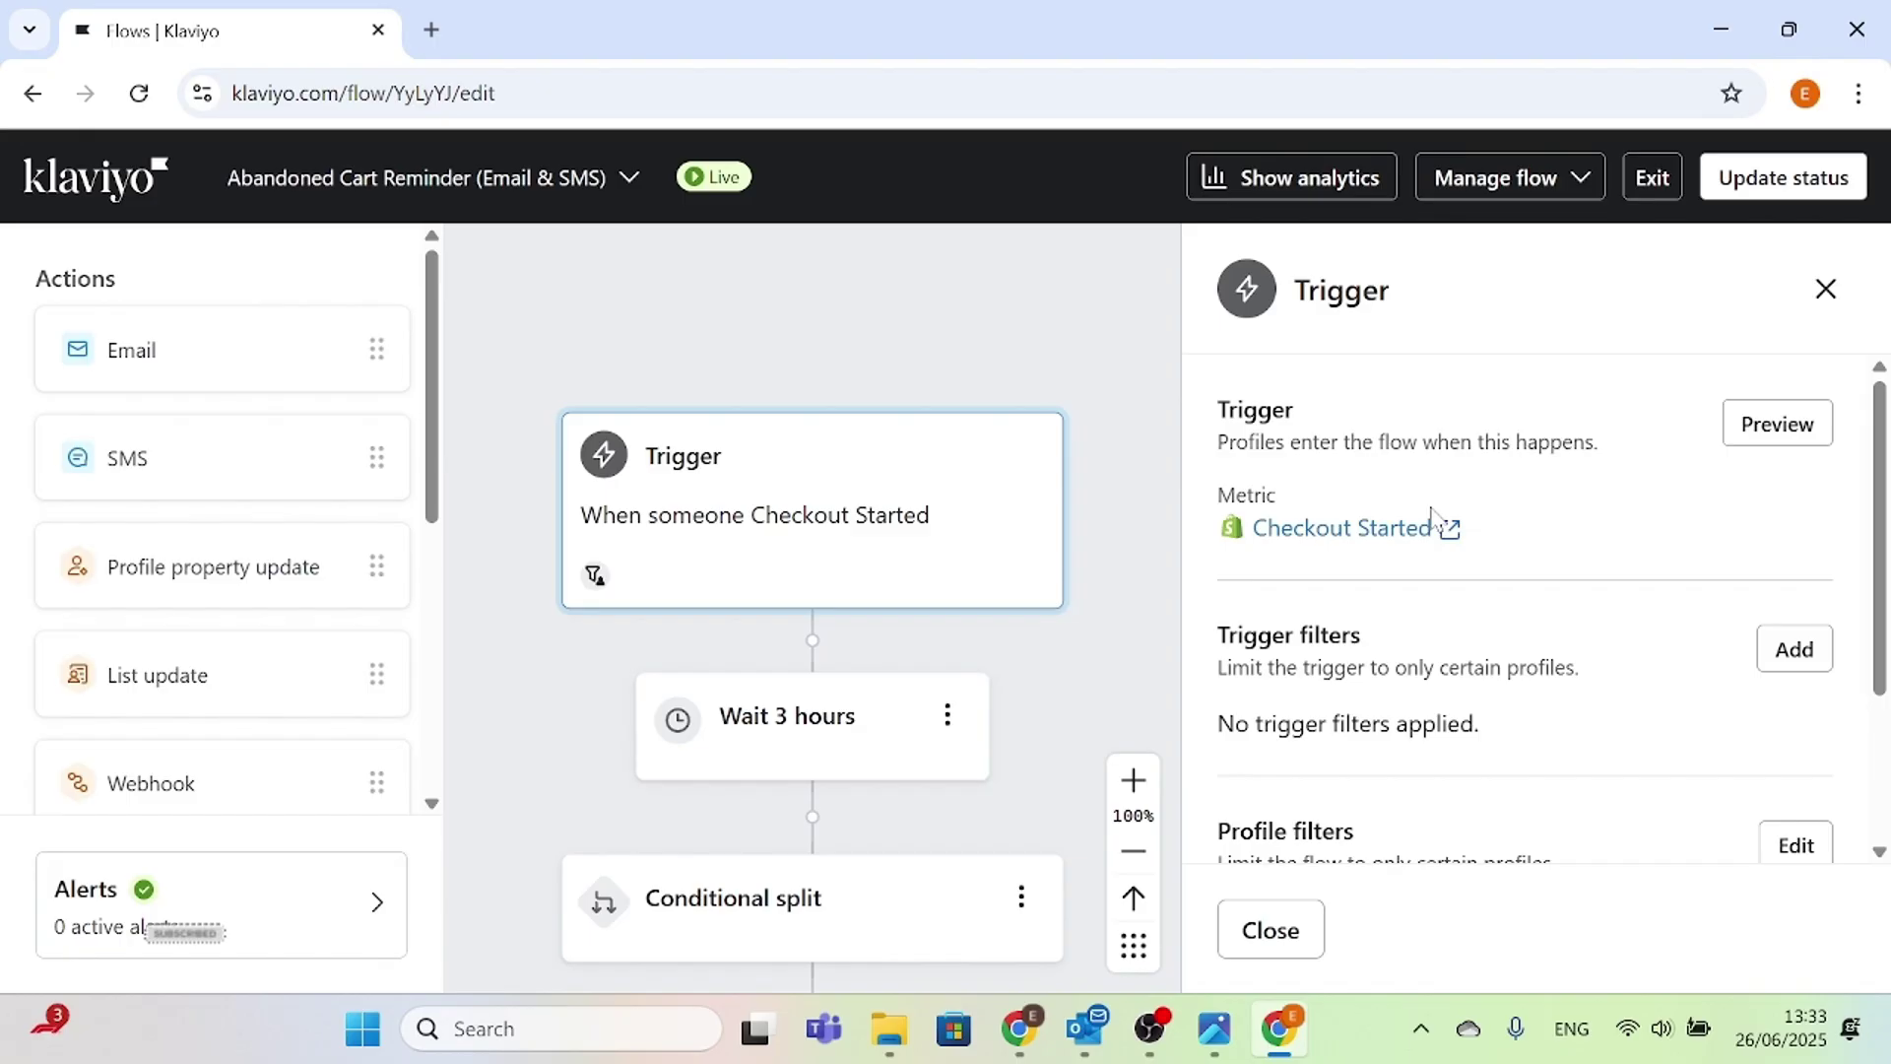
{"action": "scroll", "coordinate": [1609, 525], "scroll_direction": "down", "scroll_amount": 1}
{"action": "scroll", "coordinate": [1606, 523], "scroll_direction": "down", "scroll_amount": 2}
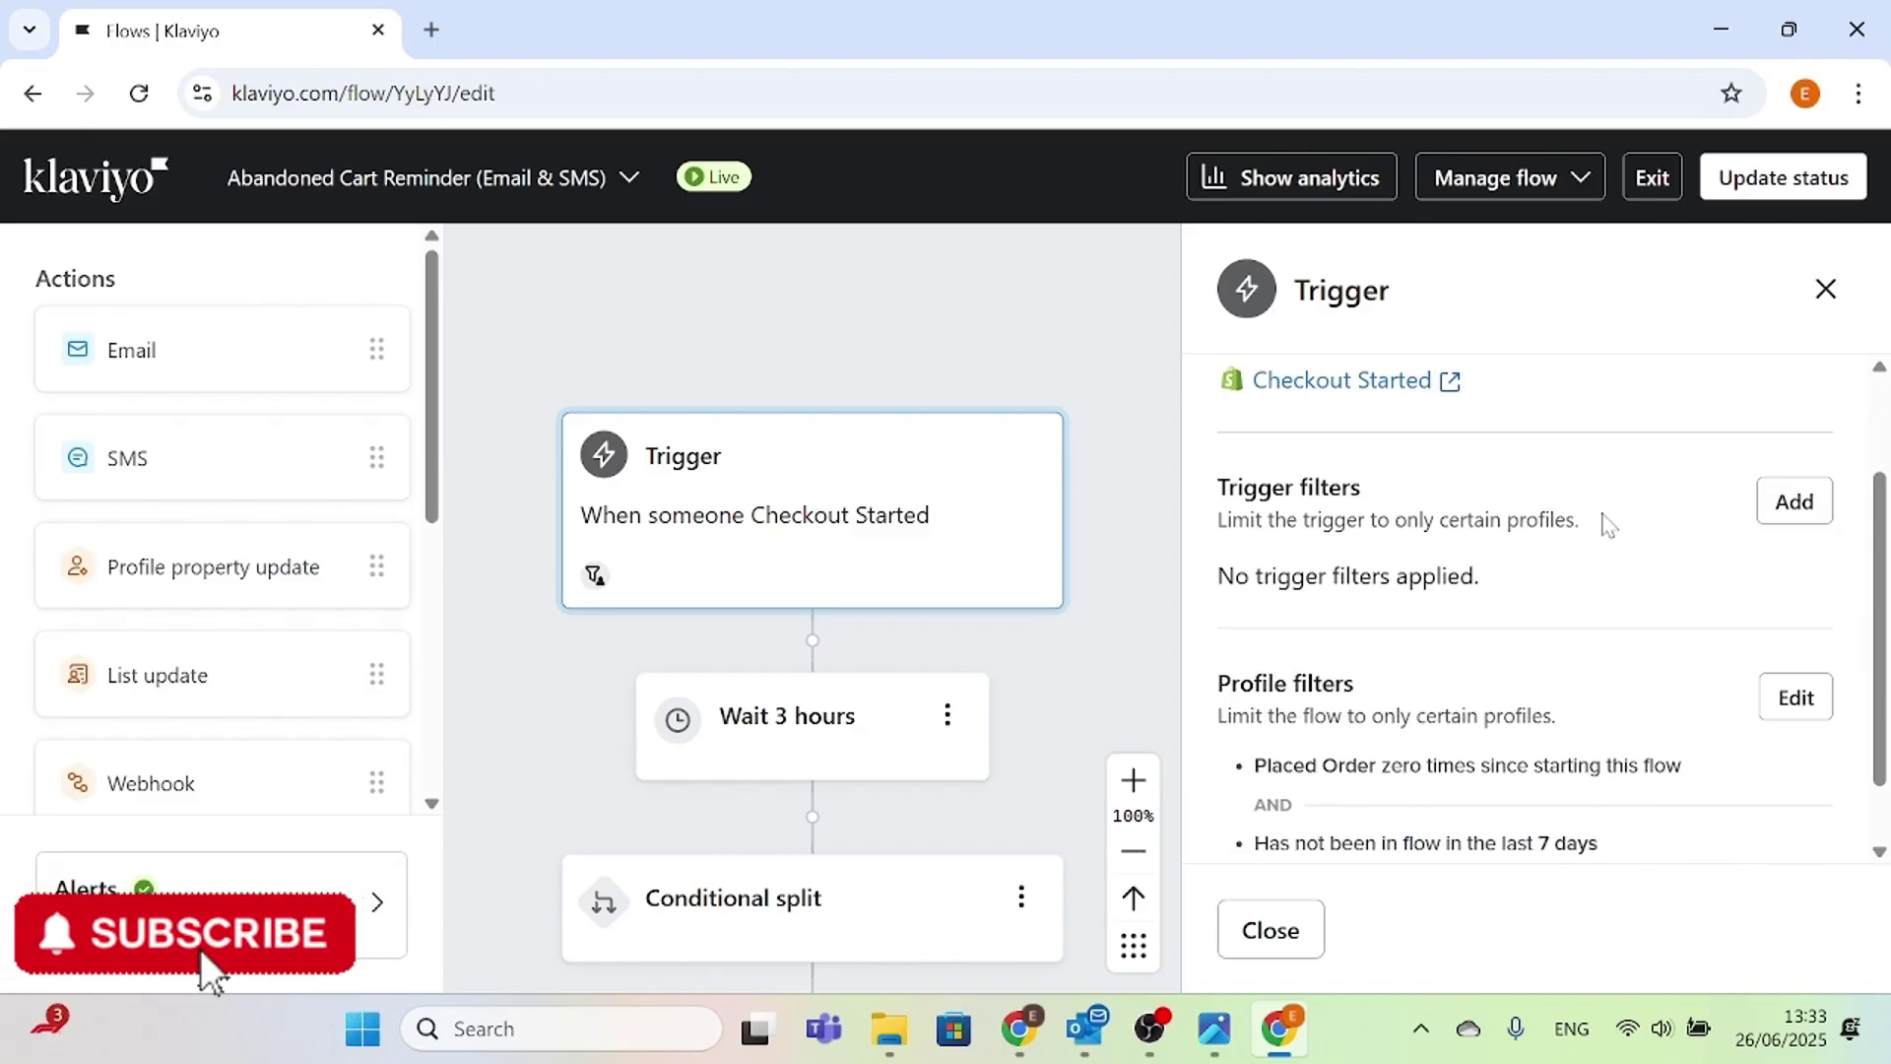
{"action": "scroll", "coordinate": [1592, 528], "scroll_direction": "up", "scroll_amount": 3}
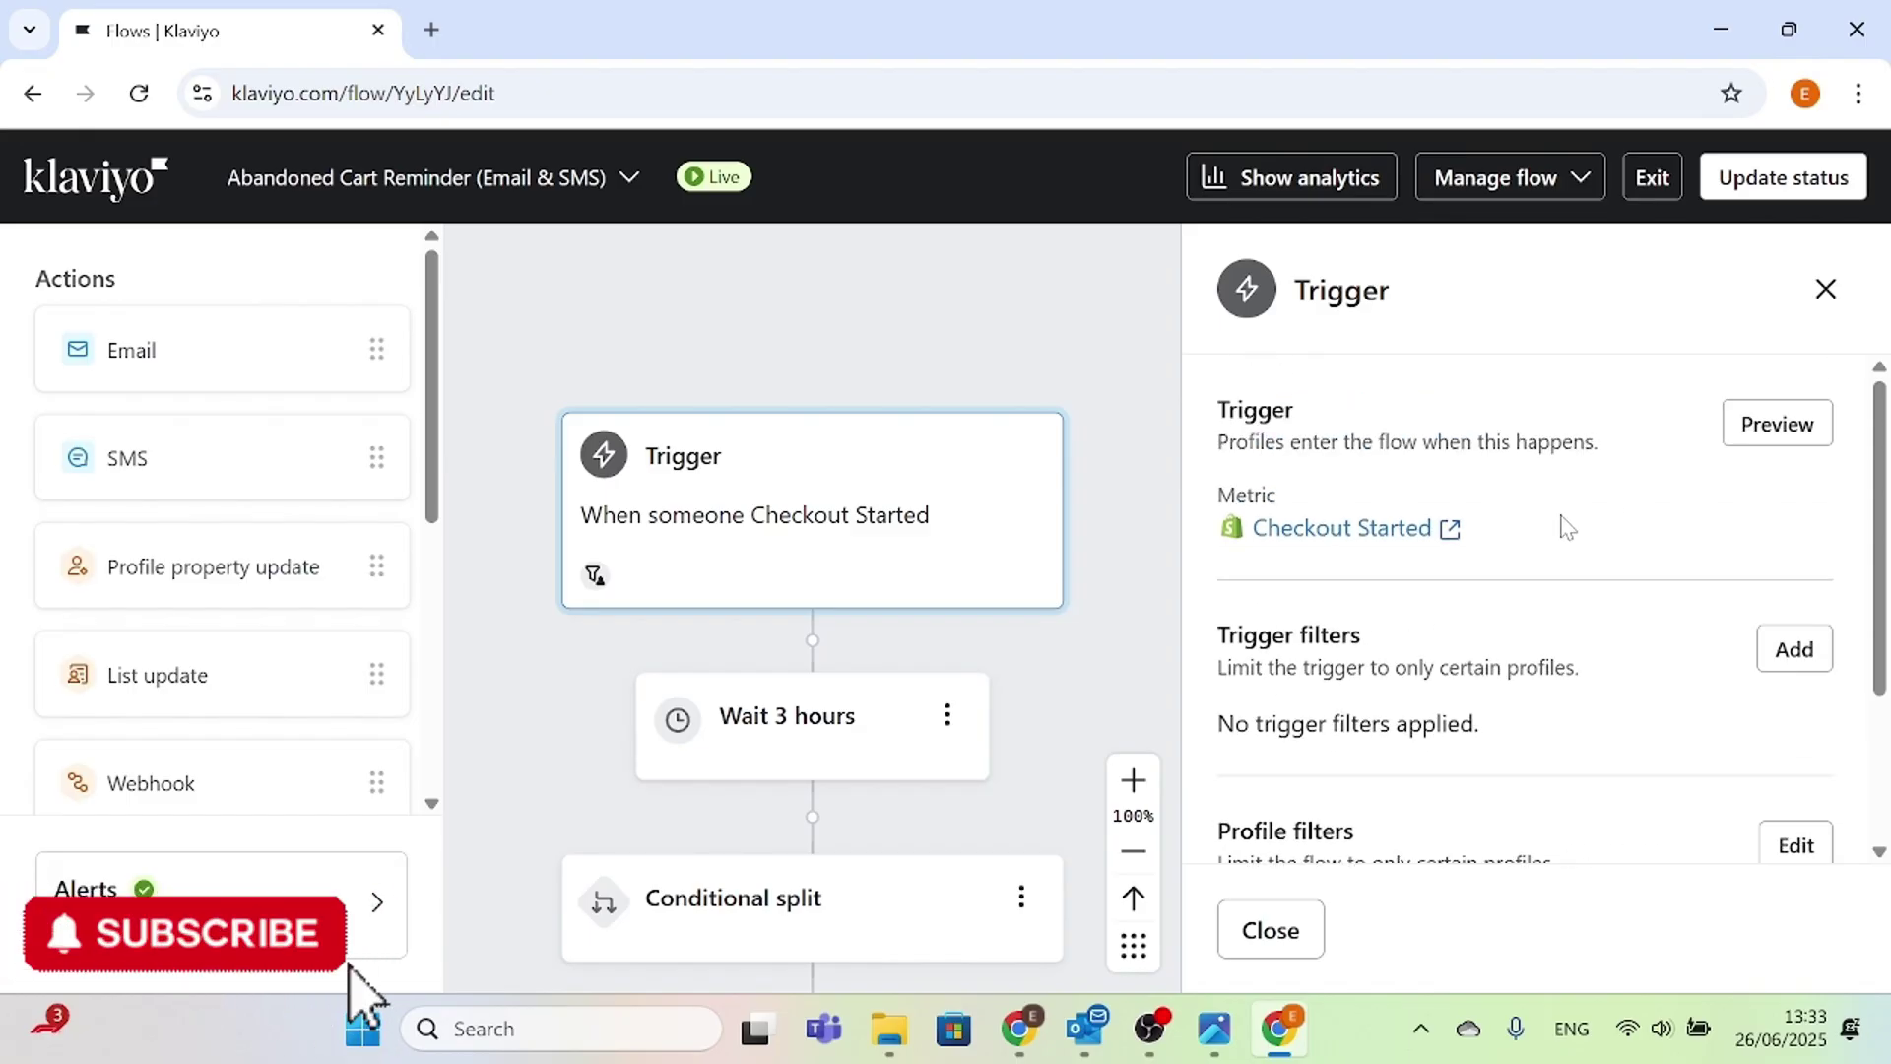
{"action": "scroll", "coordinate": [1564, 525], "scroll_direction": "down", "scroll_amount": 2}
{"action": "scroll", "coordinate": [1536, 523], "scroll_direction": "down", "scroll_amount": 1}
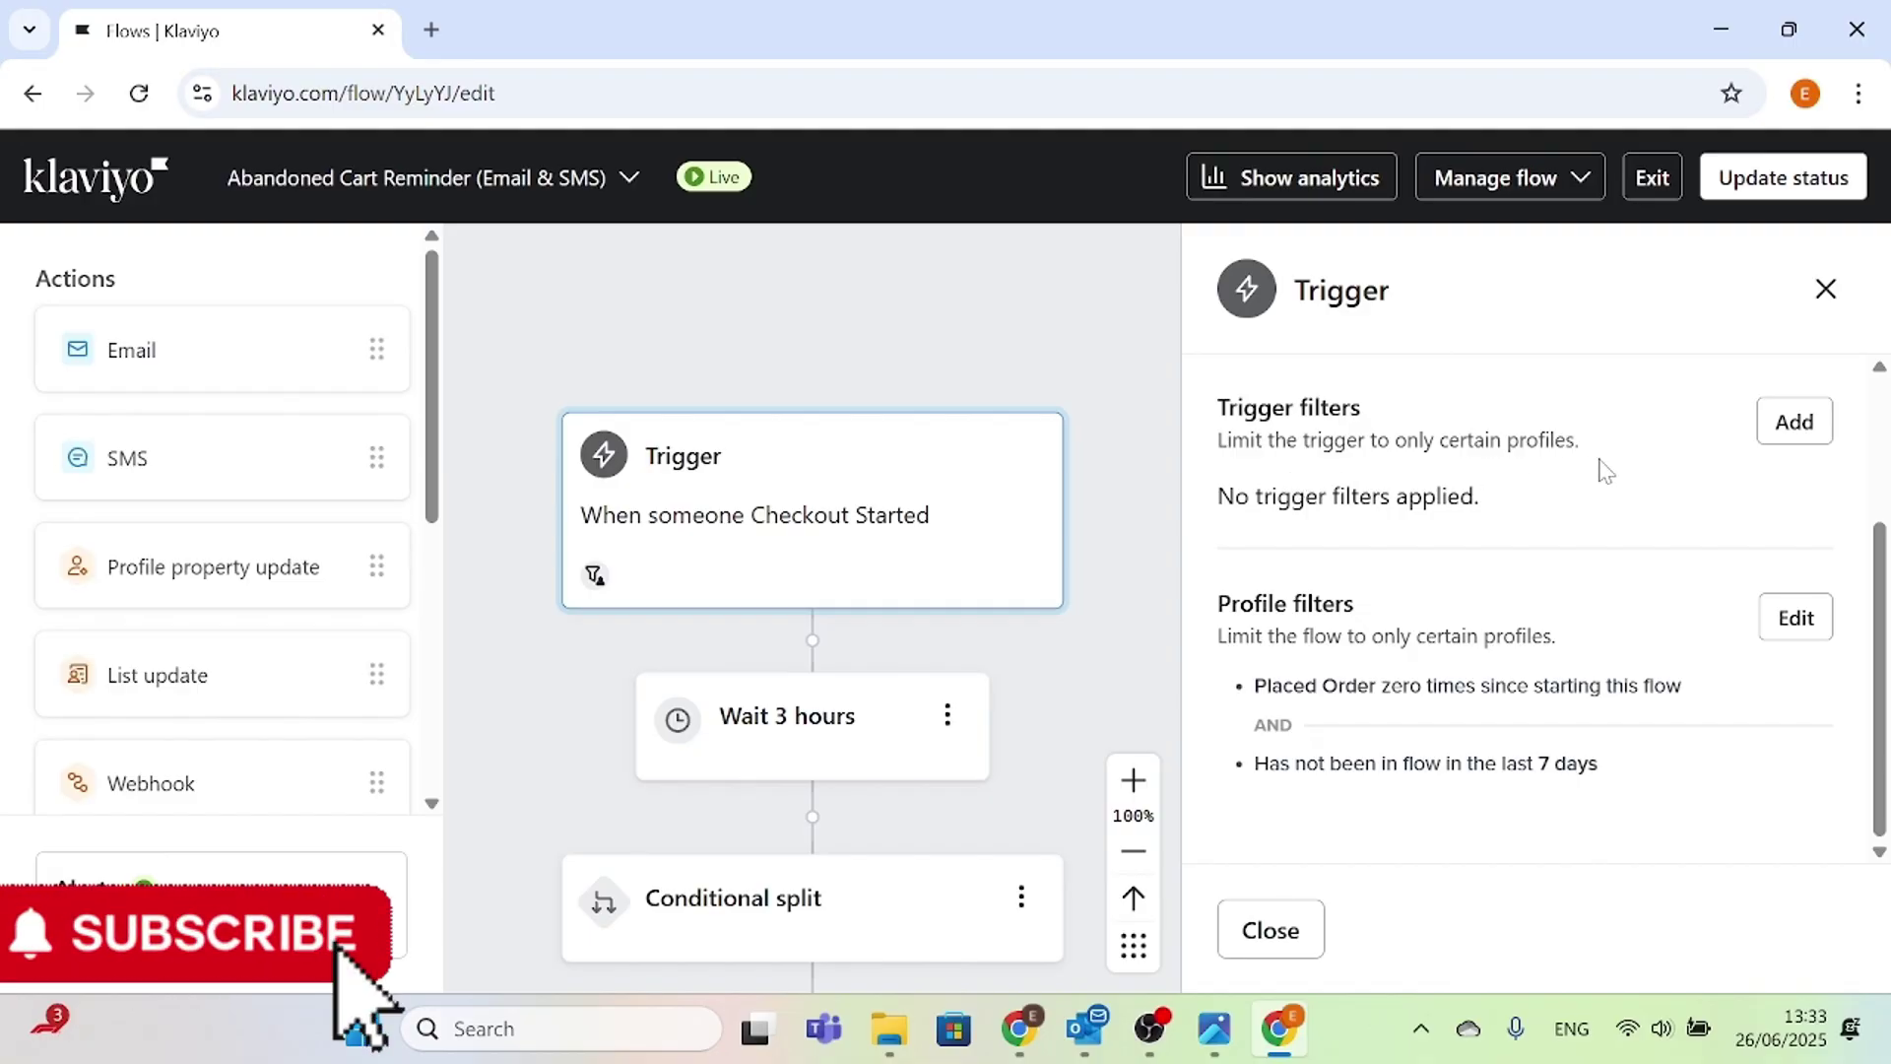
- Start a new trigger filter, discard it, and close the Checkout Started trigger settings
{"action": "left_click", "coordinate": [1793, 423]}
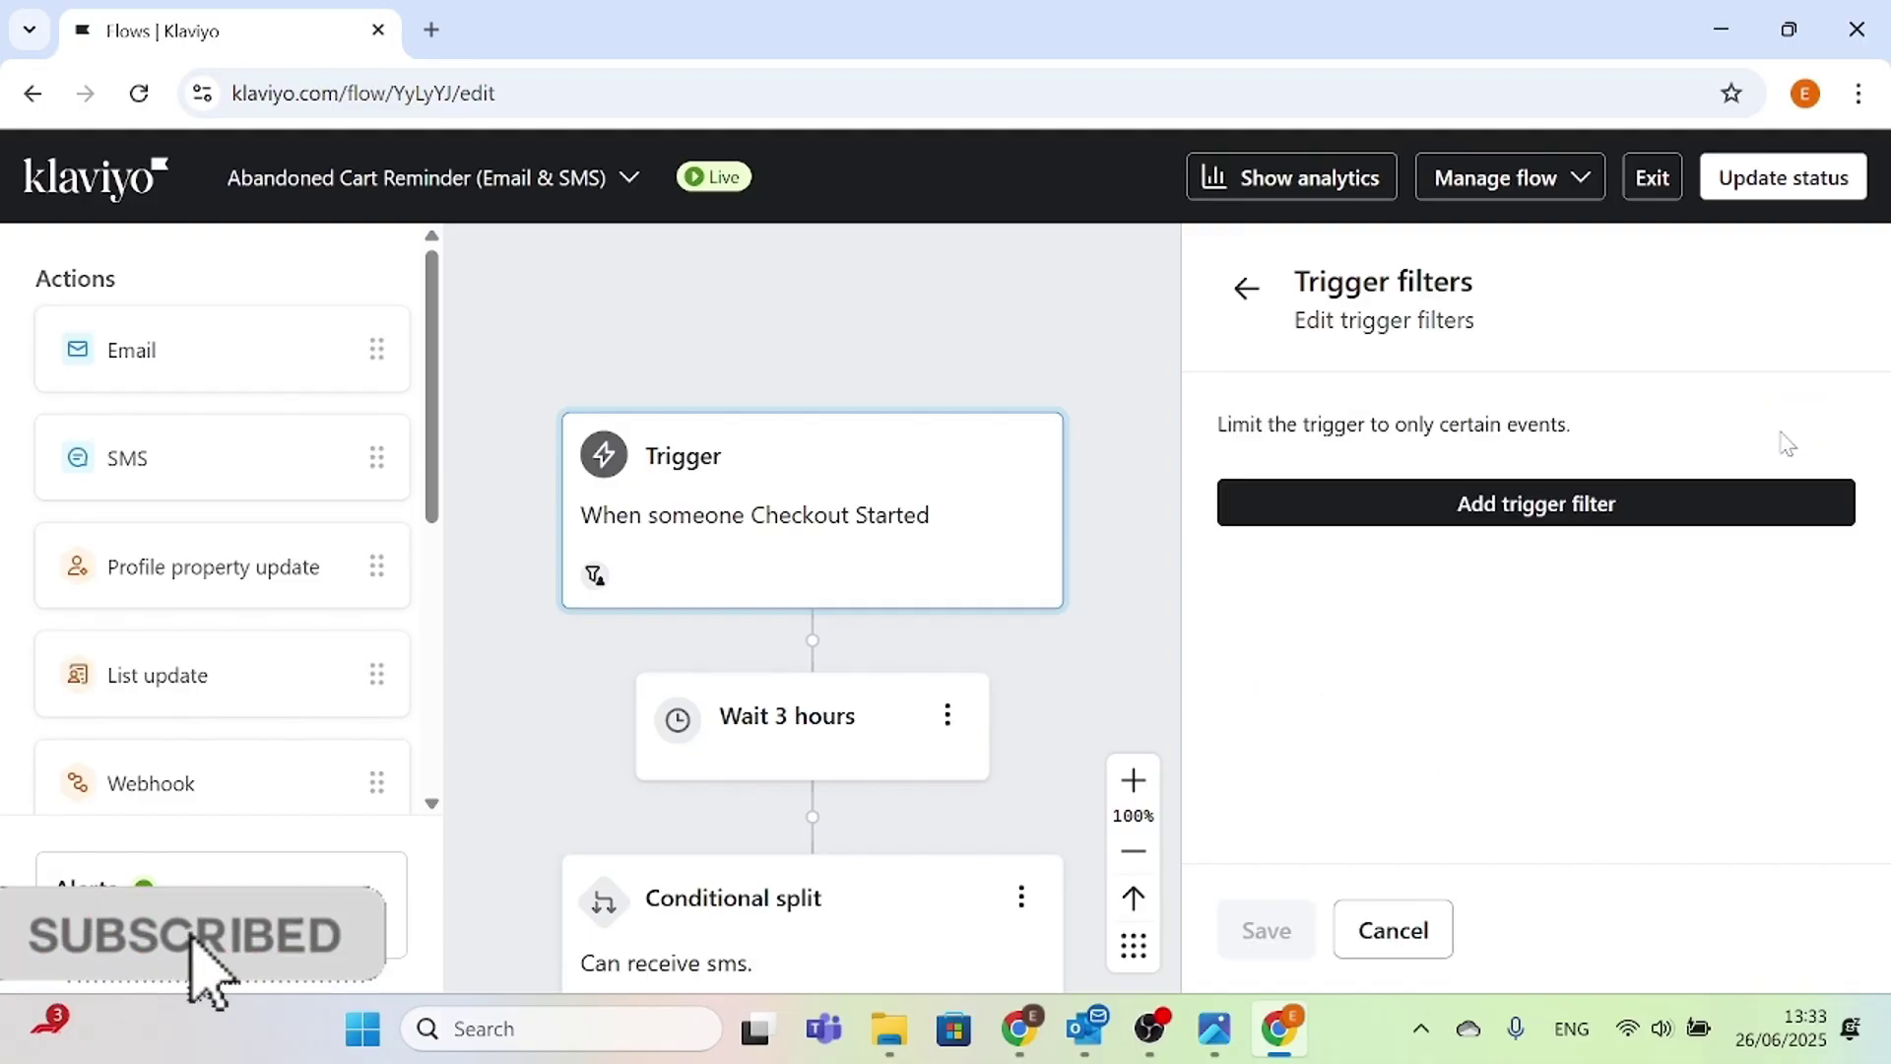
{"action": "left_click", "coordinate": [1539, 504]}
{"action": "scroll", "coordinate": [1471, 606], "scroll_direction": "down", "scroll_amount": 1}
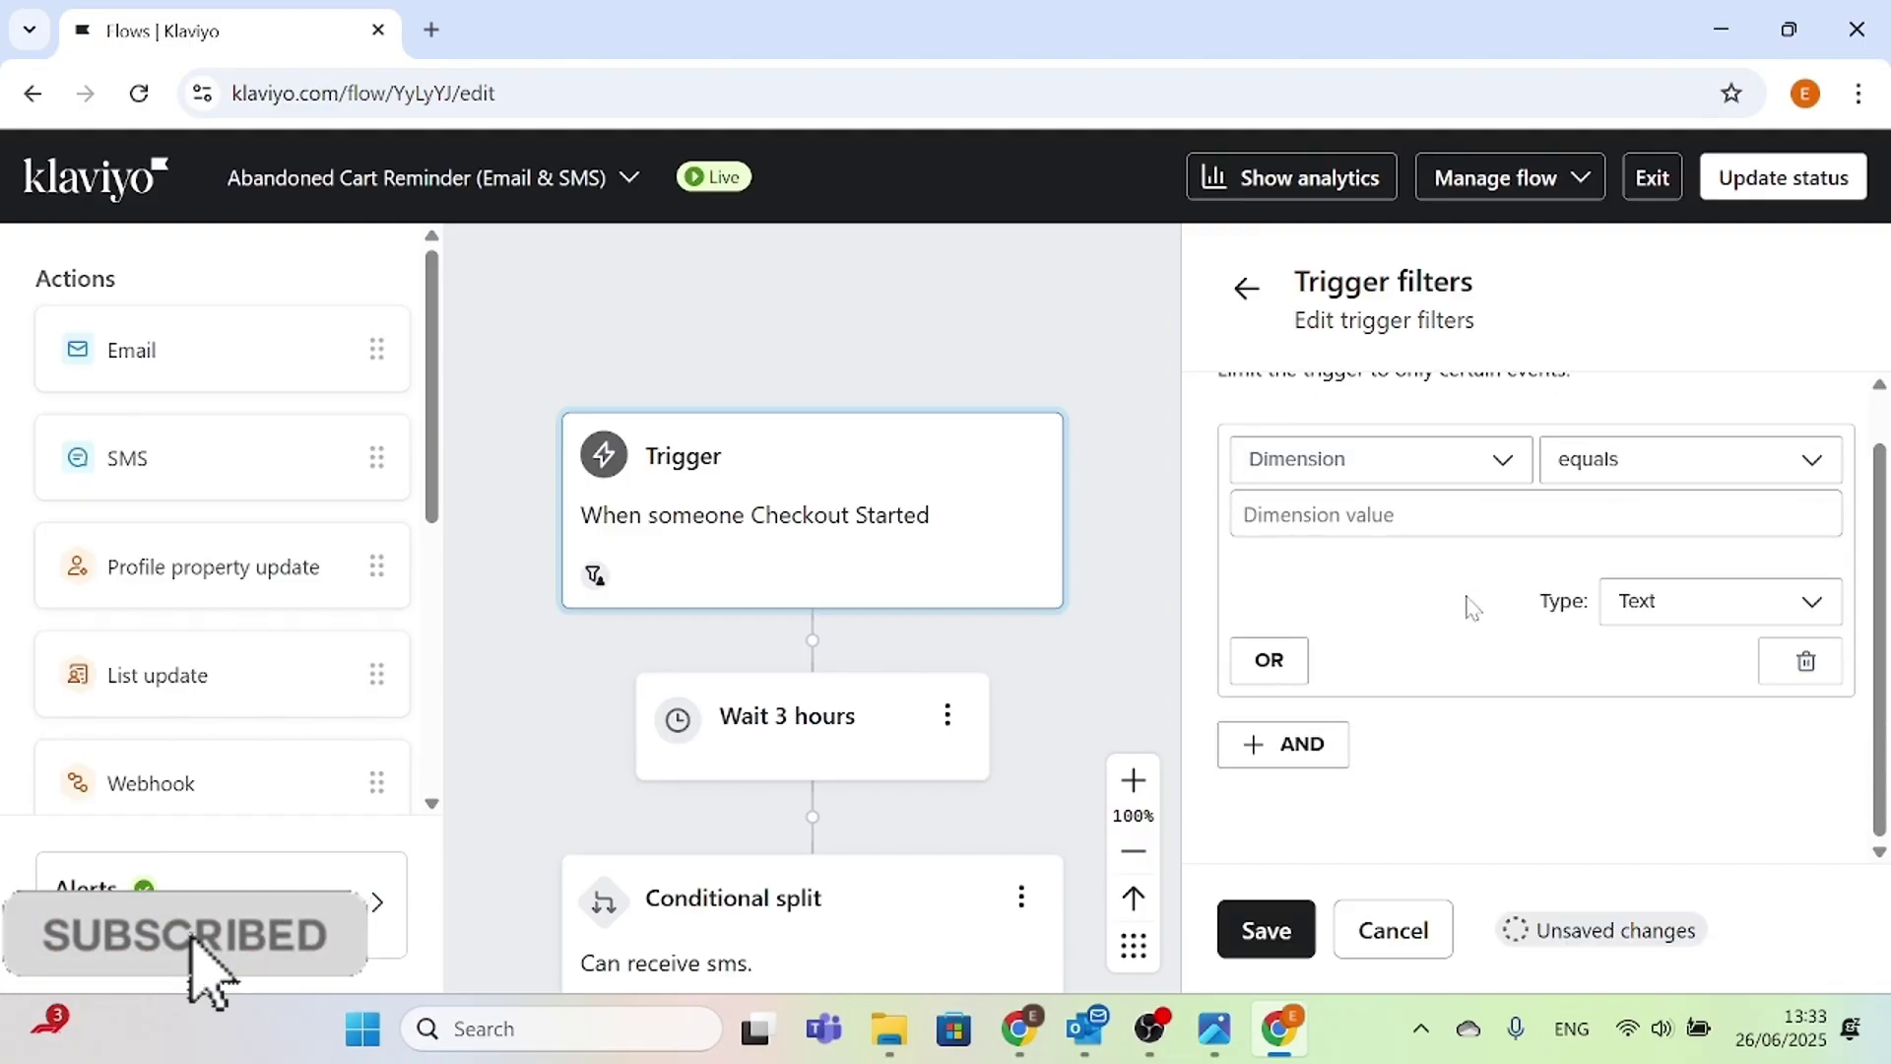
{"action": "scroll", "coordinate": [1471, 607], "scroll_direction": "up", "scroll_amount": 1}
{"action": "left_click", "coordinate": [1246, 288]}
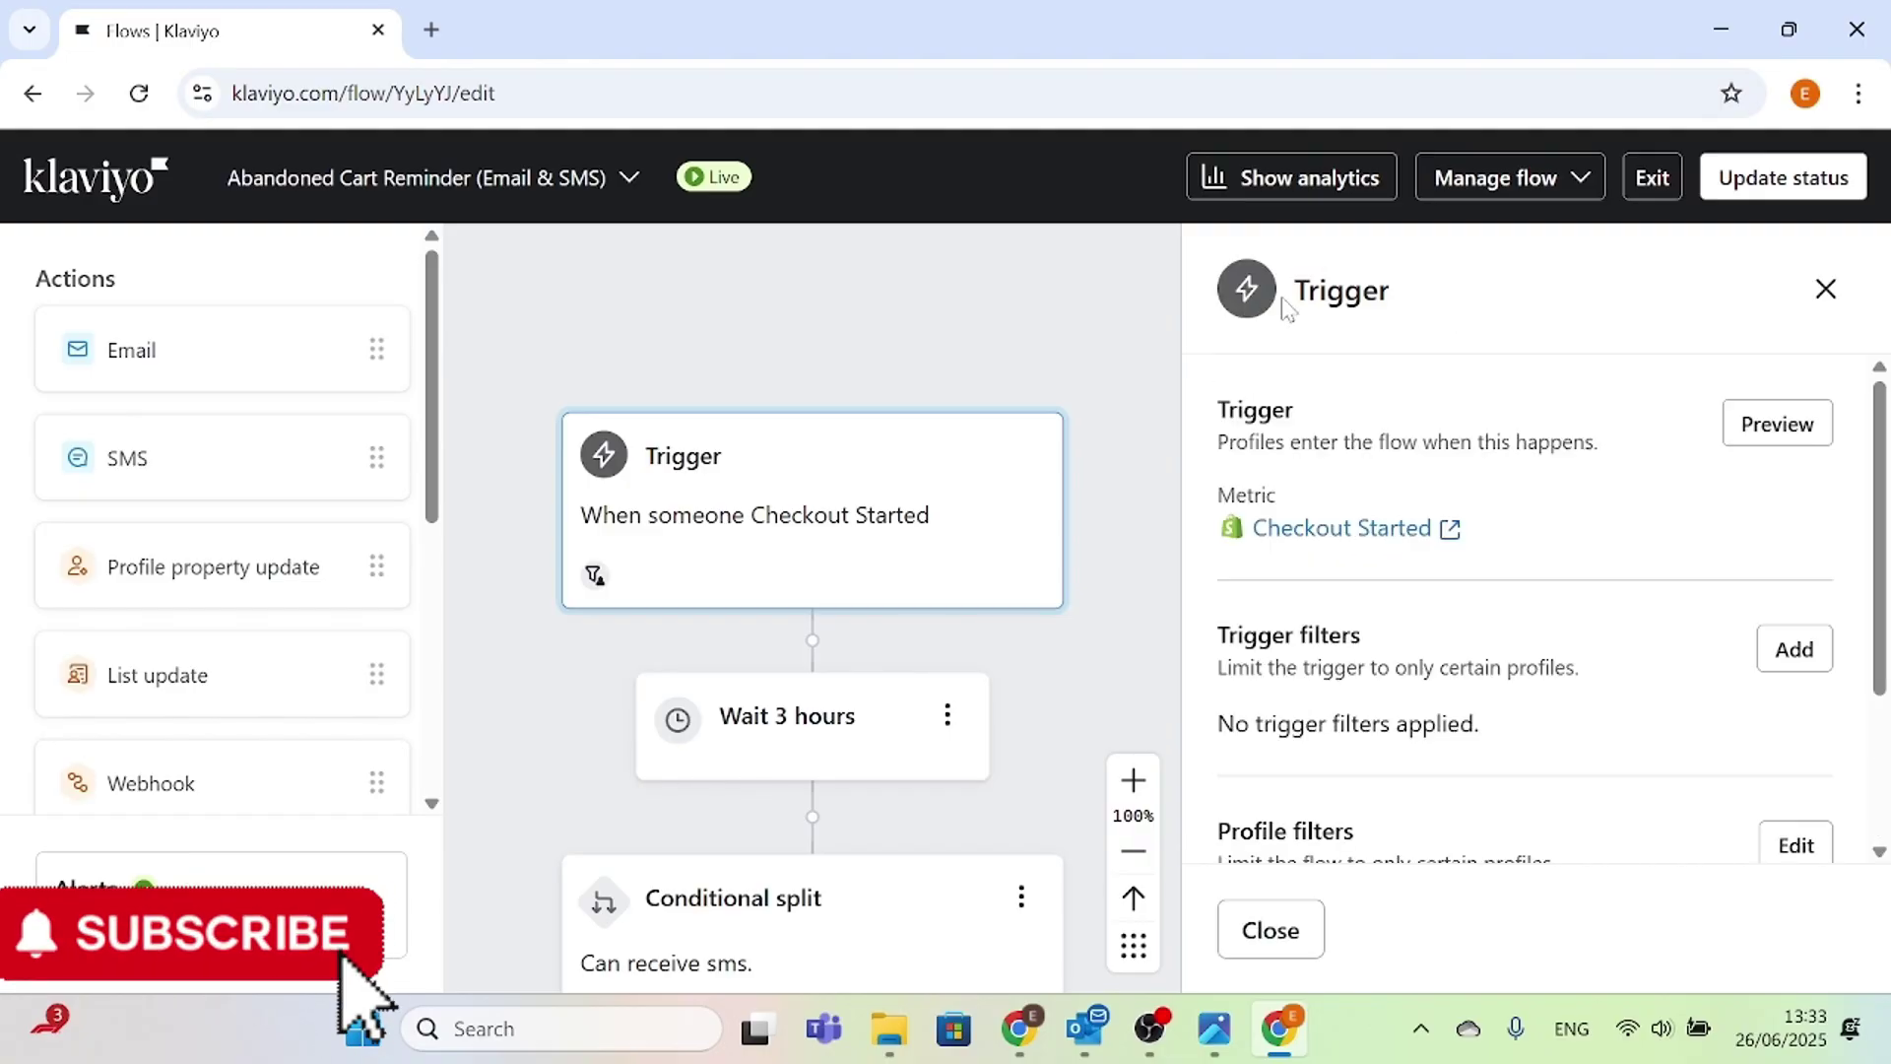
{"action": "scroll", "coordinate": [1596, 544], "scroll_direction": "down", "scroll_amount": 3}
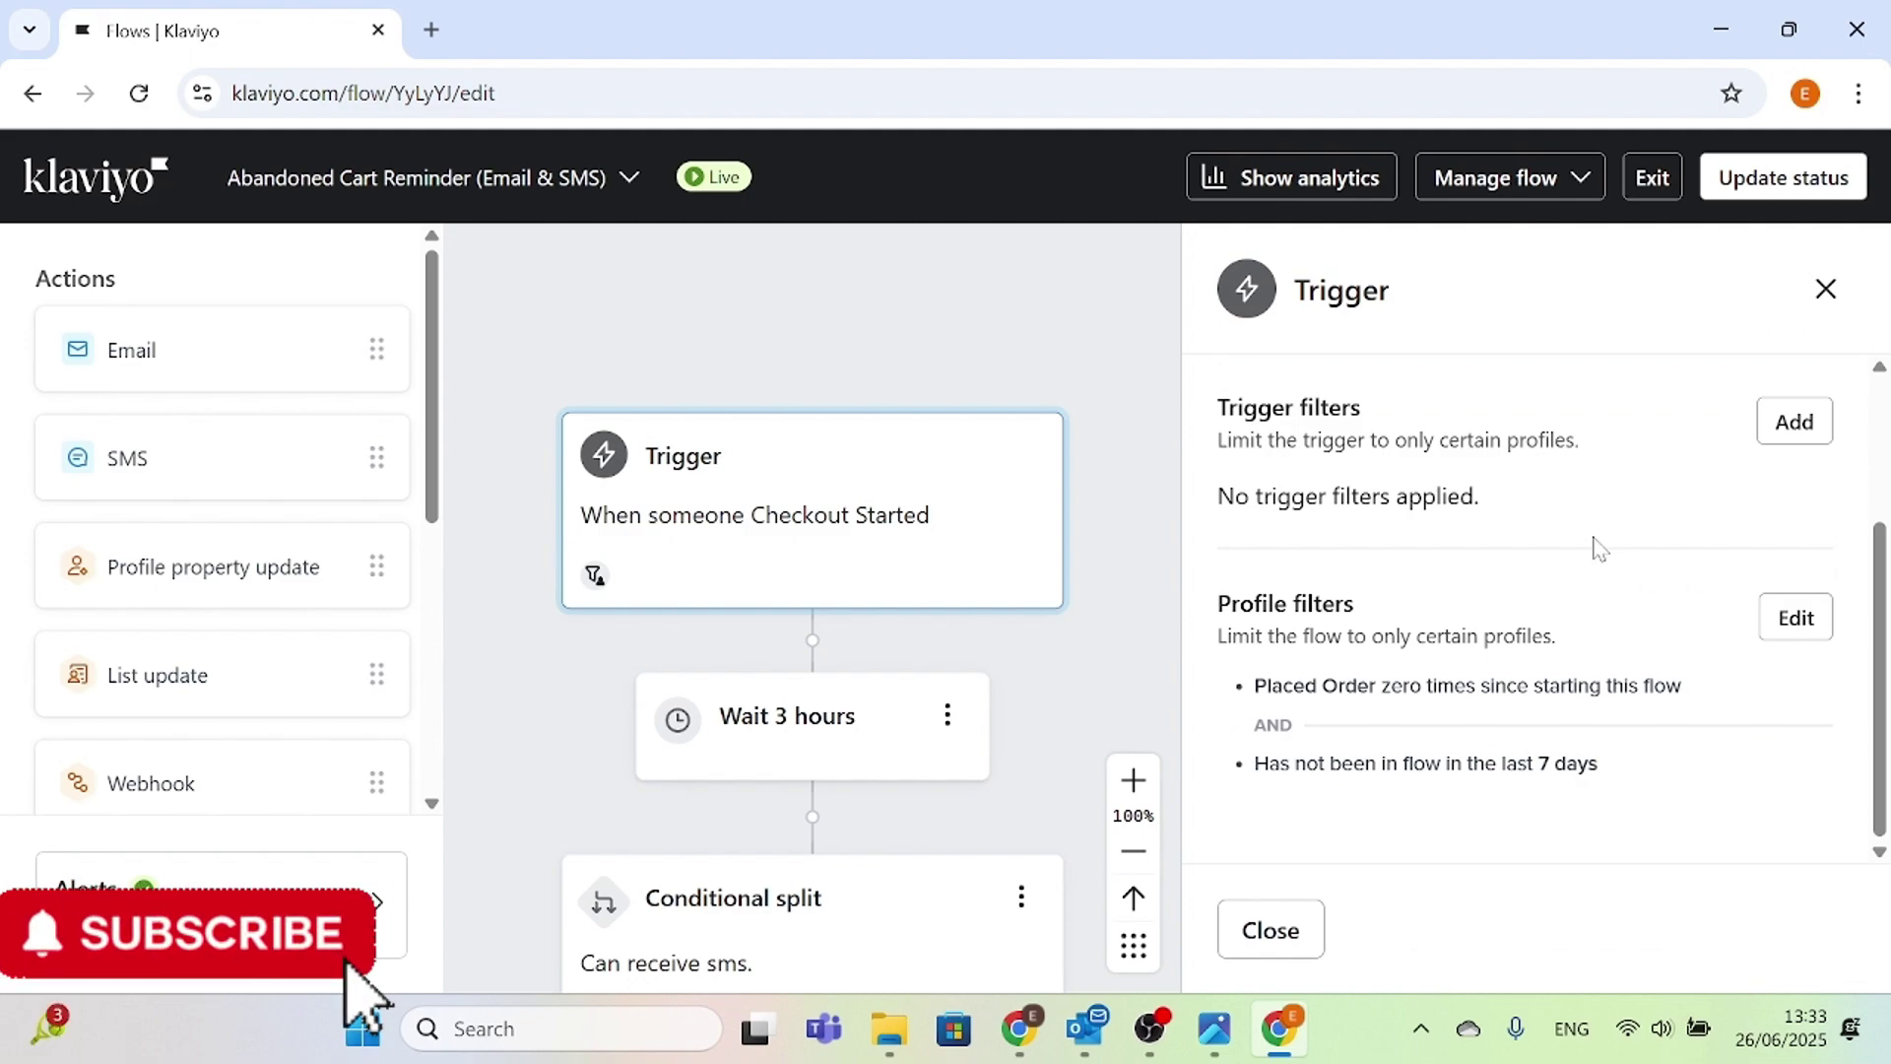
{"action": "left_click", "coordinate": [1824, 290]}
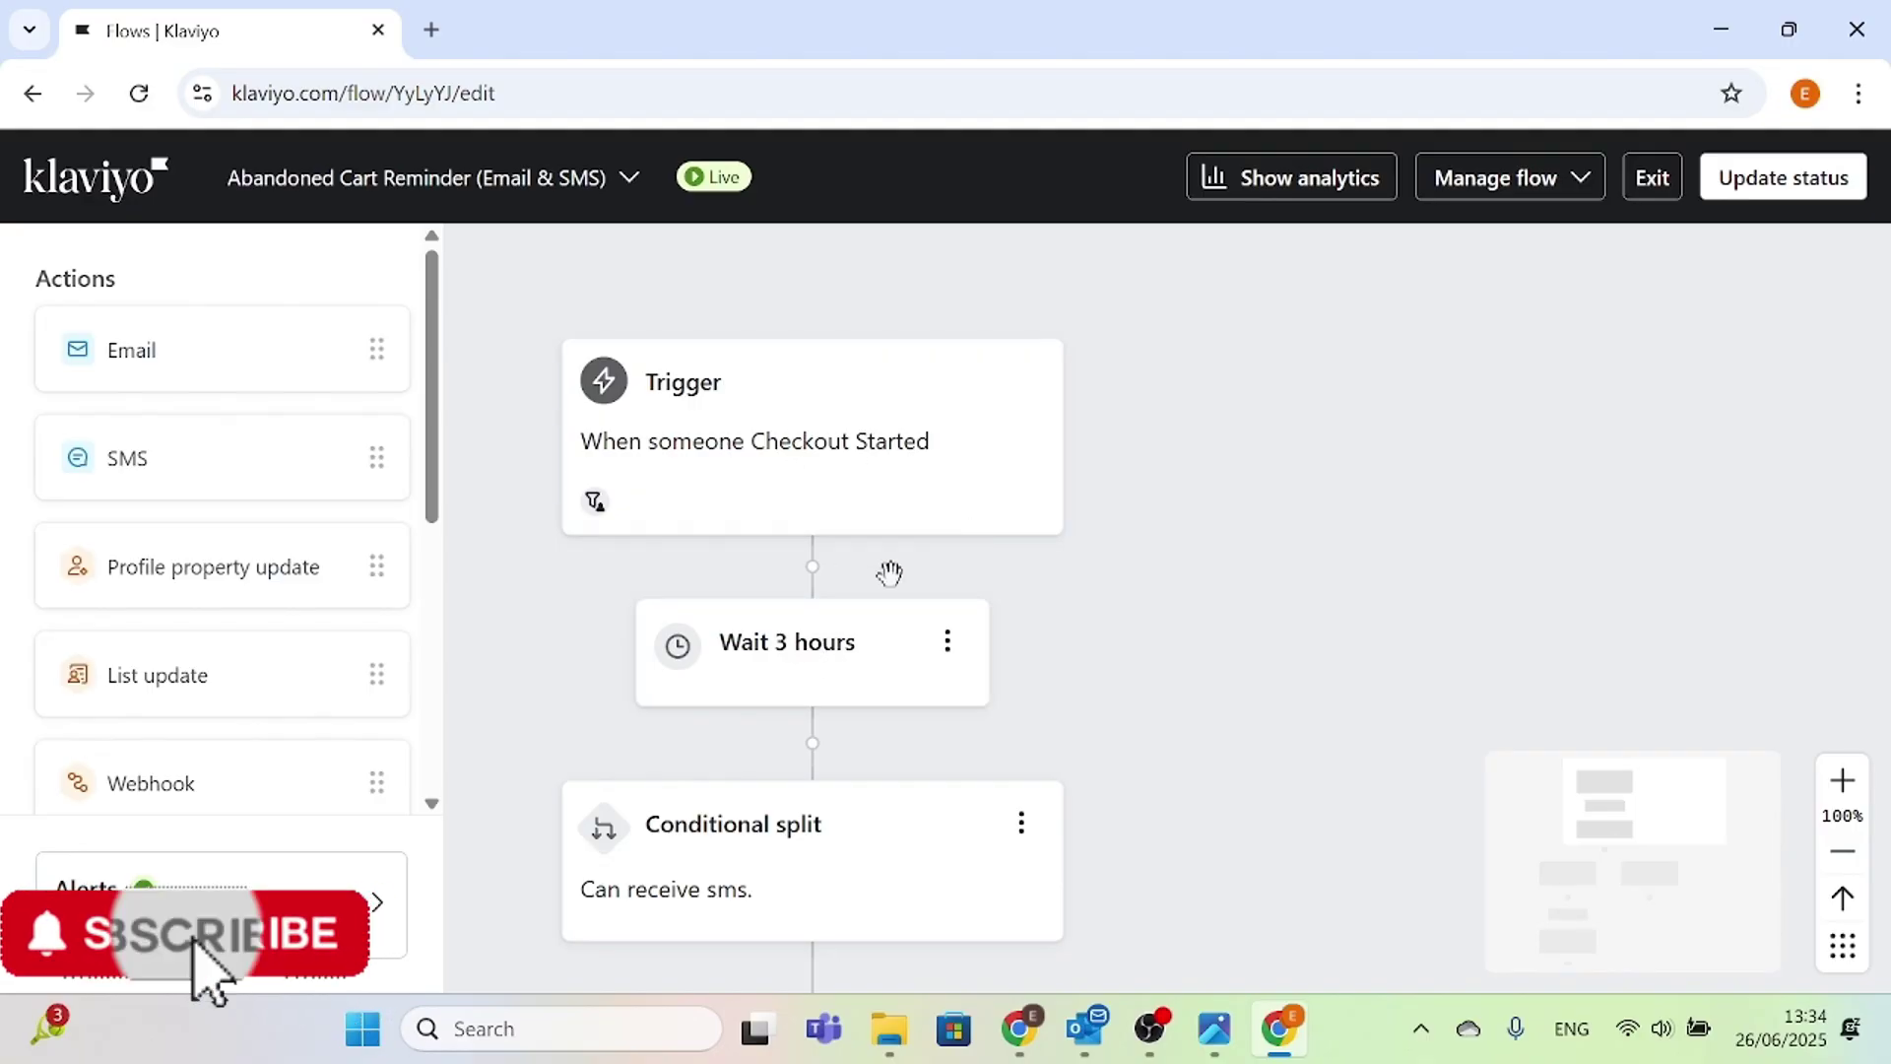
{"action": "scroll", "coordinate": [891, 570], "scroll_direction": "down", "scroll_amount": 1}
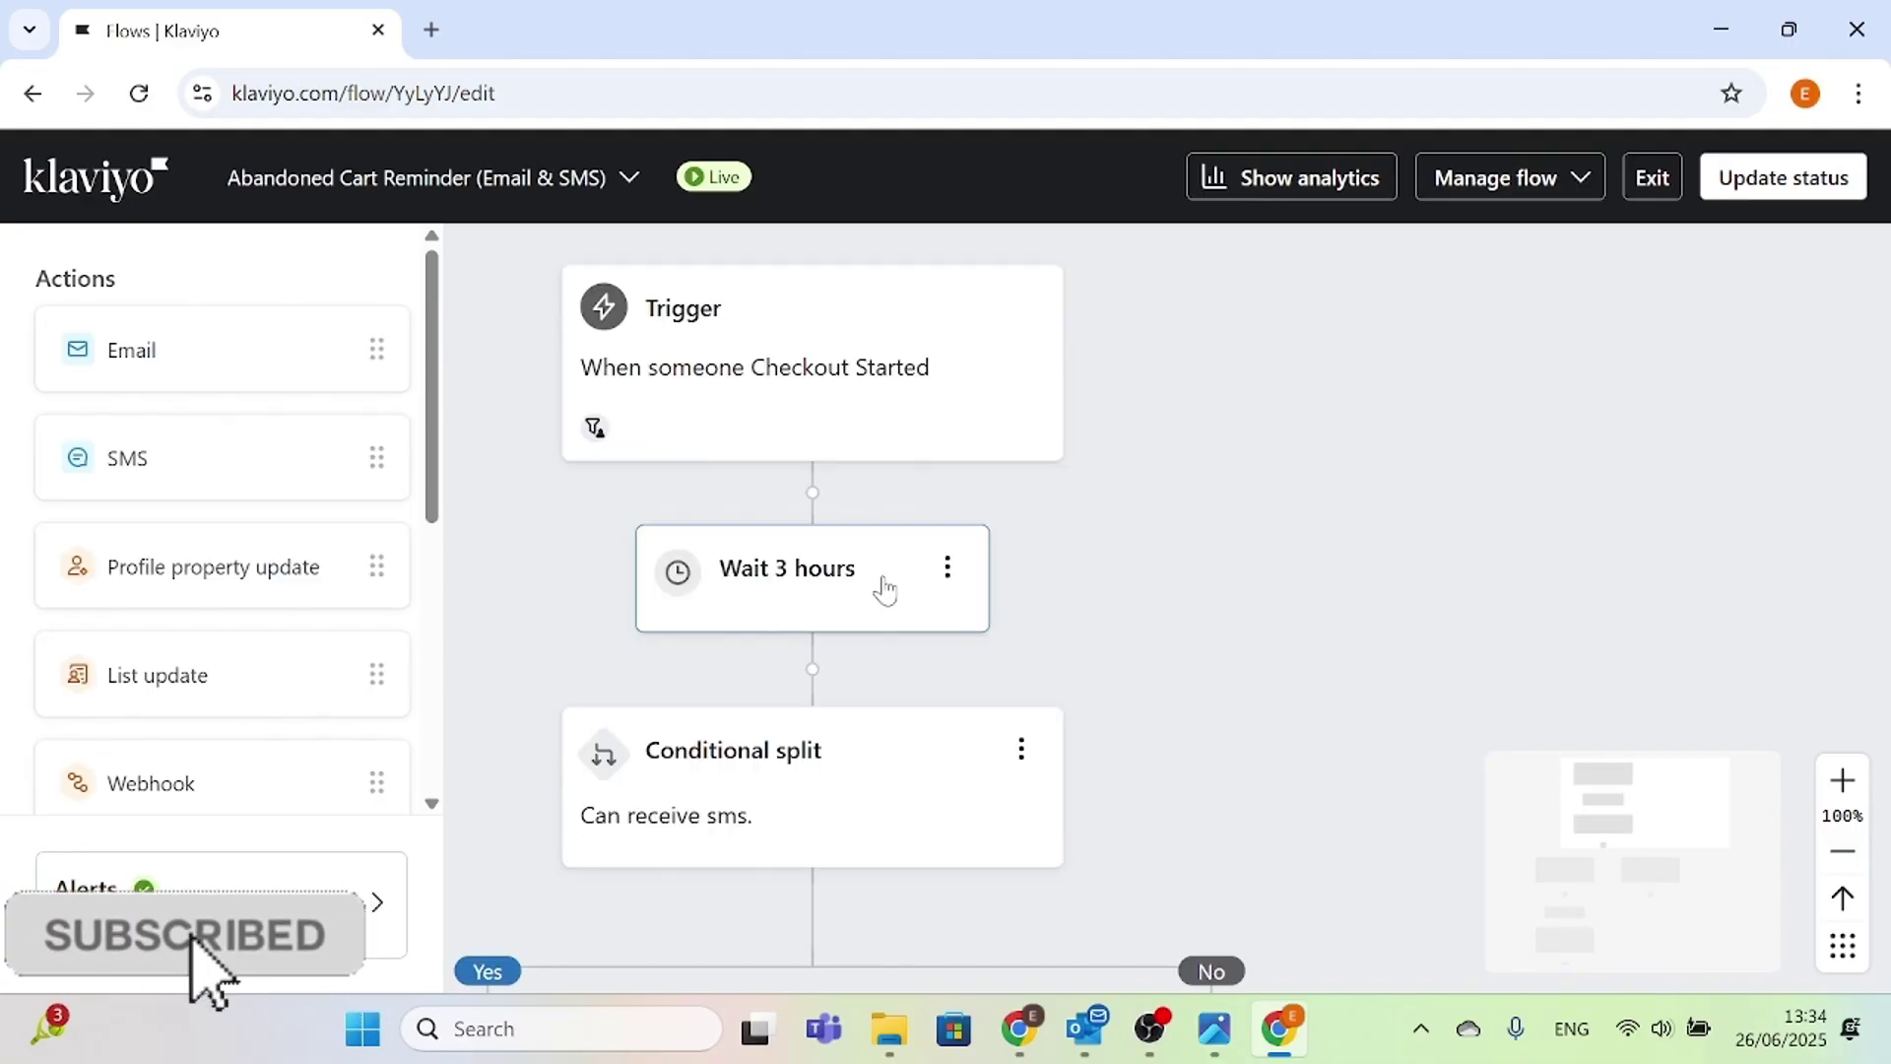
{"action": "left_click", "coordinate": [820, 581]}
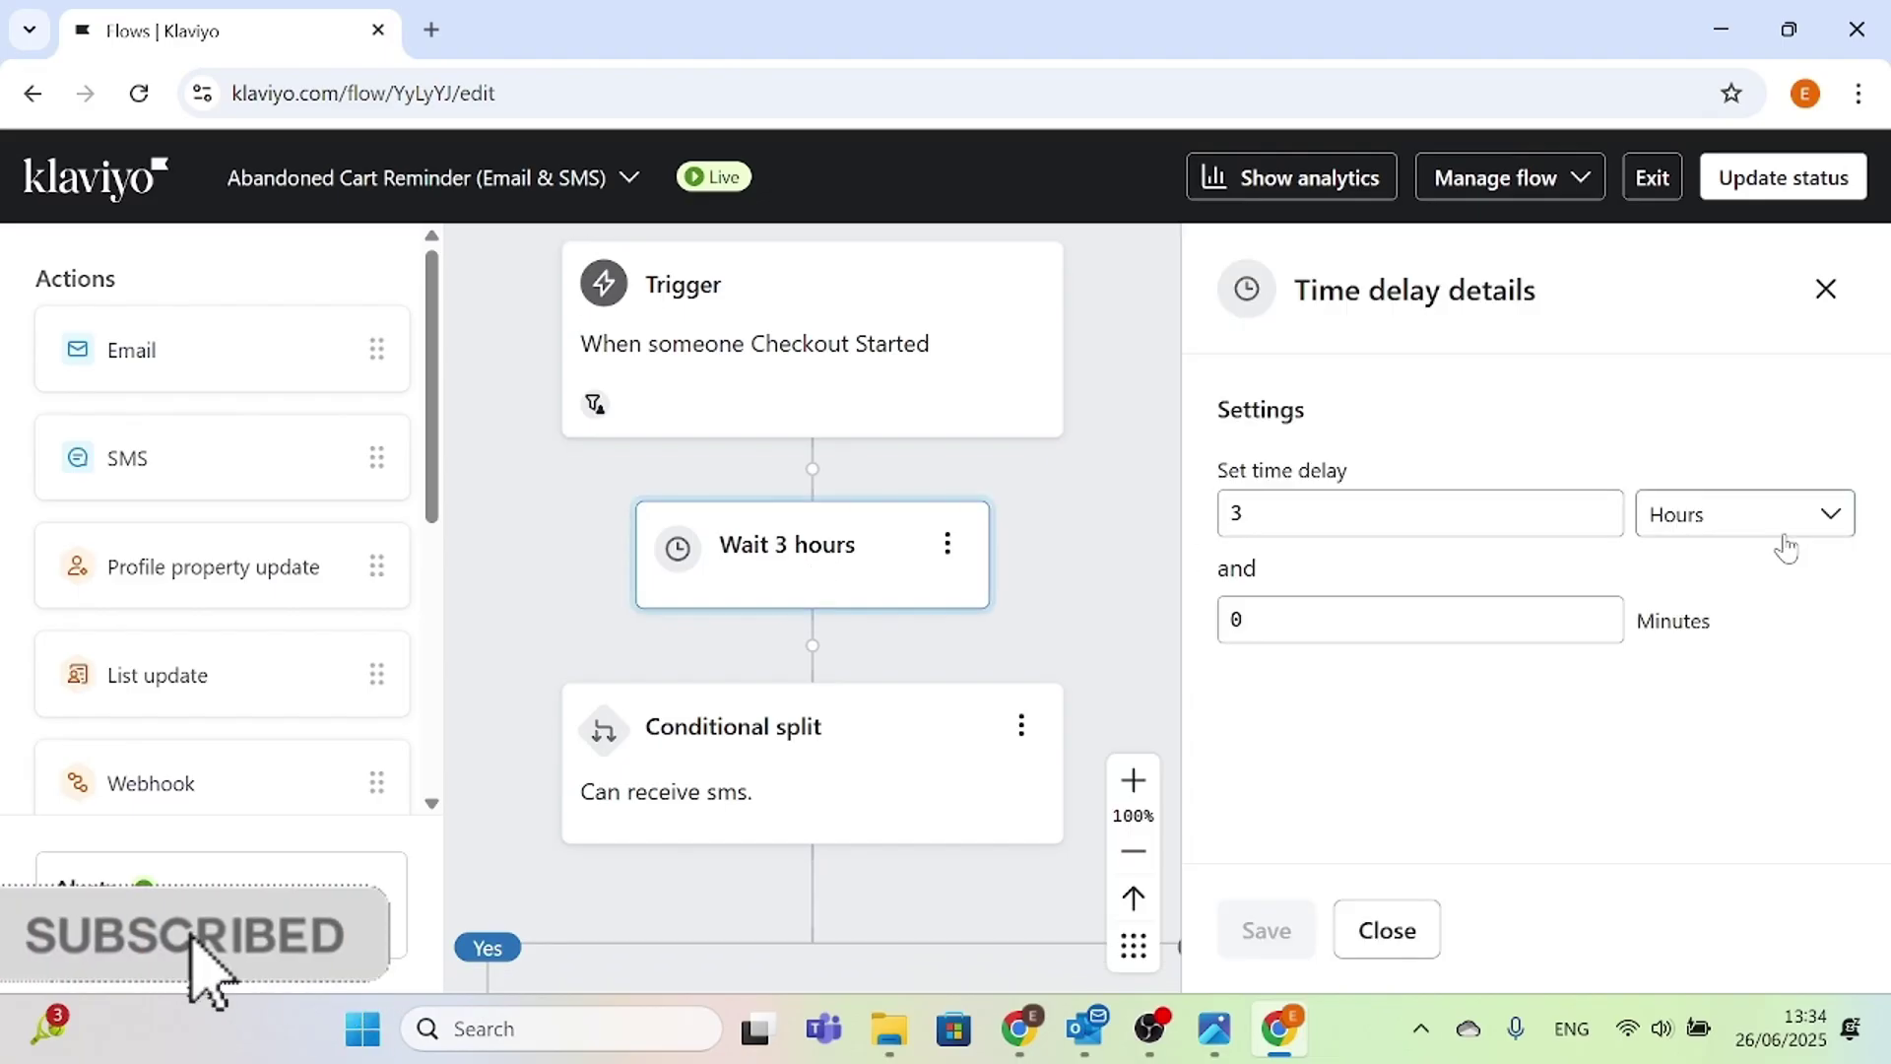
{"action": "left_click", "coordinate": [1243, 513]}
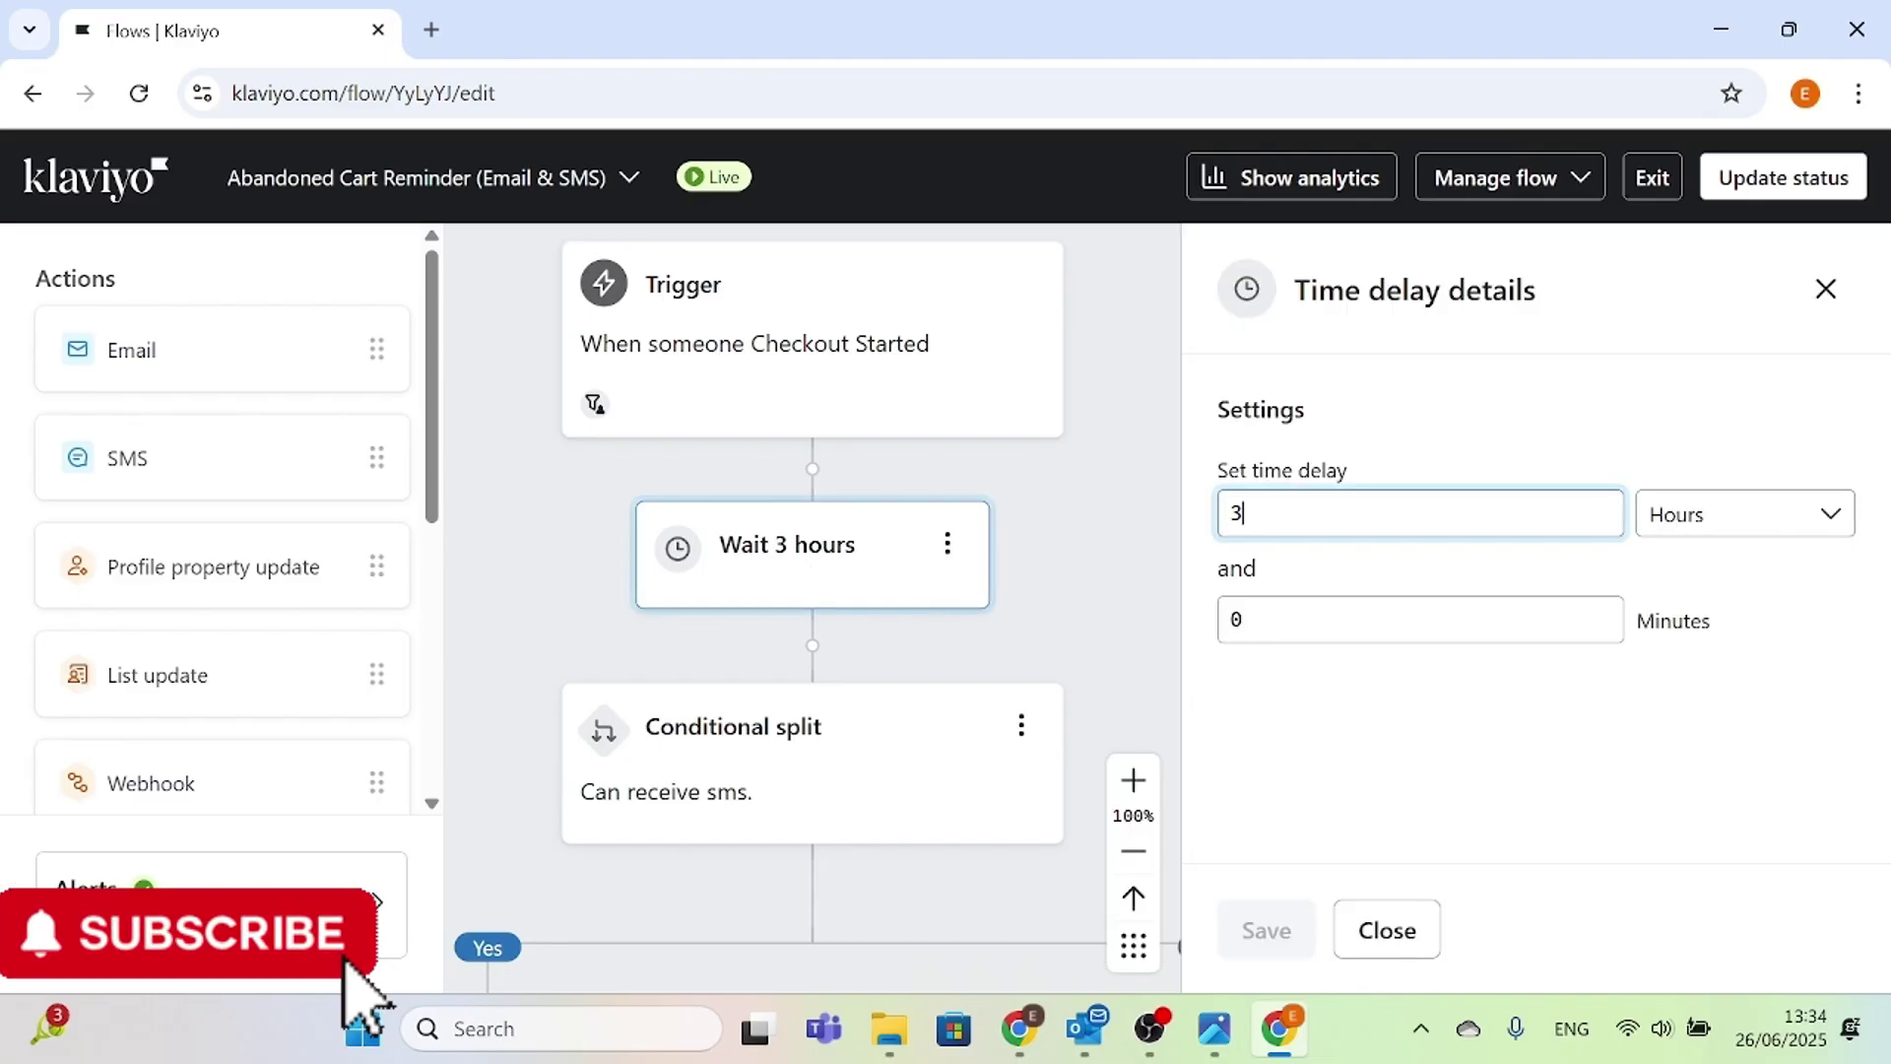
{"action": "key", "text": "BackSpace"}
{"action": "type", "text": "0"}
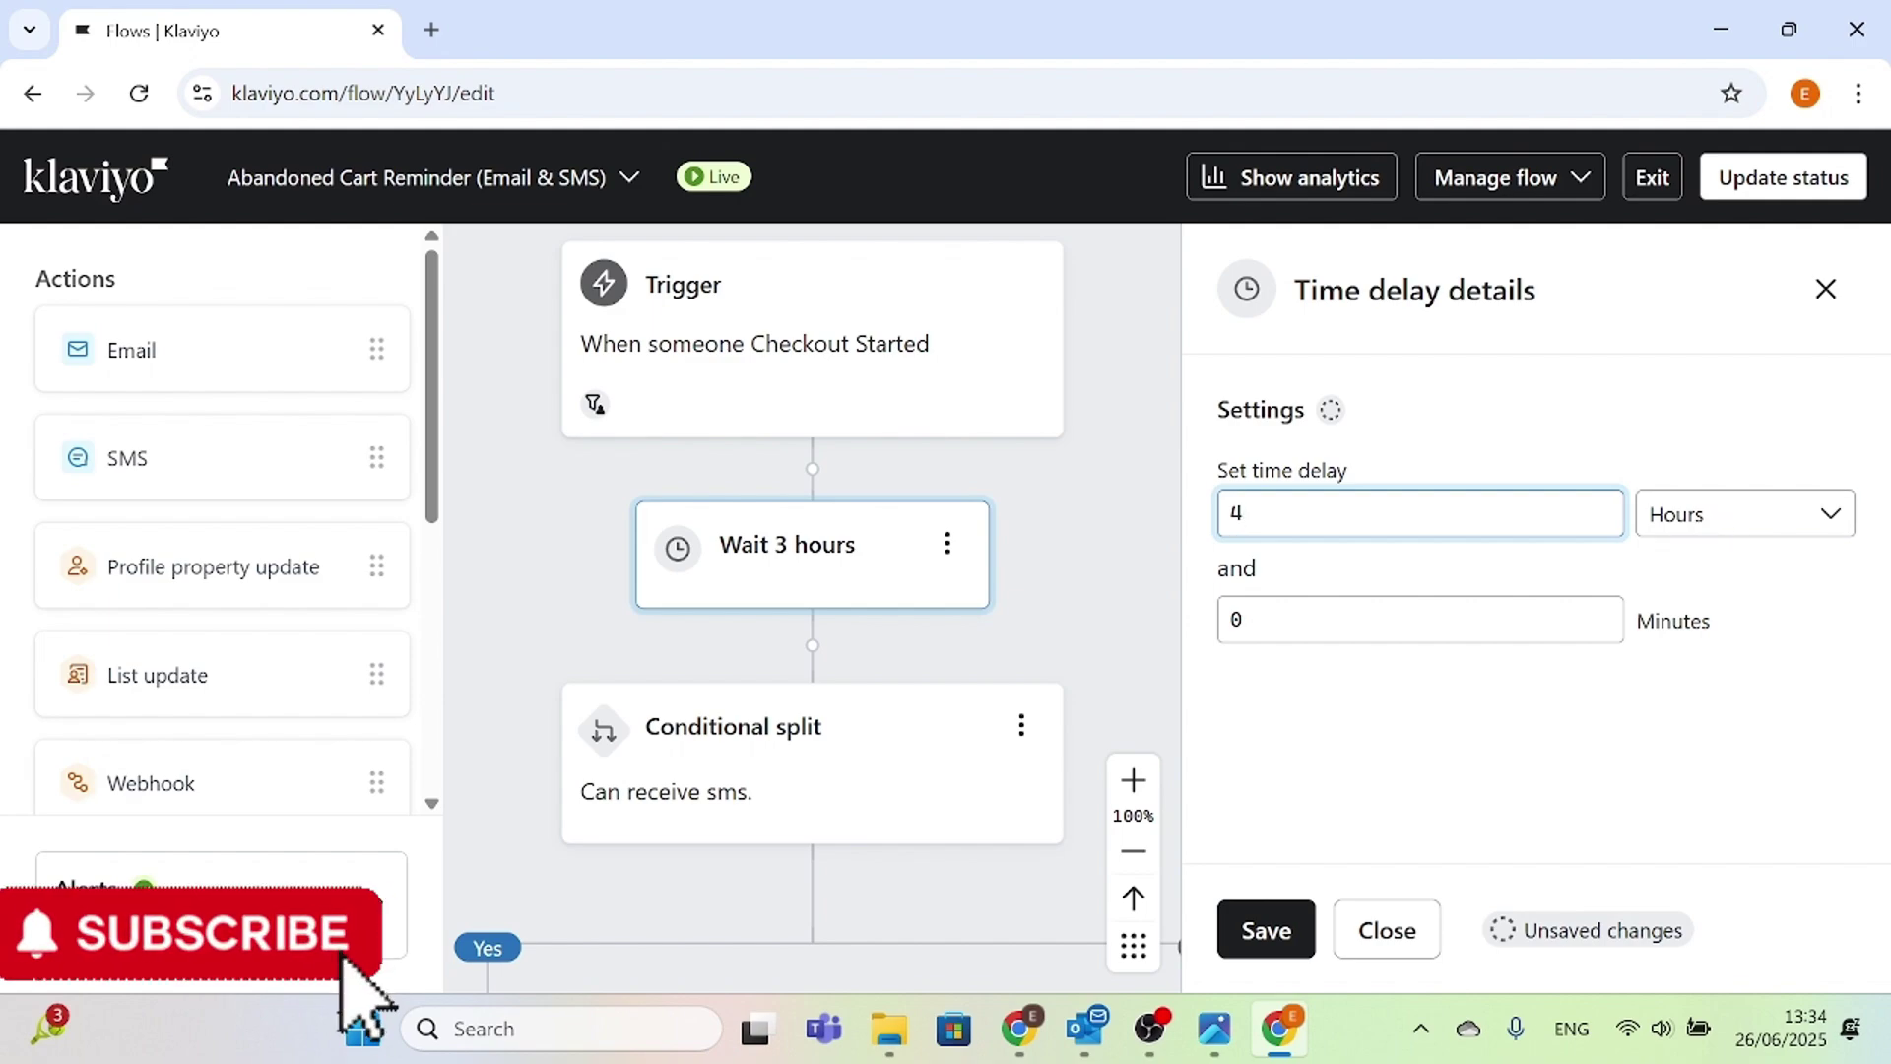
{"action": "key", "text": "BackSpace"}
{"action": "type", "text": "0"}
{"action": "key", "text": "BackSpace"}
{"action": "type", "text": "3"}
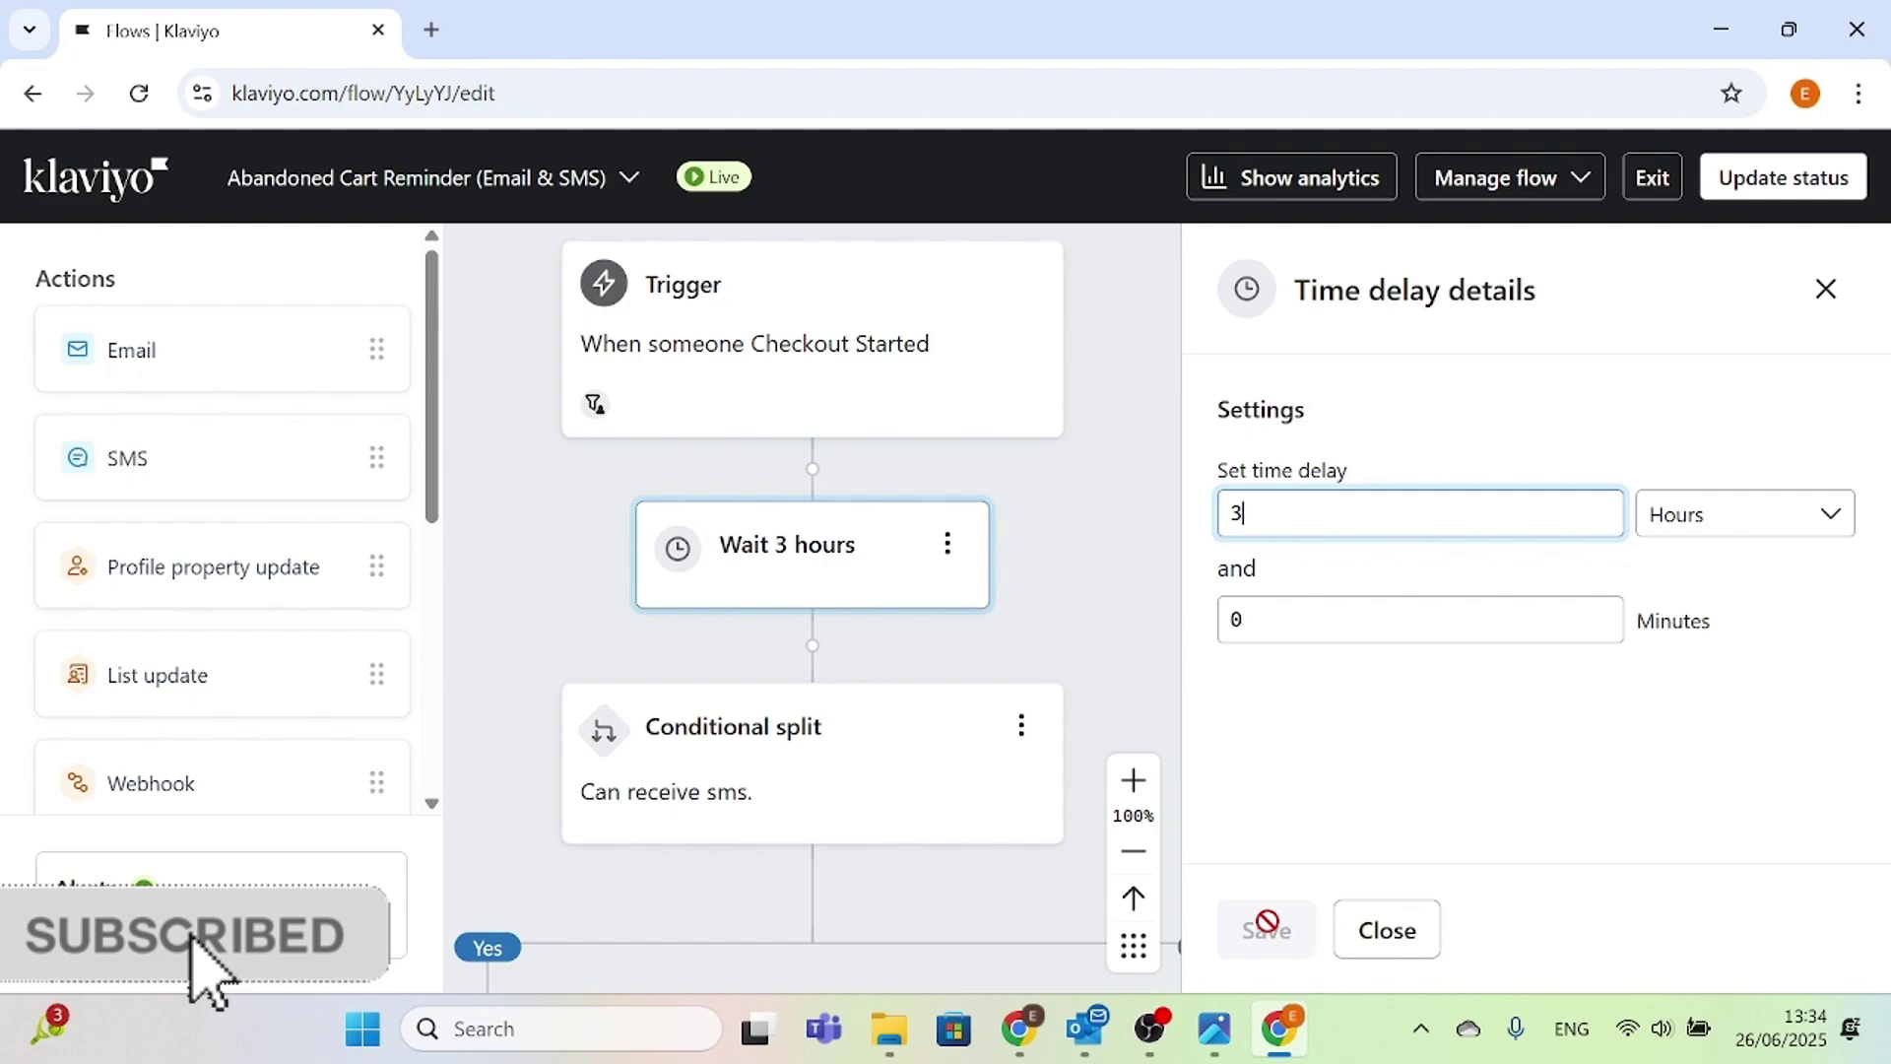
- Close the 3-hour time delay details and bring up the SMS #1 message's actions menu
{"action": "left_click", "coordinate": [1402, 940]}
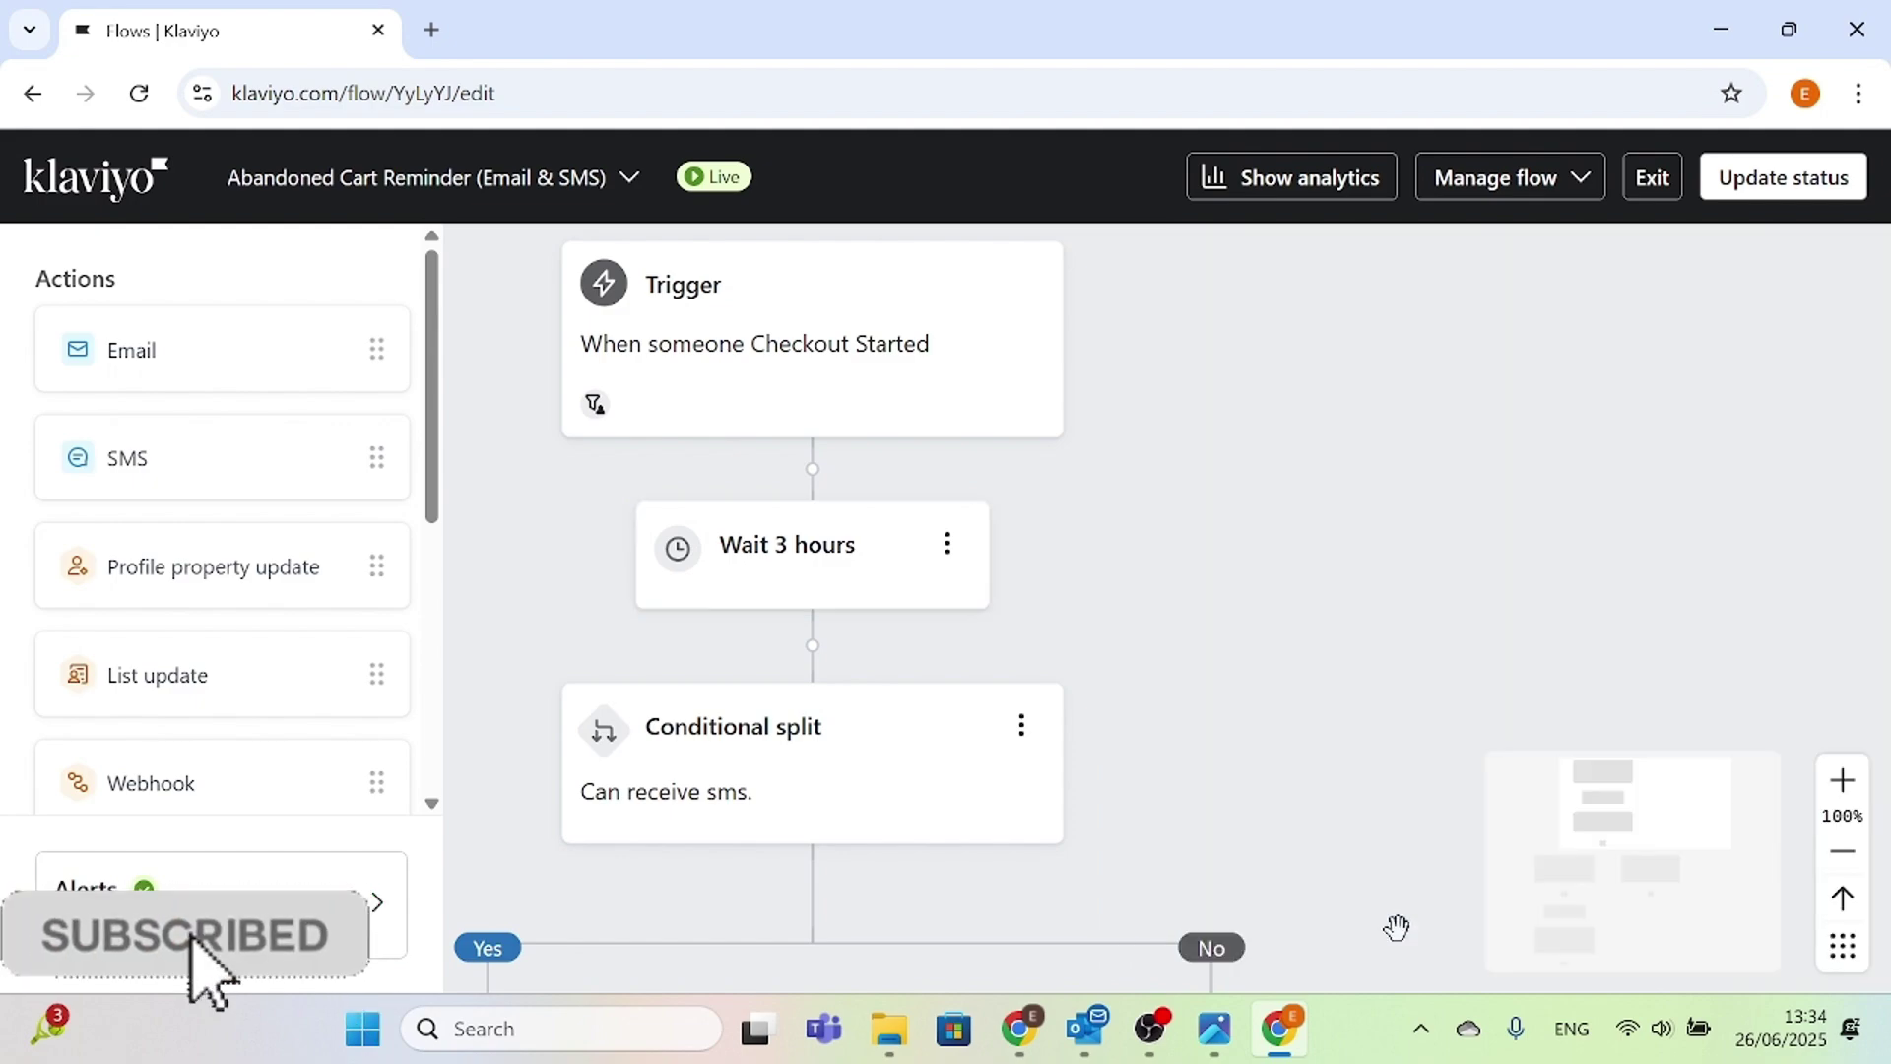
{"action": "scroll", "coordinate": [867, 624], "scroll_direction": "down", "scroll_amount": 1}
{"action": "scroll", "coordinate": [914, 627], "scroll_direction": "down", "scroll_amount": 1}
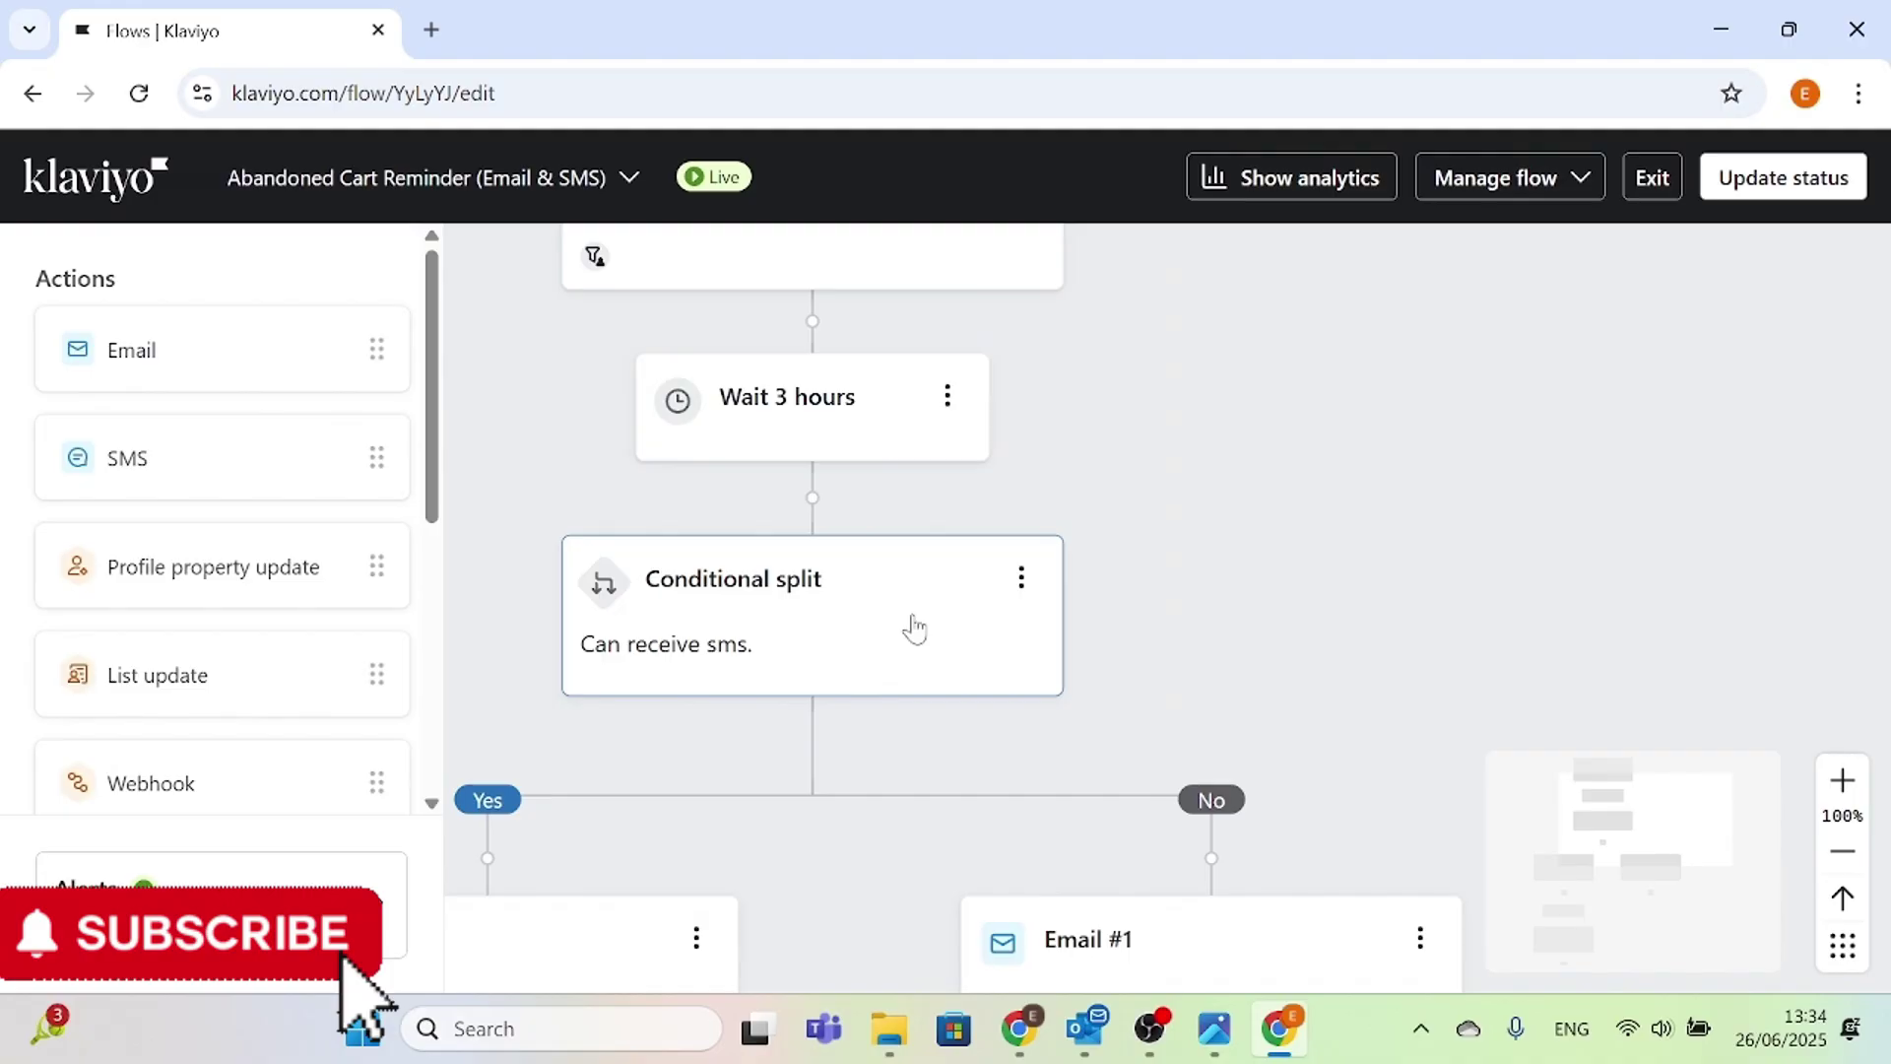
{"action": "scroll", "coordinate": [901, 630], "scroll_direction": "down", "scroll_amount": 2}
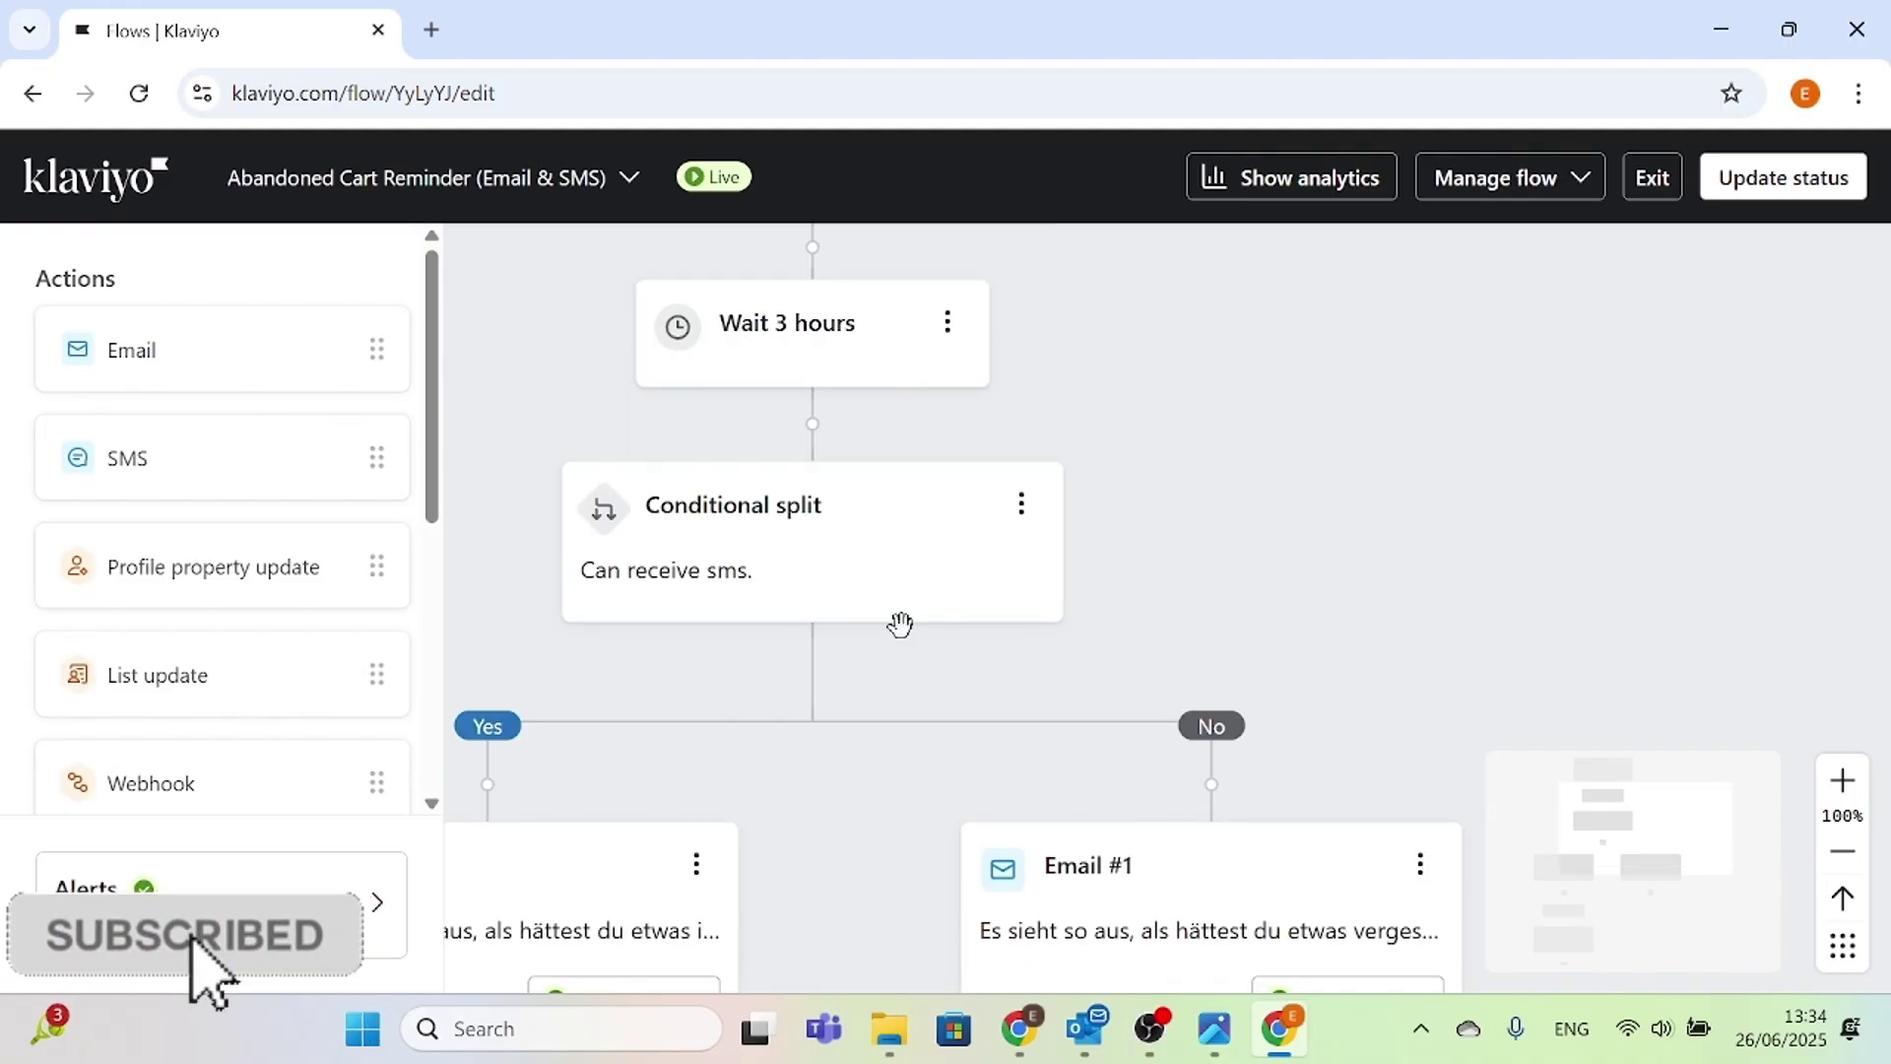
{"action": "left_click_drag", "start_coordinate": [901, 642], "coordinate": [1149, 557]}
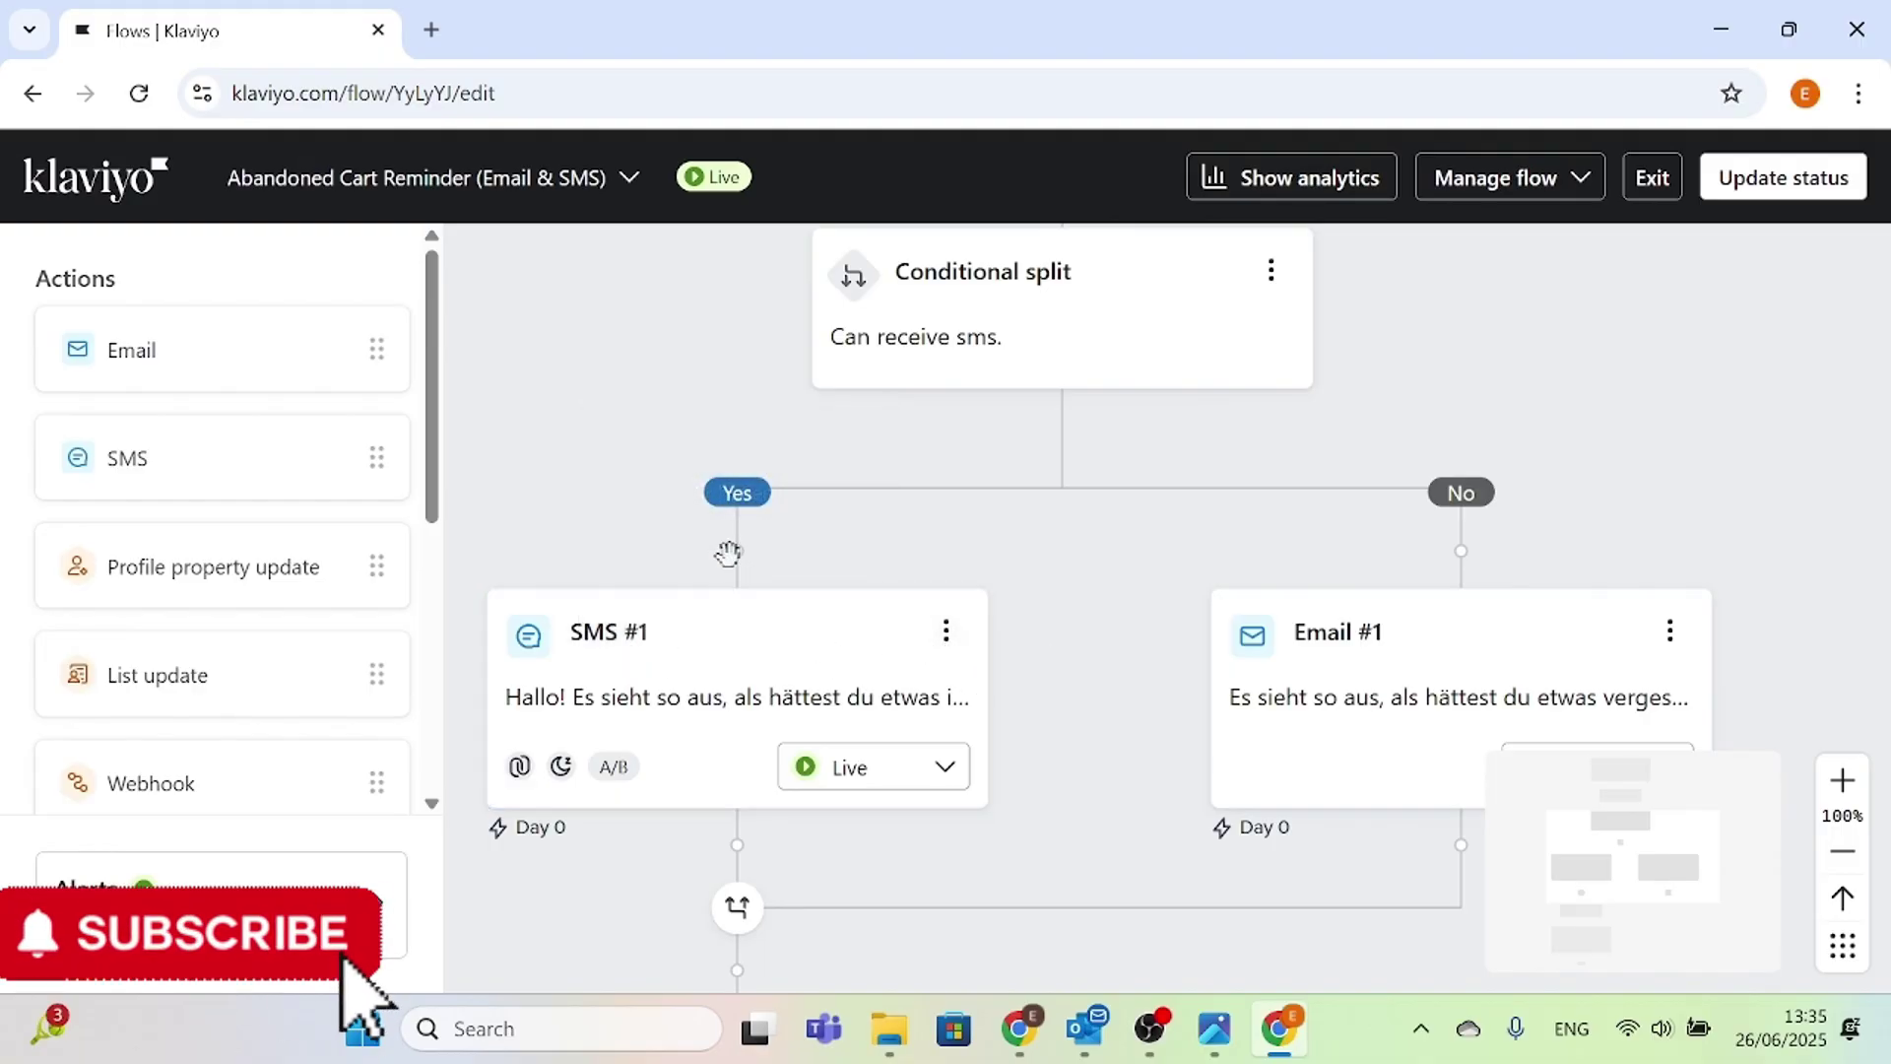
{"action": "left_click", "coordinate": [946, 633]}
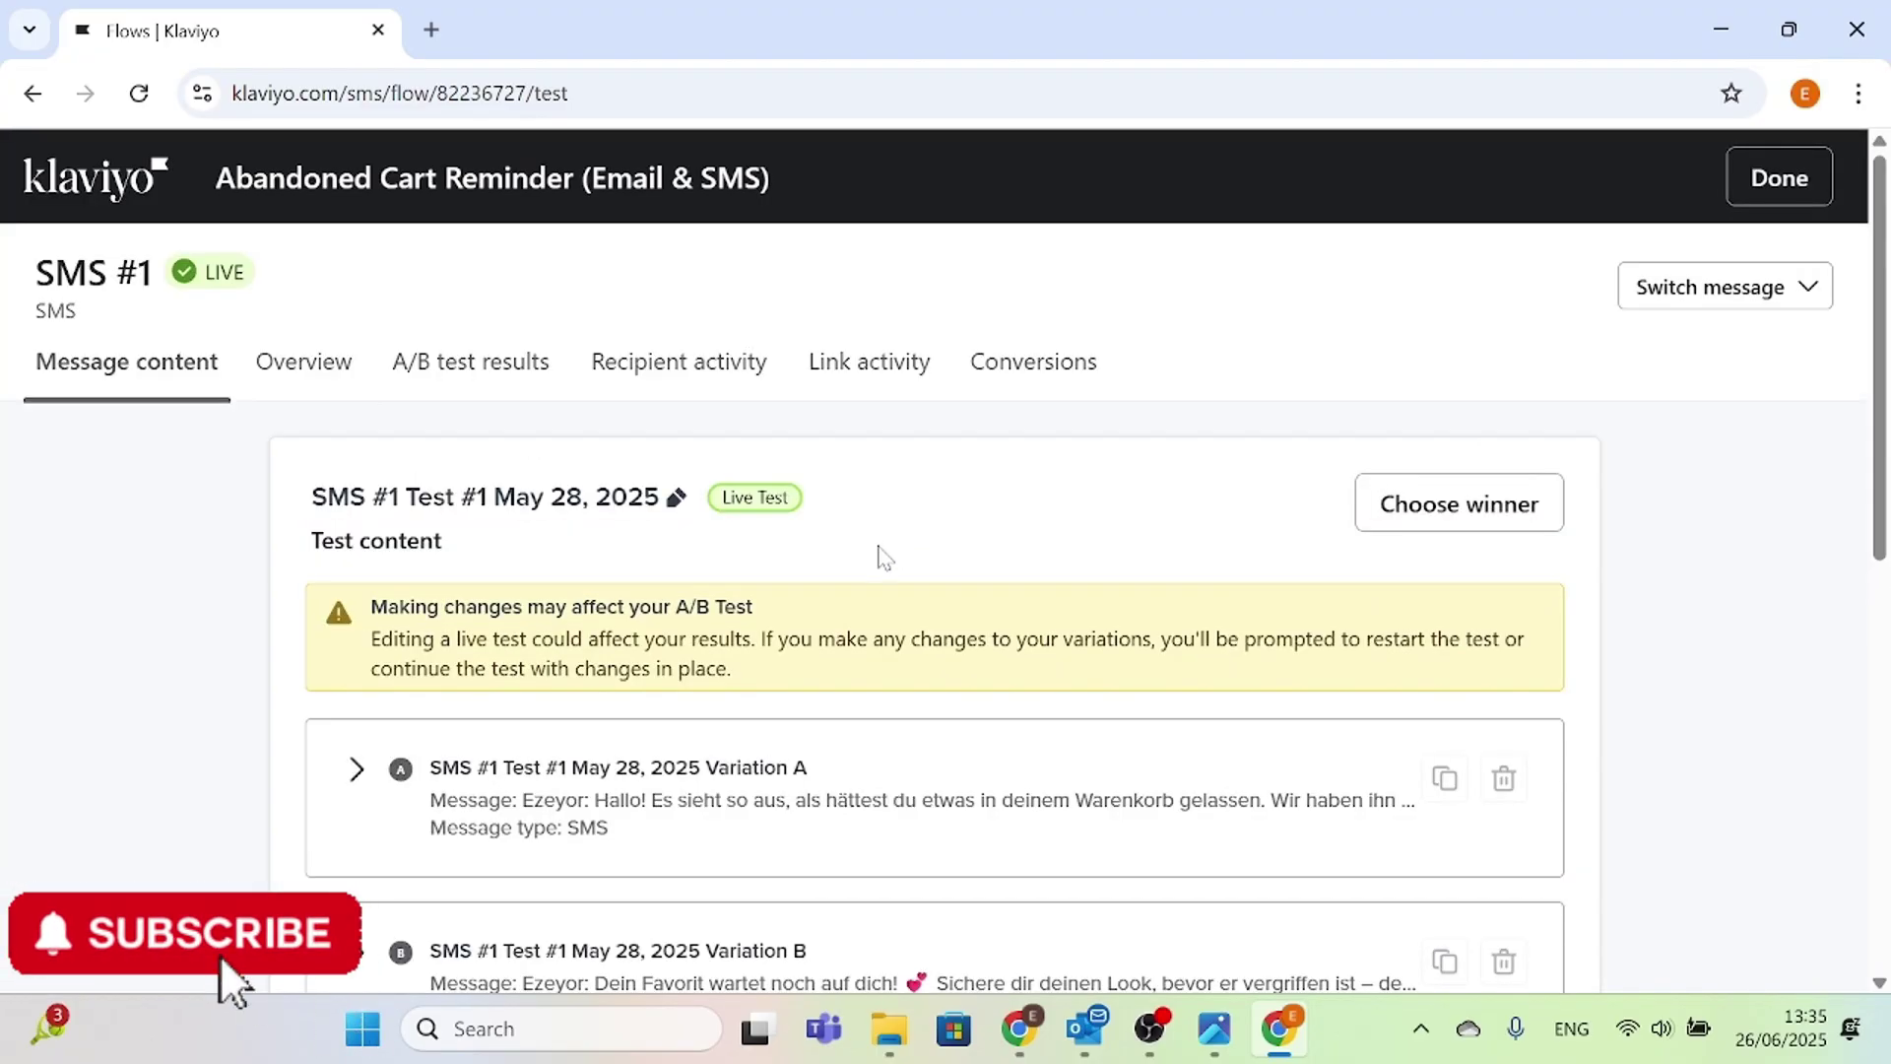
{"action": "scroll", "coordinate": [788, 603], "scroll_direction": "down", "scroll_amount": 1}
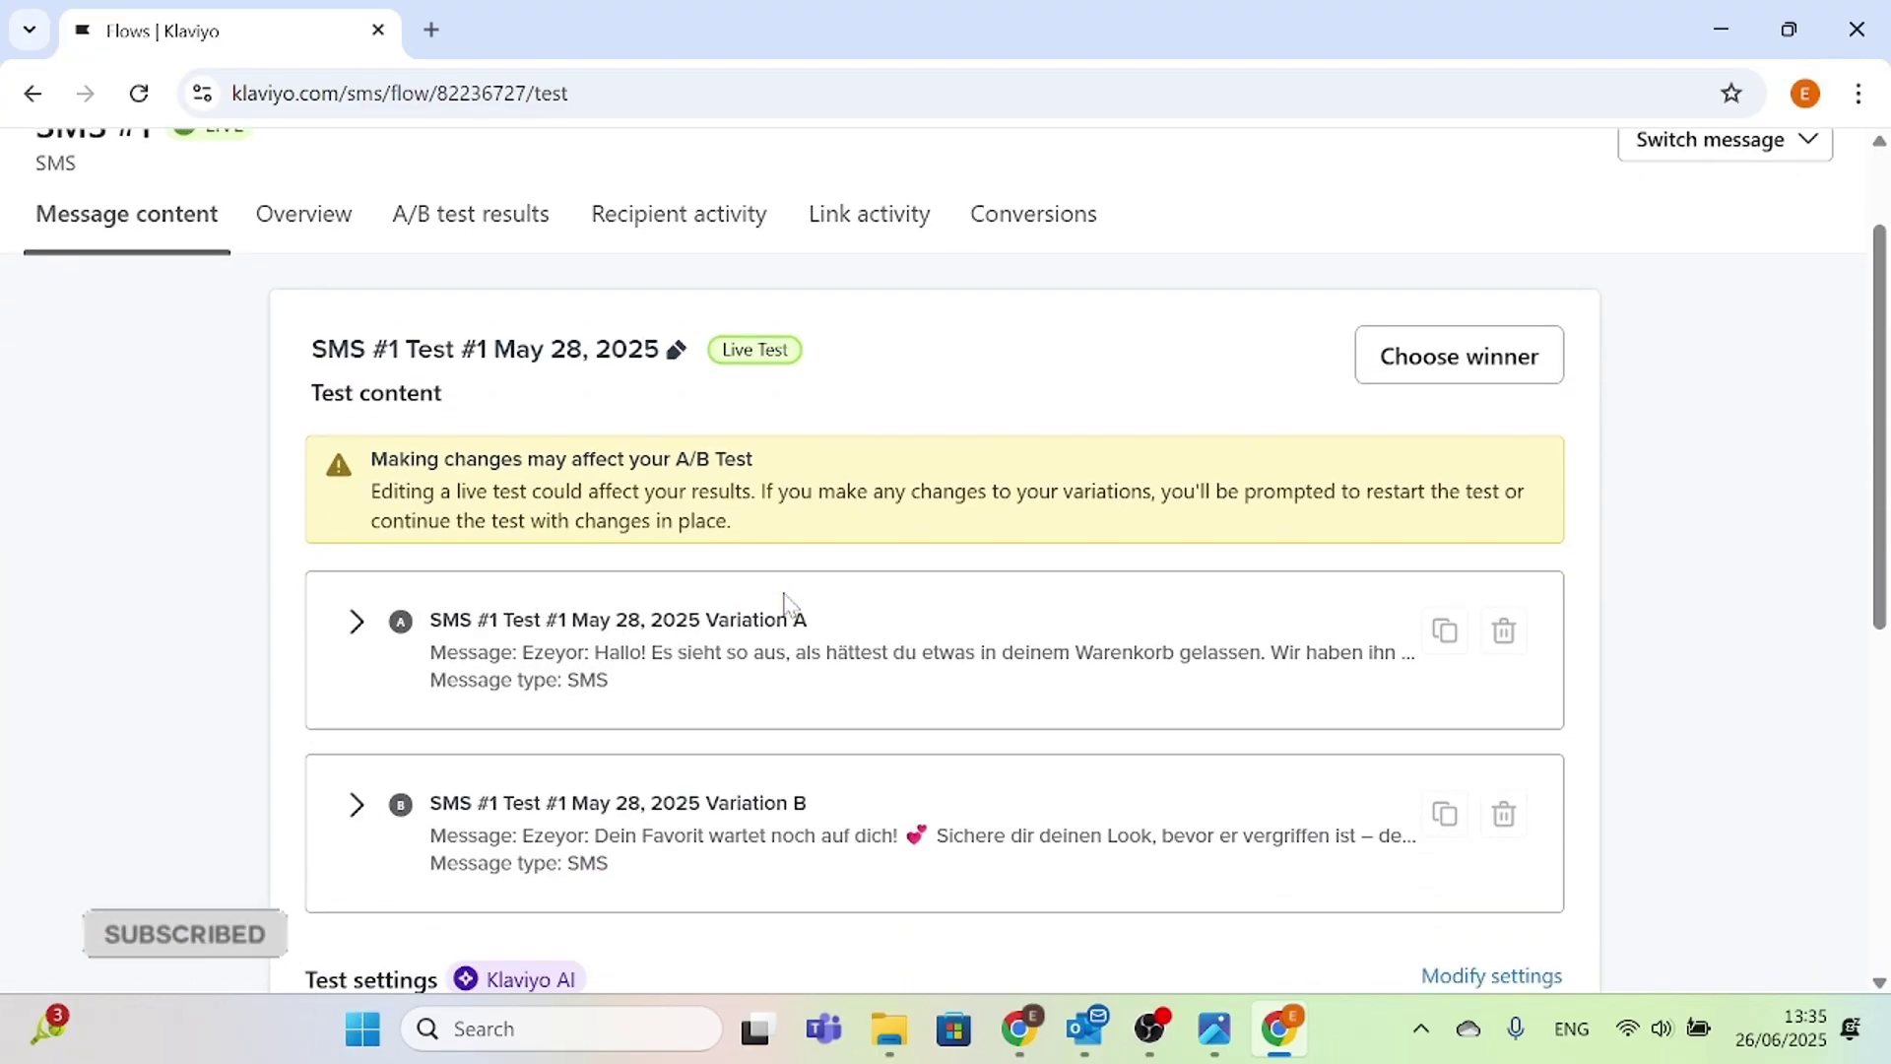
{"action": "scroll", "coordinate": [788, 599], "scroll_direction": "up", "scroll_amount": 1}
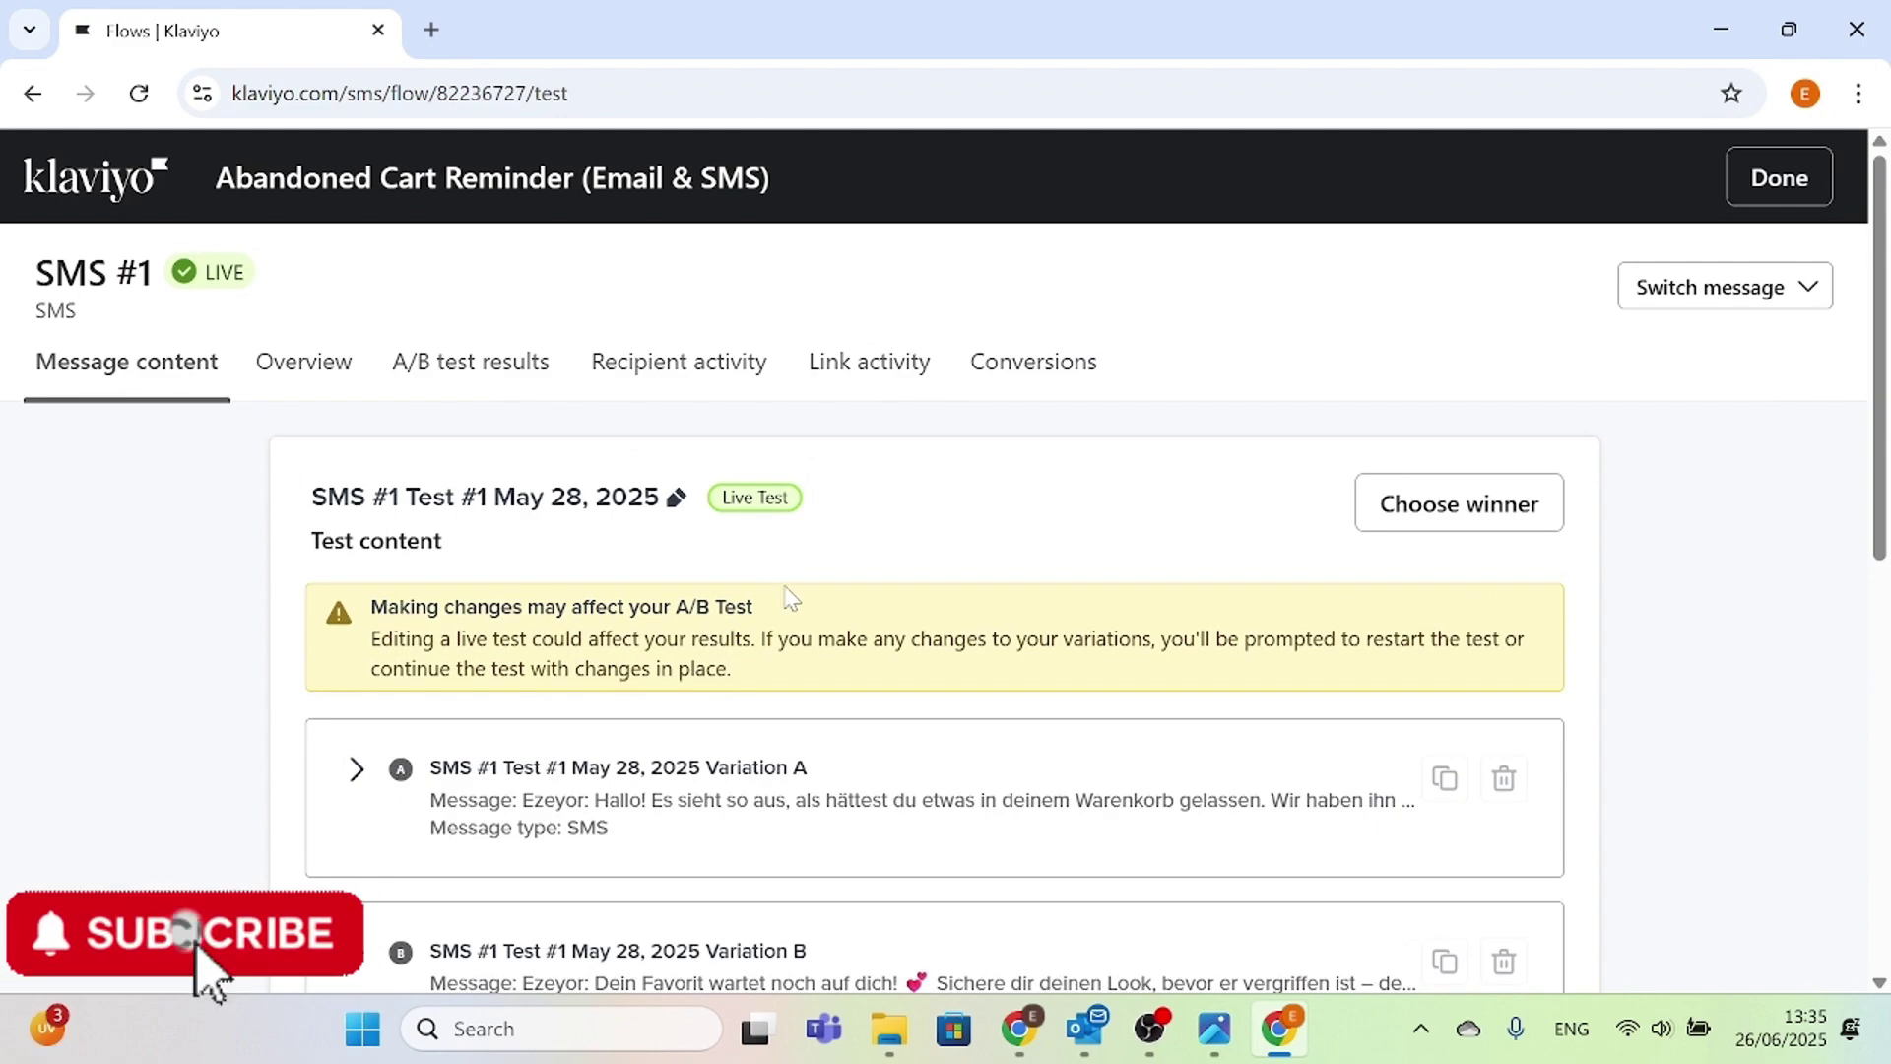
{"action": "scroll", "coordinate": [790, 596], "scroll_direction": "down", "scroll_amount": 1}
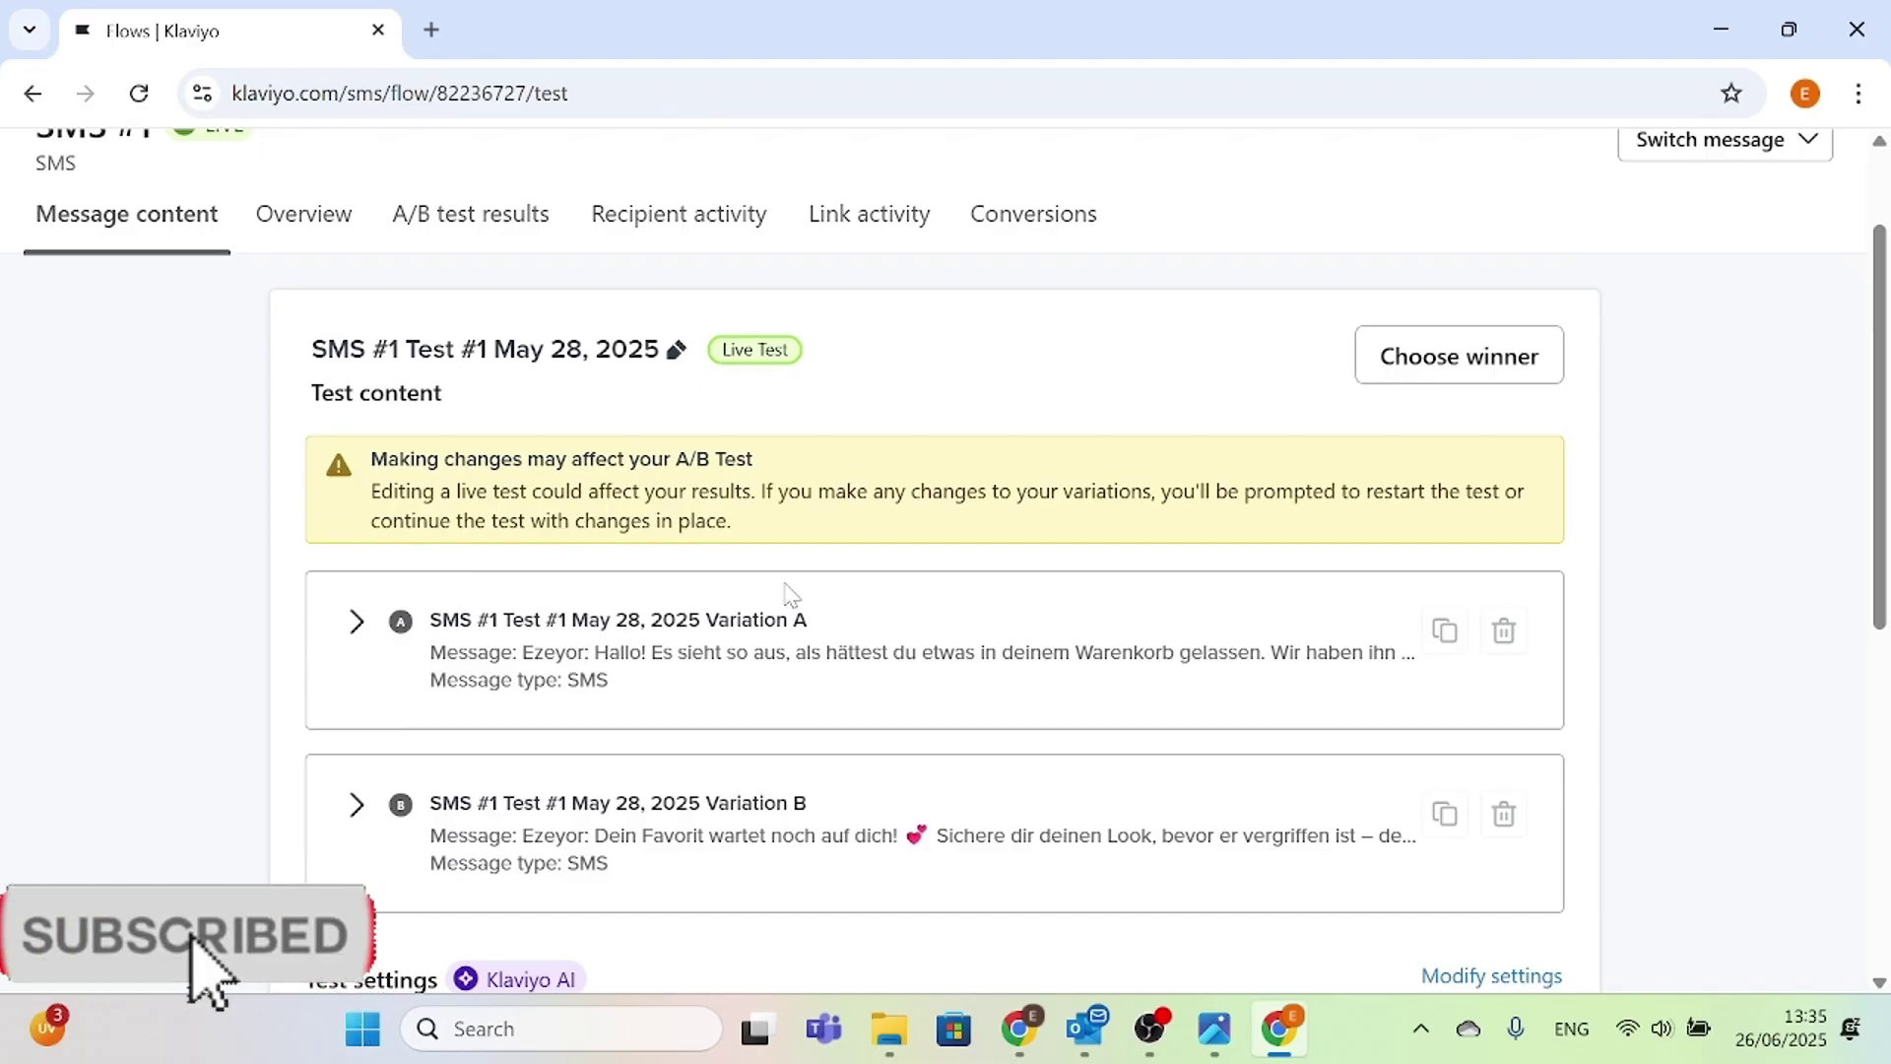
{"action": "scroll", "coordinate": [789, 592], "scroll_direction": "down", "scroll_amount": 1}
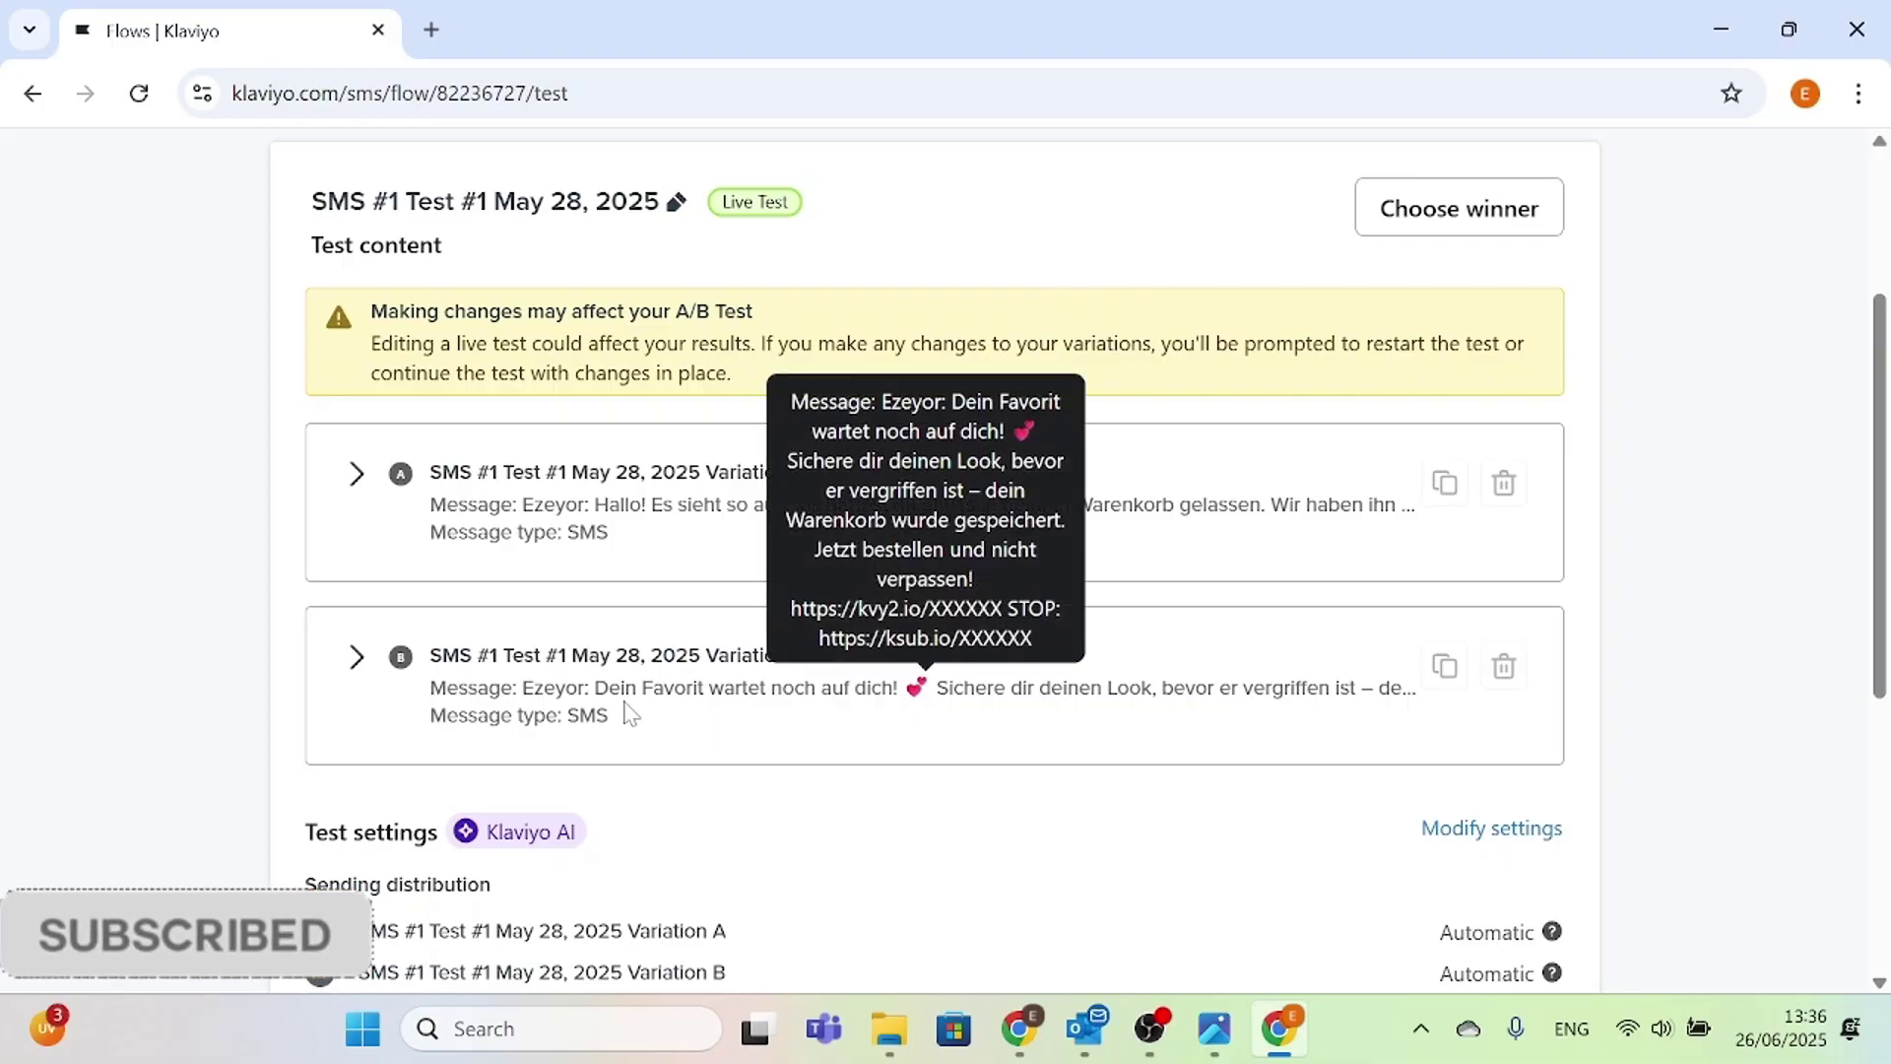
{"action": "scroll", "coordinate": [630, 711], "scroll_direction": "down", "scroll_amount": 3}
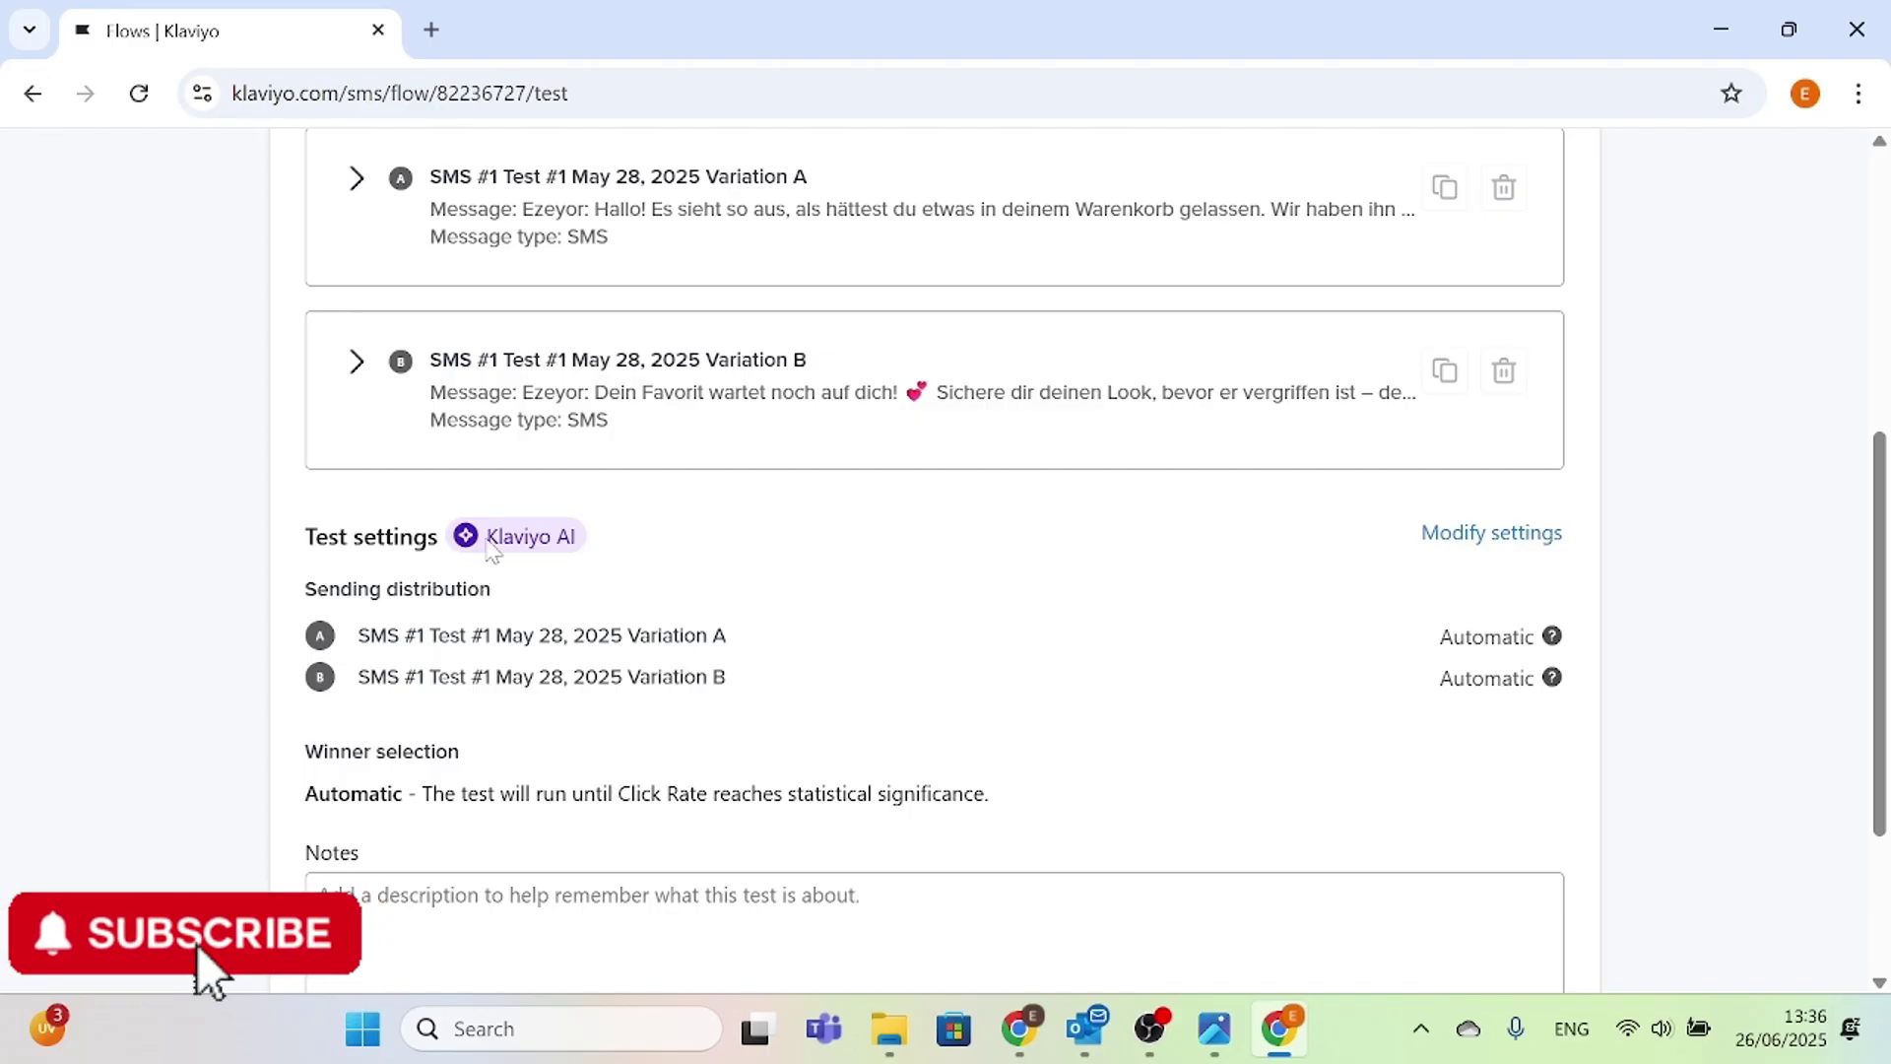
{"action": "scroll", "coordinate": [600, 607], "scroll_direction": "down", "scroll_amount": 1}
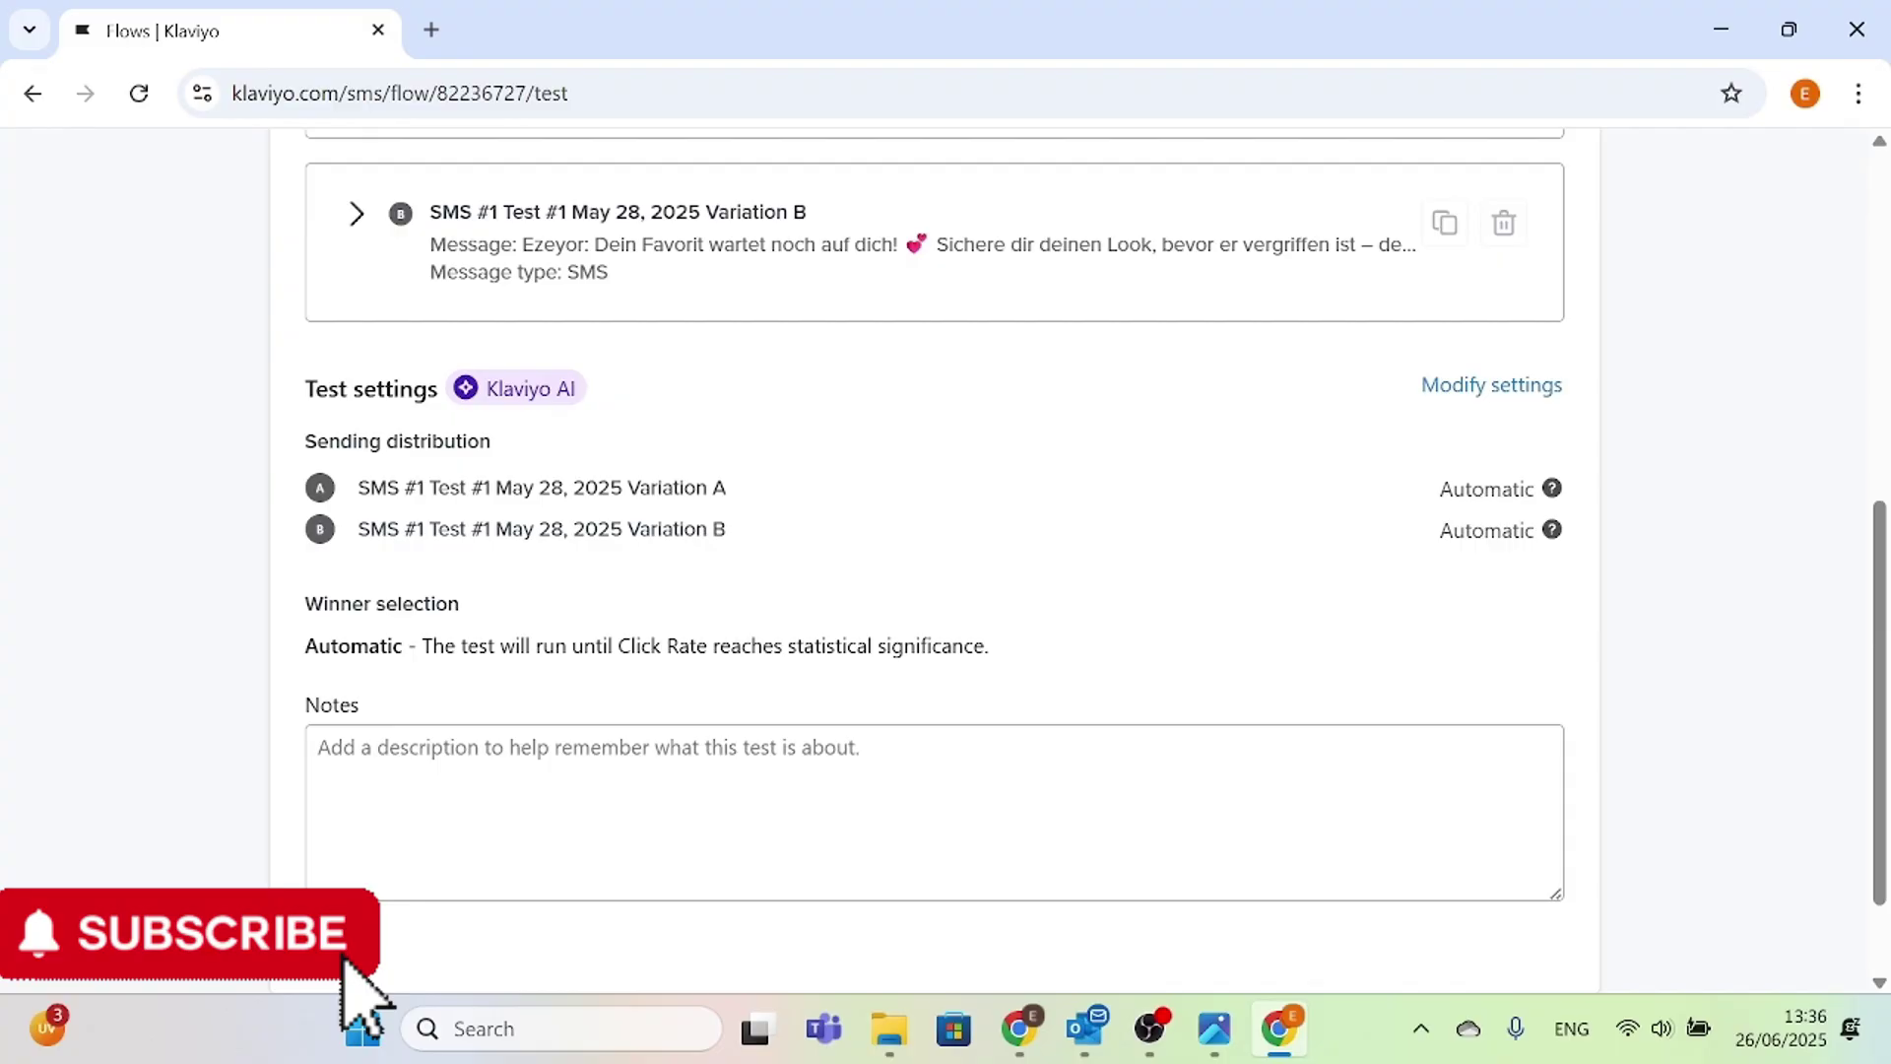
{"action": "scroll", "coordinate": [668, 522], "scroll_direction": "down", "scroll_amount": 2}
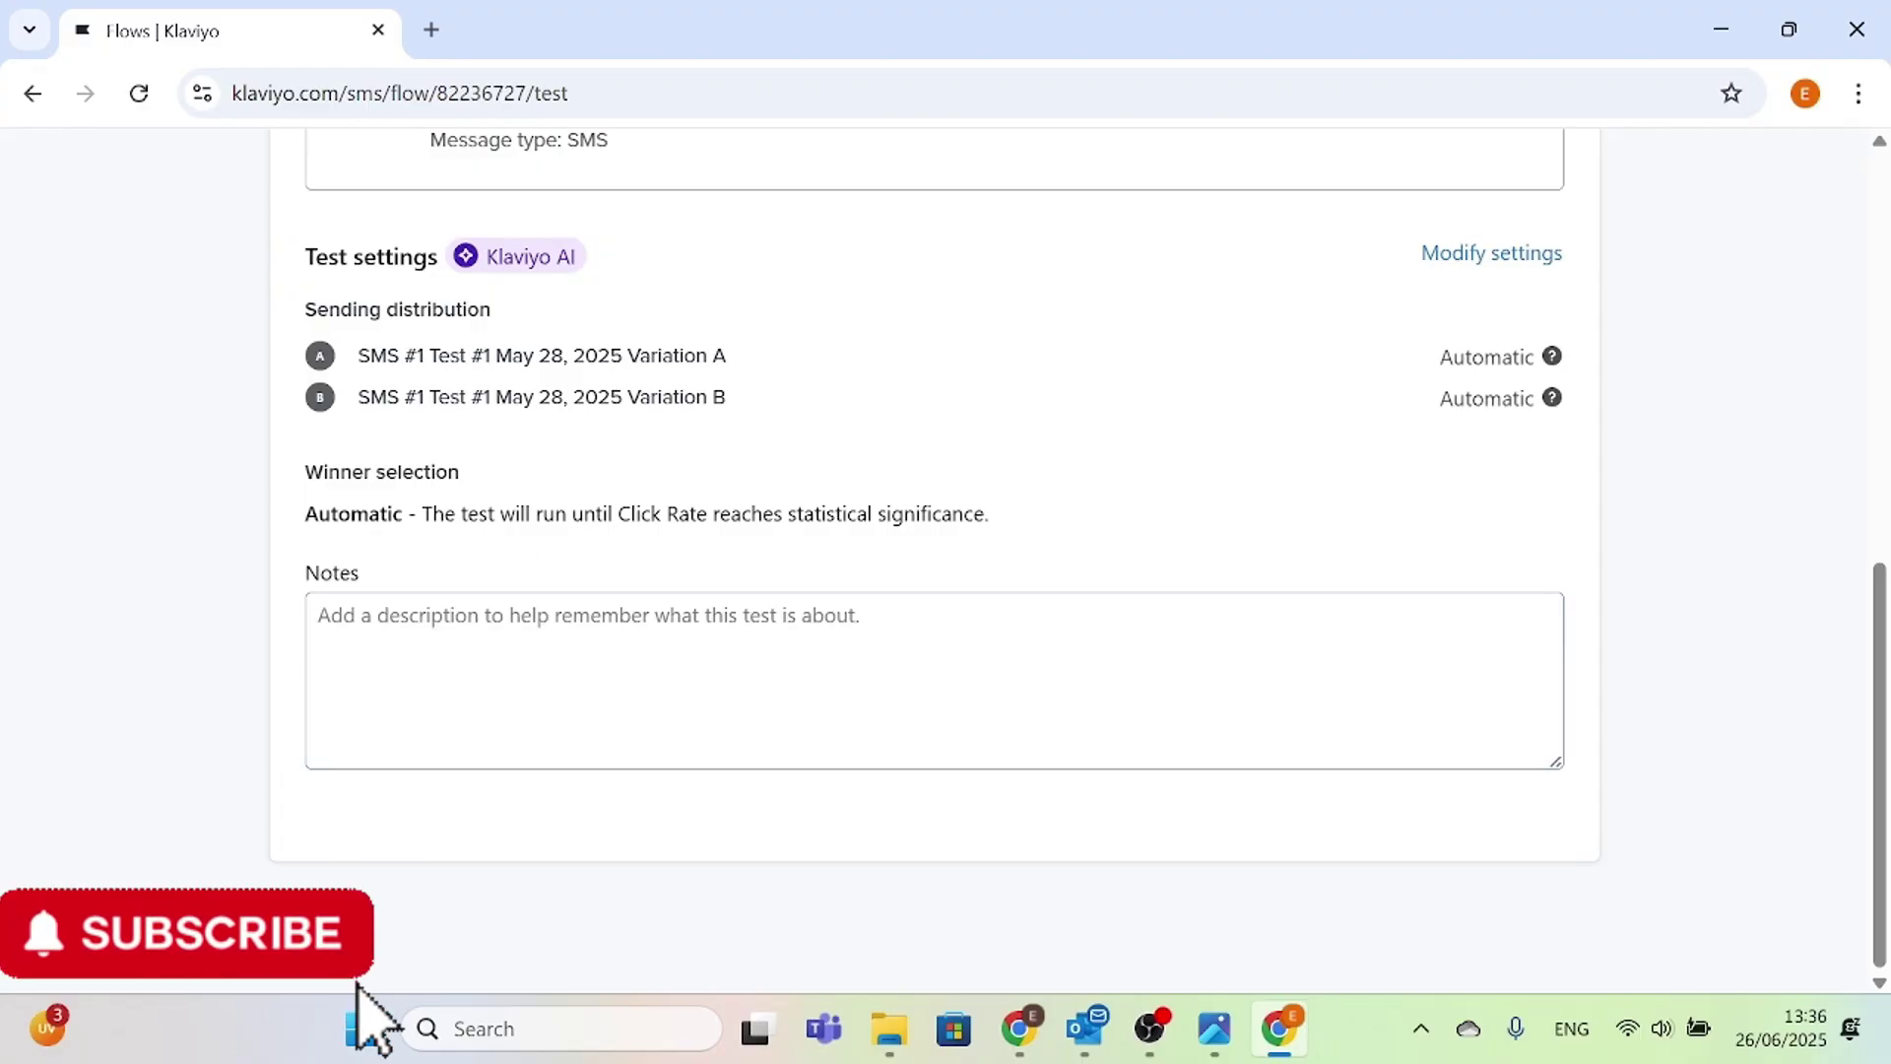
{"action": "scroll", "coordinate": [946, 542], "scroll_direction": "up", "scroll_amount": 2}
{"action": "scroll", "coordinate": [878, 510], "scroll_direction": "up", "scroll_amount": 3}
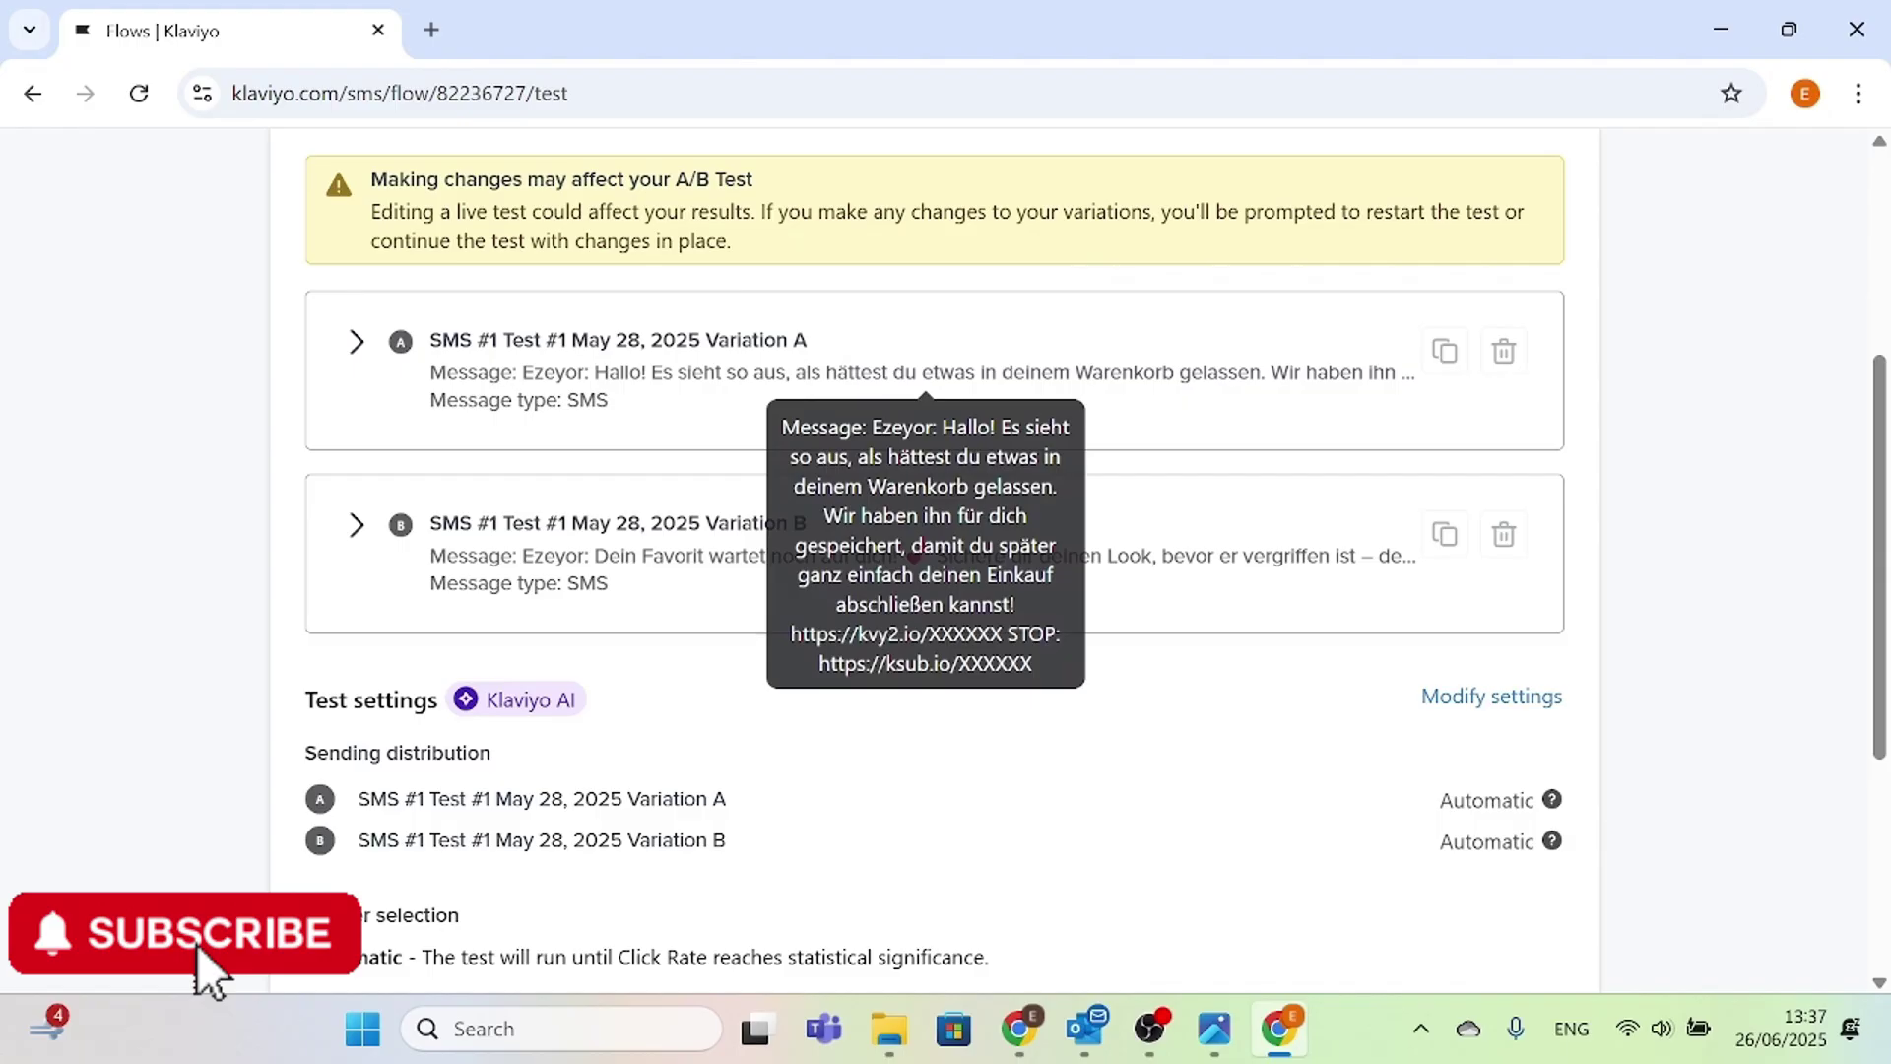
- Expand Variation A to preview its German cart-reminder SMS, then return to the page top
{"action": "left_click", "coordinate": [356, 343]}
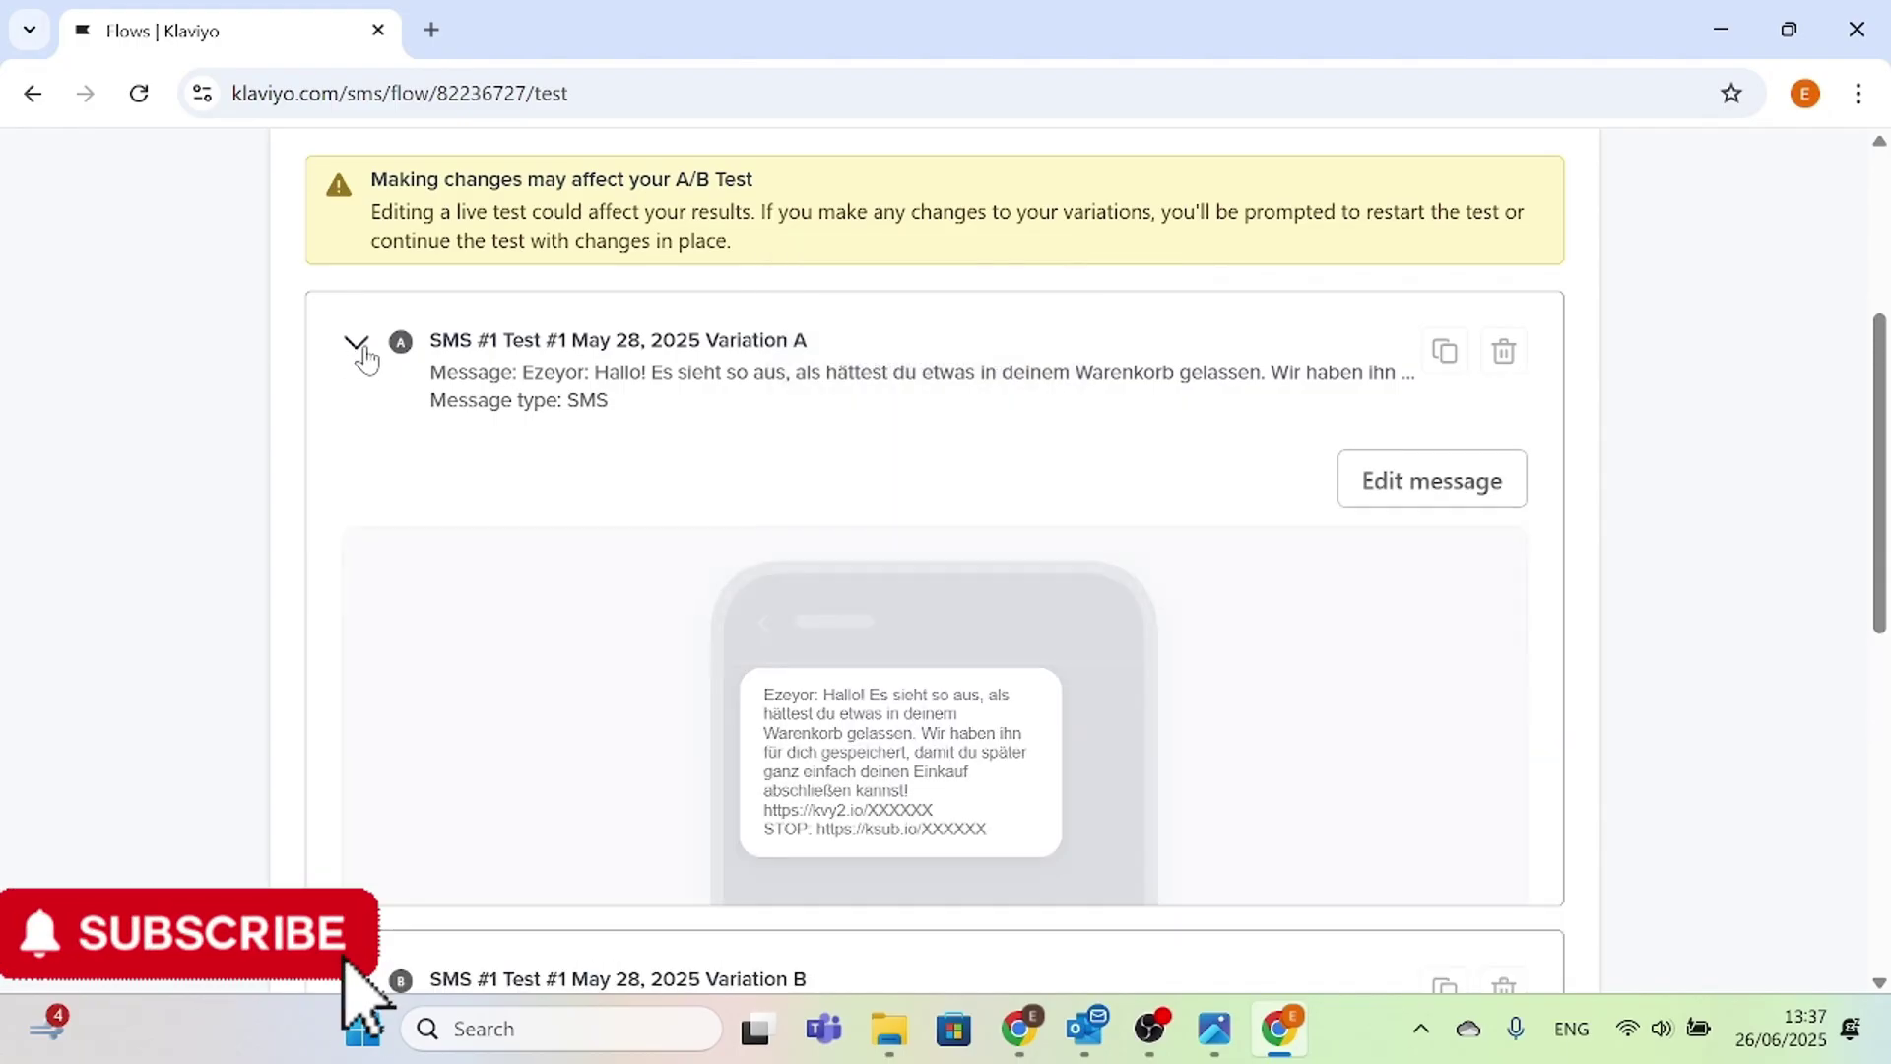
{"action": "scroll", "coordinate": [1085, 656], "scroll_direction": "down", "scroll_amount": 3}
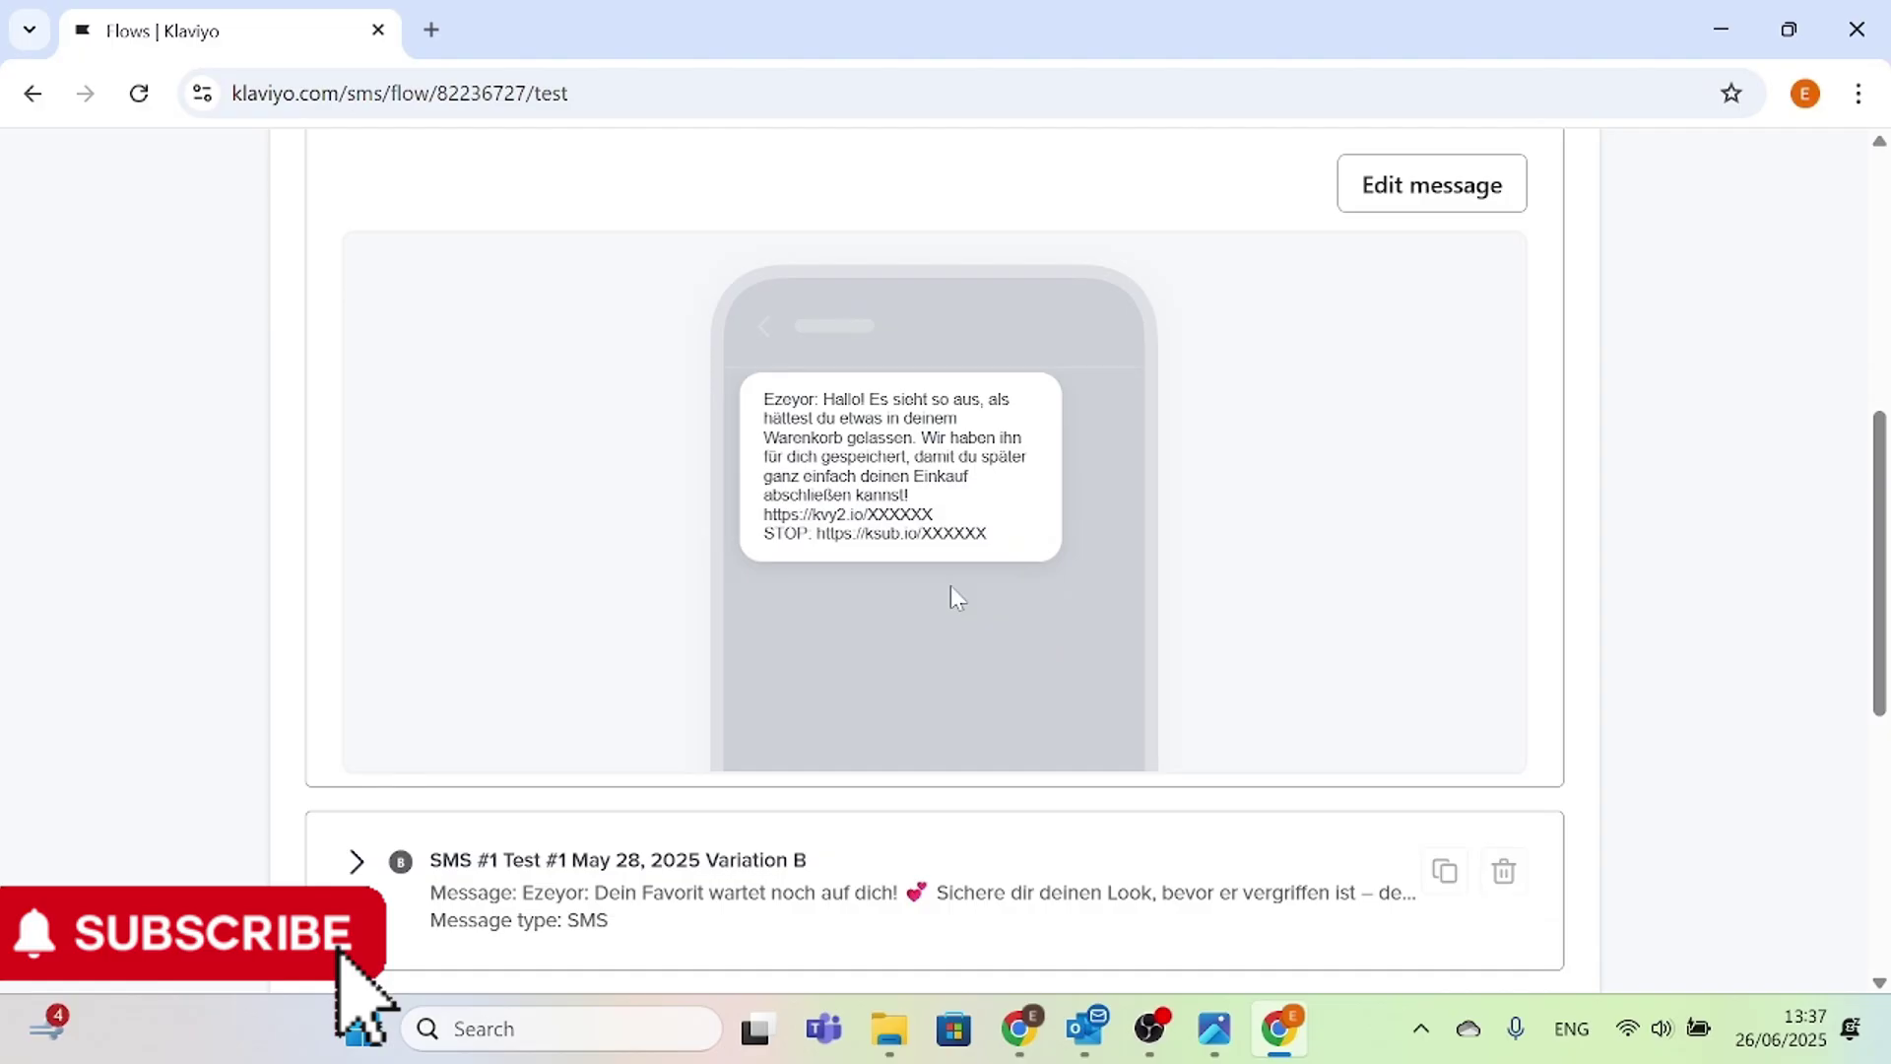
{"action": "scroll", "coordinate": [955, 596], "scroll_direction": "down", "scroll_amount": 3}
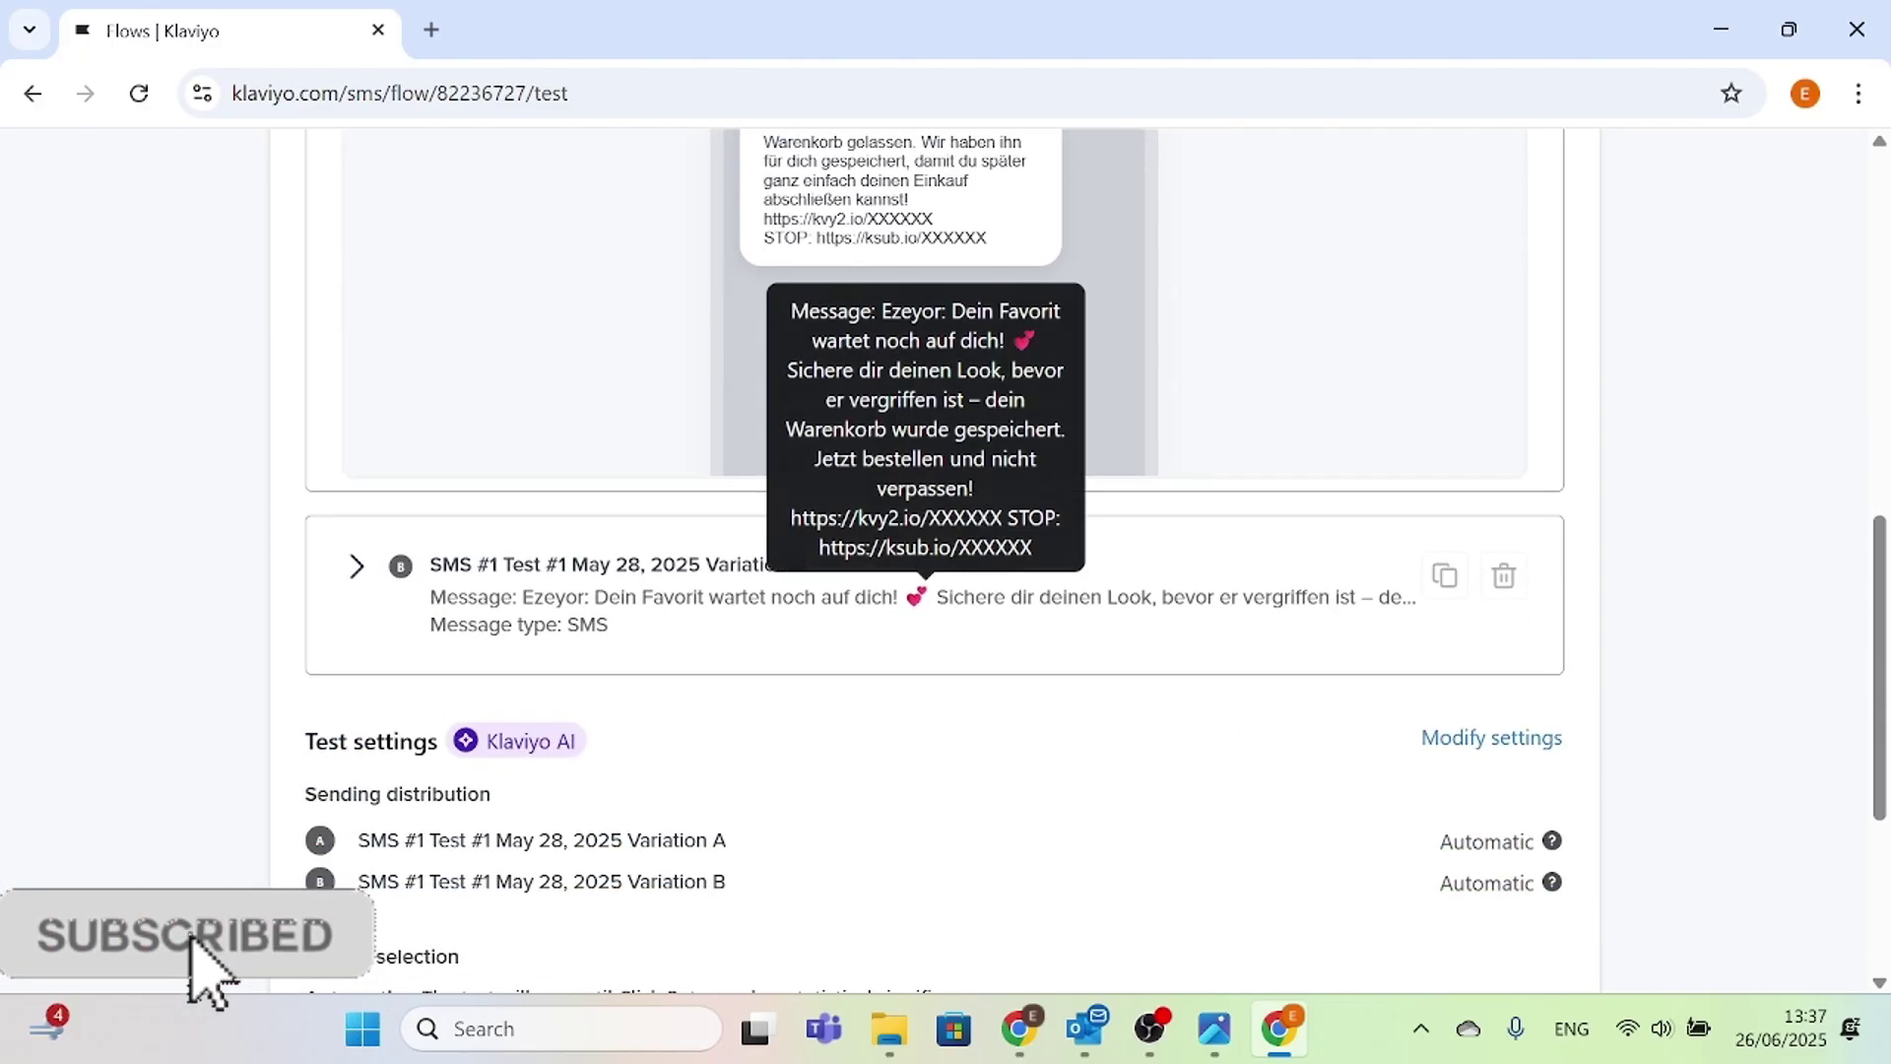
{"action": "scroll", "coordinate": [926, 596], "scroll_direction": "up", "scroll_amount": 2}
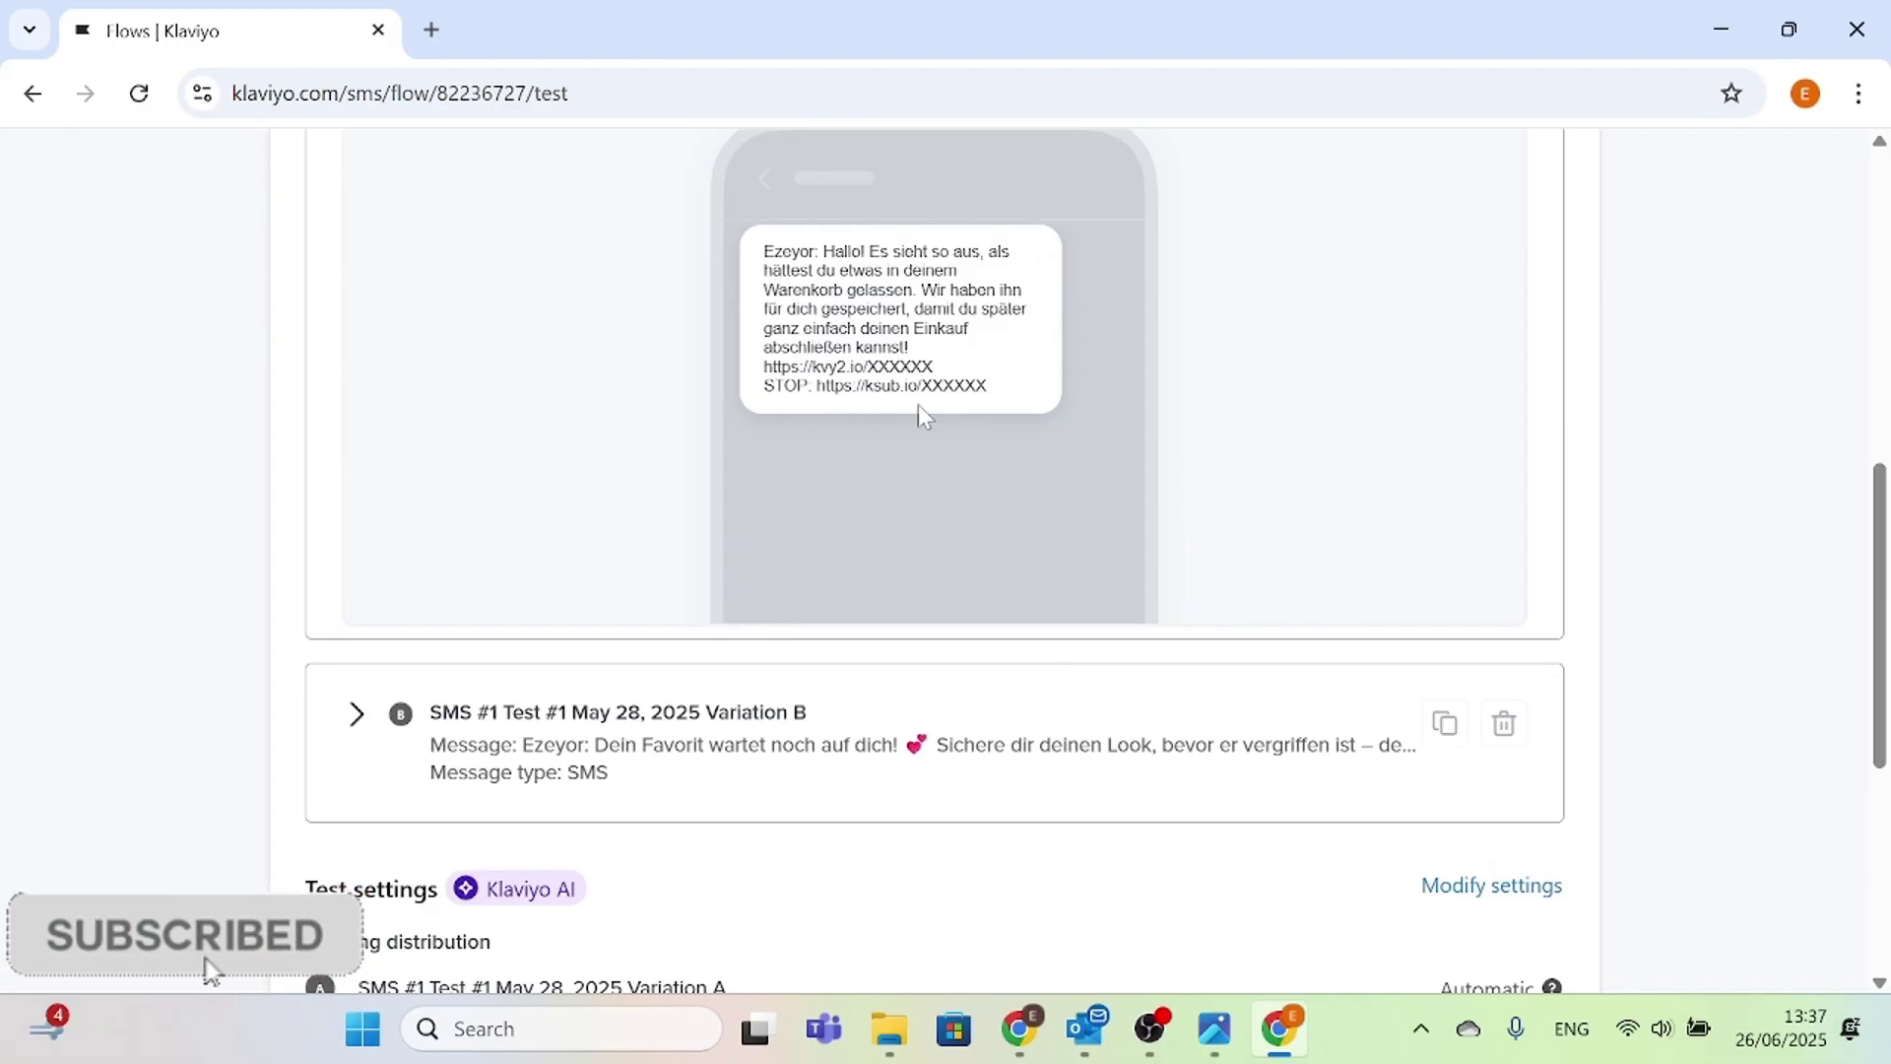
{"action": "scroll", "coordinate": [825, 441], "scroll_direction": "down", "scroll_amount": 2}
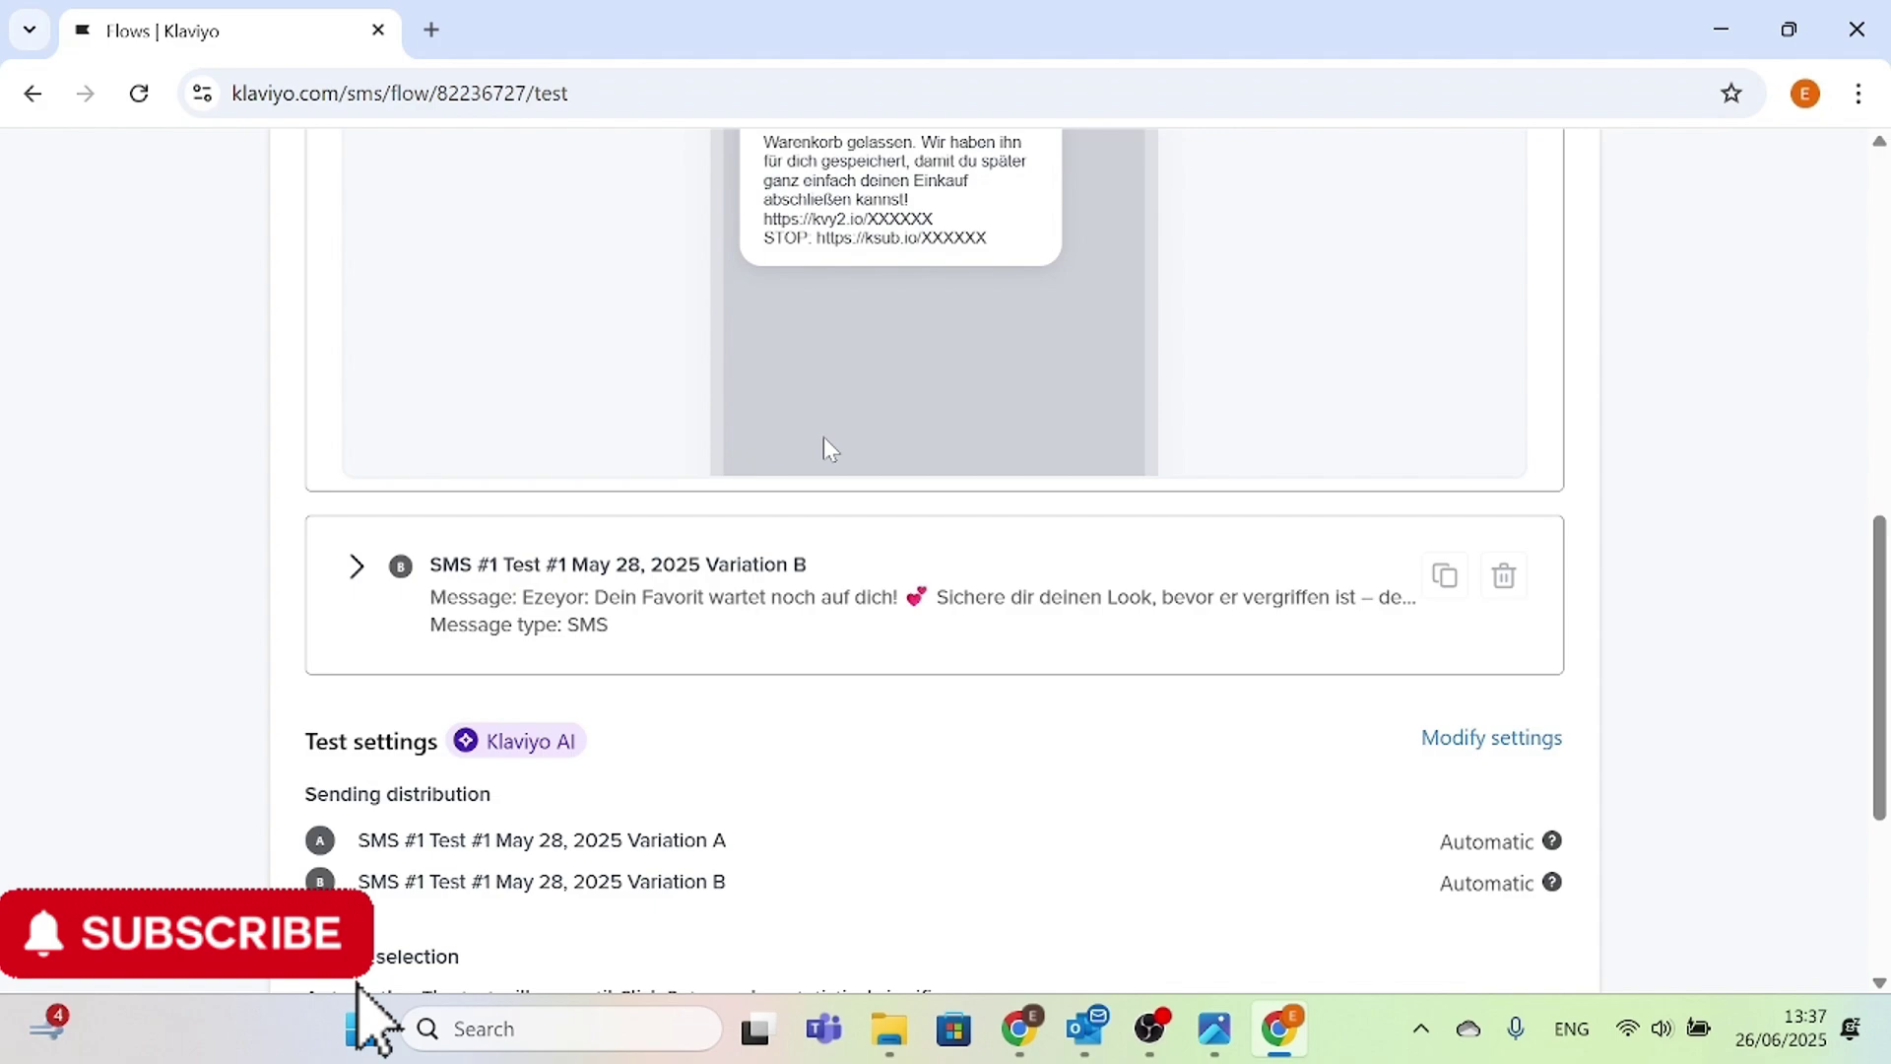
{"action": "scroll", "coordinate": [825, 441], "scroll_direction": "up", "scroll_amount": 2}
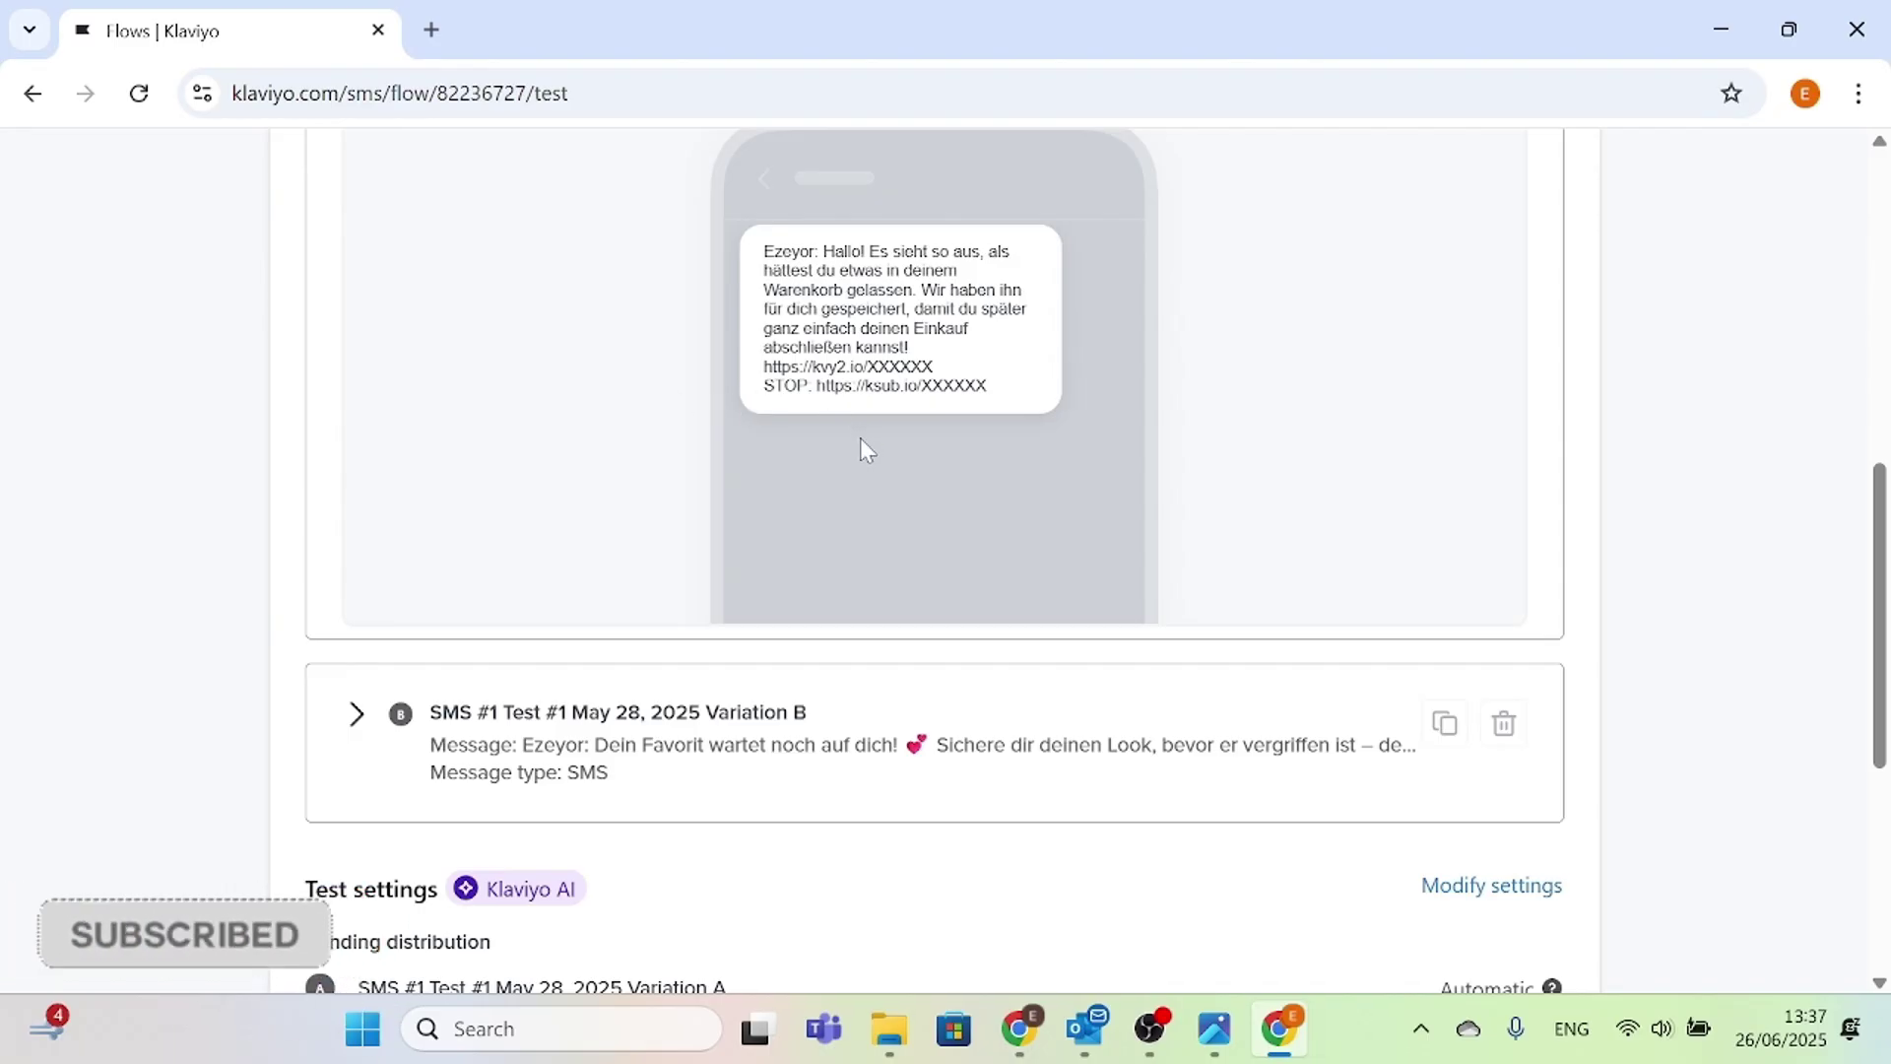
{"action": "scroll", "coordinate": [857, 448], "scroll_direction": "down", "scroll_amount": 1}
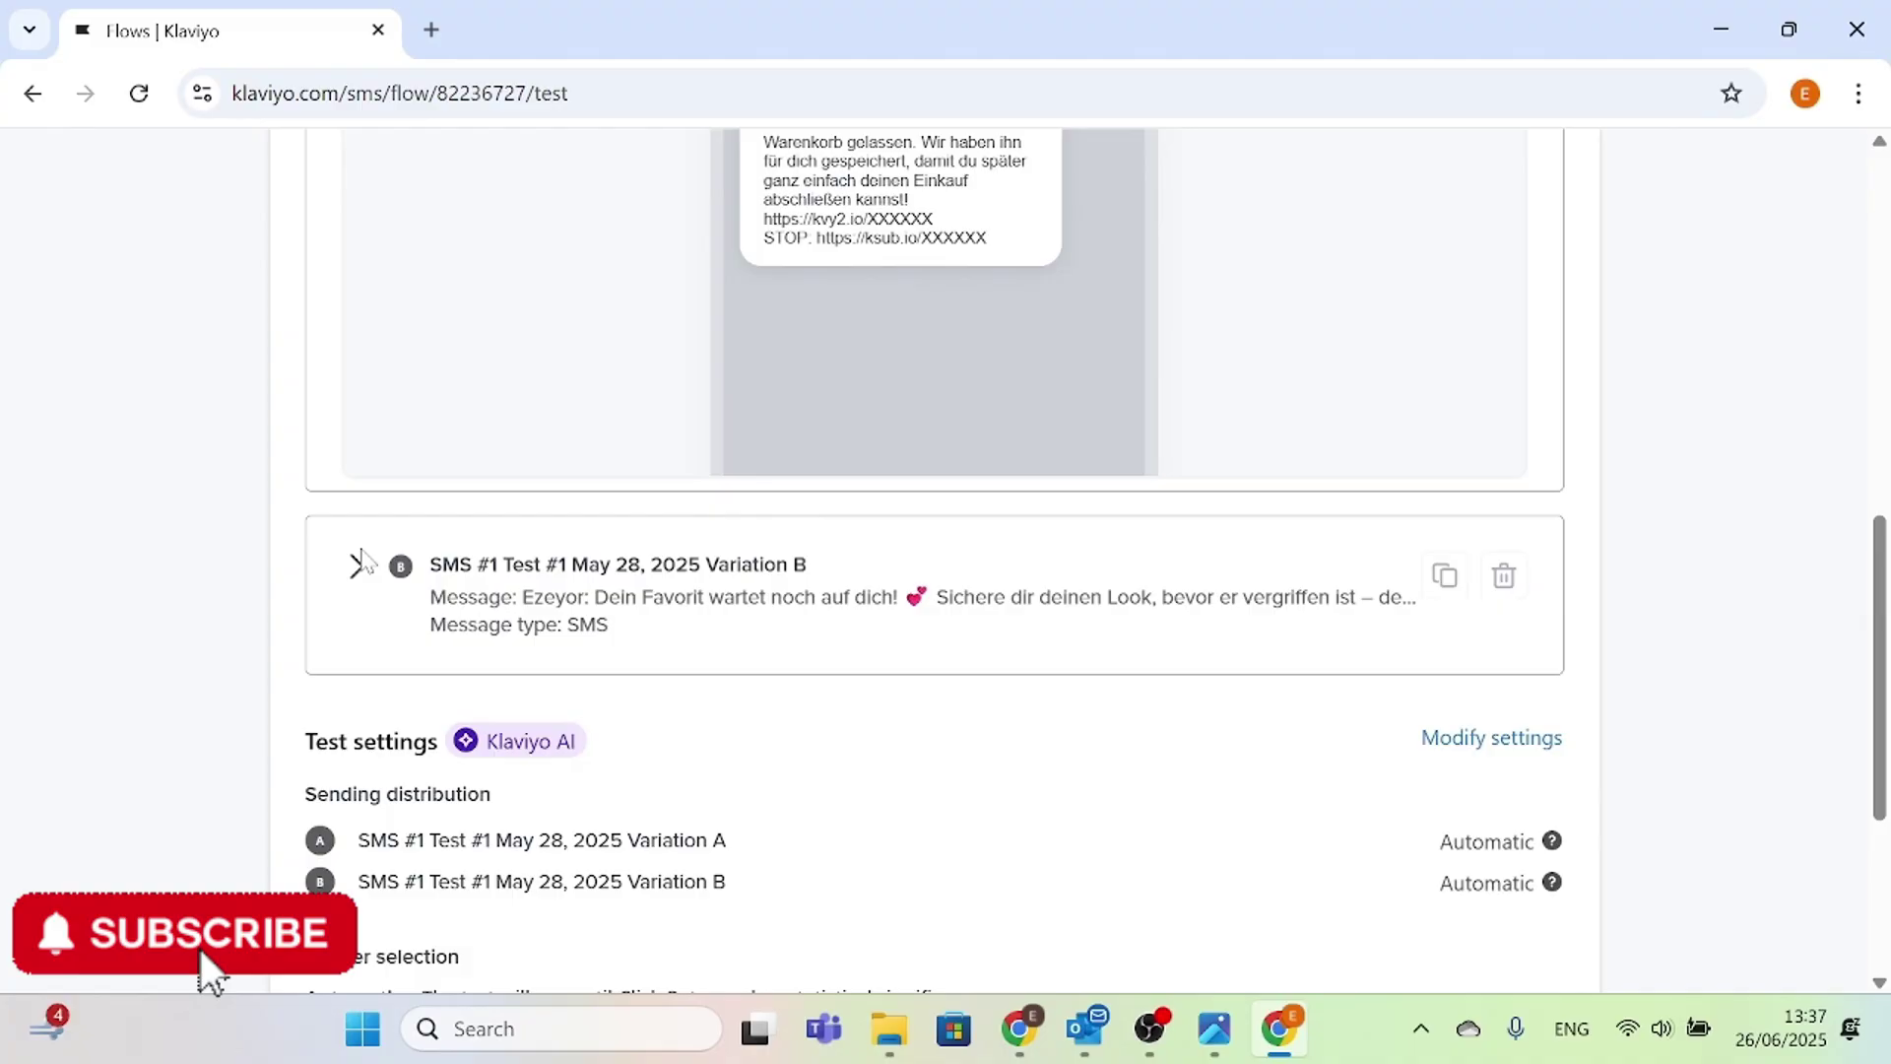
{"action": "scroll", "coordinate": [921, 370], "scroll_direction": "up", "scroll_amount": 1}
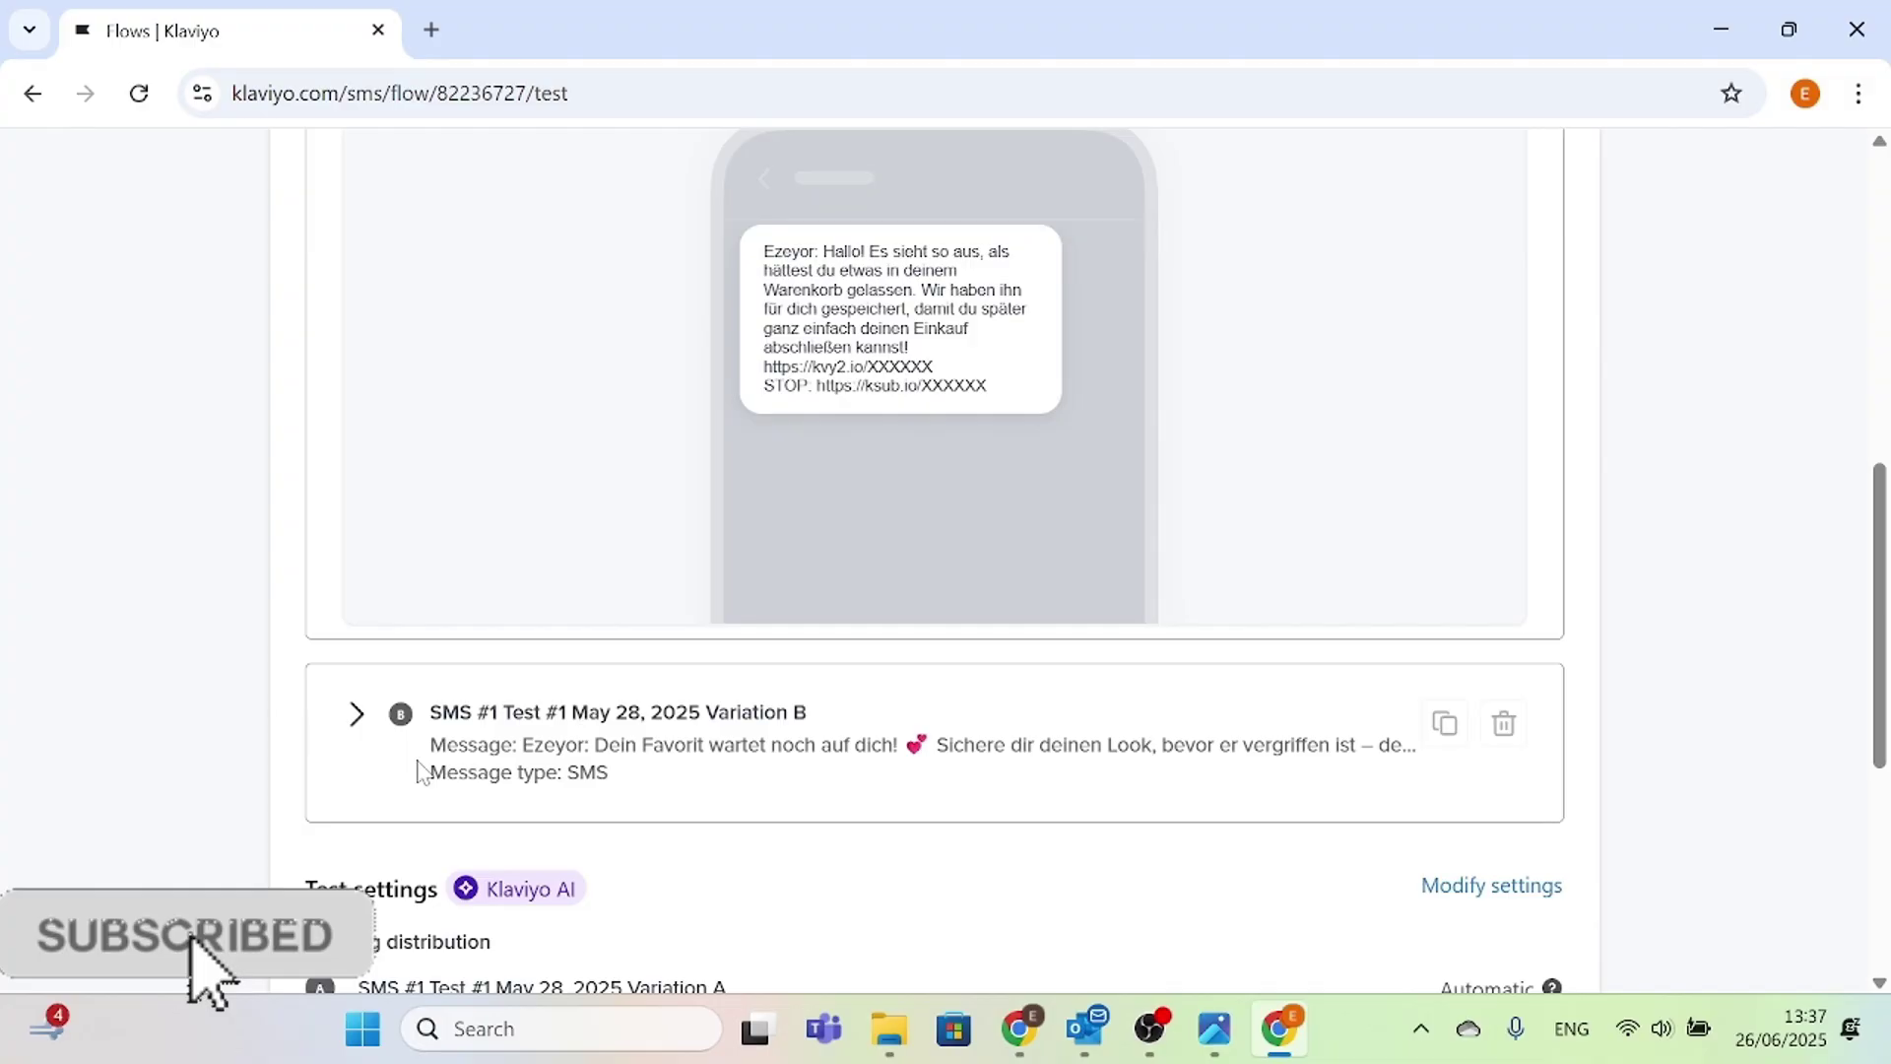
{"action": "scroll", "coordinate": [717, 478], "scroll_direction": "up", "scroll_amount": 3}
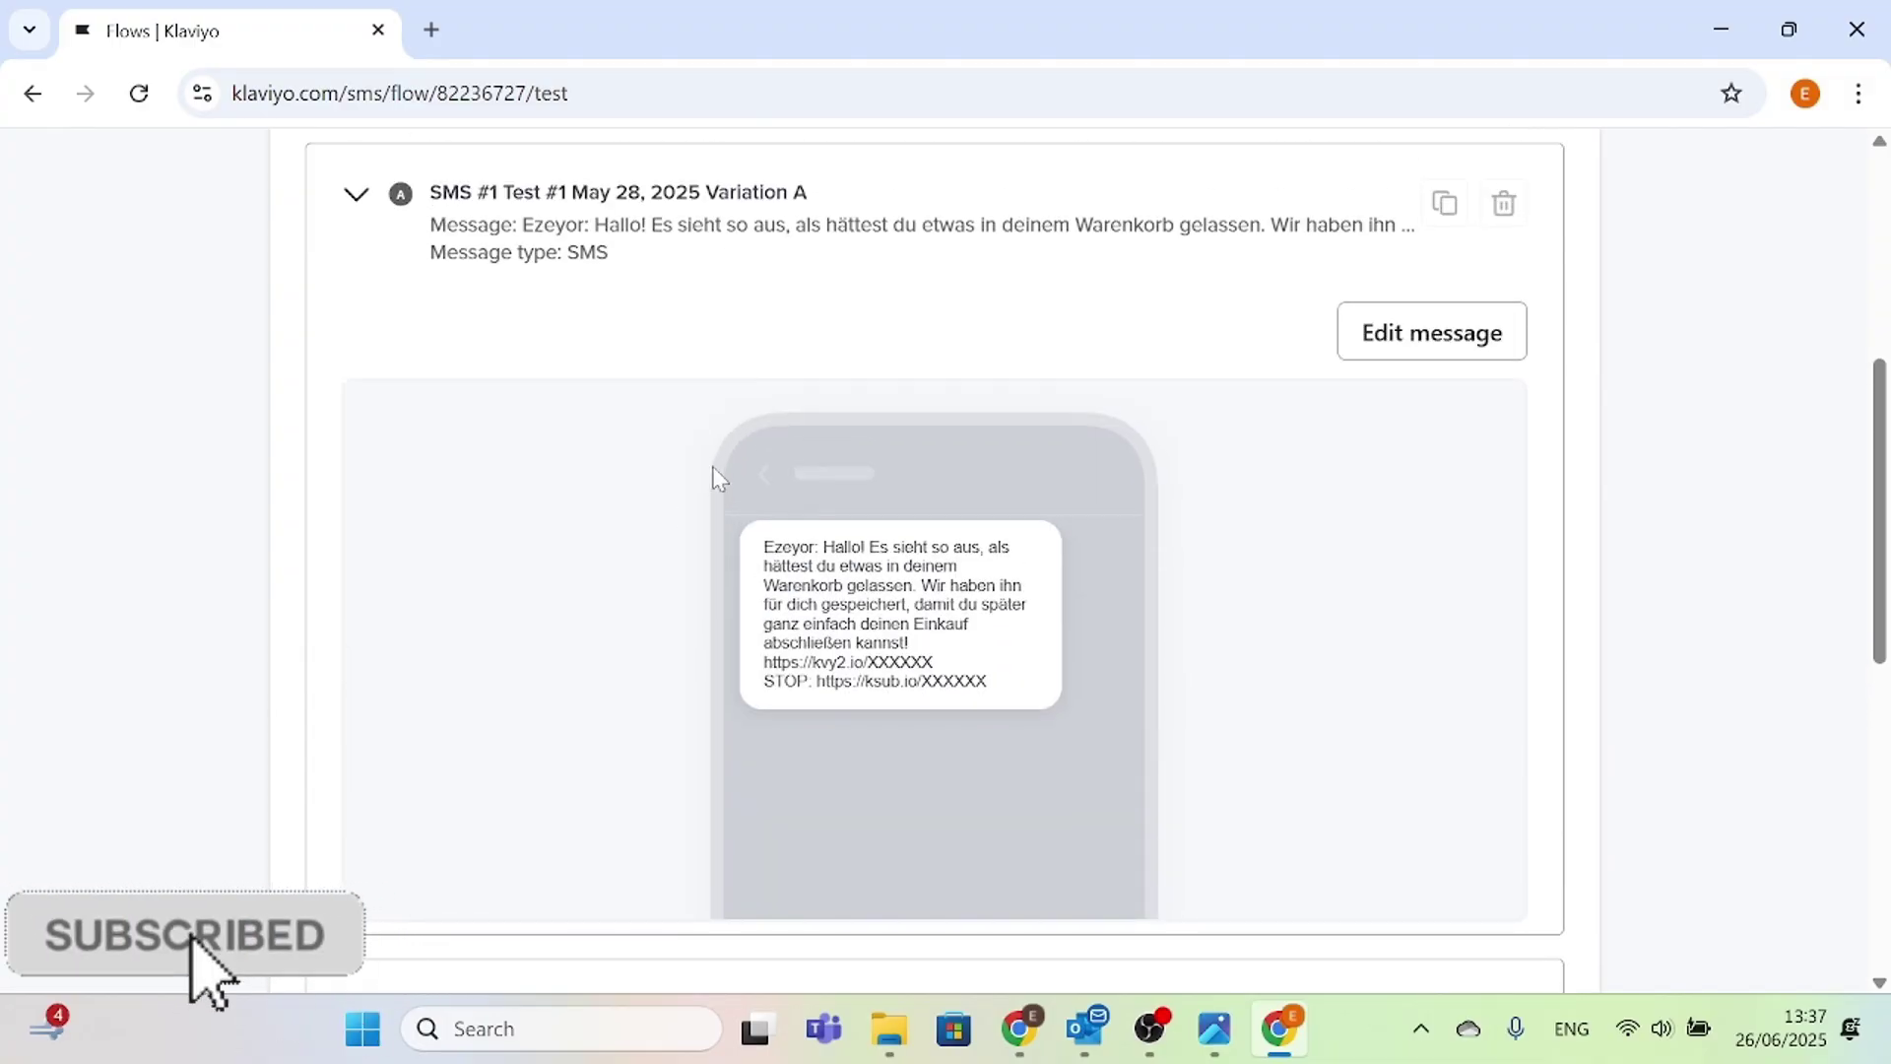
{"action": "scroll", "coordinate": [717, 477], "scroll_direction": "down", "scroll_amount": 6}
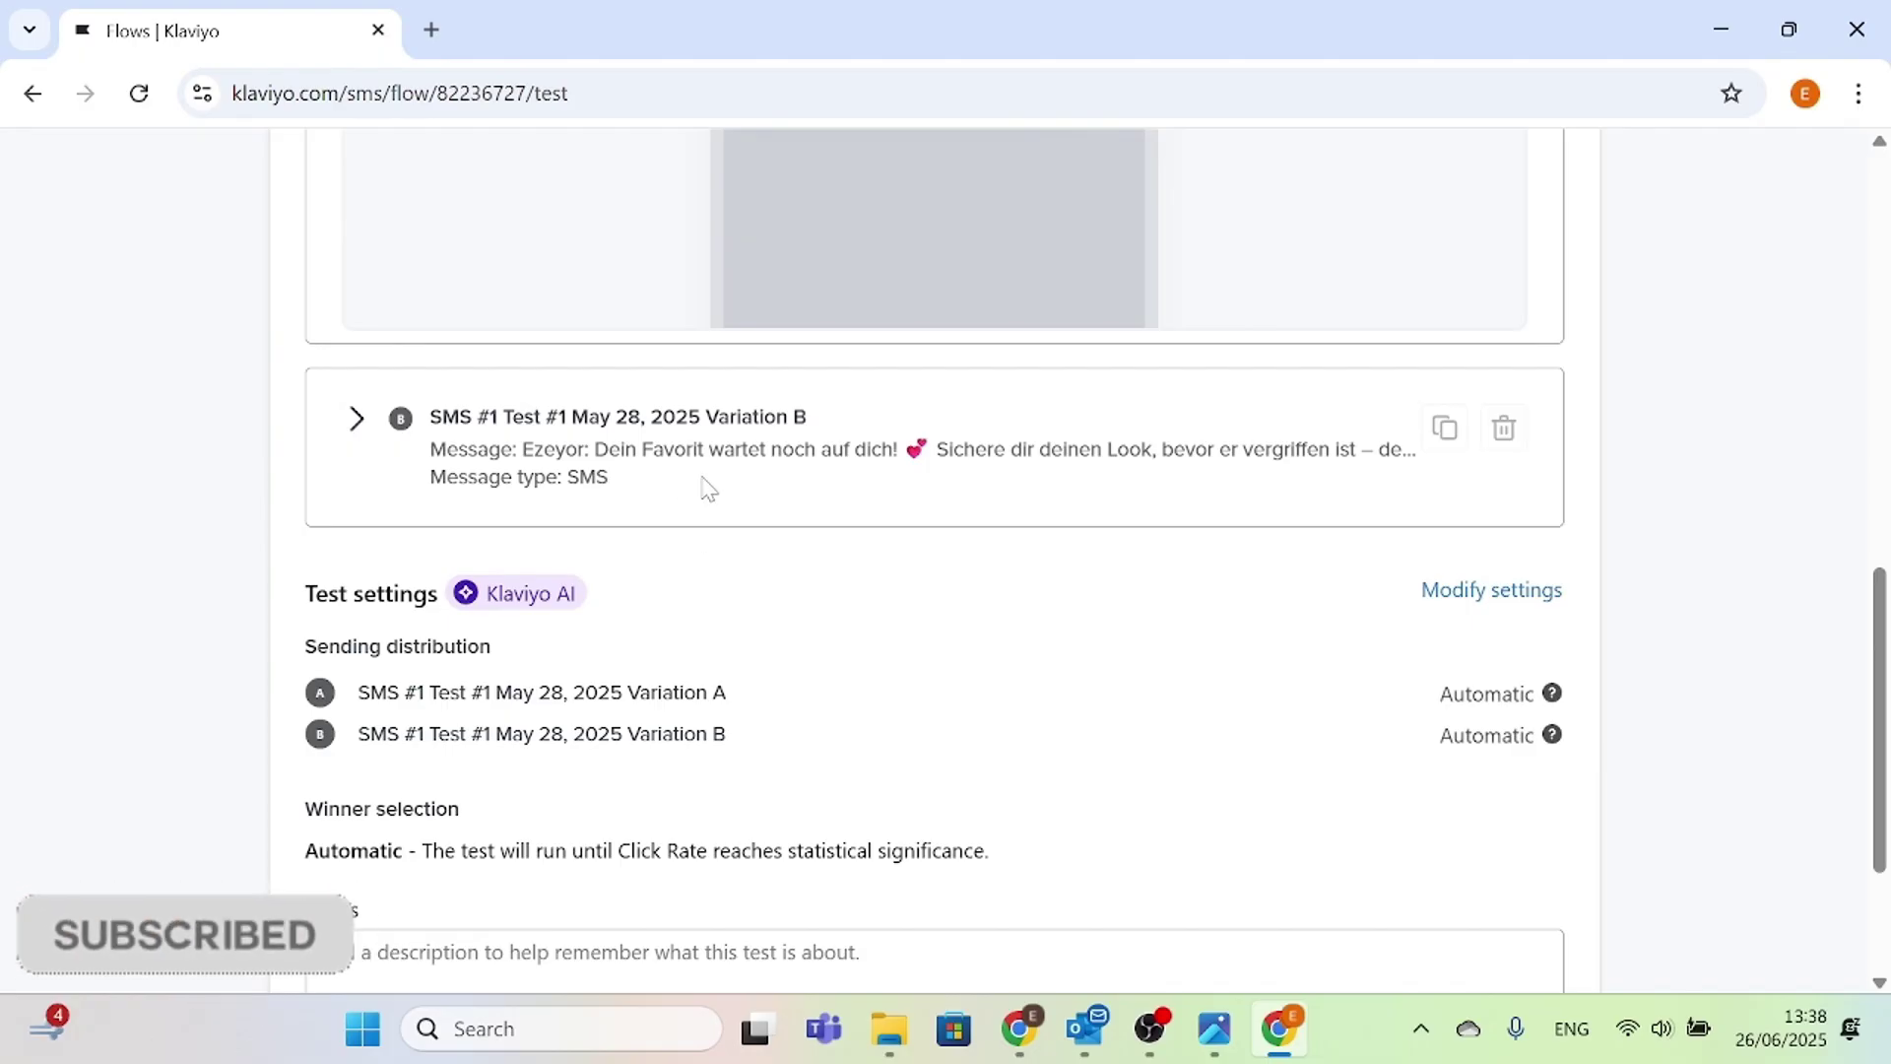
{"action": "scroll", "coordinate": [733, 743], "scroll_direction": "down", "scroll_amount": 3}
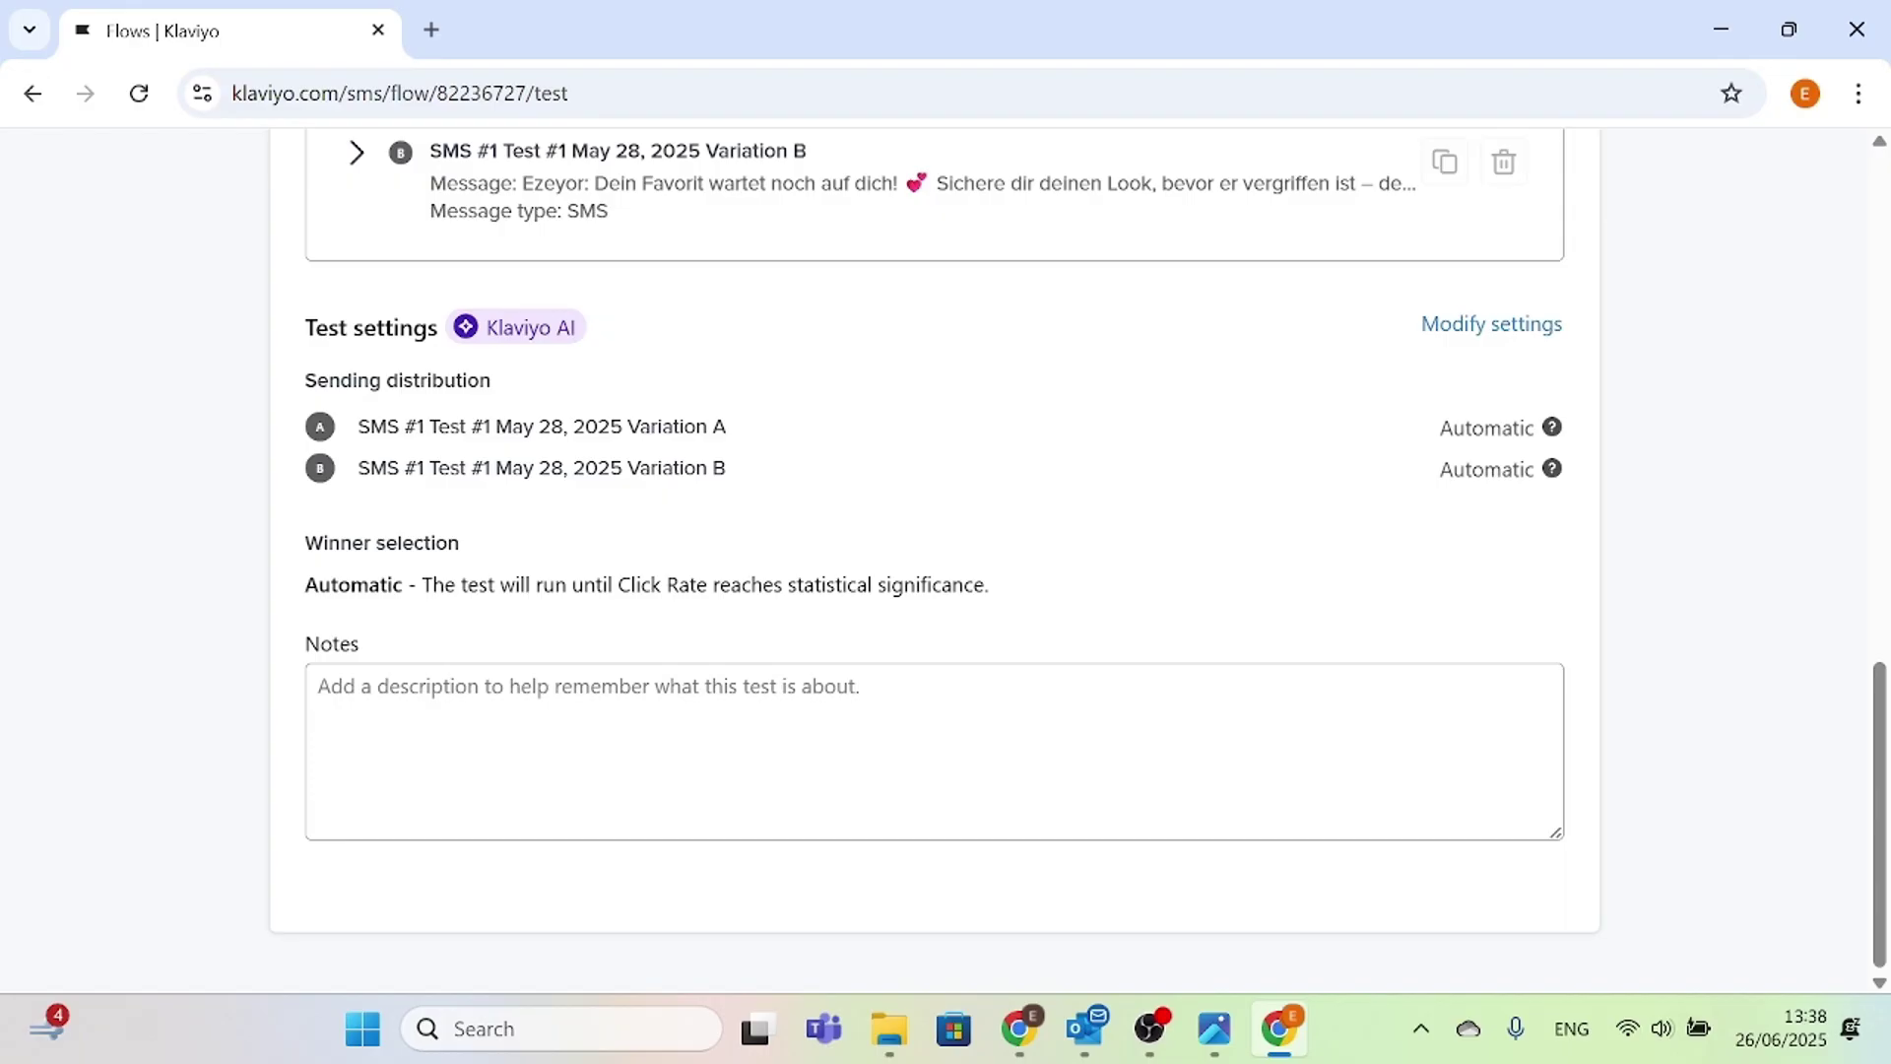
{"action": "scroll", "coordinate": [711, 552], "scroll_direction": "up", "scroll_amount": 3}
{"action": "scroll", "coordinate": [714, 522], "scroll_direction": "up", "scroll_amount": 10}
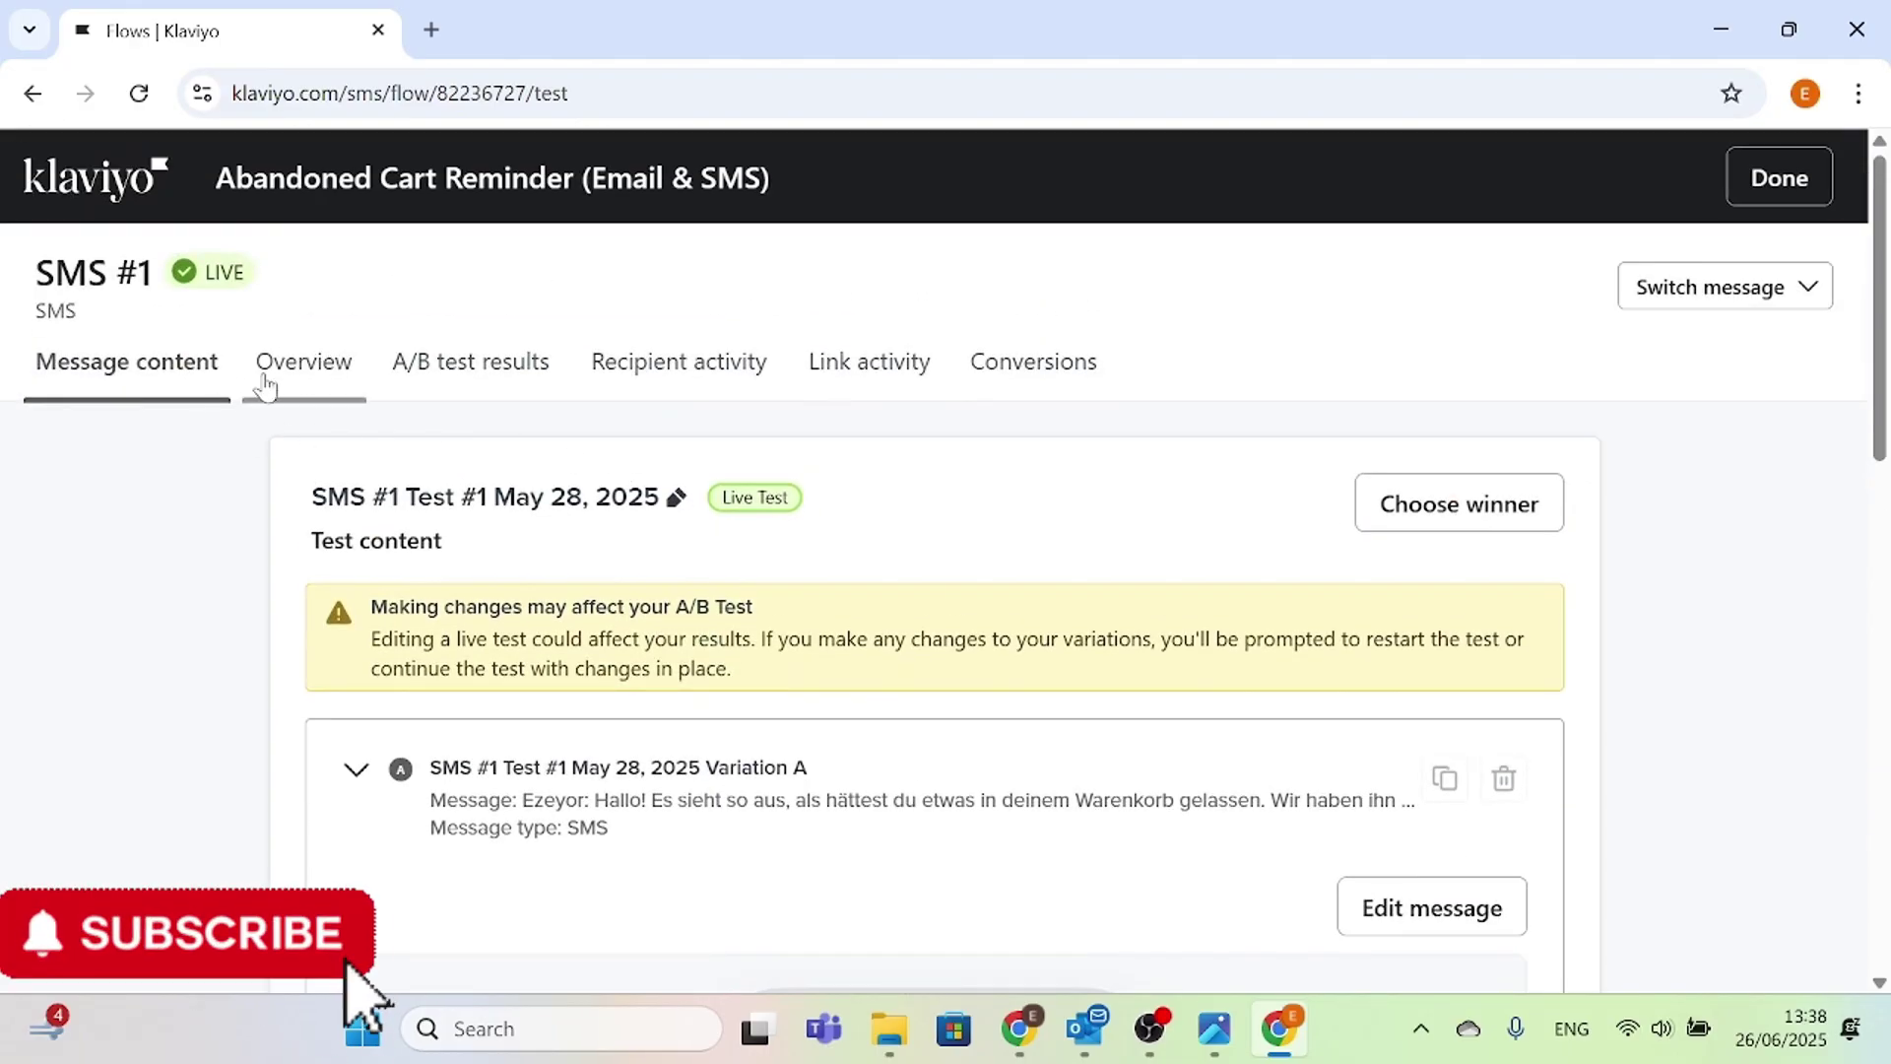
- Review the SMS #1 Overview report cards and Engagement over time chart
{"action": "left_click", "coordinate": [309, 366]}
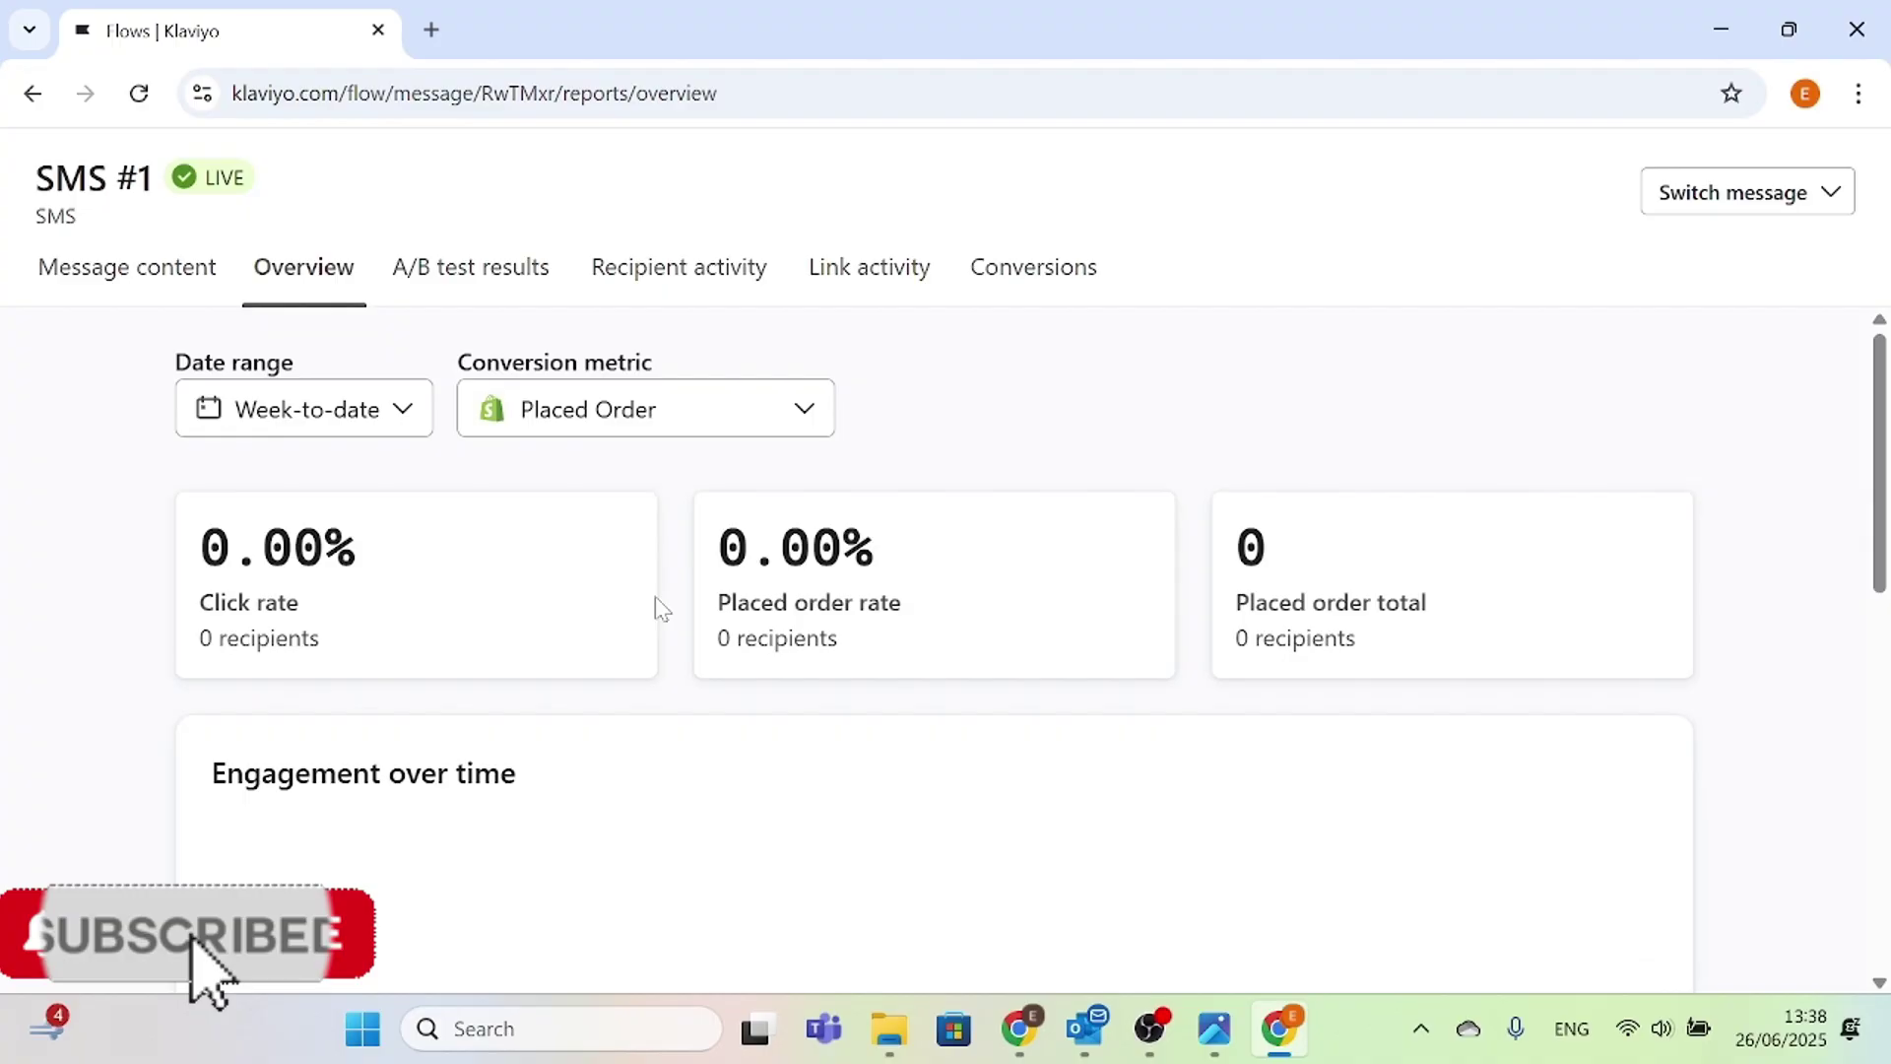
{"action": "scroll", "coordinate": [581, 635], "scroll_direction": "down", "scroll_amount": 3}
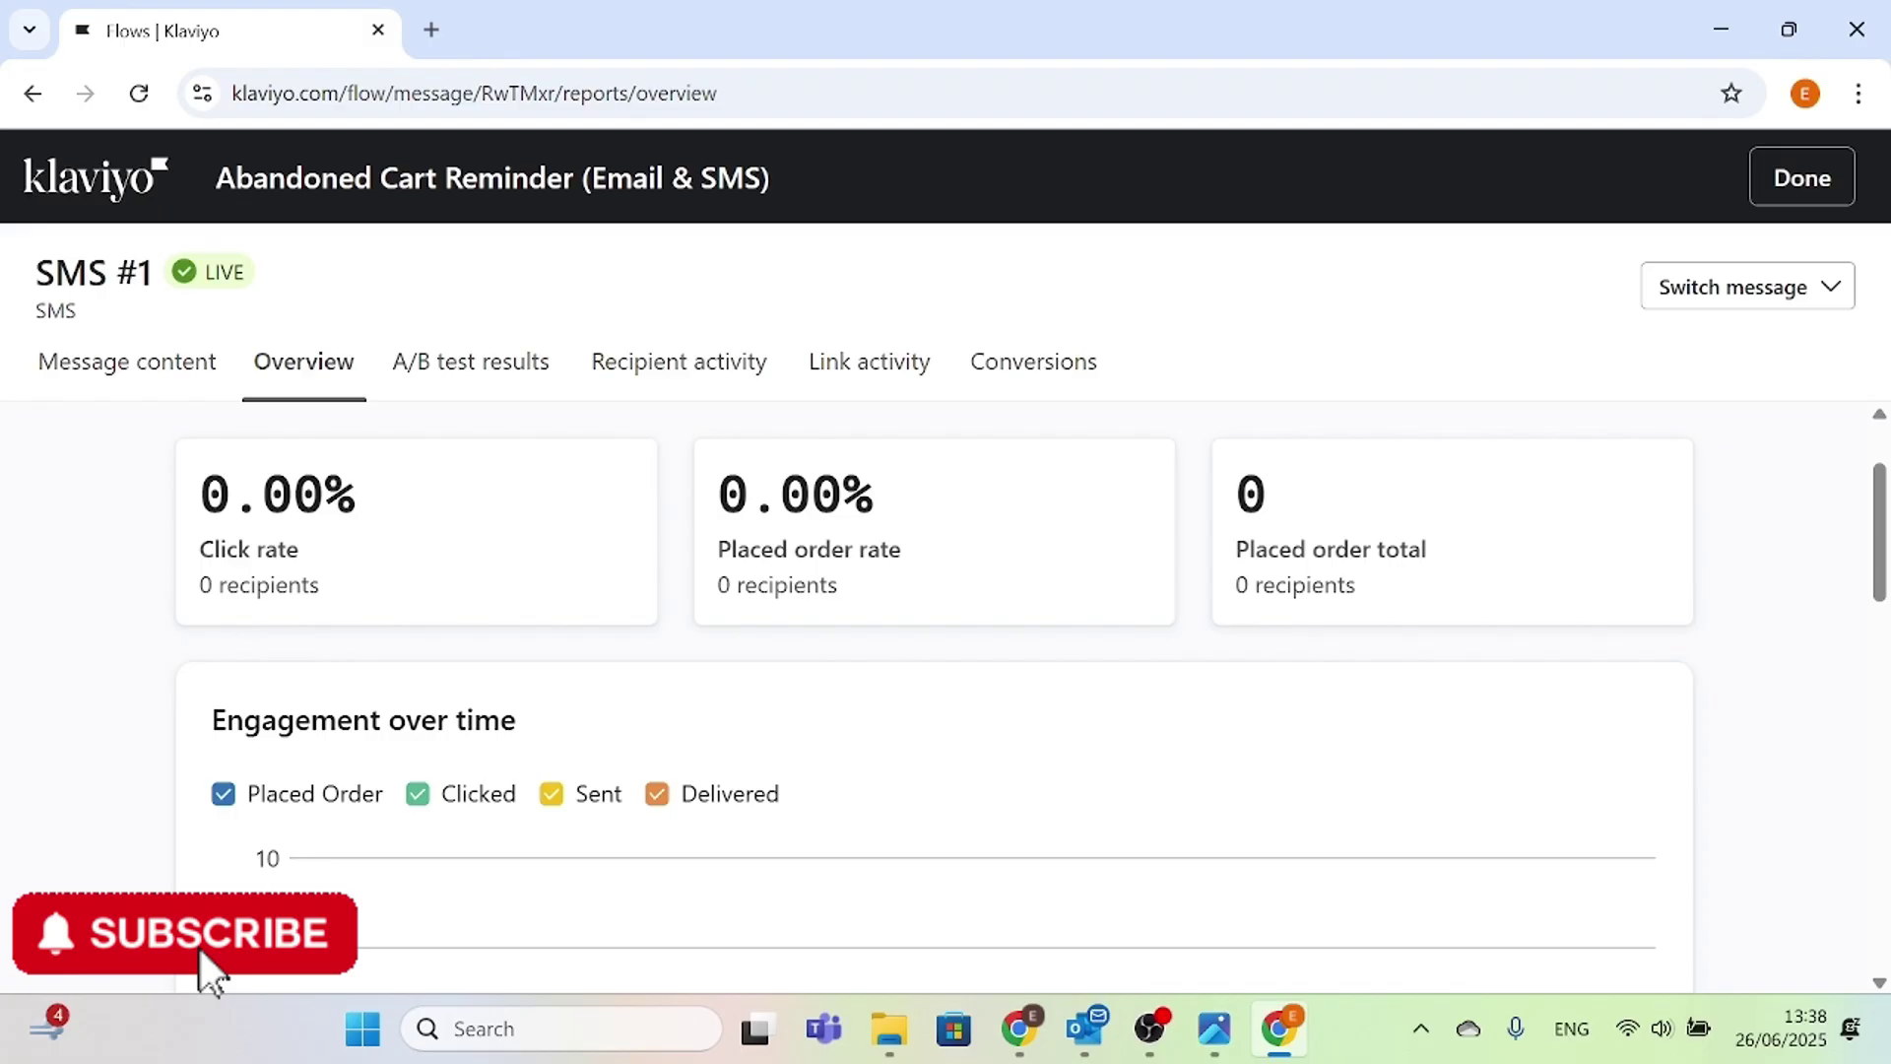
{"action": "scroll", "coordinate": [1315, 572], "scroll_direction": "down", "scroll_amount": 1}
{"action": "scroll", "coordinate": [1314, 571], "scroll_direction": "up", "scroll_amount": 1}
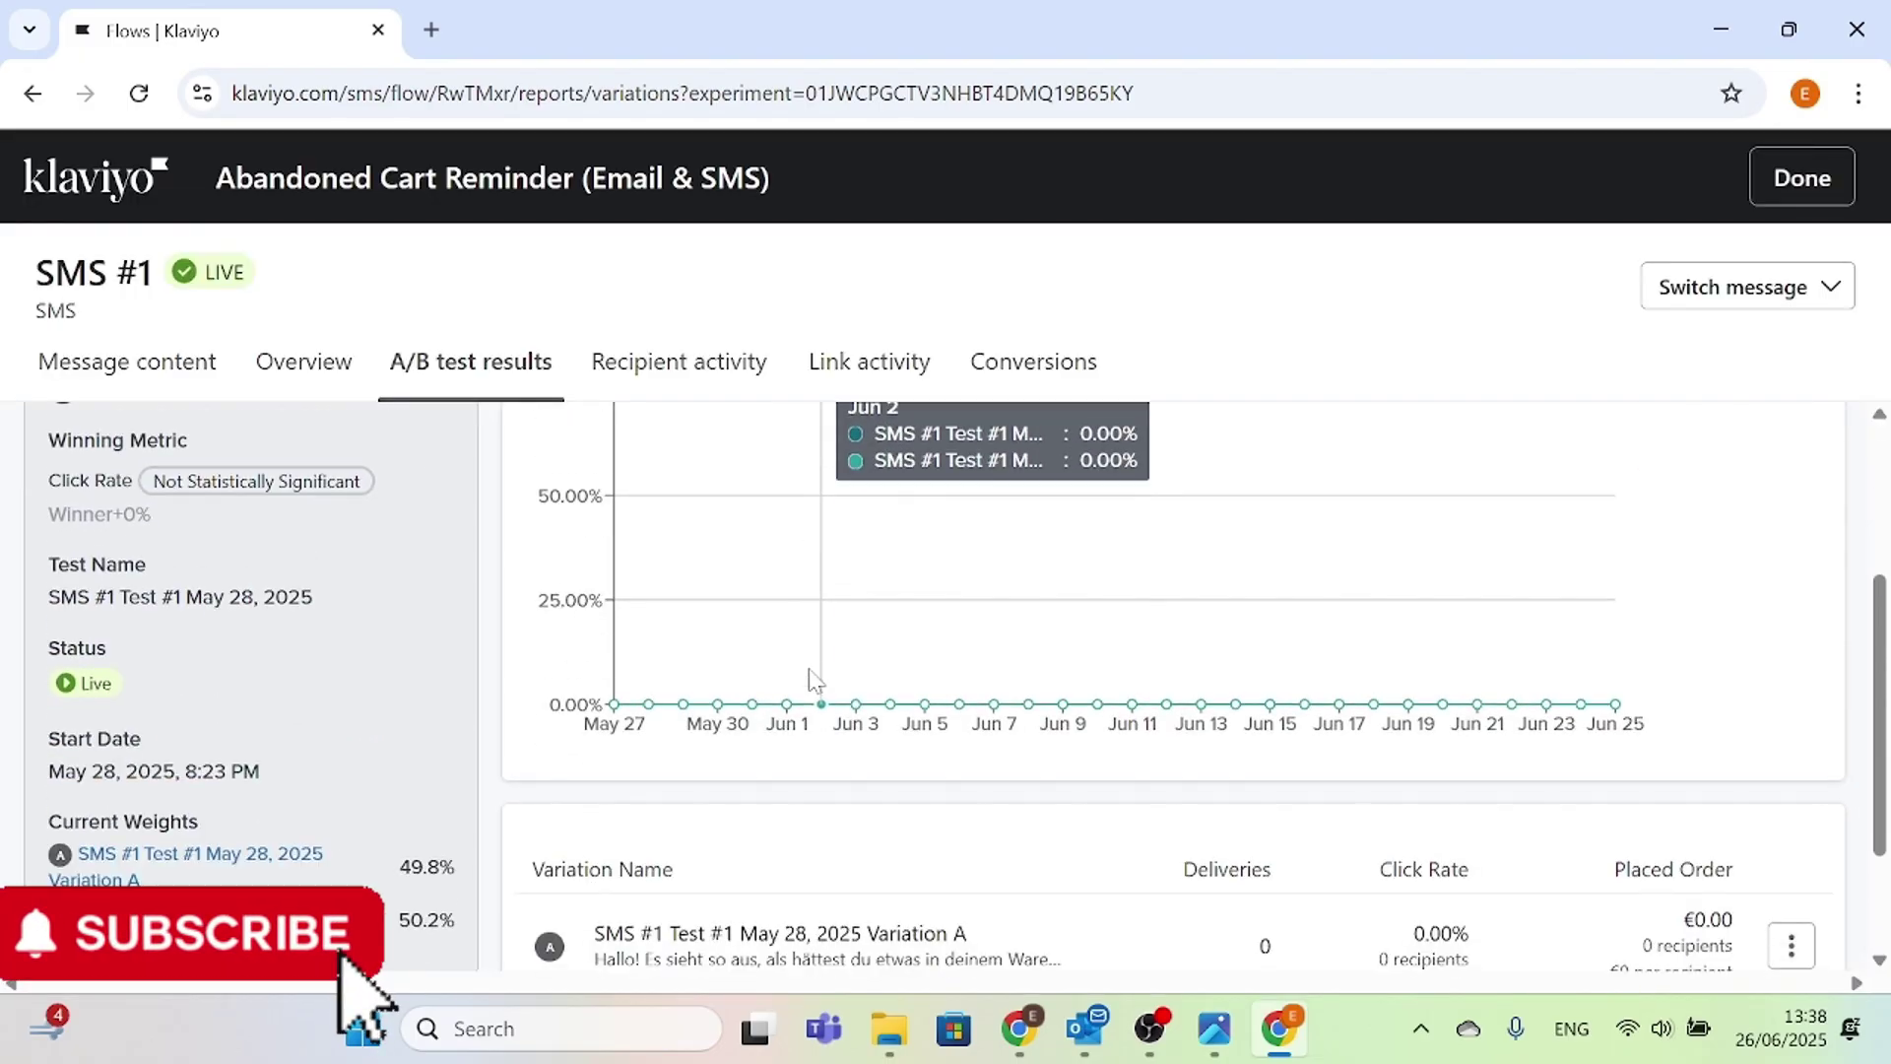
- Review the SMS #1 A/B test results, with 49.8% and 50.2% weights and 0 deliveries
{"action": "scroll", "coordinate": [811, 680], "scroll_direction": "up", "scroll_amount": 3}
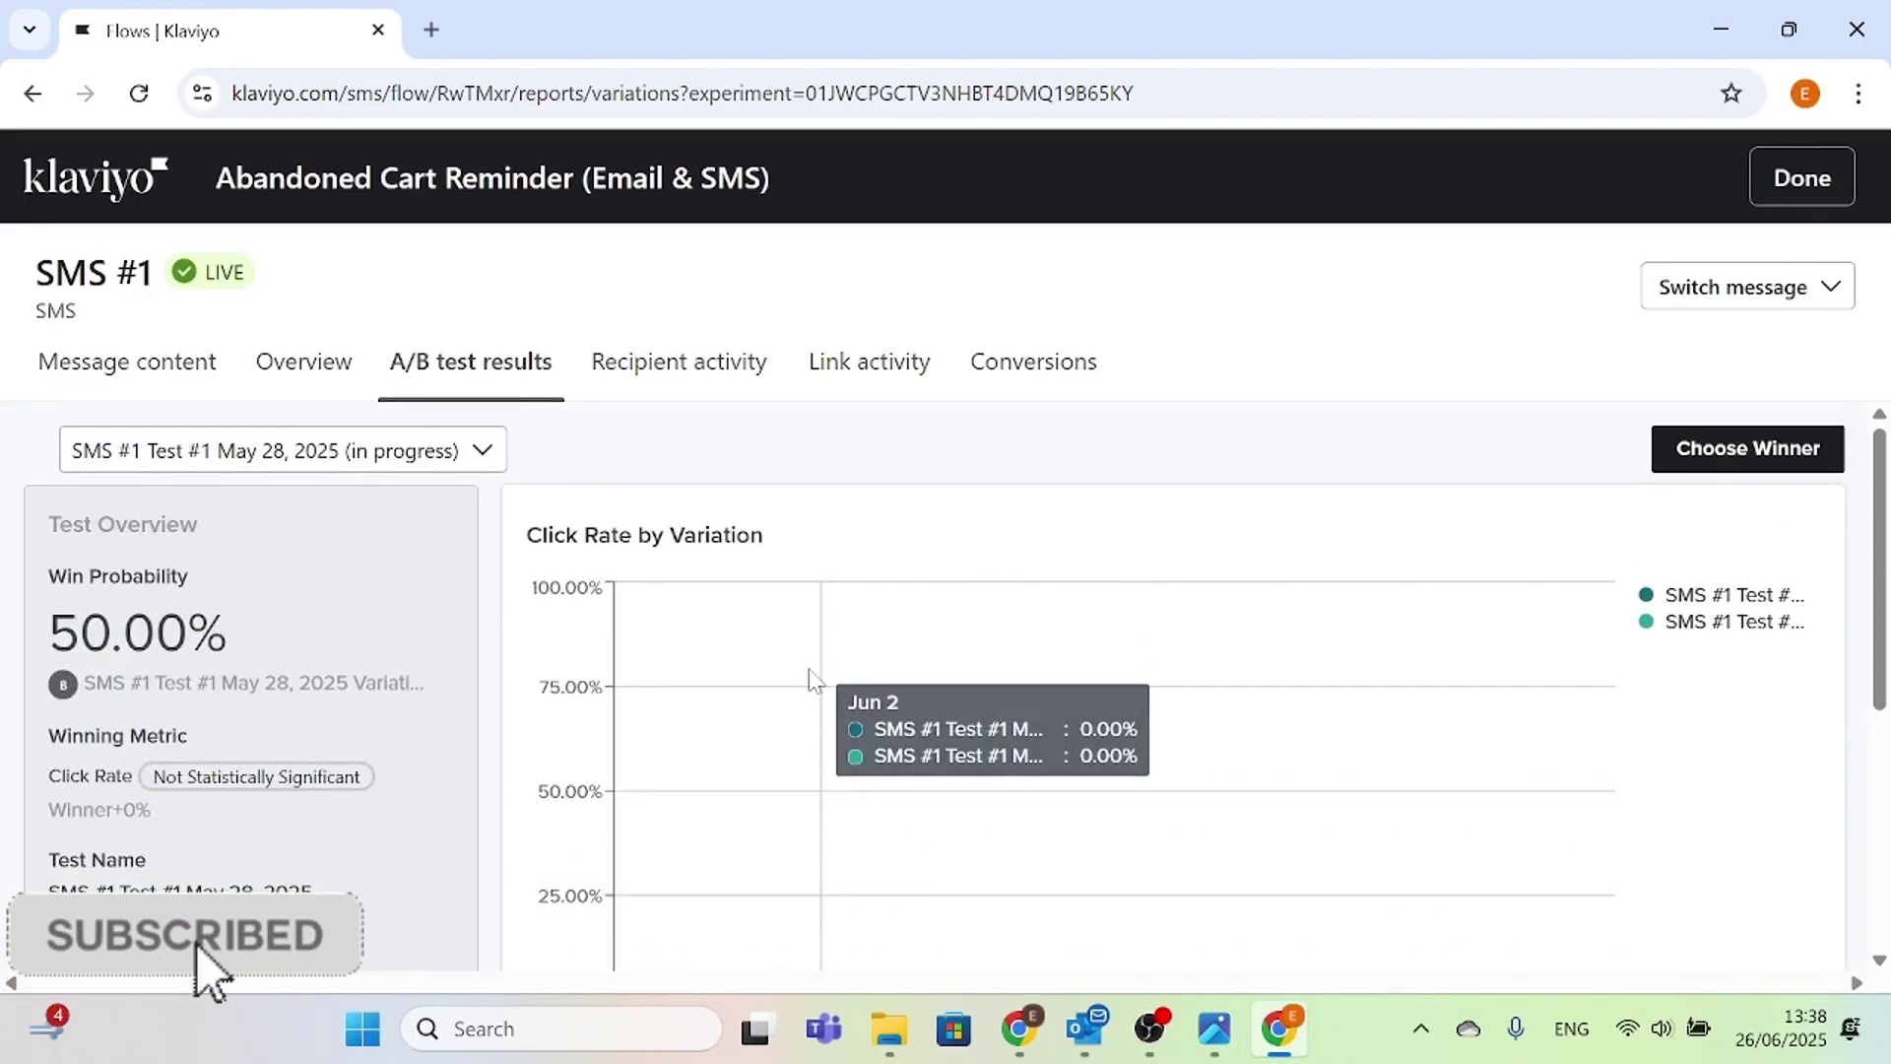
{"action": "scroll", "coordinate": [810, 680], "scroll_direction": "down", "scroll_amount": 2}
{"action": "scroll", "coordinate": [810, 680], "scroll_direction": "down", "scroll_amount": 3}
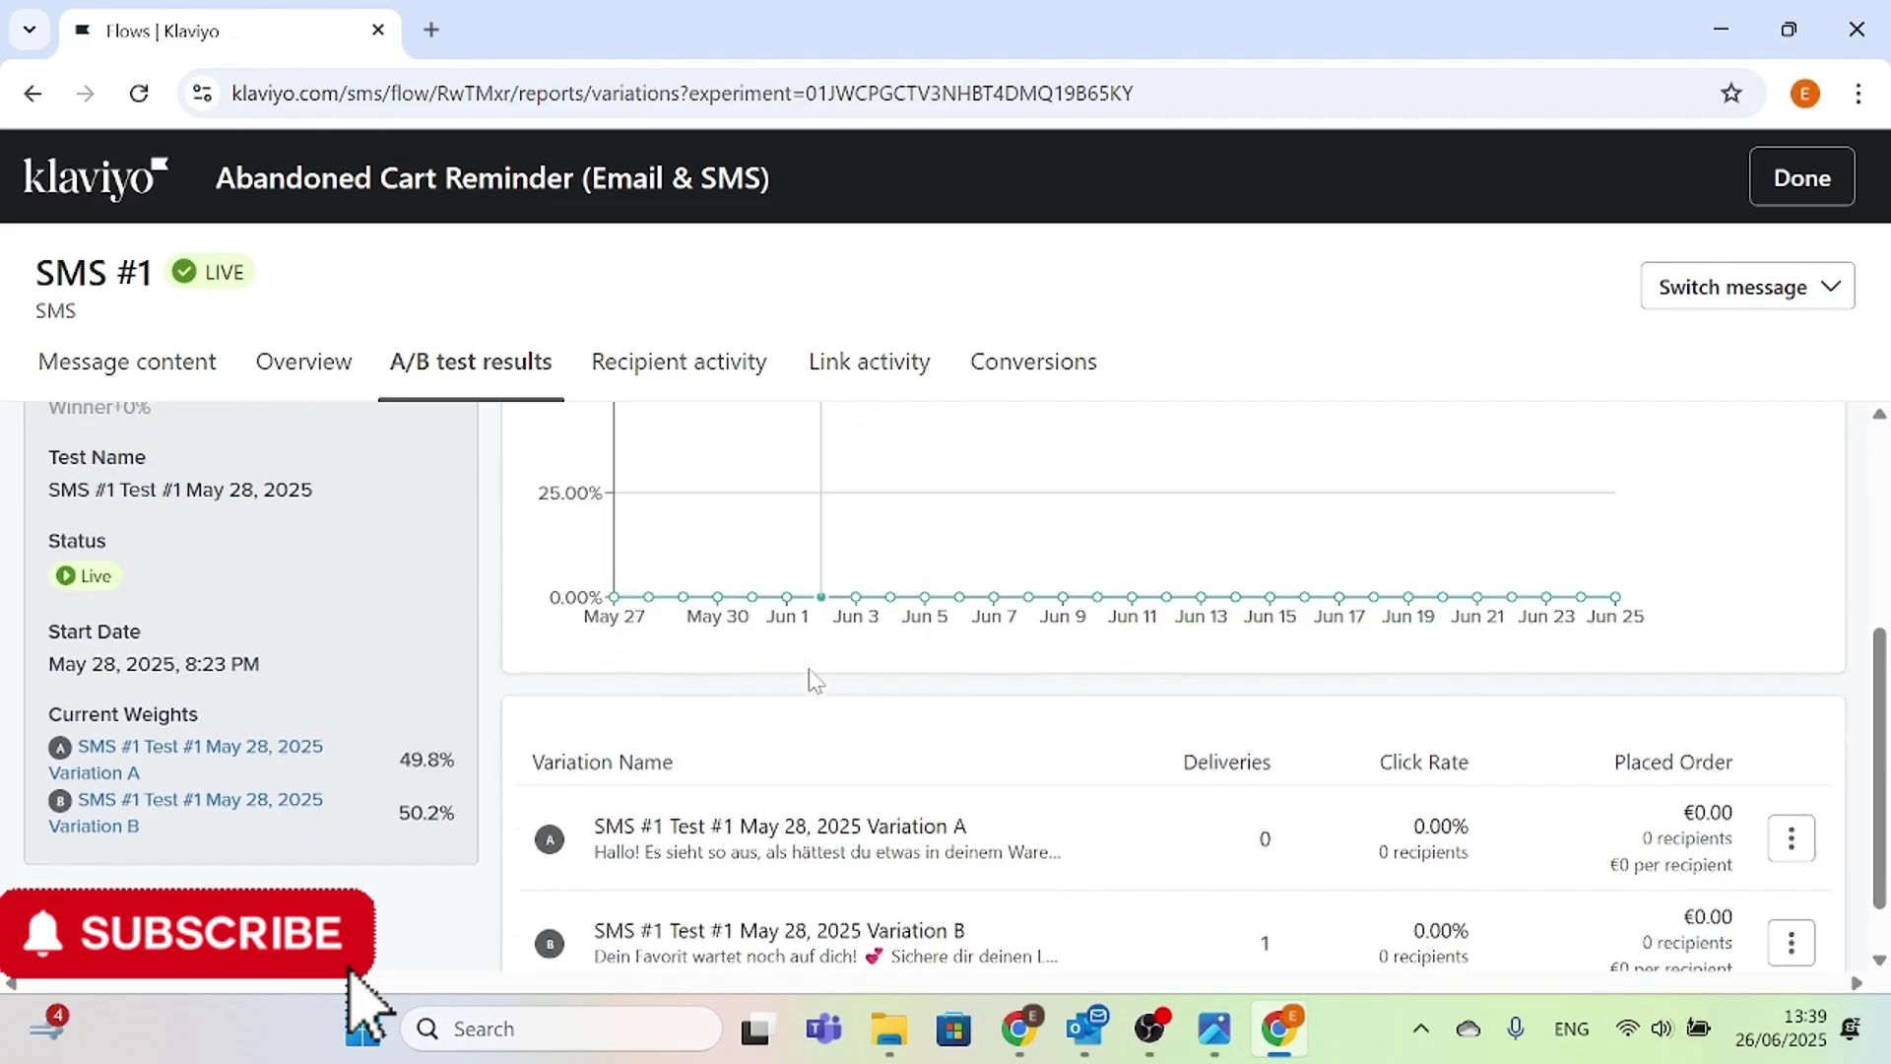
{"action": "scroll", "coordinate": [814, 680], "scroll_direction": "down", "scroll_amount": 1}
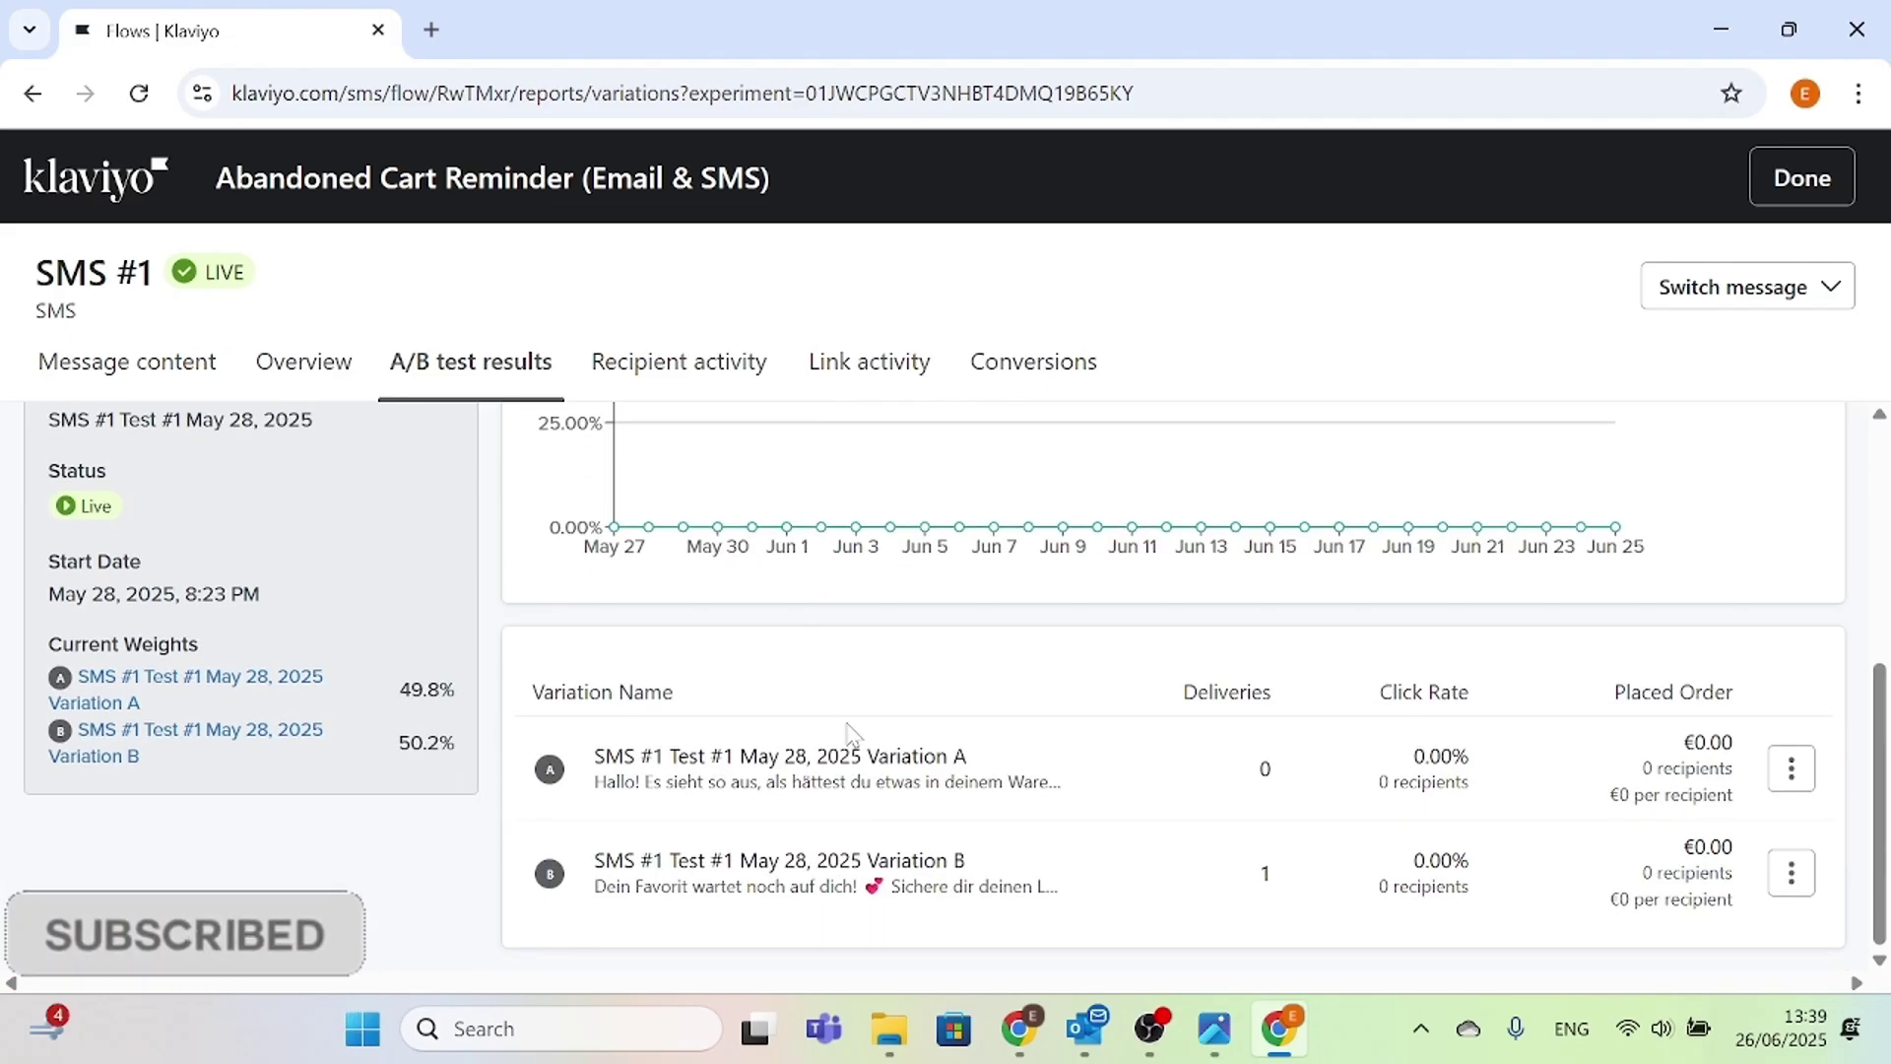
{"action": "scroll", "coordinate": [849, 733], "scroll_direction": "up", "scroll_amount": 5}
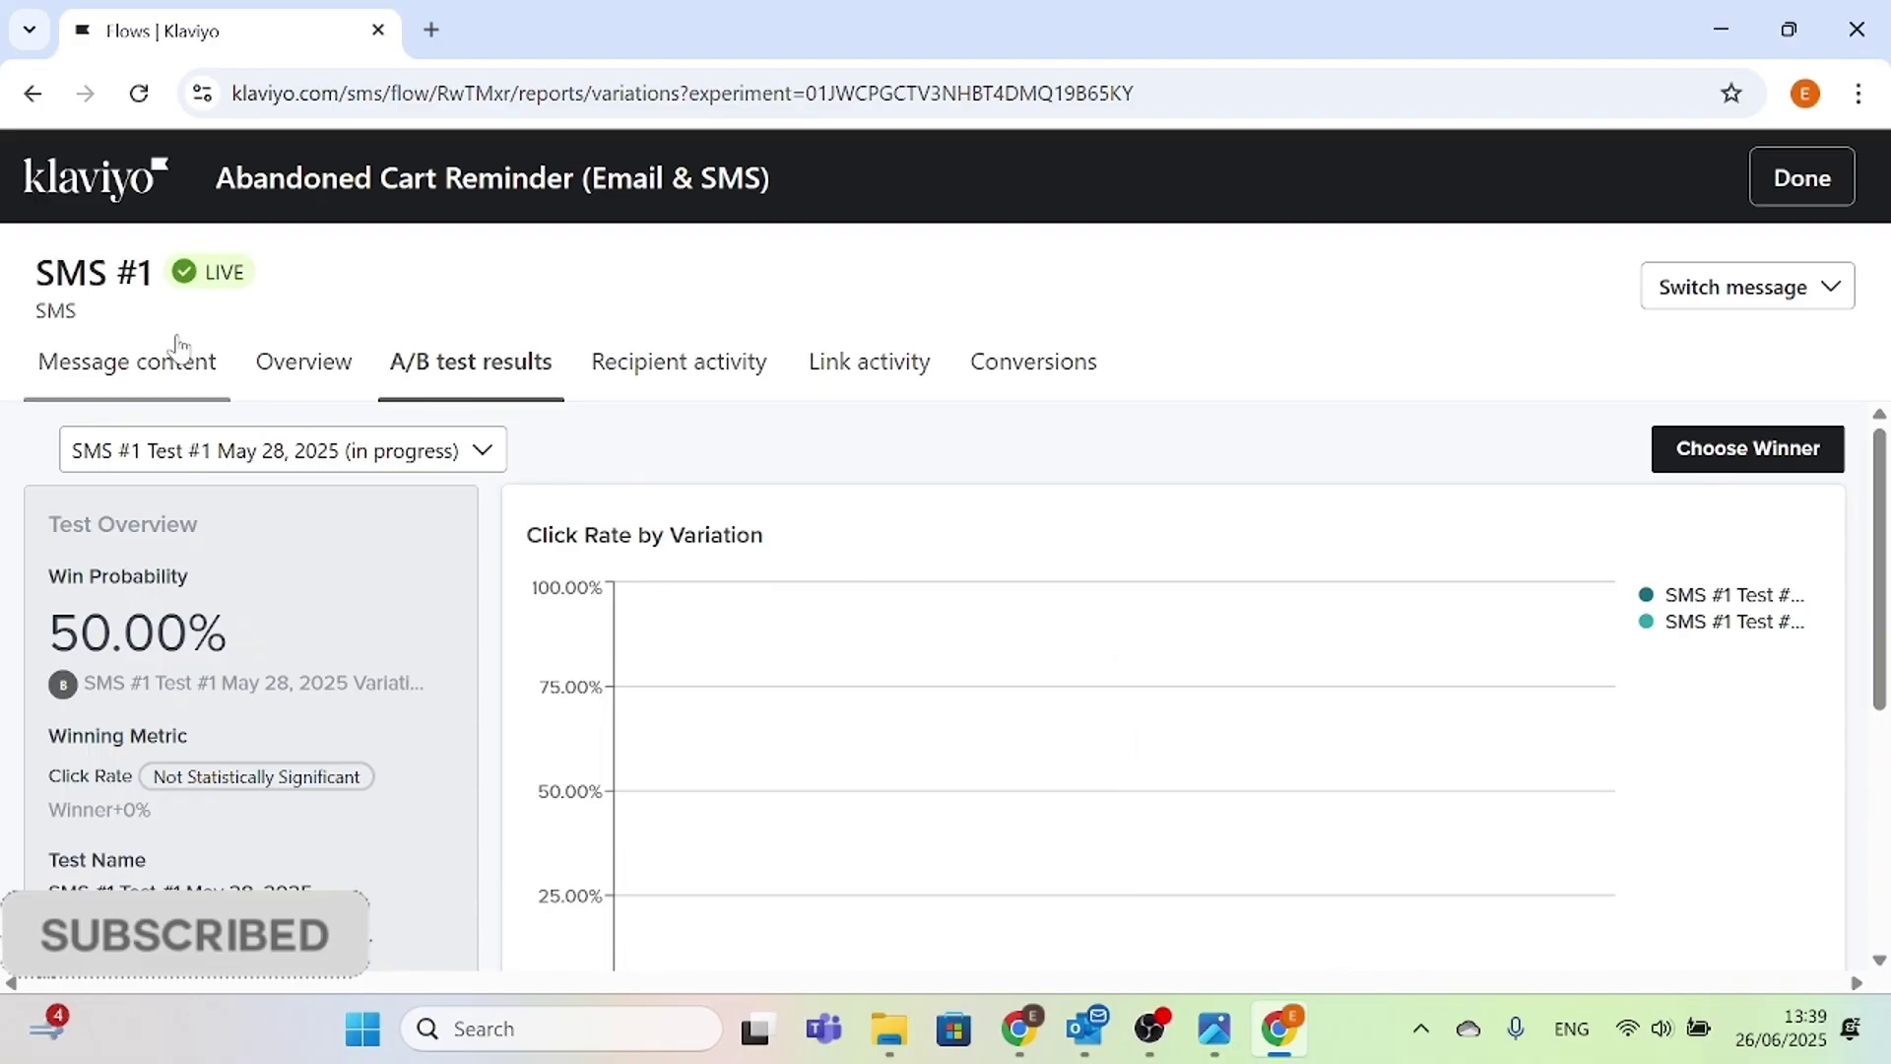
- View the week-to-date Recipient activity report showing 0 recipients at every stage
{"action": "left_click", "coordinate": [642, 372]}
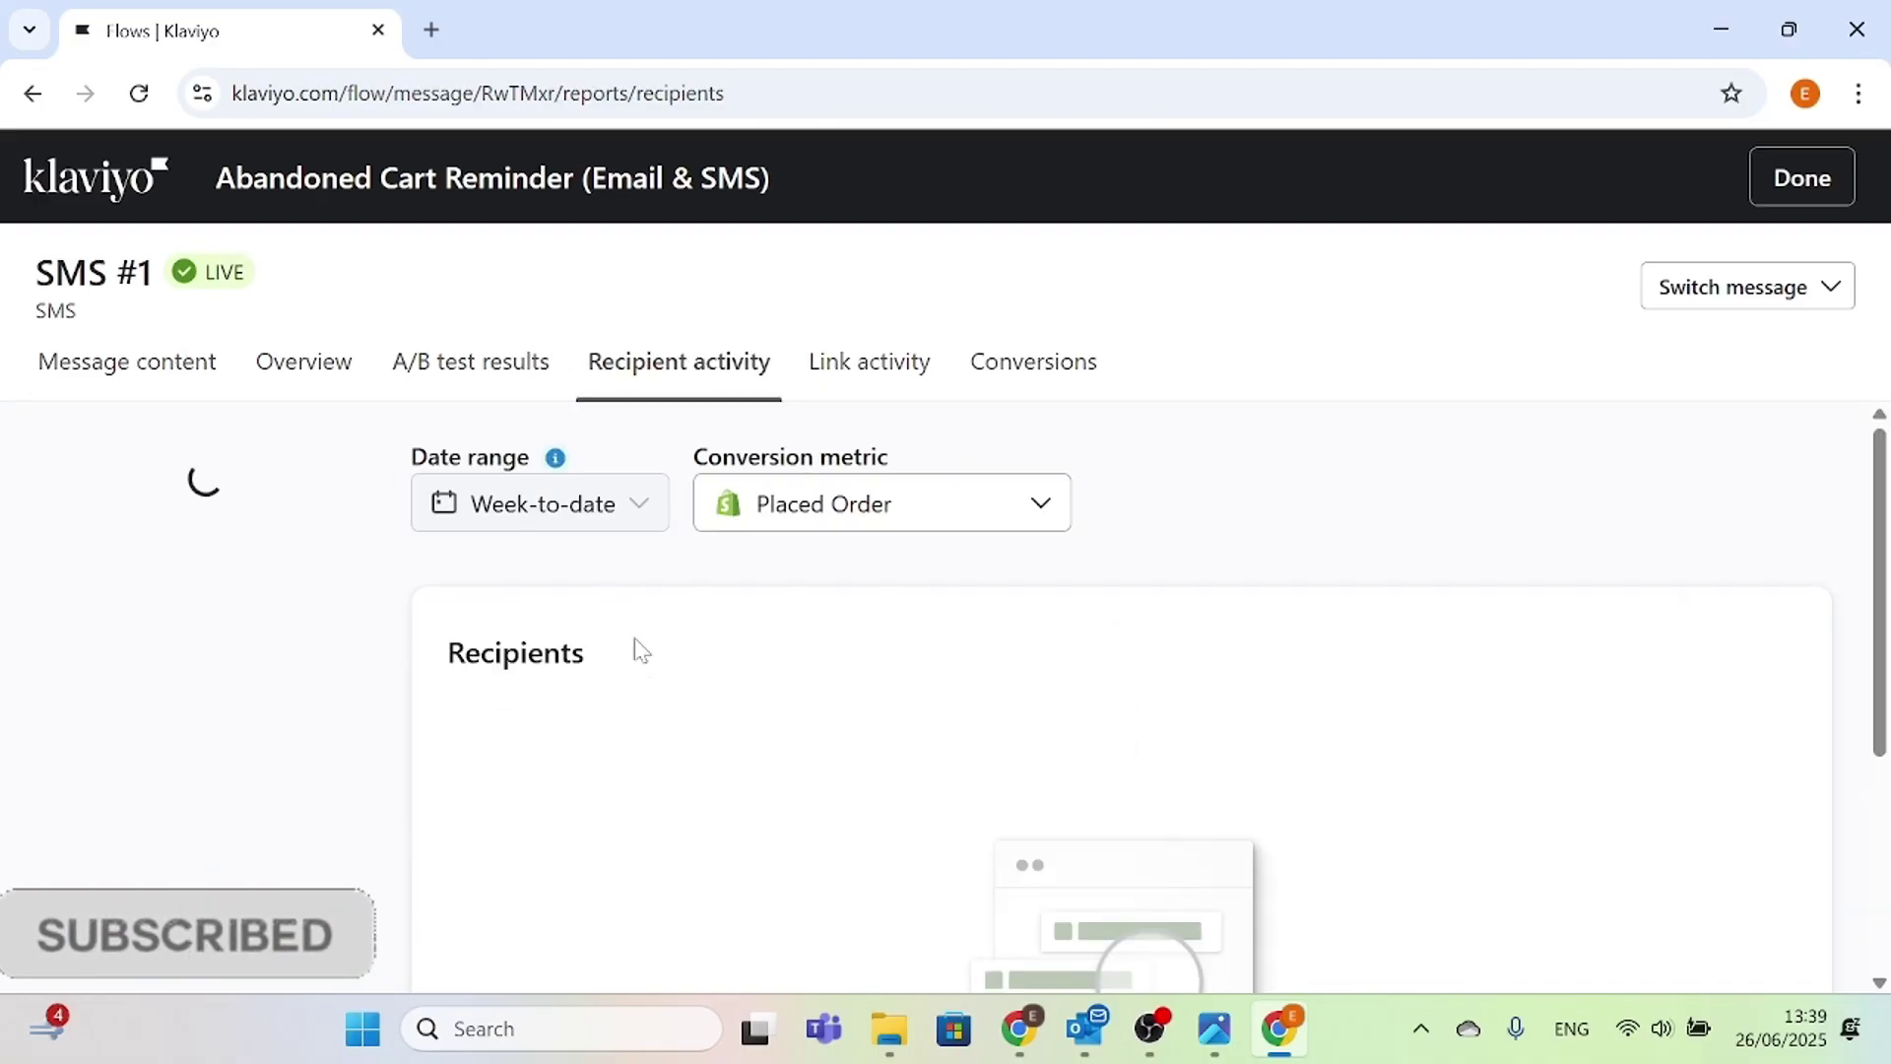
{"action": "scroll", "coordinate": [637, 646], "scroll_direction": "down", "scroll_amount": 2}
{"action": "scroll", "coordinate": [648, 641], "scroll_direction": "up", "scroll_amount": 2}
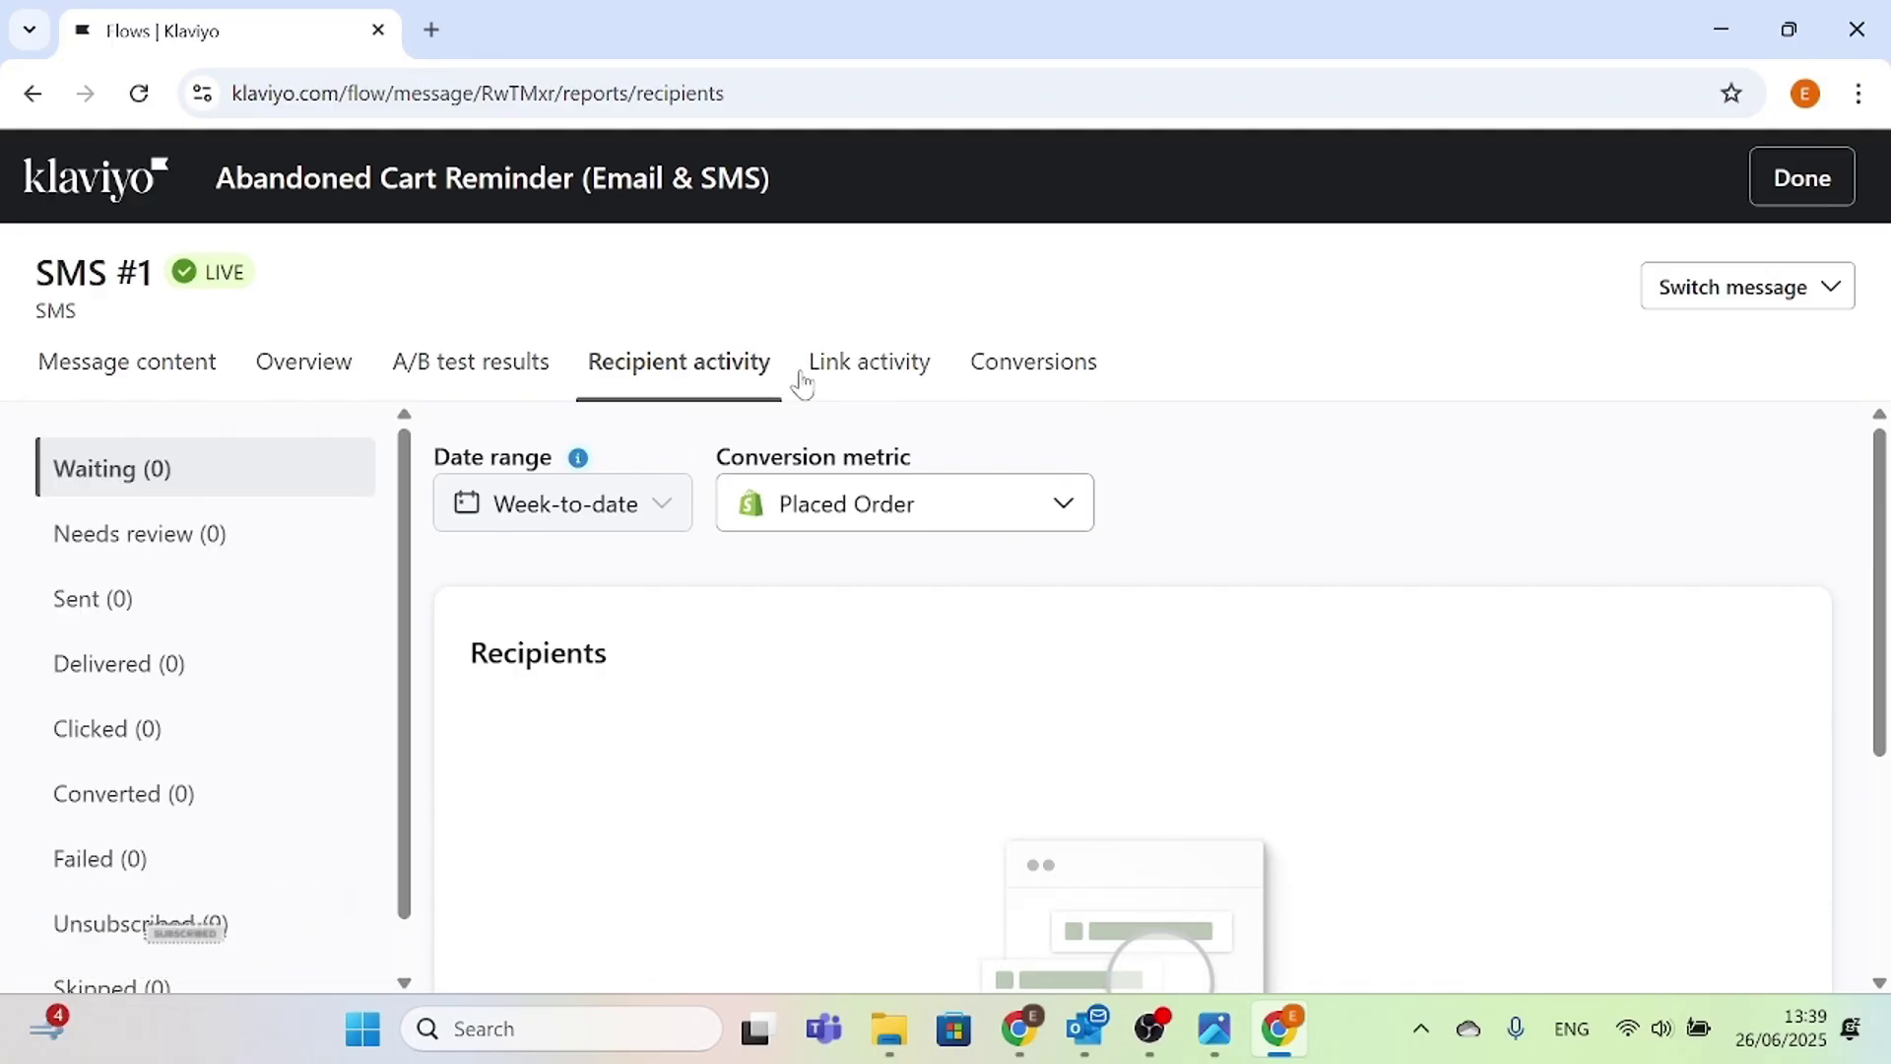
- Check the SMS #1 conversions report, then move to Email #1 via the flow's message list
{"action": "left_click", "coordinate": [1014, 375]}
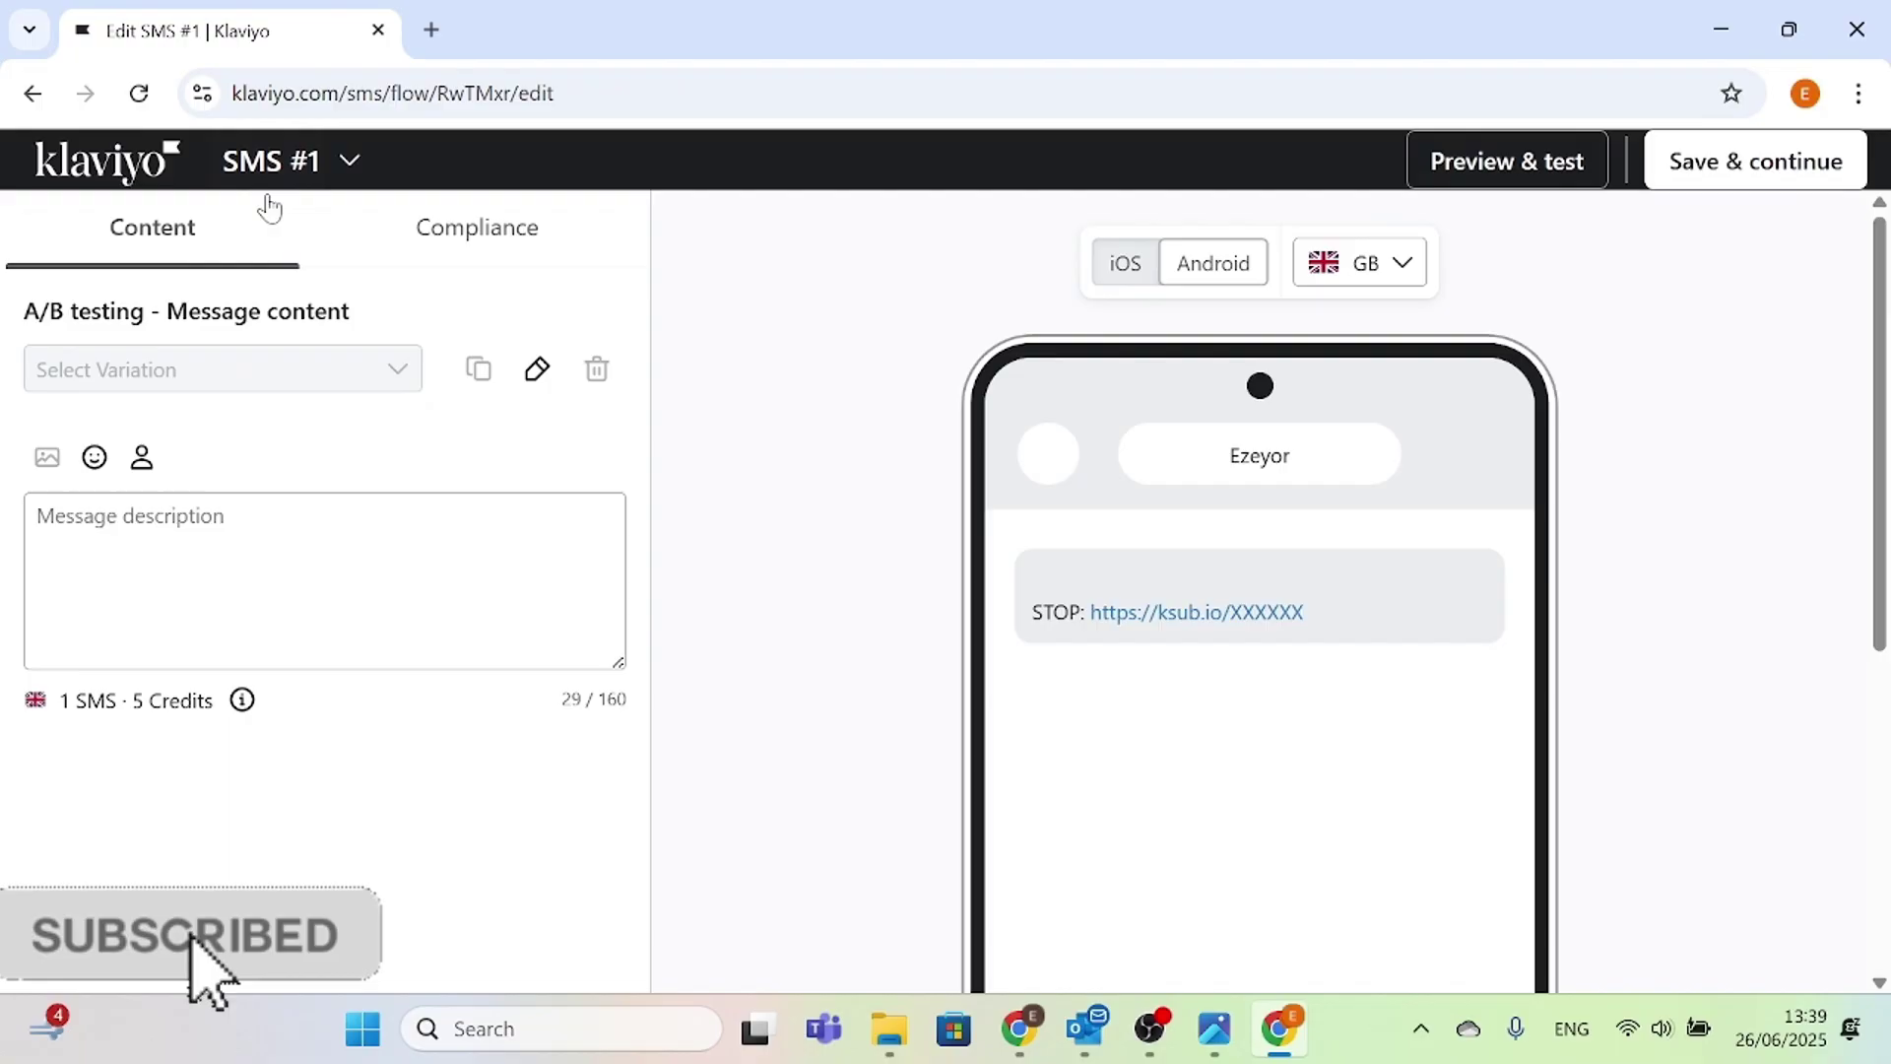
{"action": "left_click", "coordinate": [358, 167]}
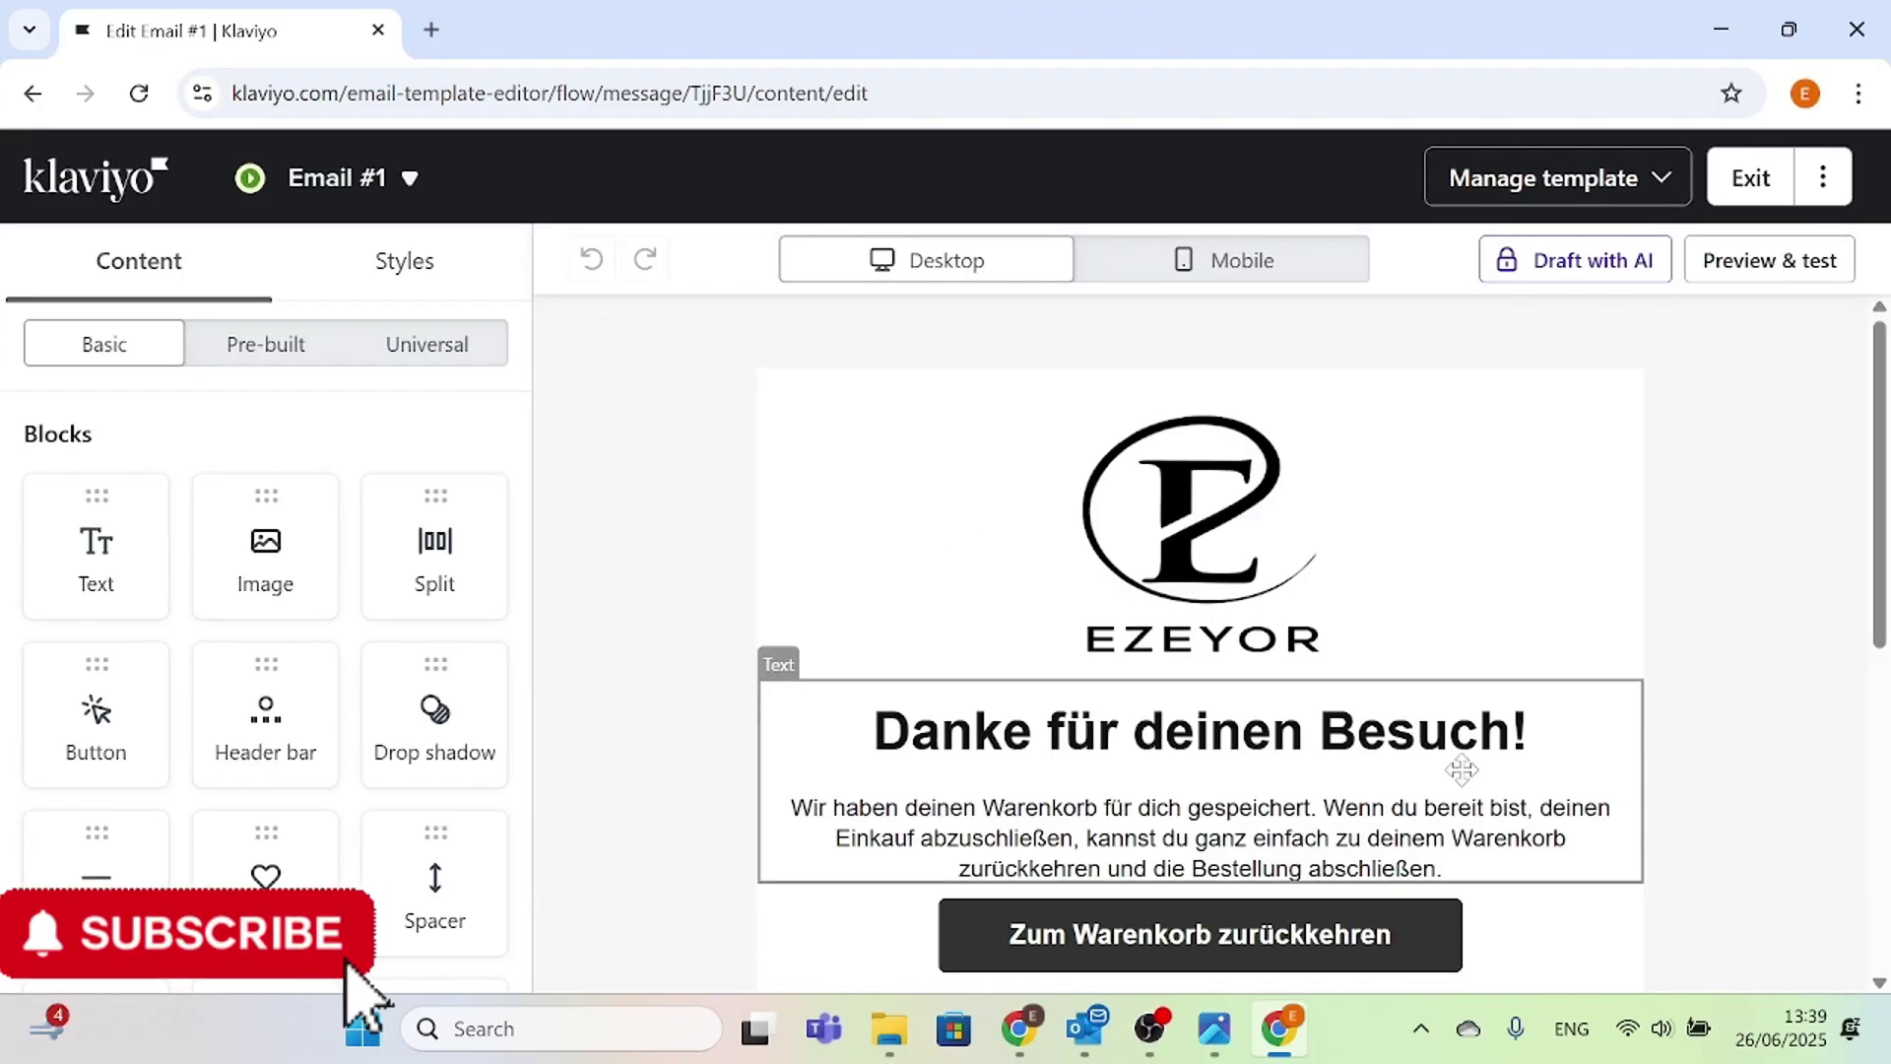
{"action": "scroll", "coordinate": [1461, 768], "scroll_direction": "down", "scroll_amount": 2}
{"action": "scroll", "coordinate": [1456, 770], "scroll_direction": "up", "scroll_amount": 2}
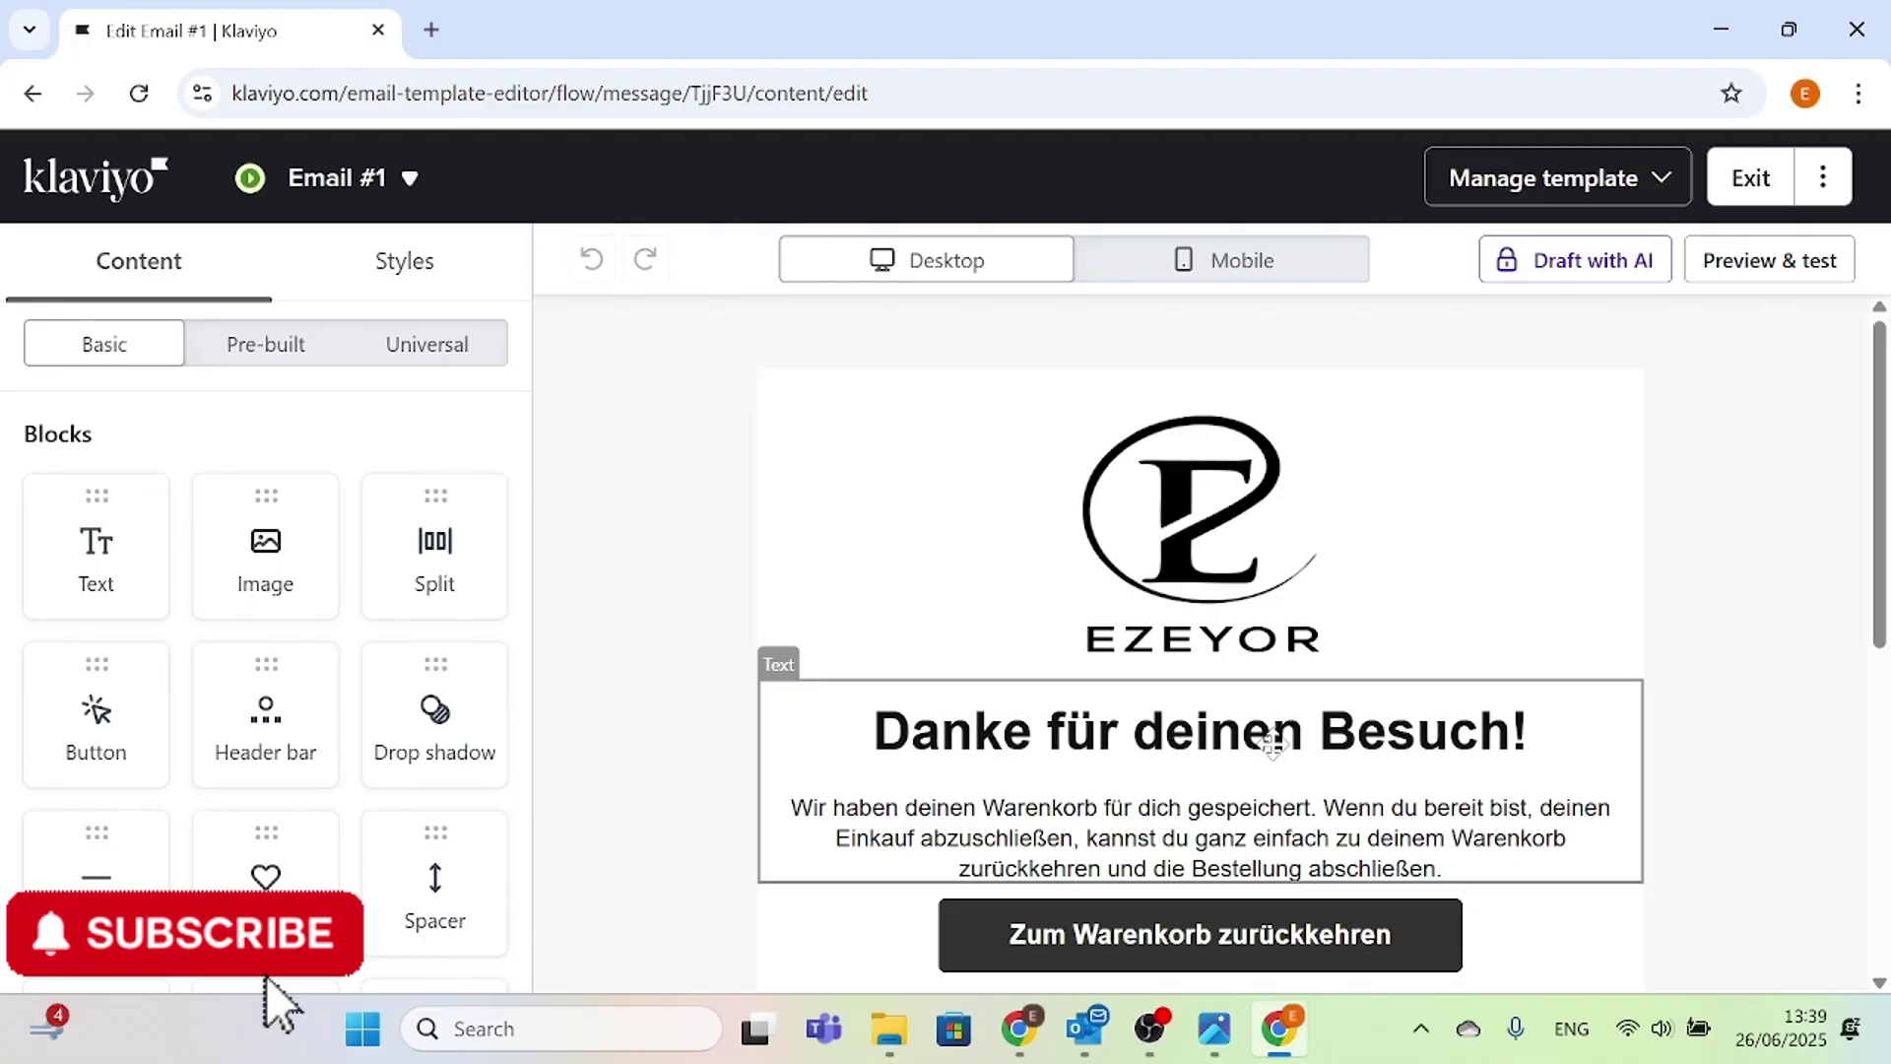
- Scroll through the Email #1 'Danke für deinen Besuch!' design and its product table
{"action": "scroll", "coordinate": [1271, 752], "scroll_direction": "down", "scroll_amount": 2}
{"action": "scroll", "coordinate": [1258, 641], "scroll_direction": "up", "scroll_amount": 2}
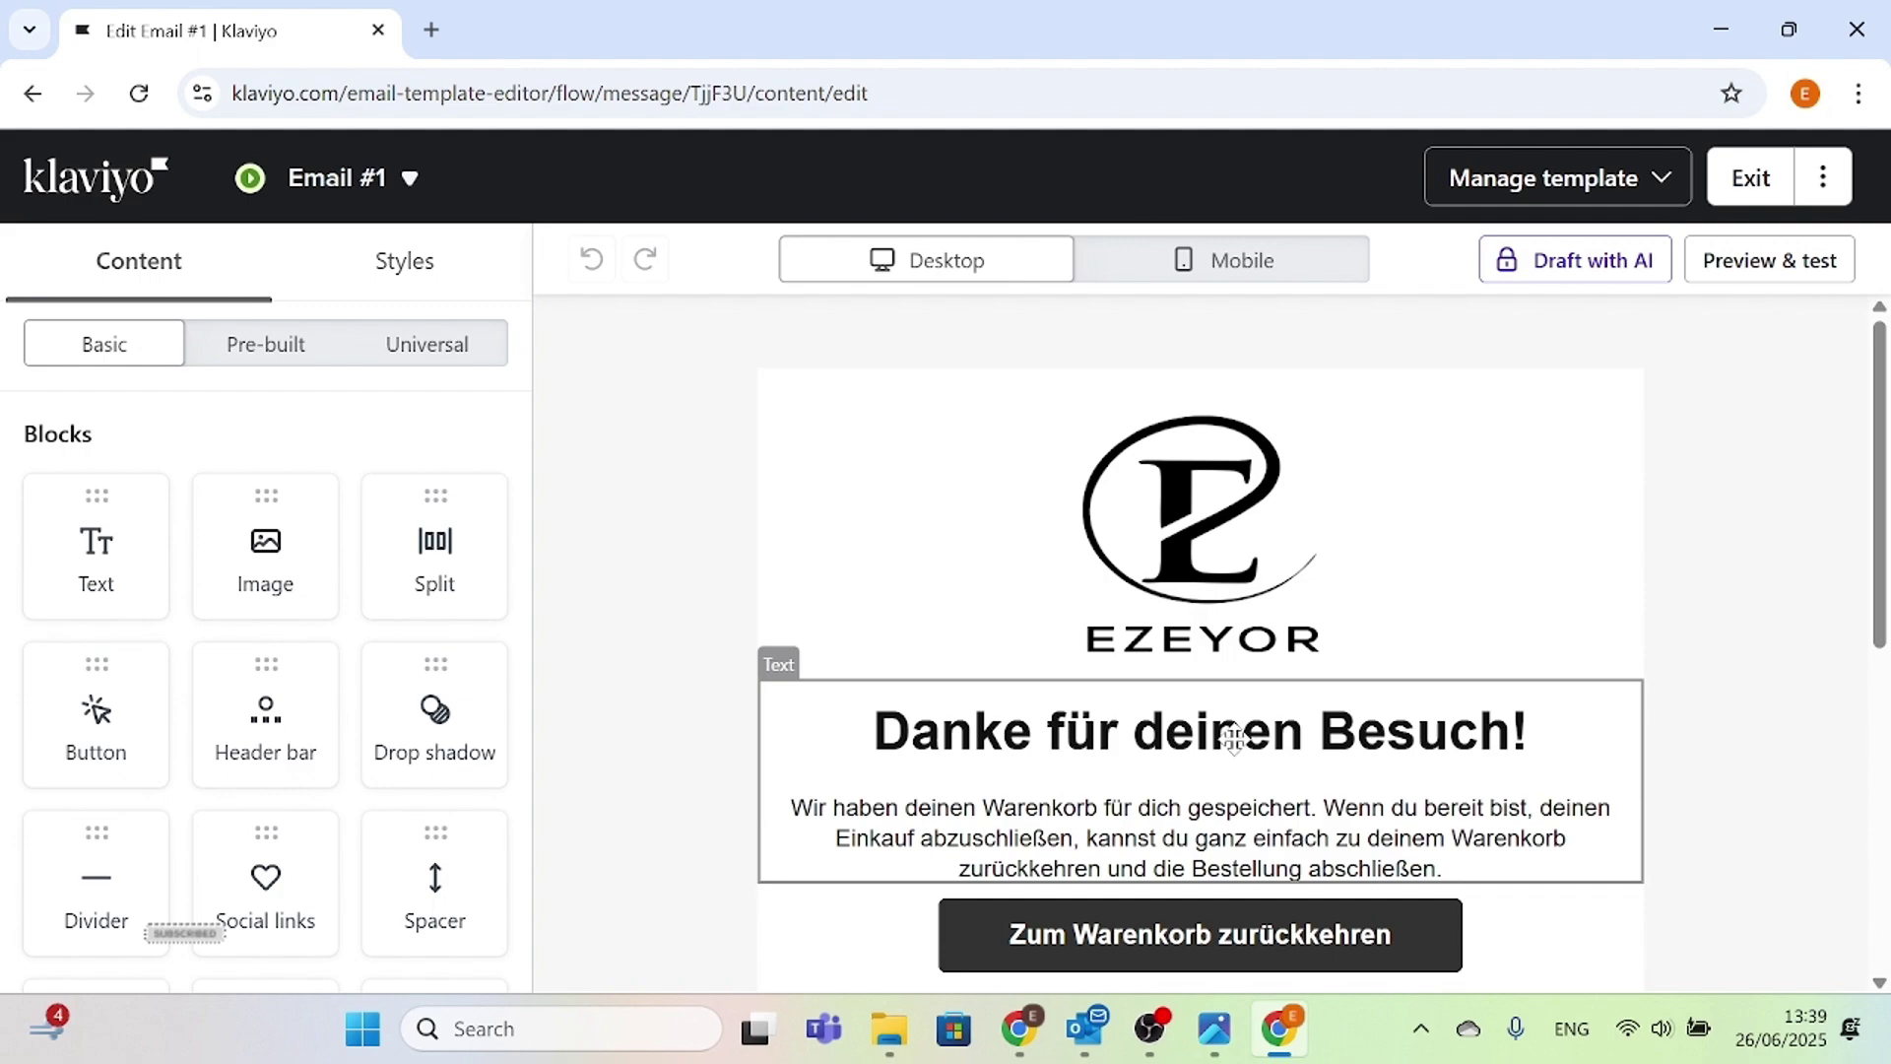
{"action": "scroll", "coordinate": [1234, 739], "scroll_direction": "down", "scroll_amount": 2}
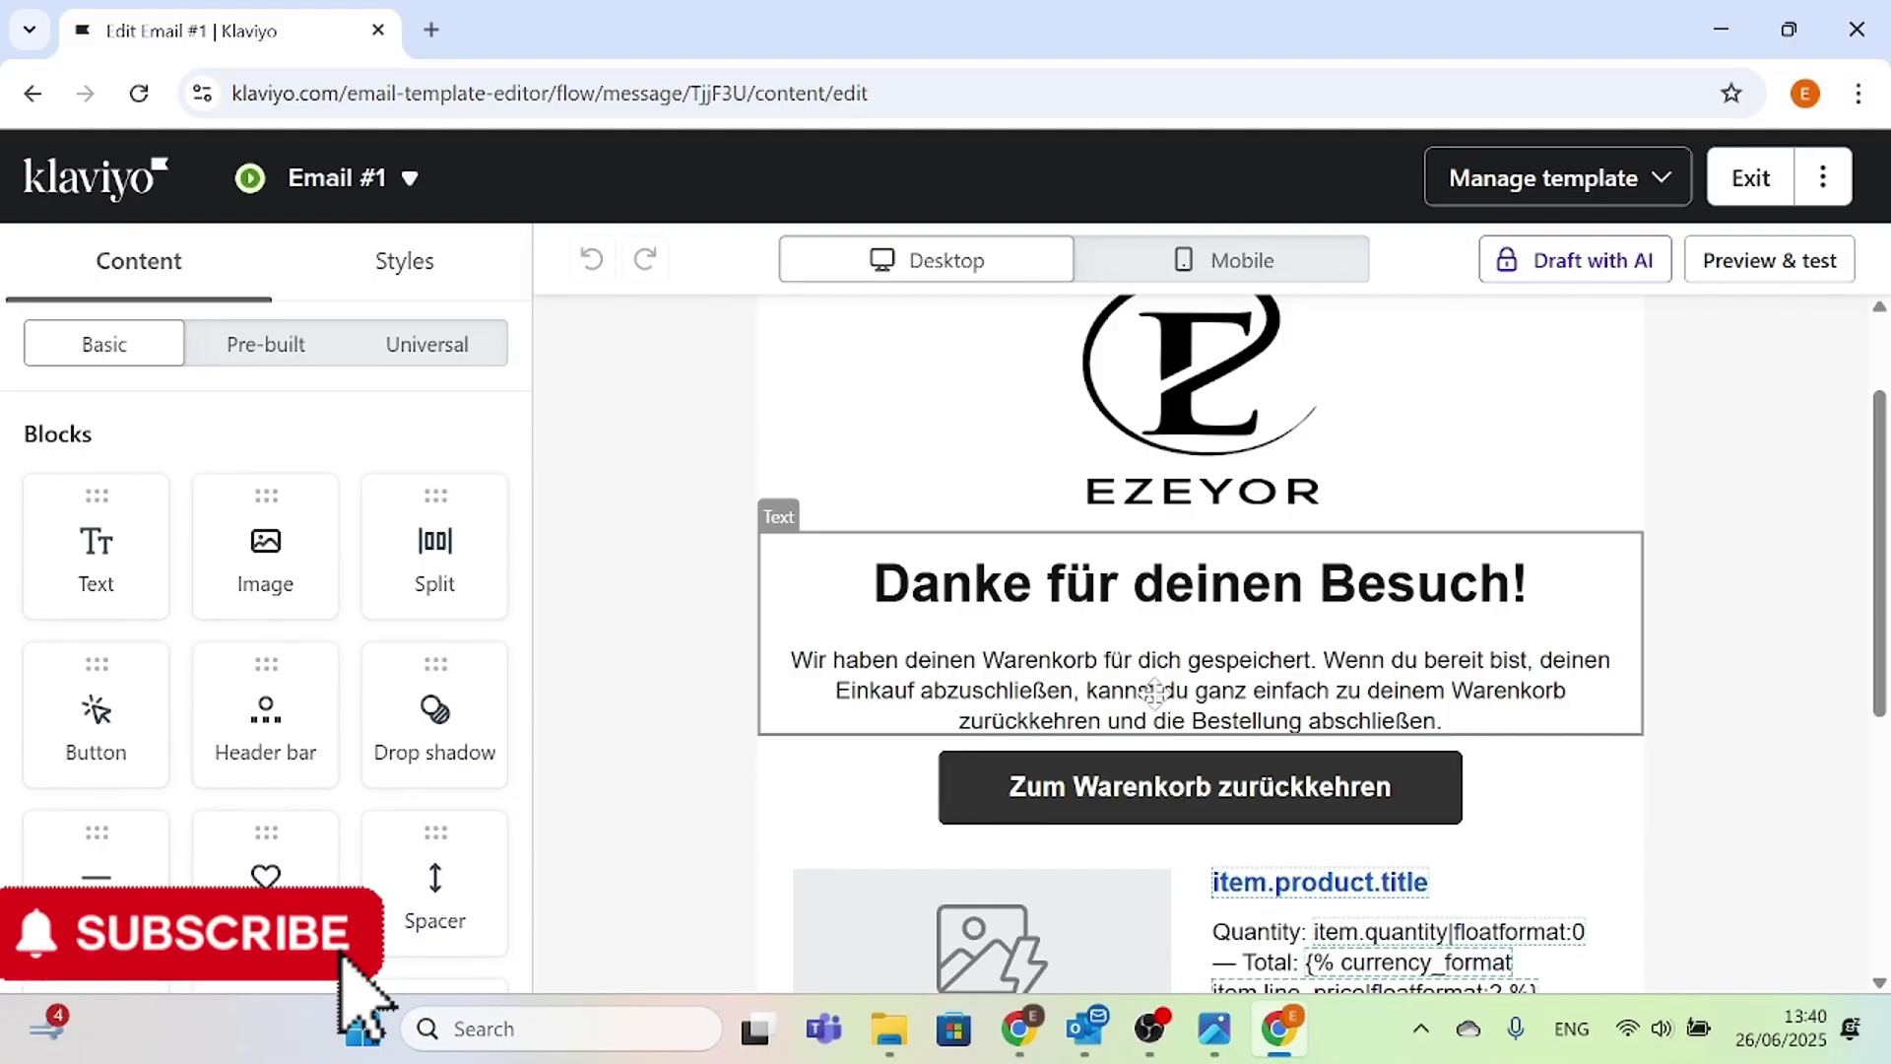
{"action": "scroll", "coordinate": [1171, 635], "scroll_direction": "down", "scroll_amount": 3}
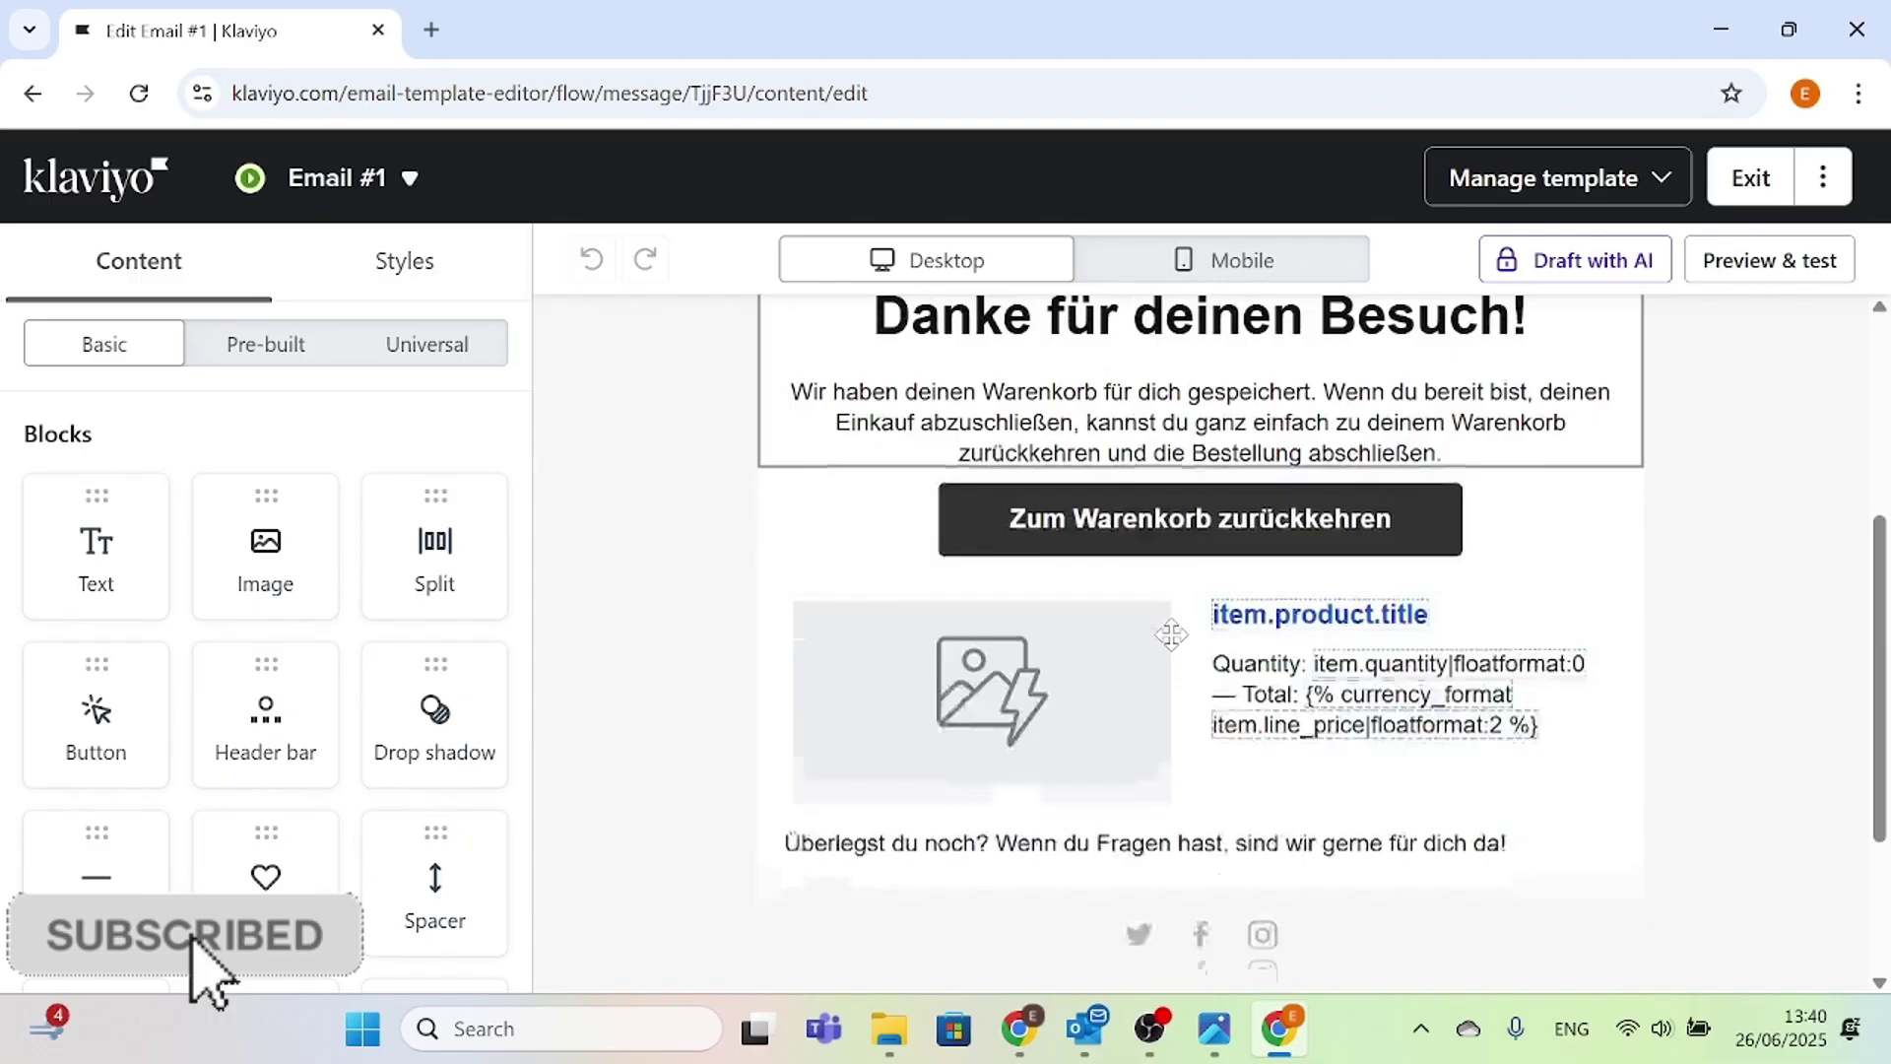
{"action": "scroll", "coordinate": [1171, 635], "scroll_direction": "down", "scroll_amount": 2}
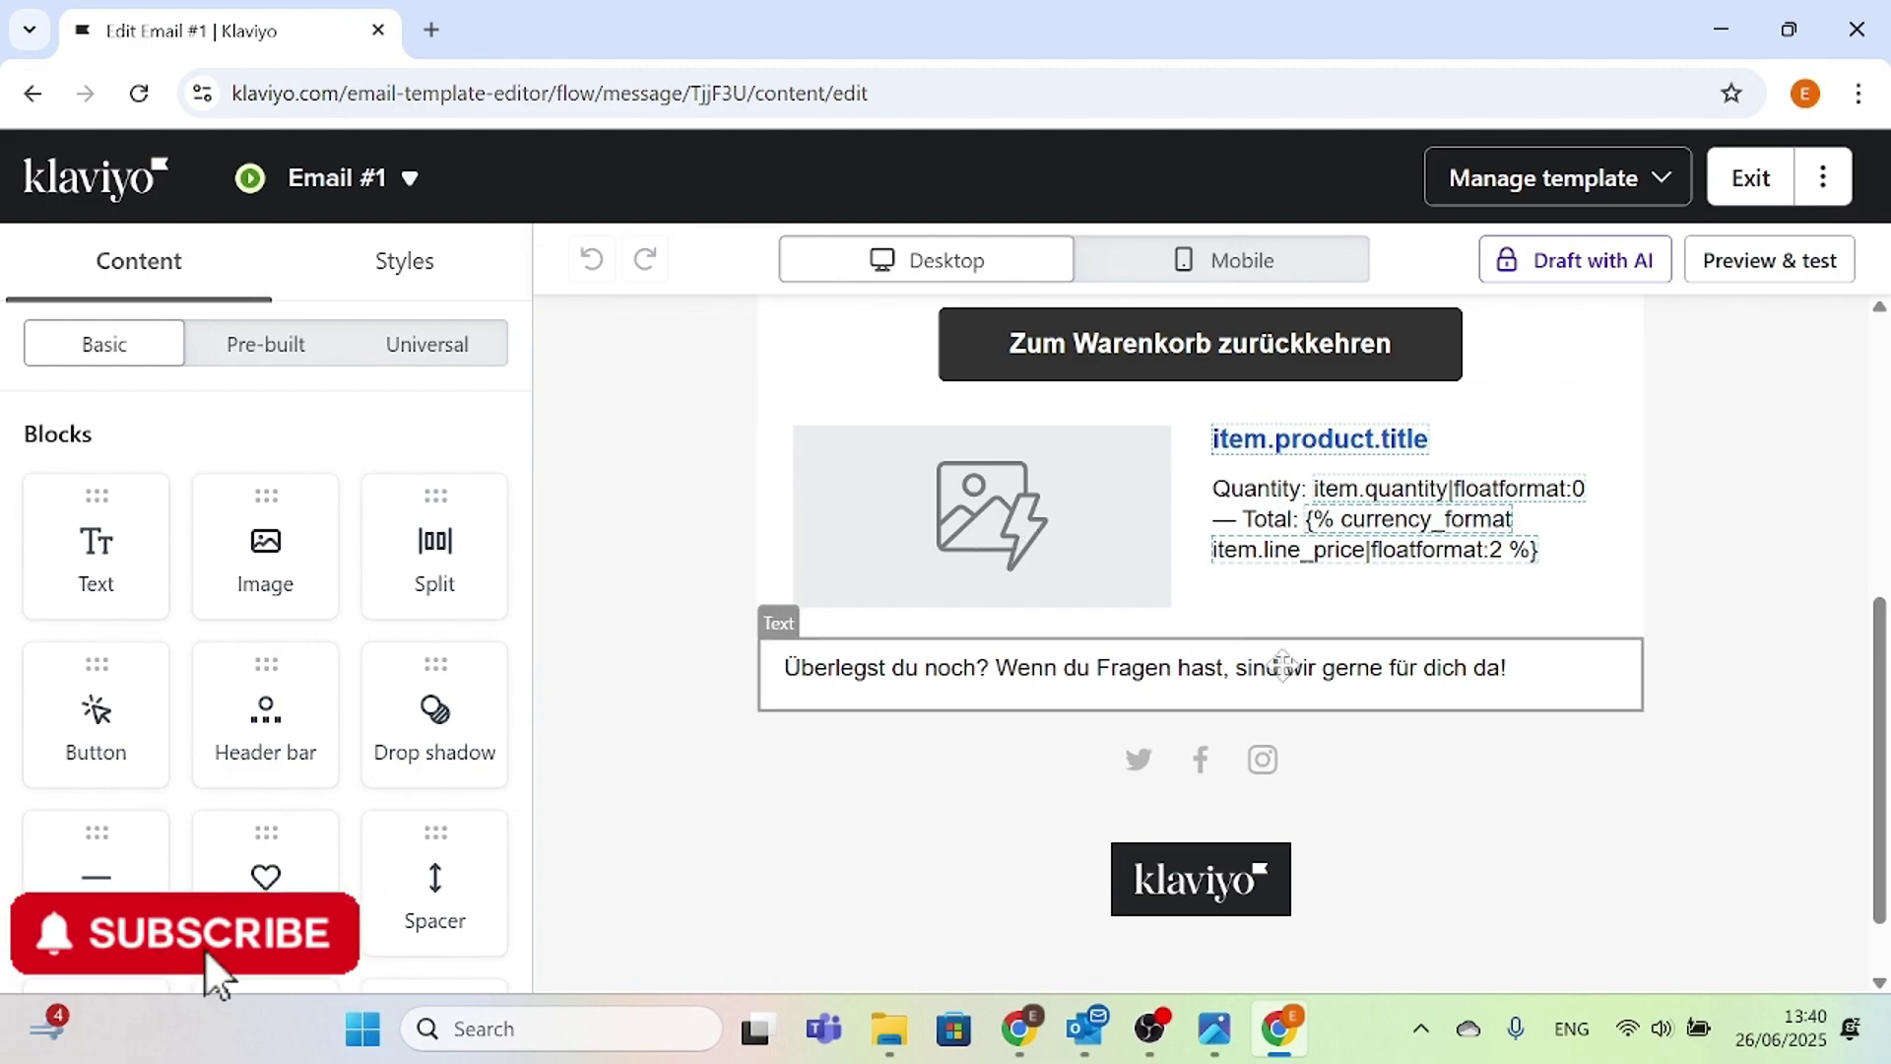
{"action": "scroll", "coordinate": [1281, 674], "scroll_direction": "up", "scroll_amount": 2}
{"action": "scroll", "coordinate": [1219, 650], "scroll_direction": "down", "scroll_amount": 2}
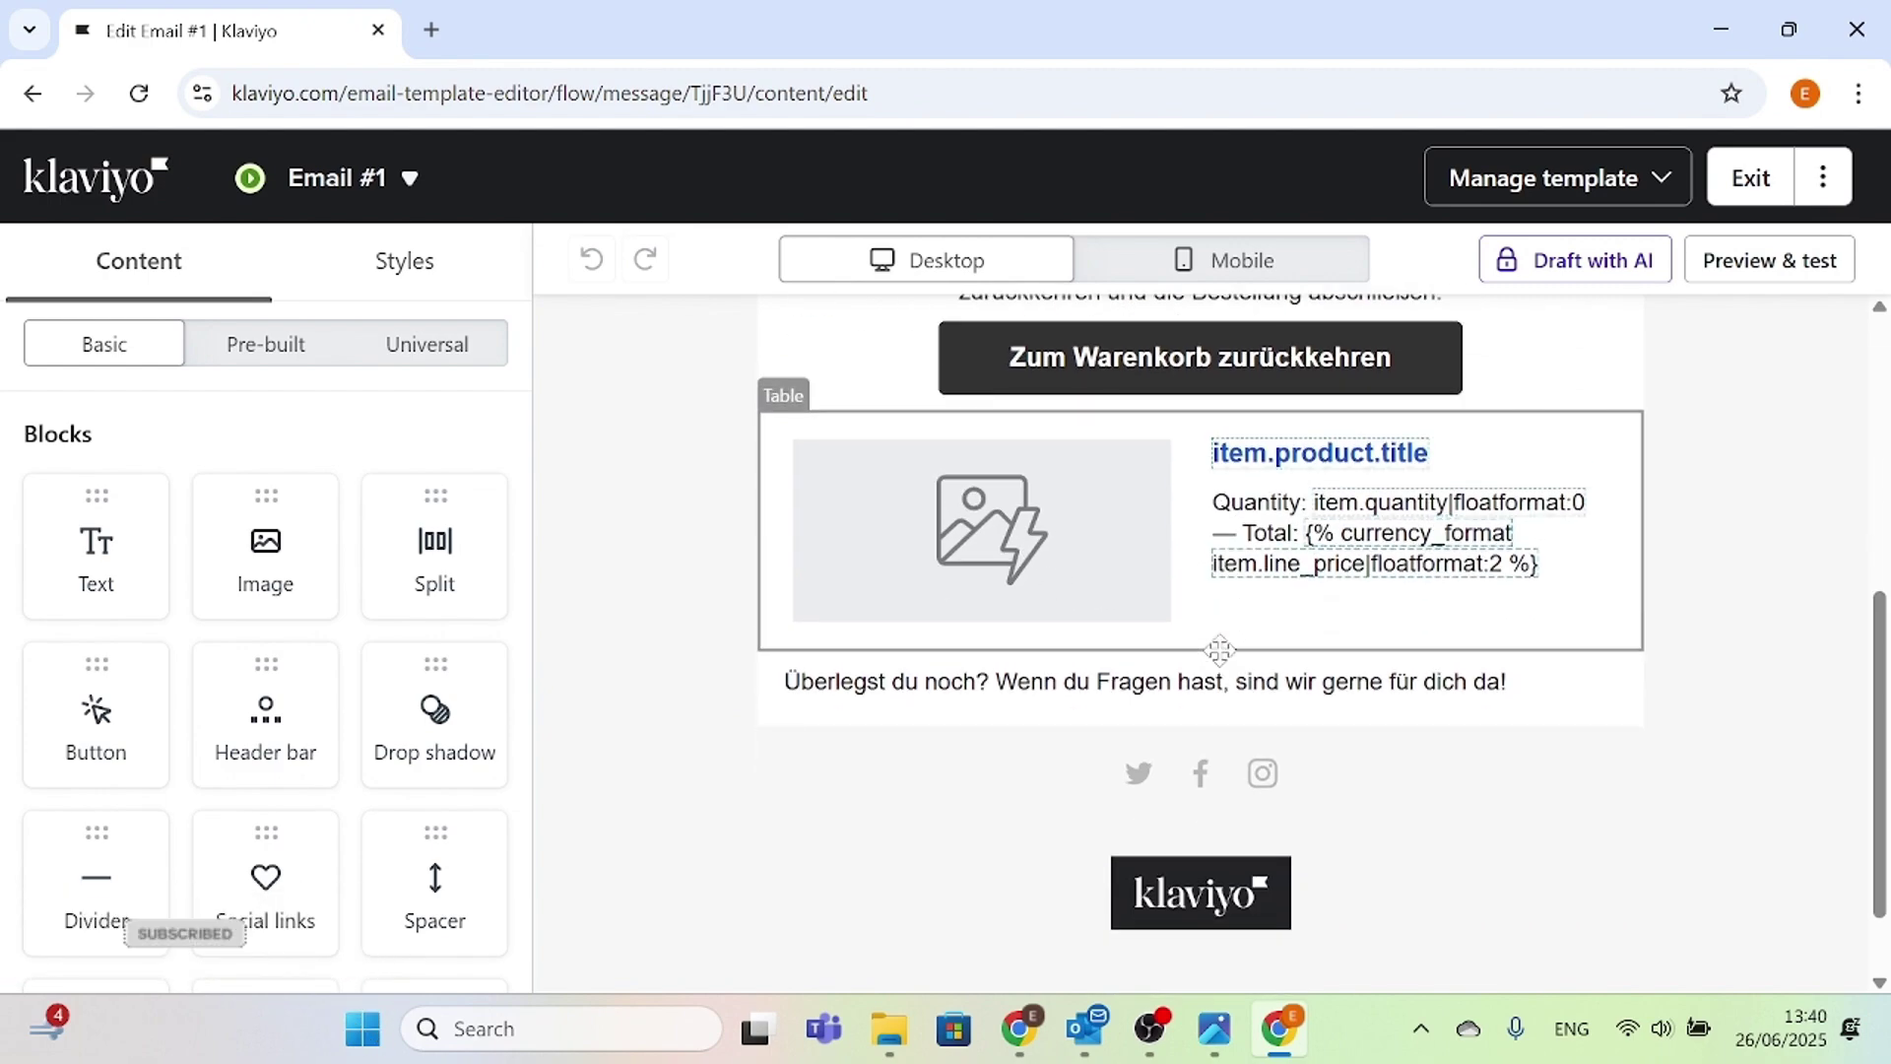
{"action": "scroll", "coordinate": [1220, 650], "scroll_direction": "up", "scroll_amount": 5}
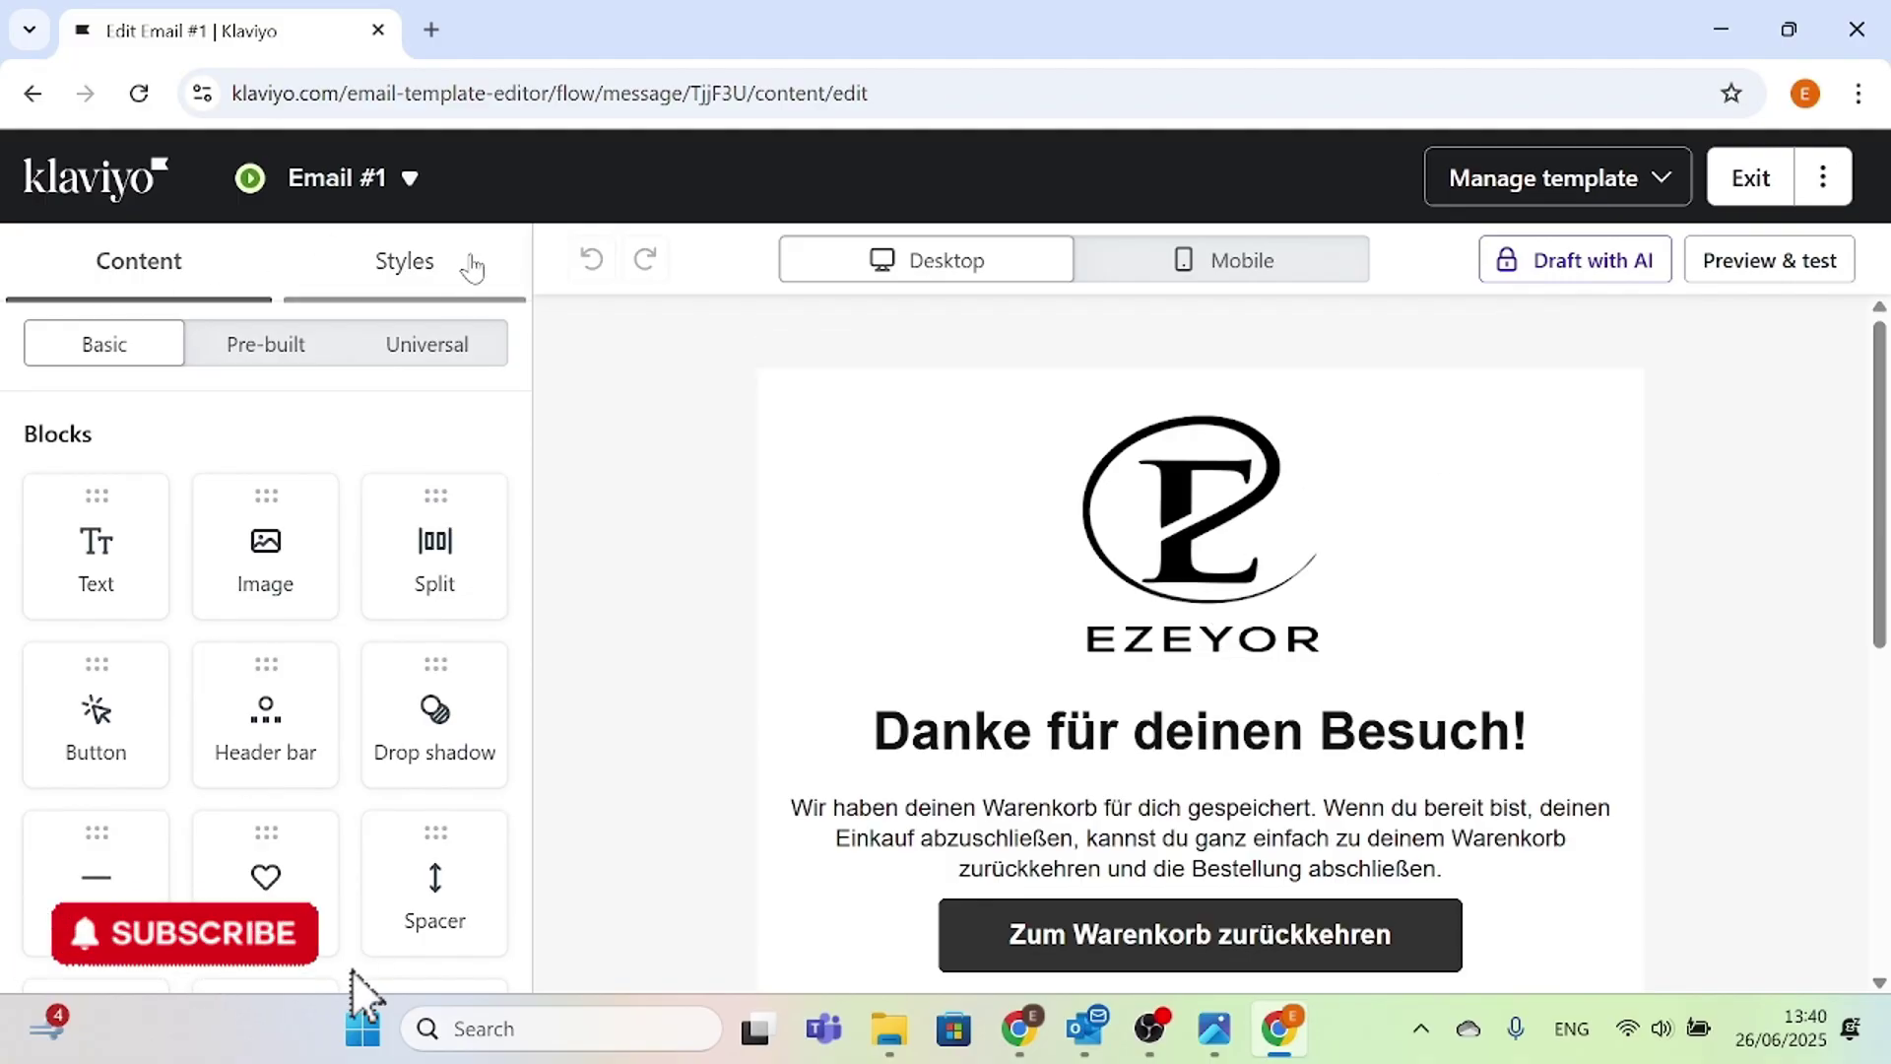
- Close the flow messages list and select the 'Danke für deinen Besuch!' heading block to show its styles
{"action": "left_click", "coordinate": [409, 181]}
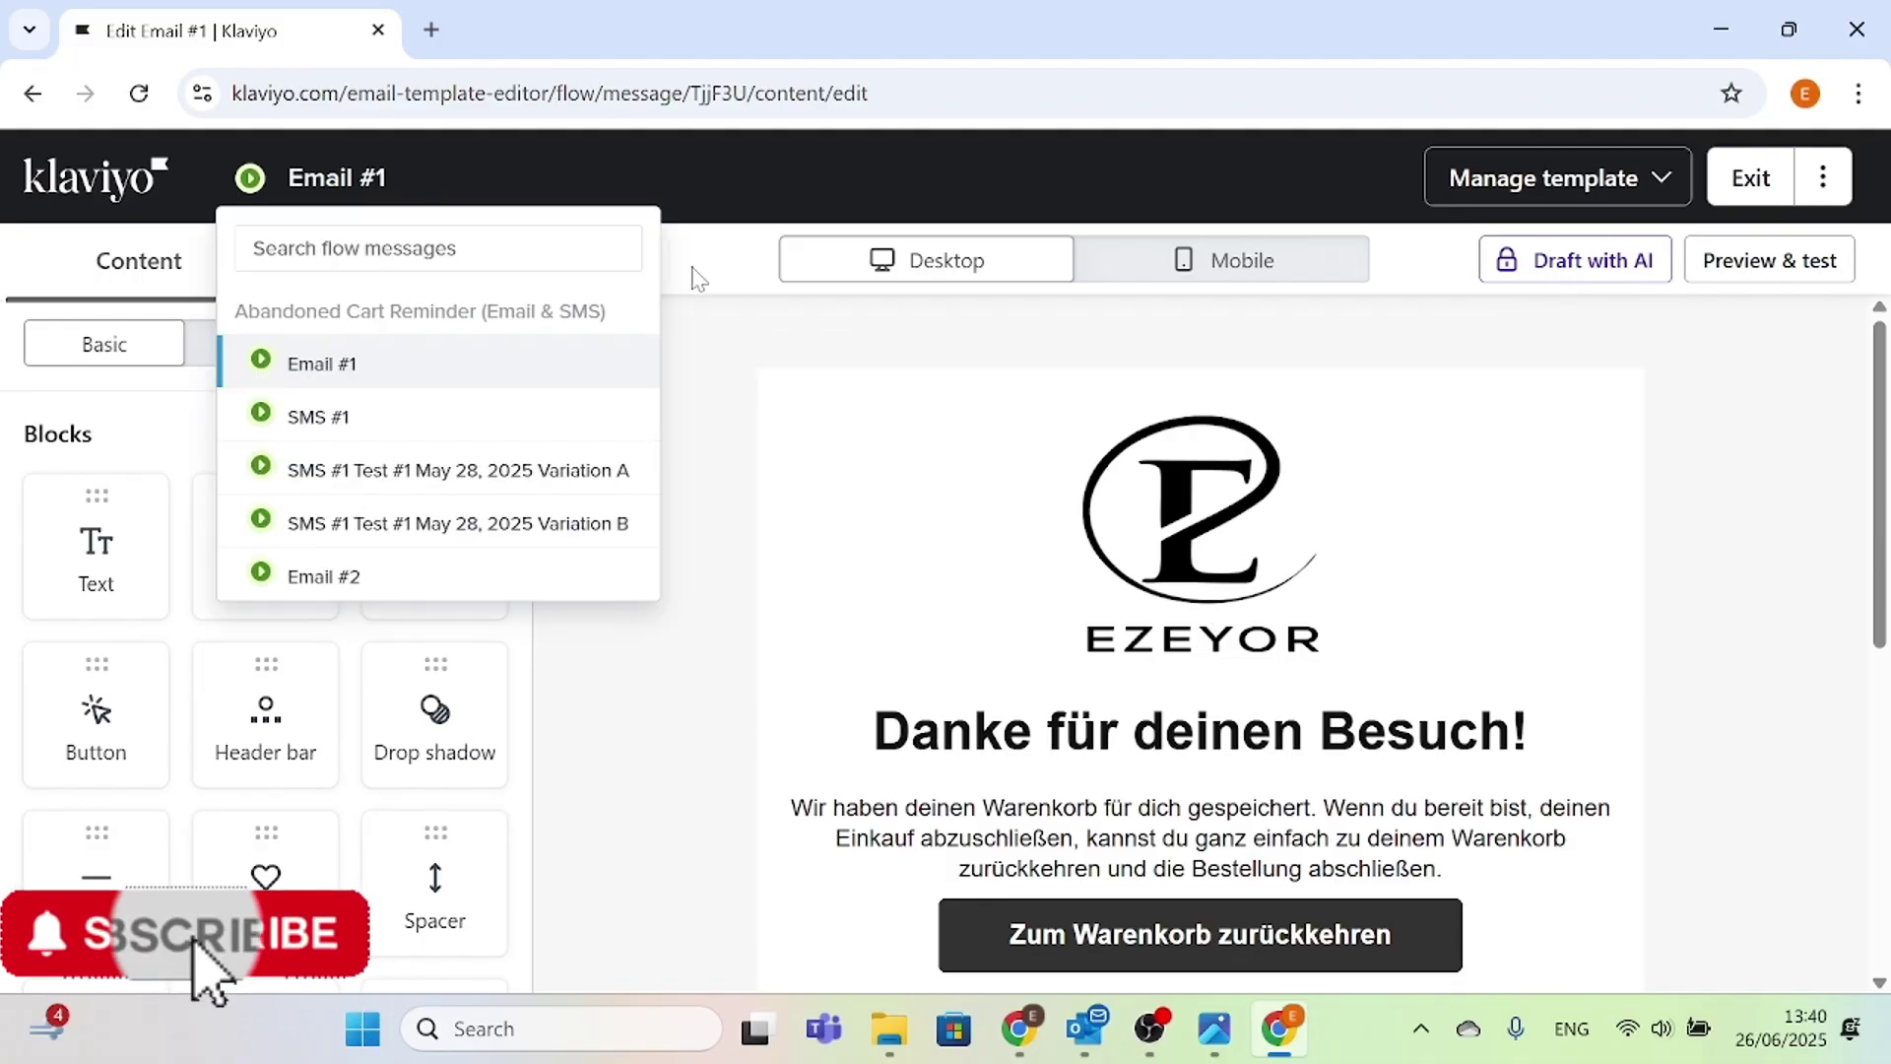
{"action": "left_click", "coordinate": [725, 273]}
{"action": "scroll", "coordinate": [197, 576], "scroll_direction": "down", "scroll_amount": 2}
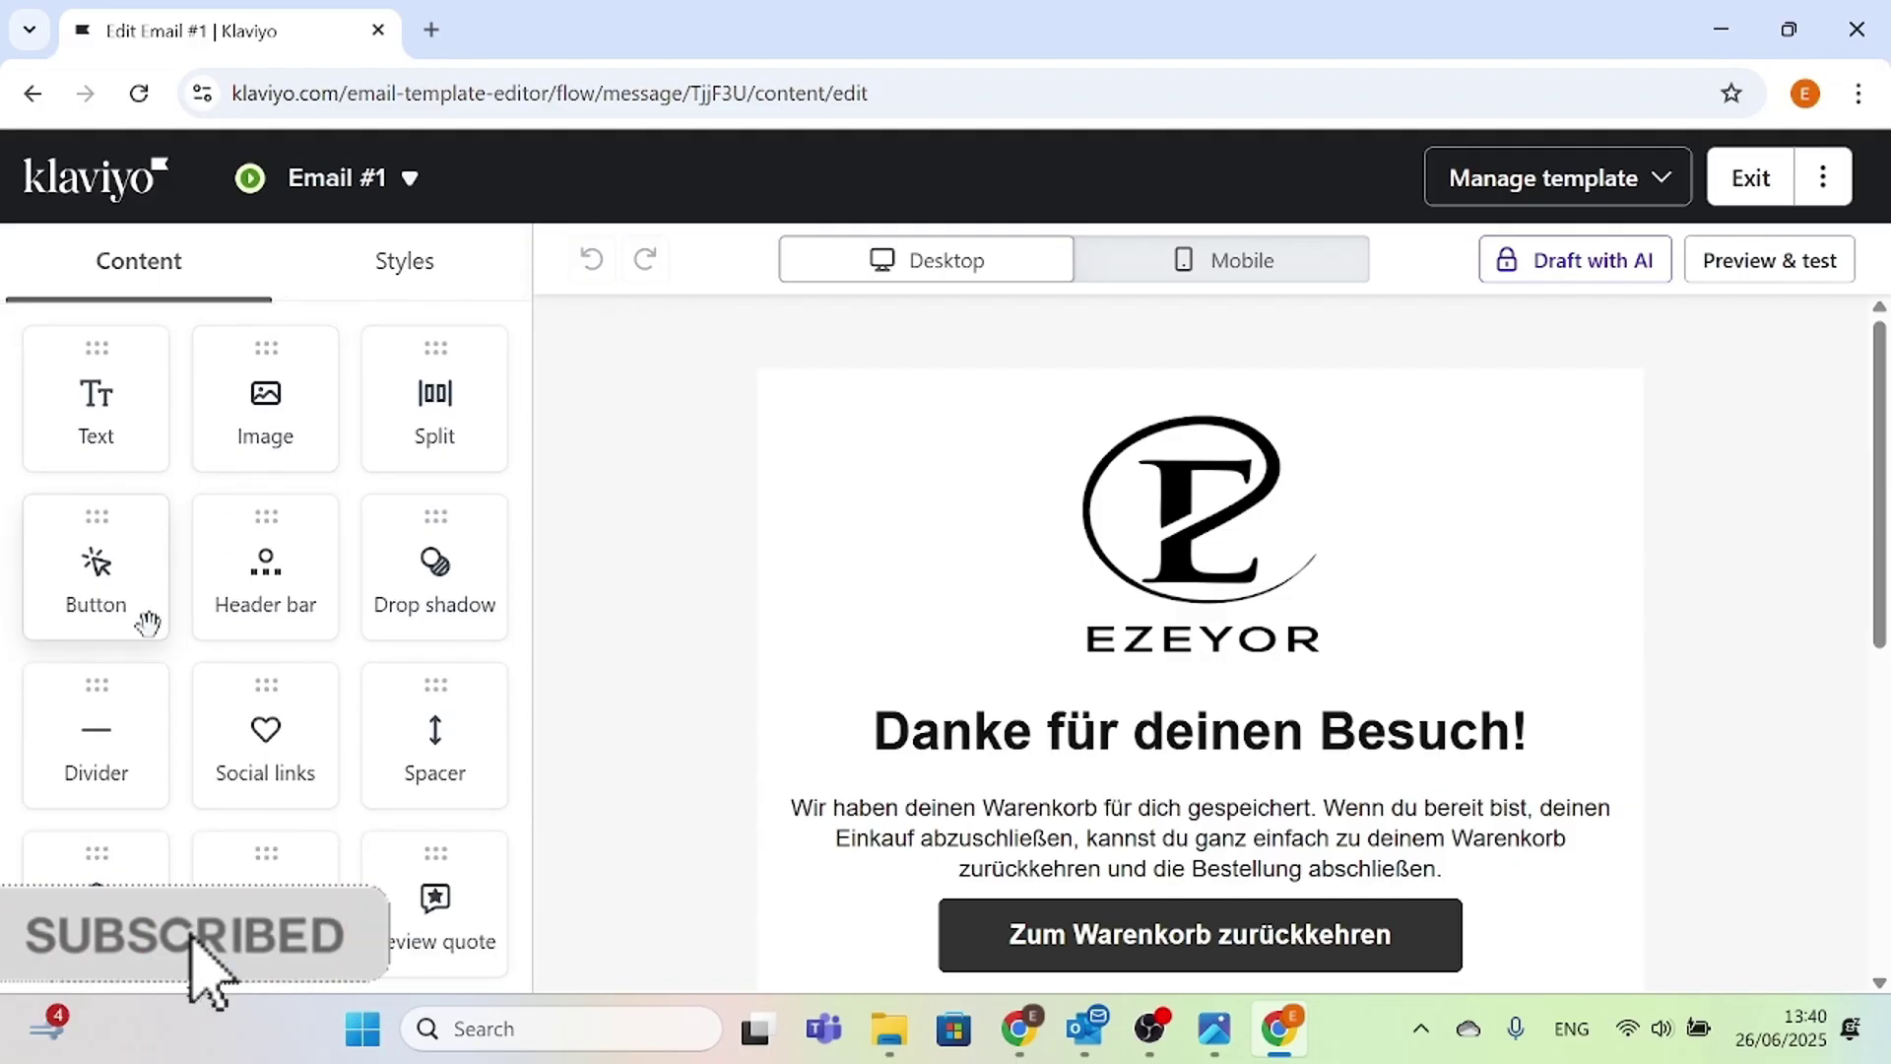
{"action": "scroll", "coordinate": [267, 738], "scroll_direction": "down", "scroll_amount": 2}
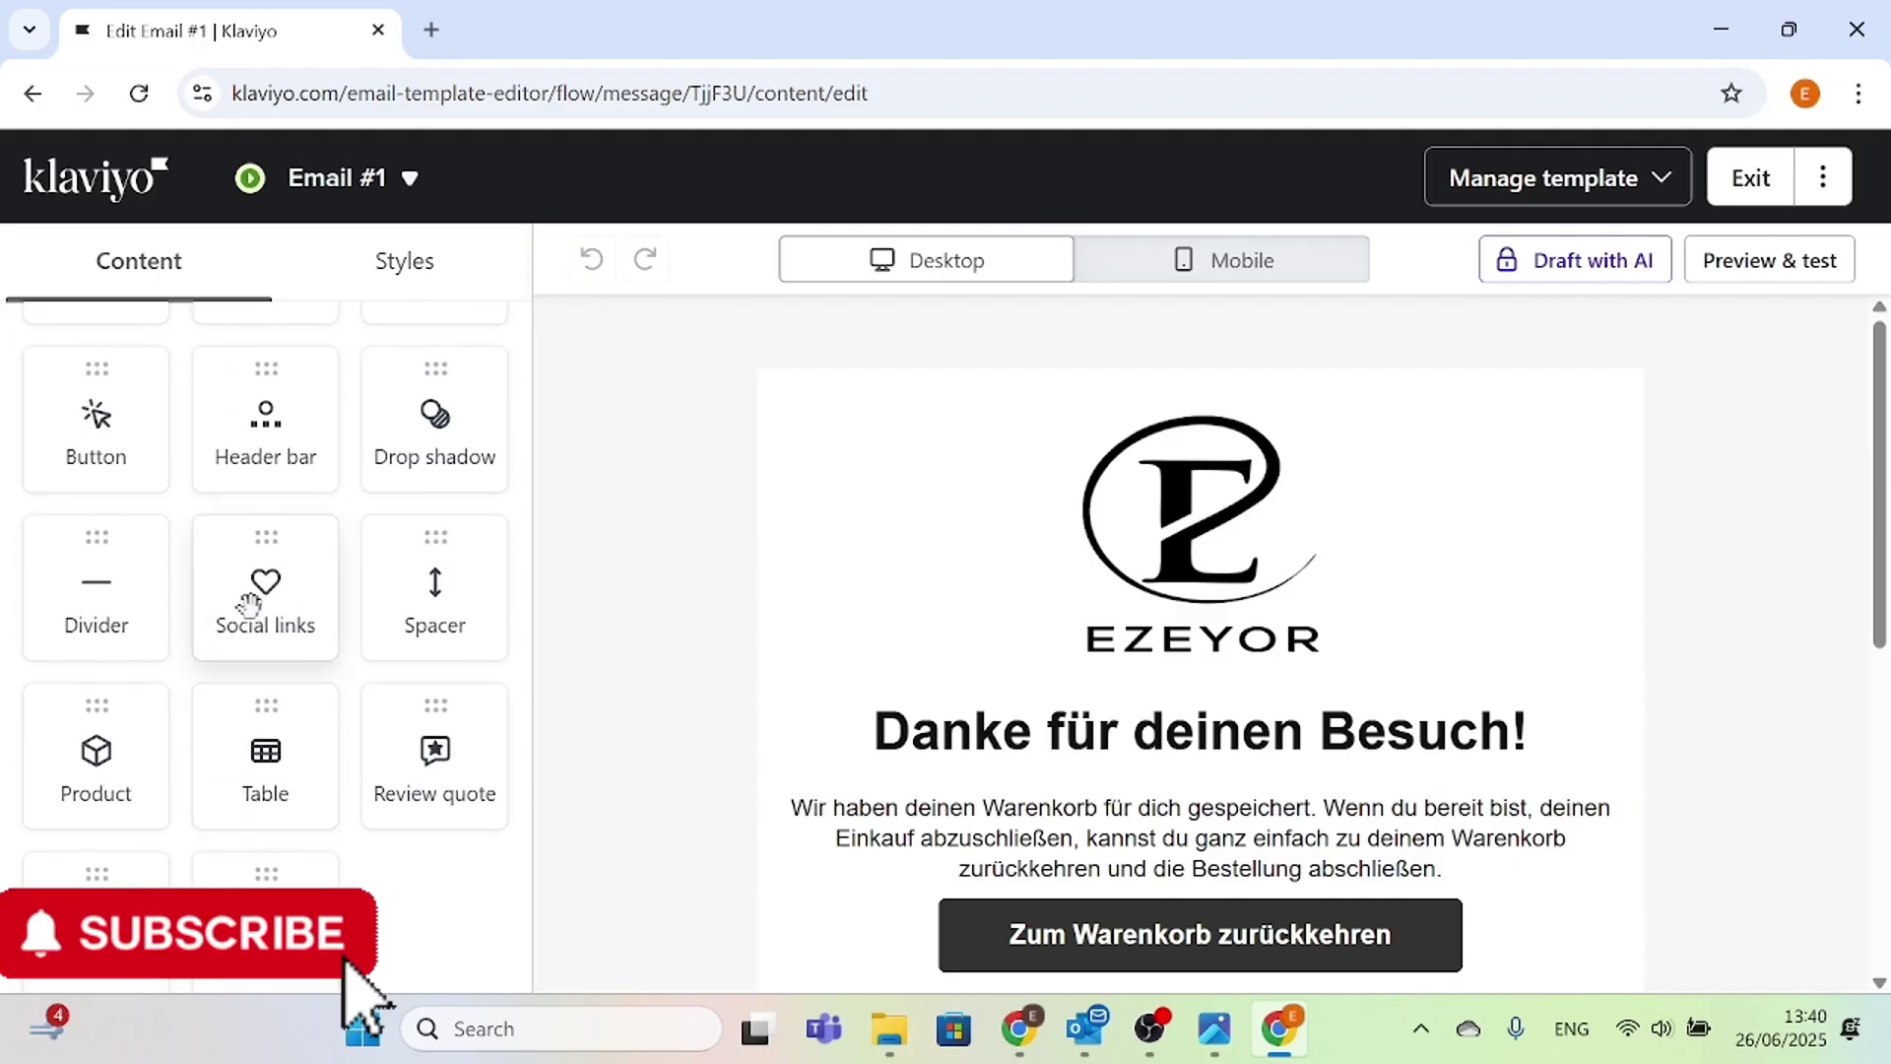
{"action": "scroll", "coordinate": [309, 709], "scroll_direction": "down", "scroll_amount": 2}
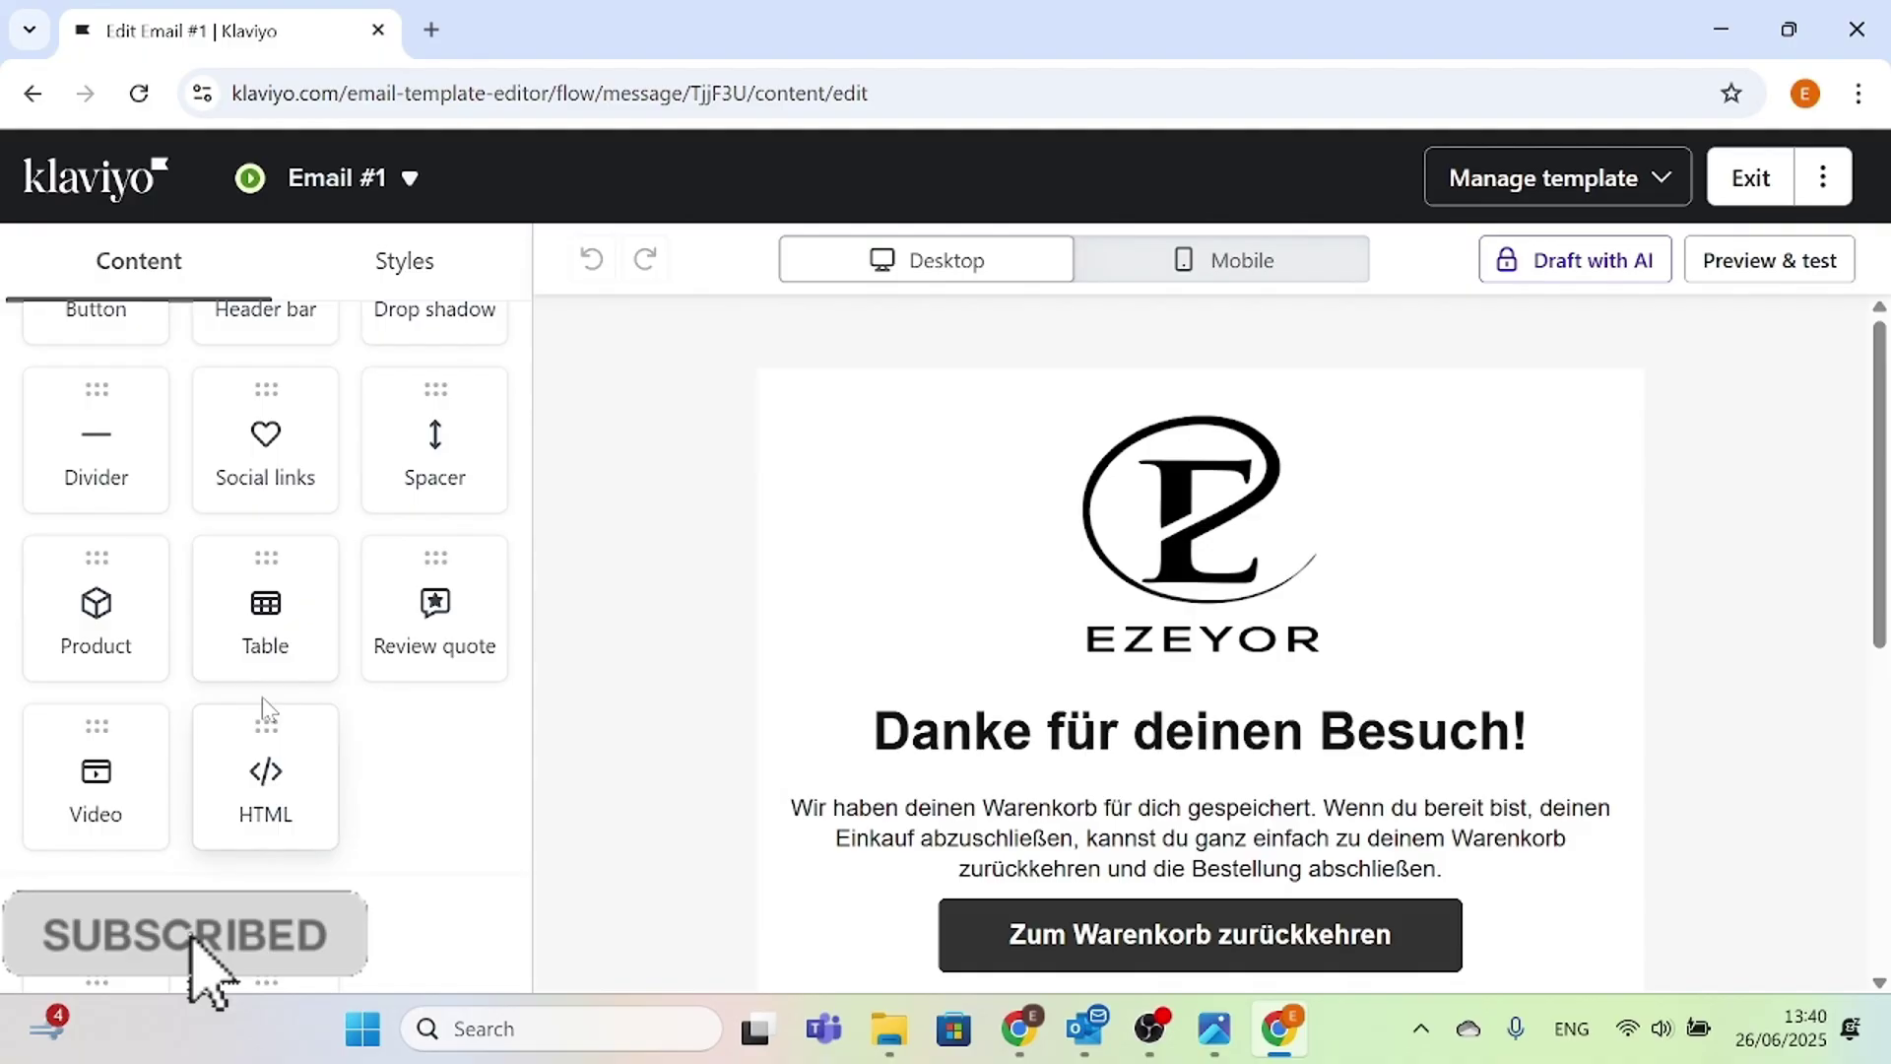
{"action": "scroll", "coordinate": [287, 756], "scroll_direction": "down", "scroll_amount": 2}
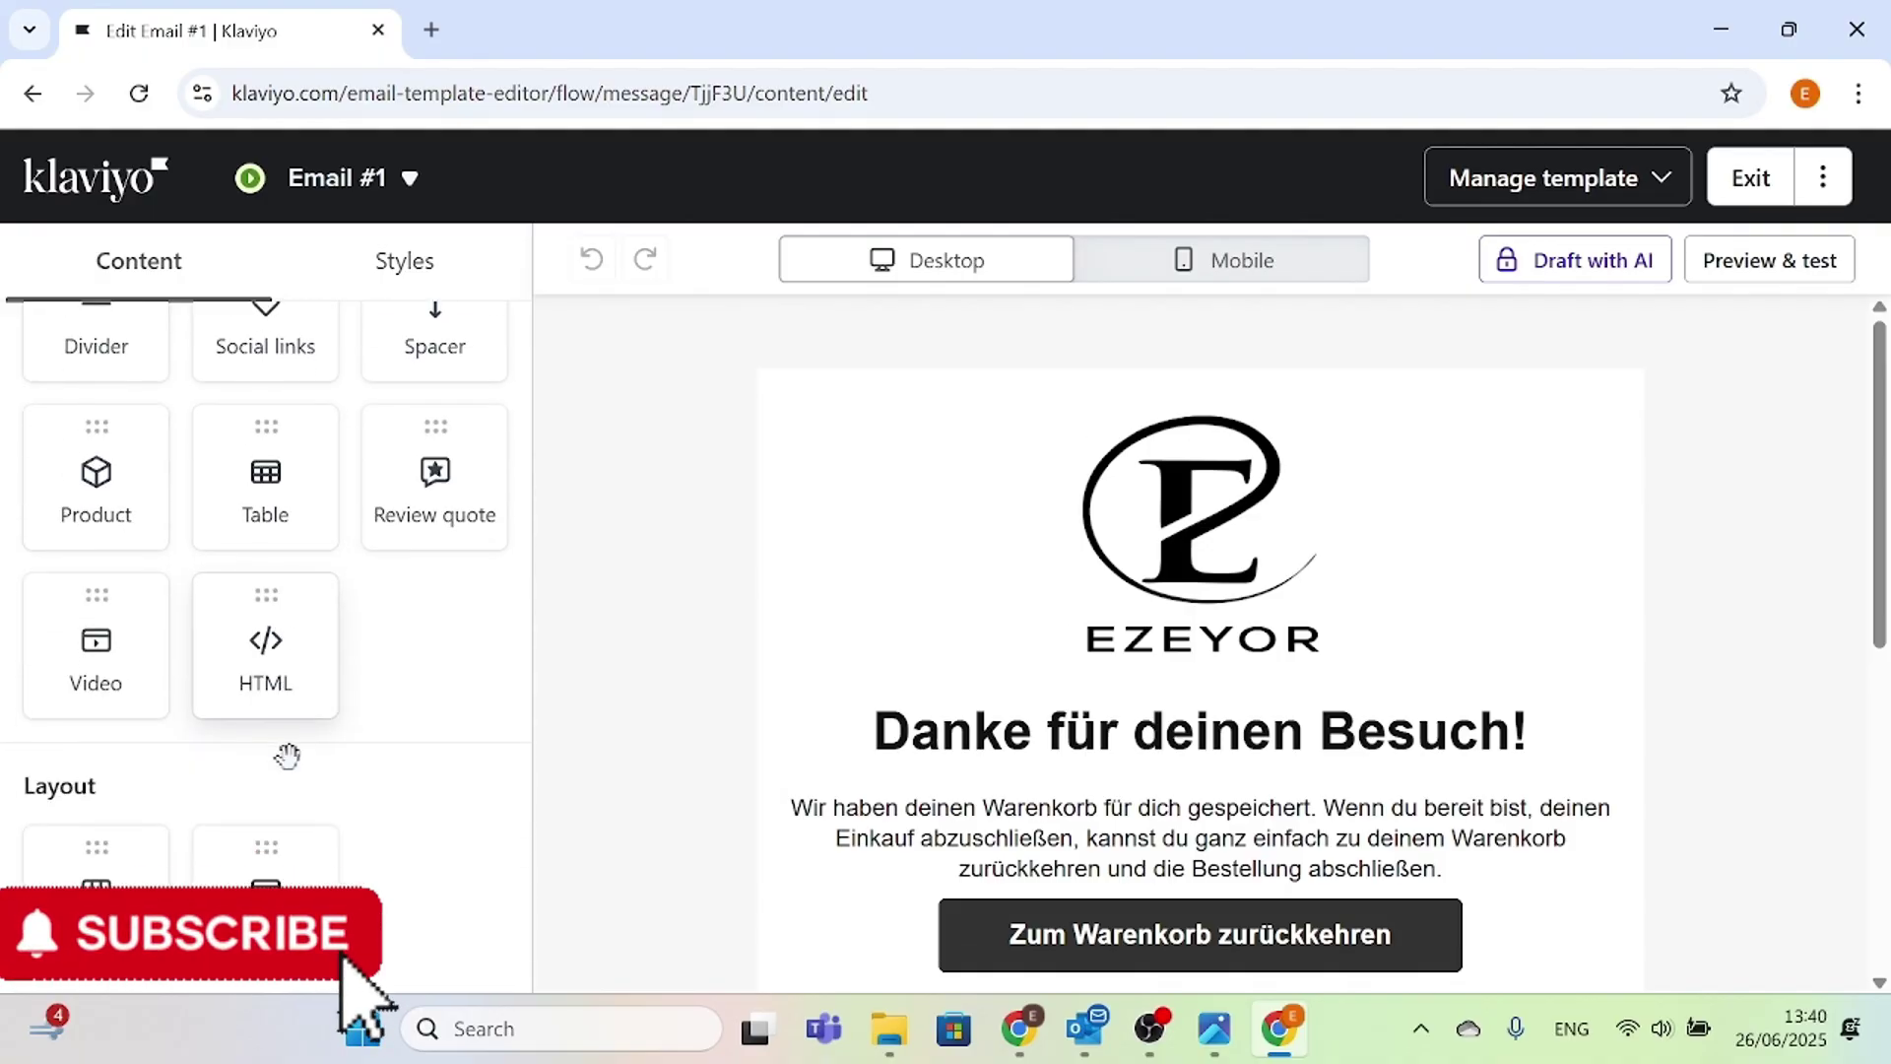
{"action": "scroll", "coordinate": [473, 690], "scroll_direction": "up", "scroll_amount": 6}
{"action": "left_click", "coordinate": [1026, 739]}
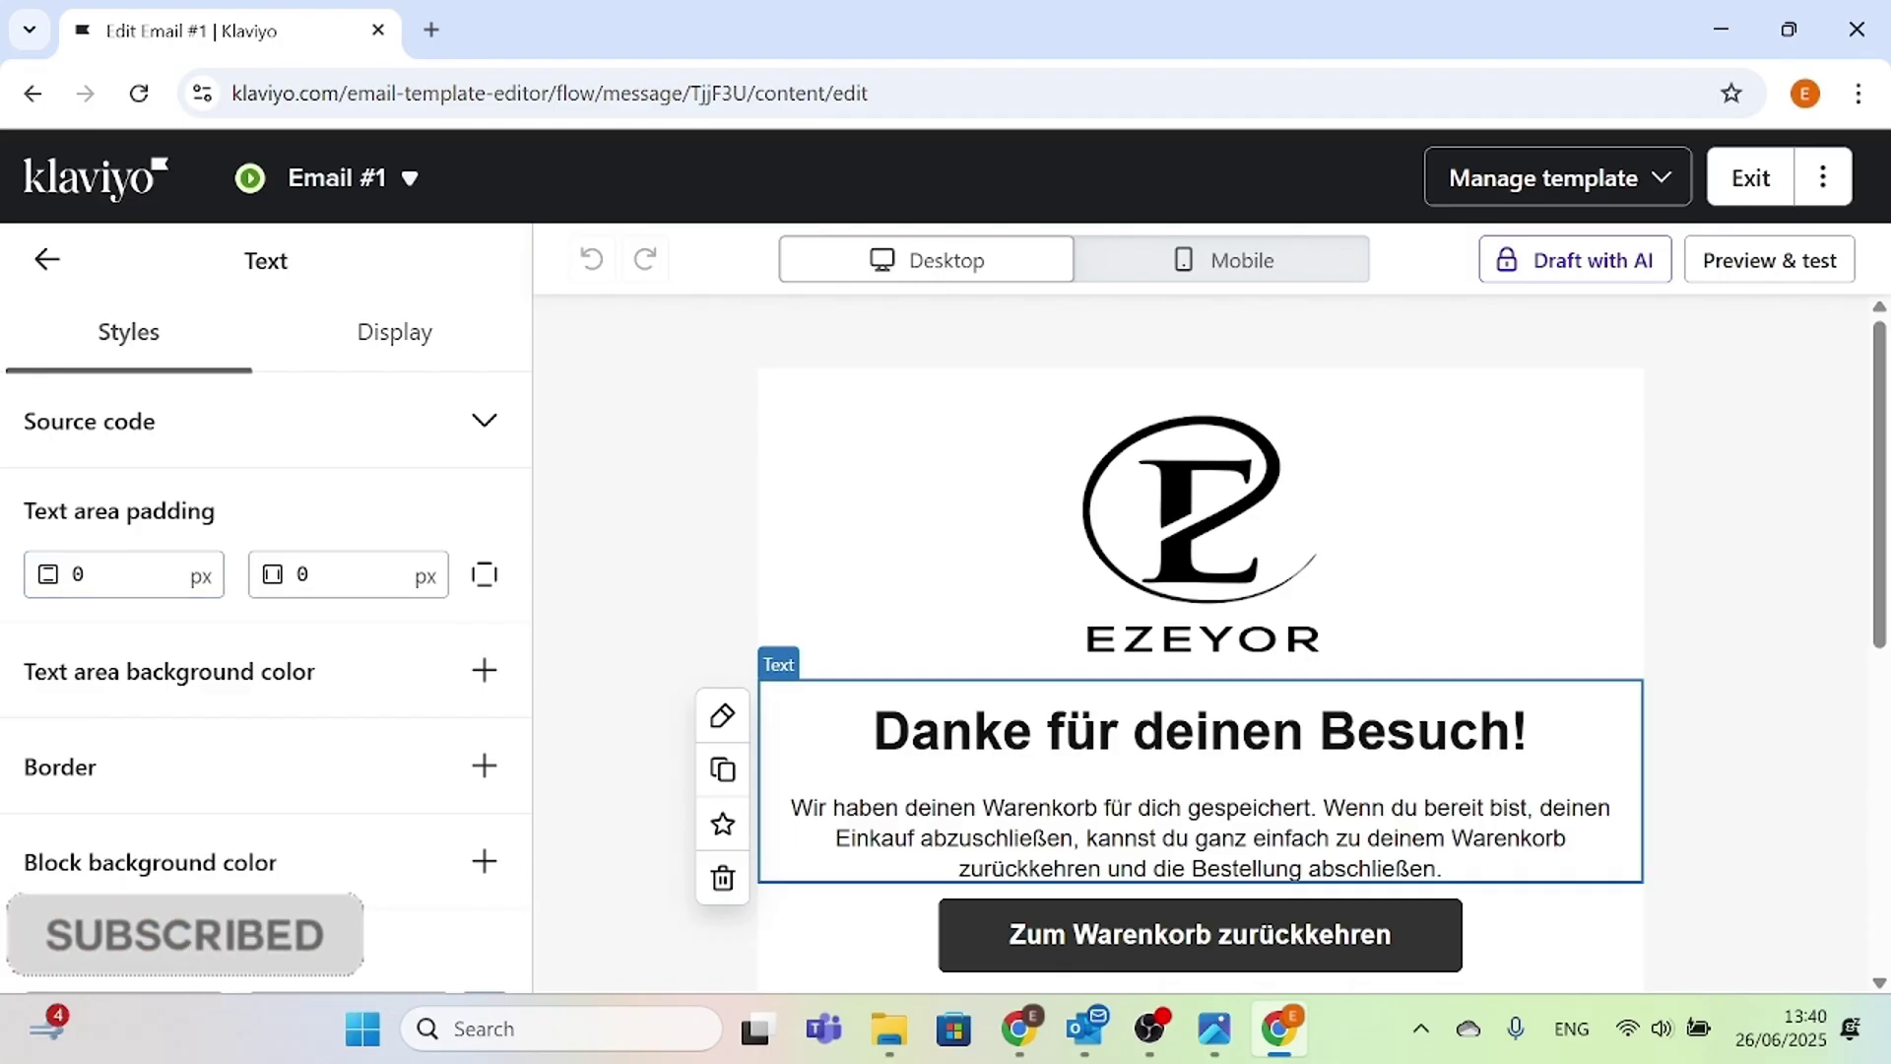
- Try blue, navy, slate, red, black, pink and grey backgrounds on the heading block, then undo back to white
{"action": "scroll", "coordinate": [392, 624], "scroll_direction": "down", "scroll_amount": 2}
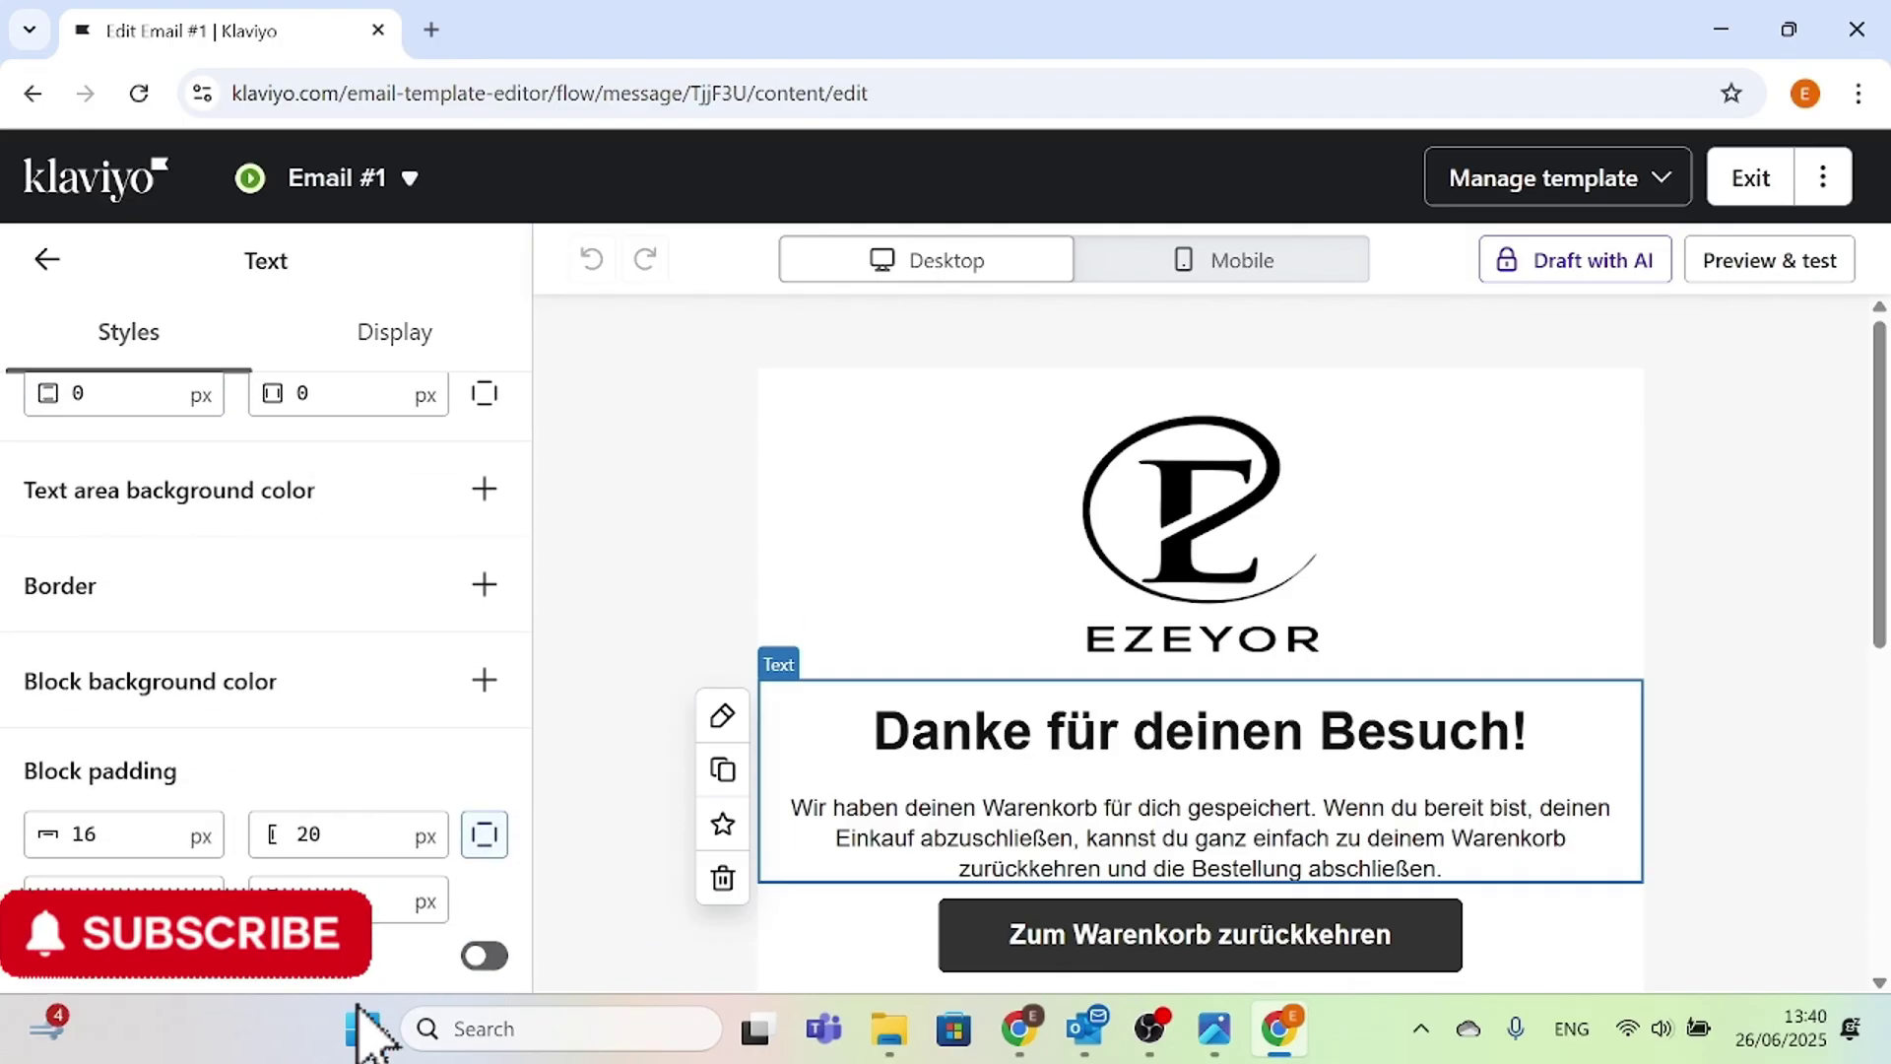
{"action": "left_click", "coordinate": [483, 489]}
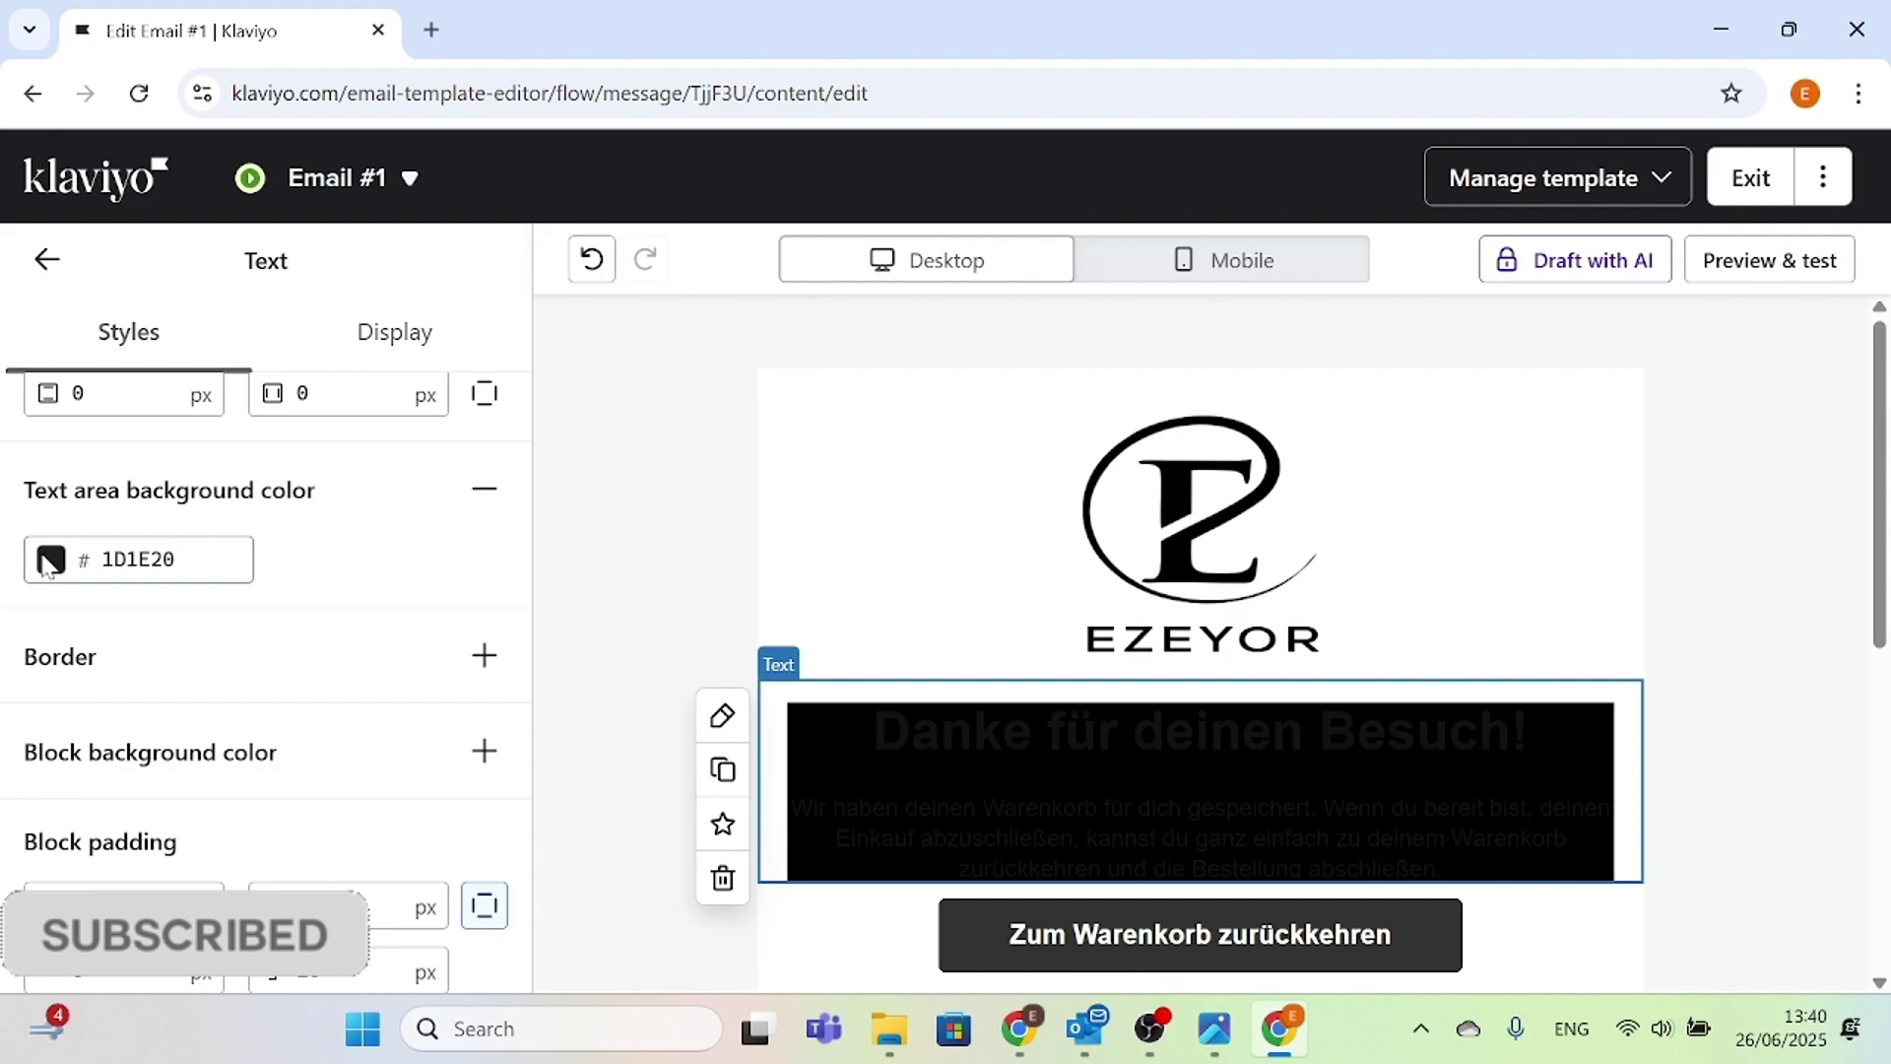
{"action": "left_click", "coordinate": [47, 561]}
{"action": "left_click", "coordinate": [616, 555]}
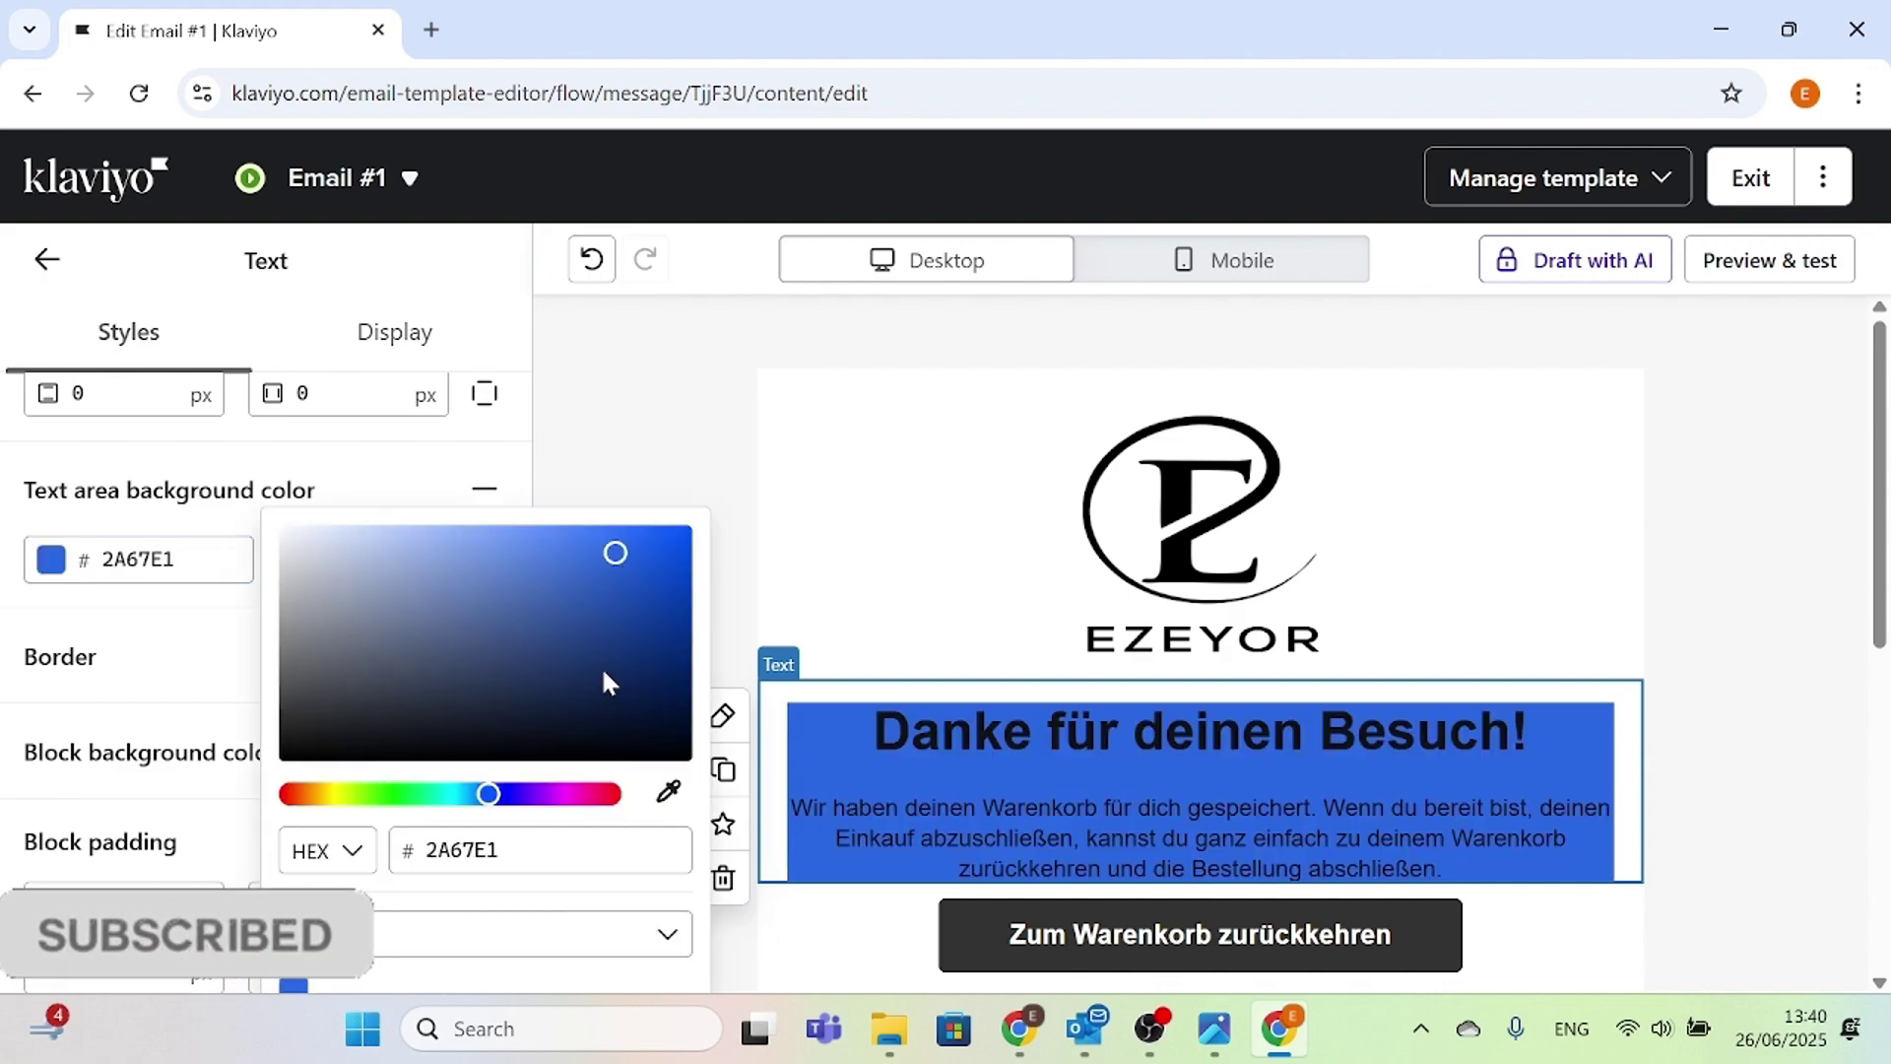
{"action": "left_click", "coordinate": [554, 715]}
{"action": "left_click", "coordinate": [390, 680]}
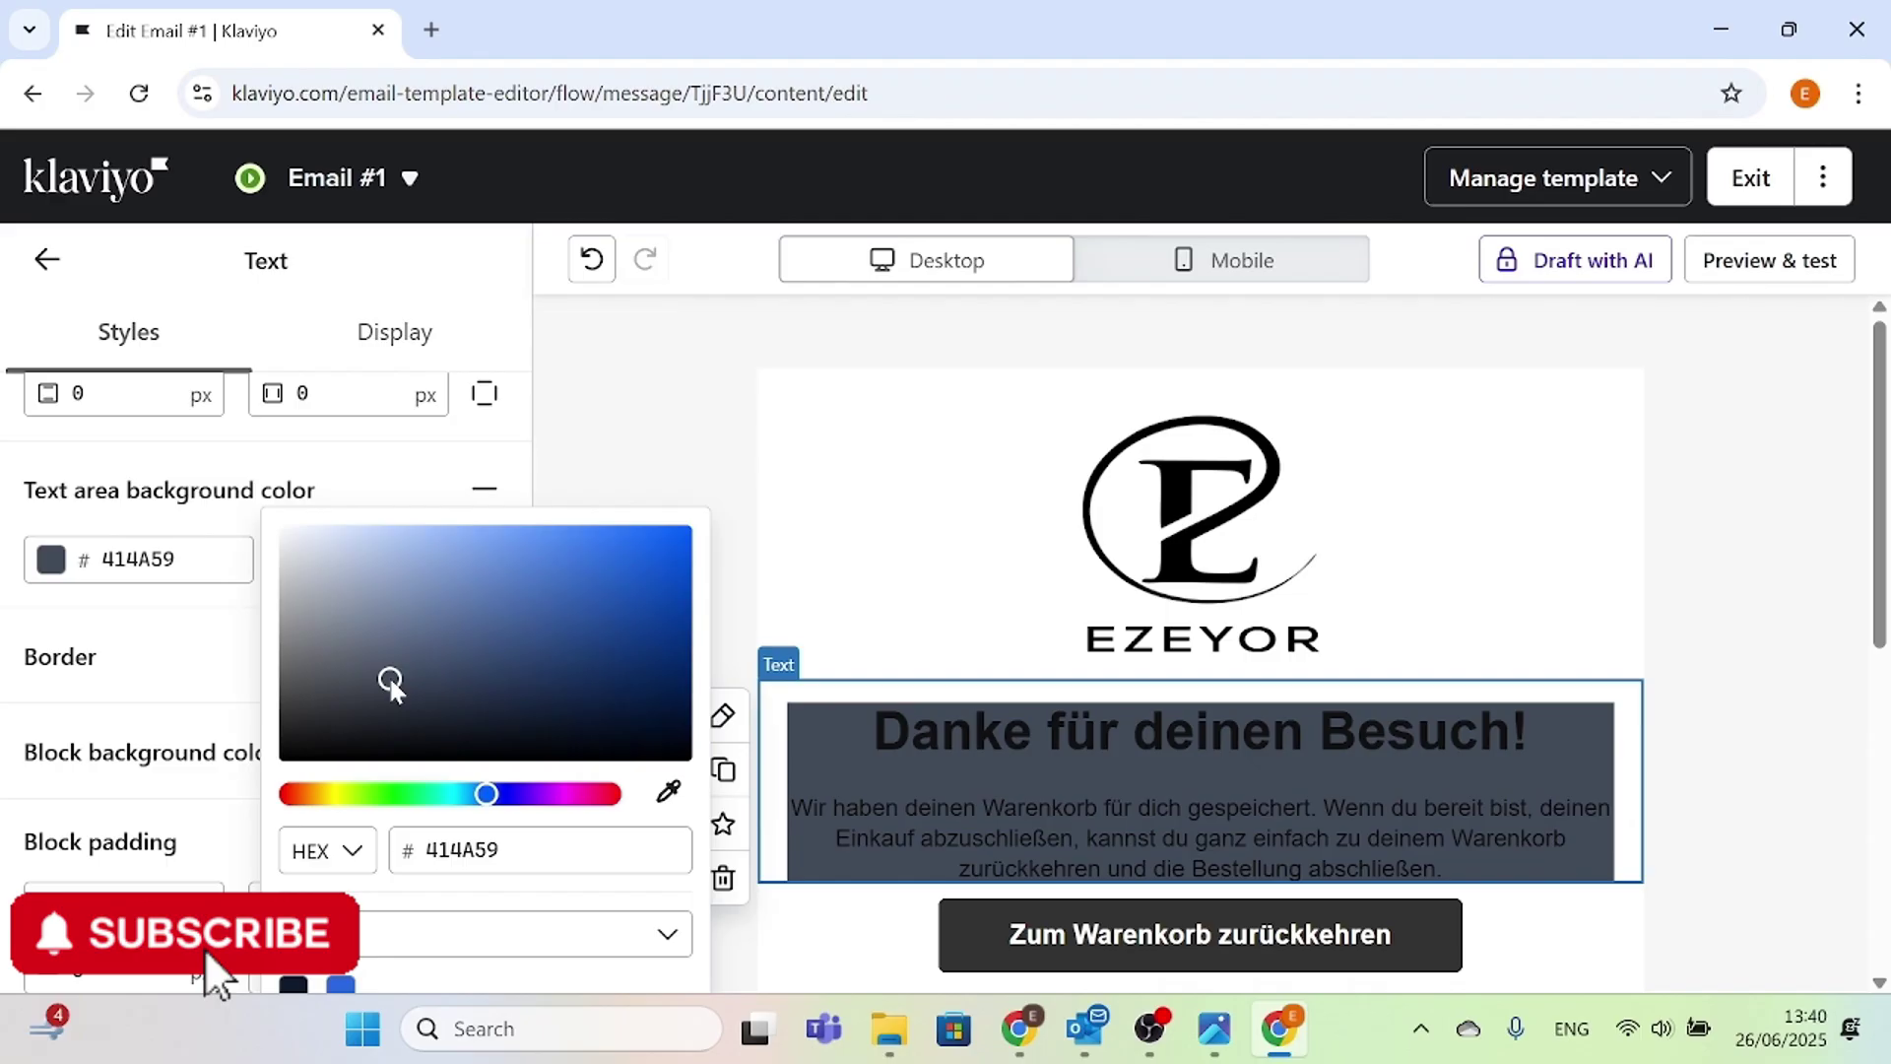
{"action": "left_click", "coordinate": [611, 794]}
{"action": "left_click", "coordinate": [611, 617]}
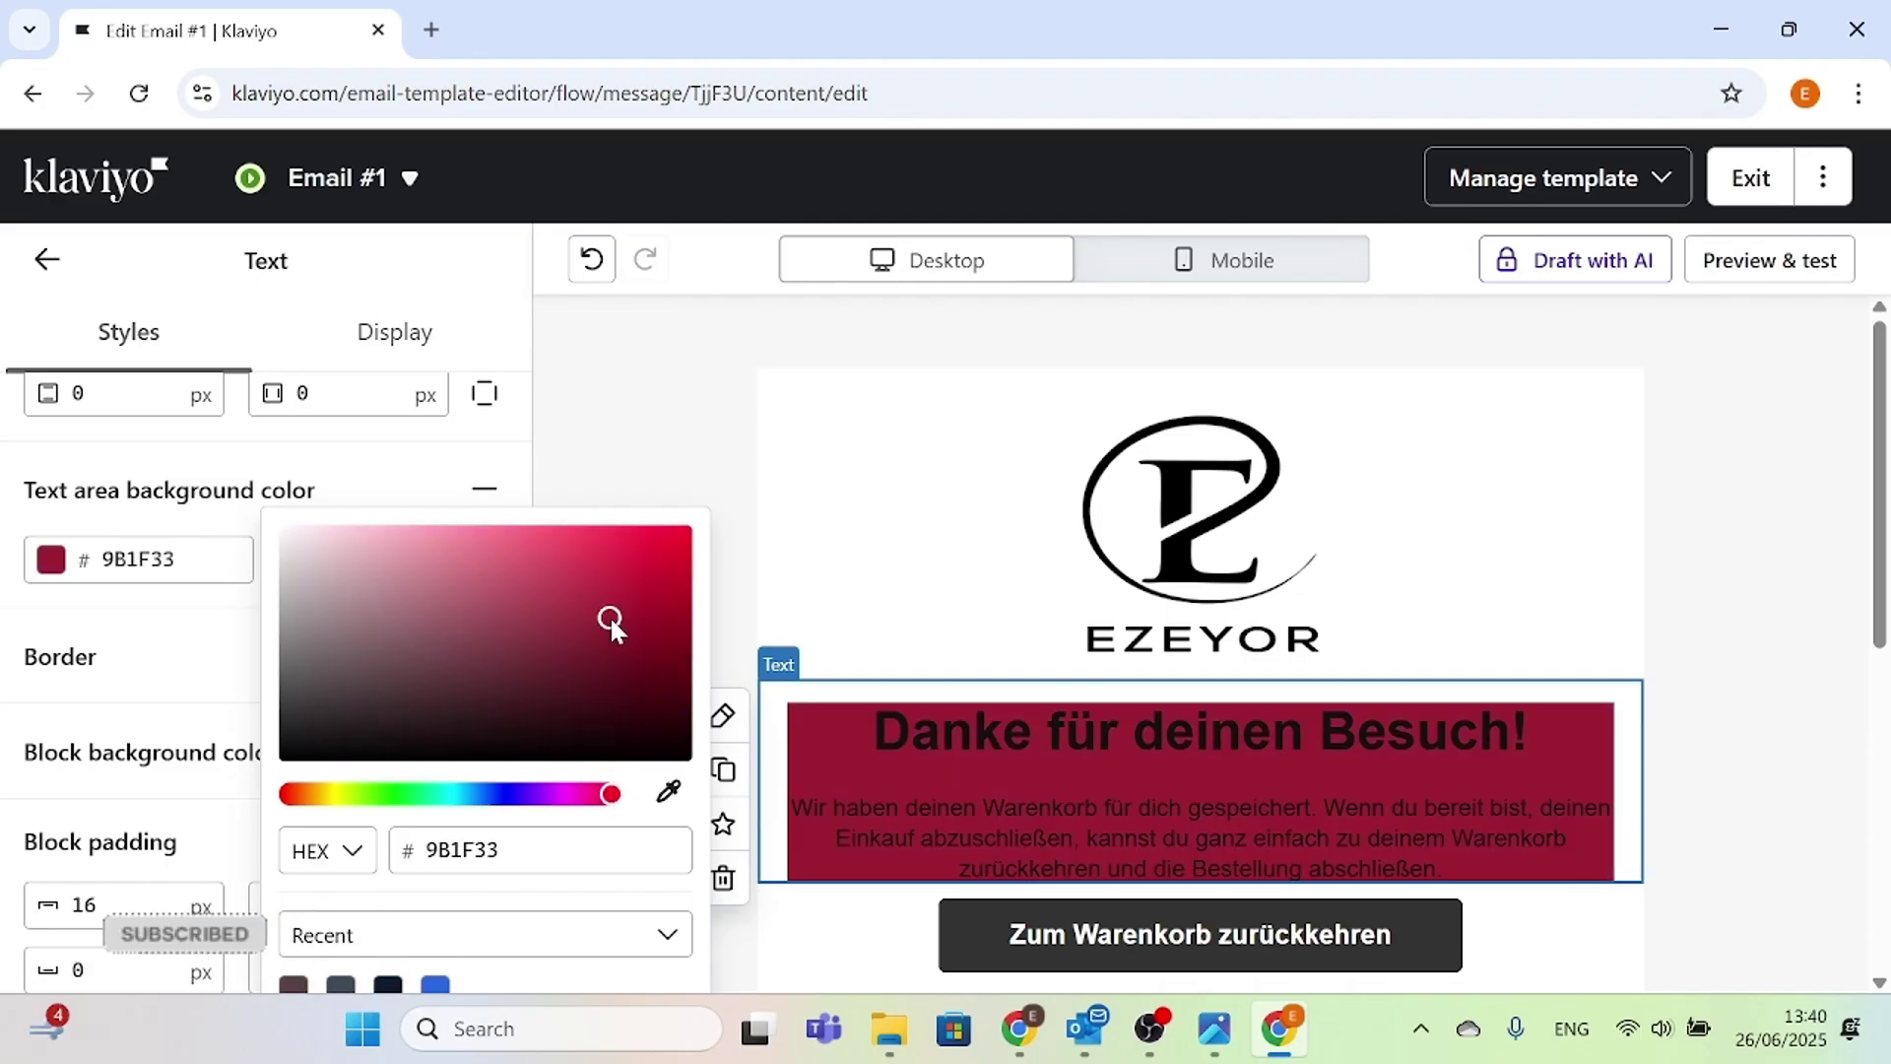
{"action": "left_click", "coordinate": [653, 555]}
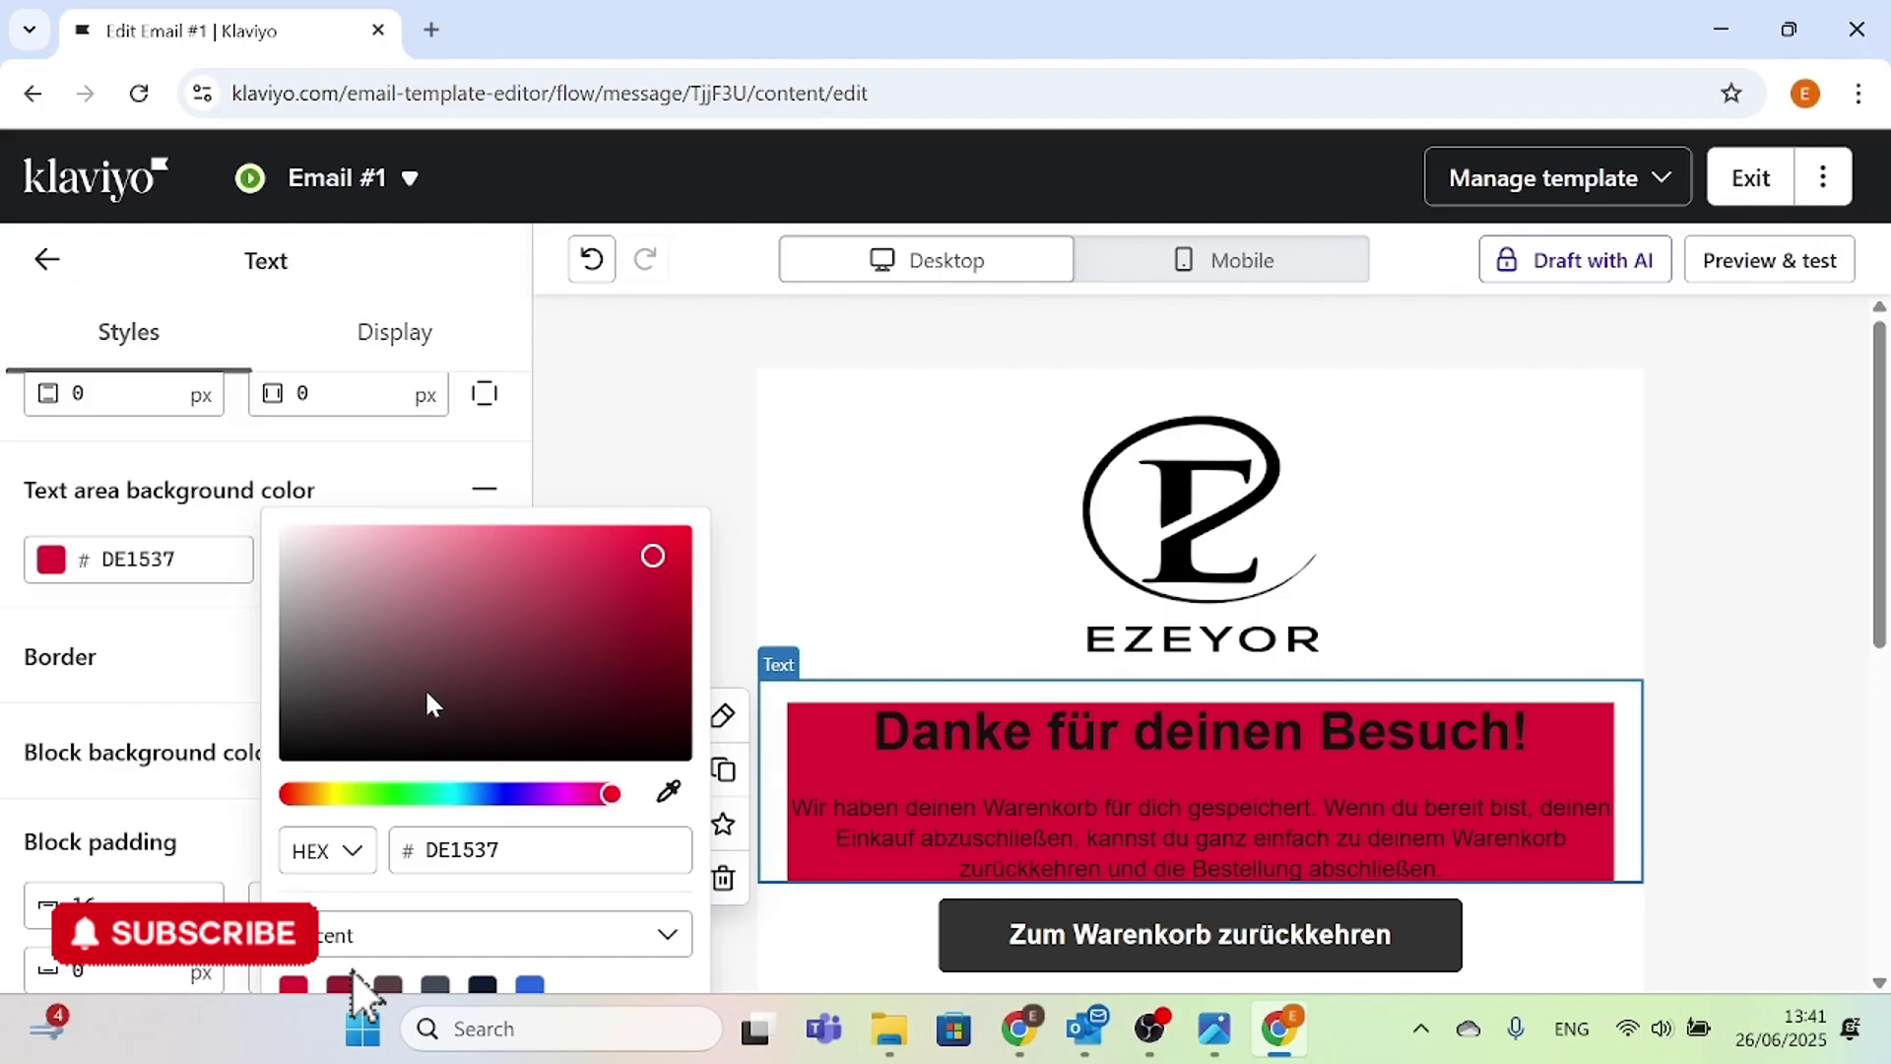
{"action": "left_click", "coordinate": [297, 742]}
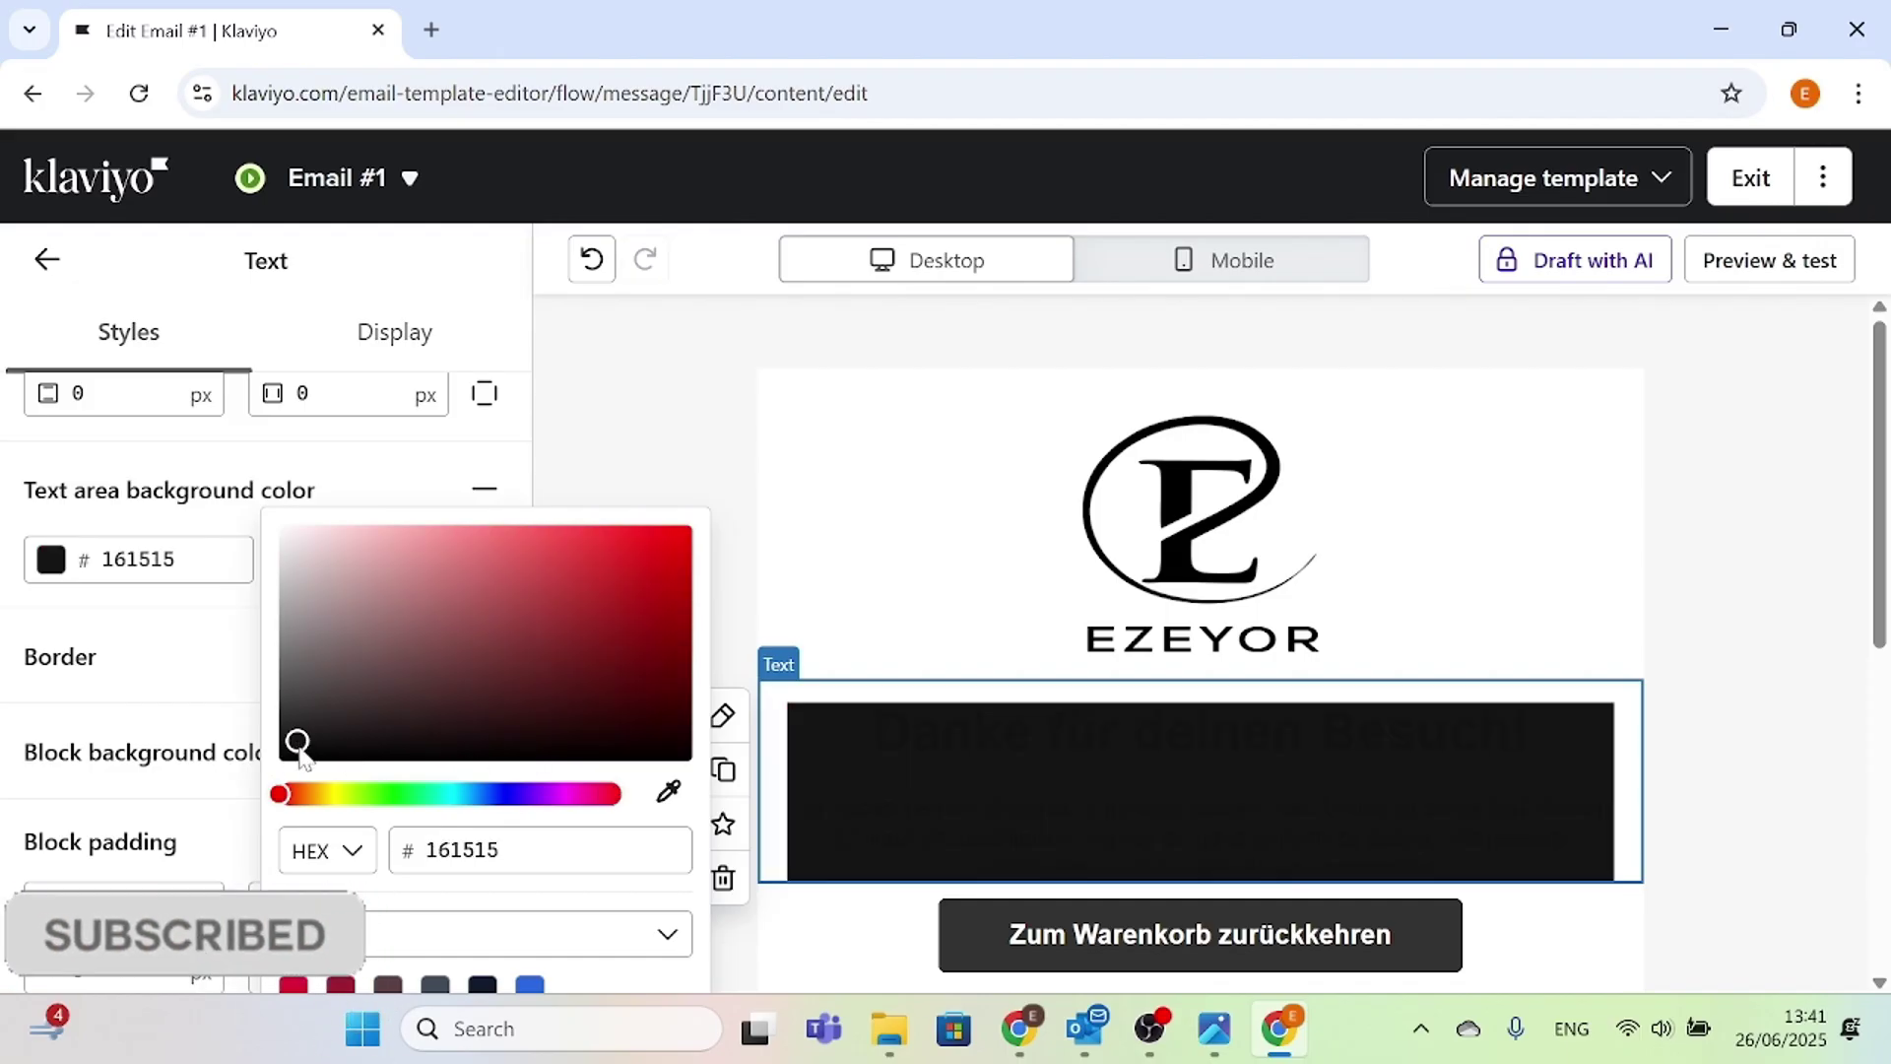
{"action": "left_click", "coordinate": [292, 539]}
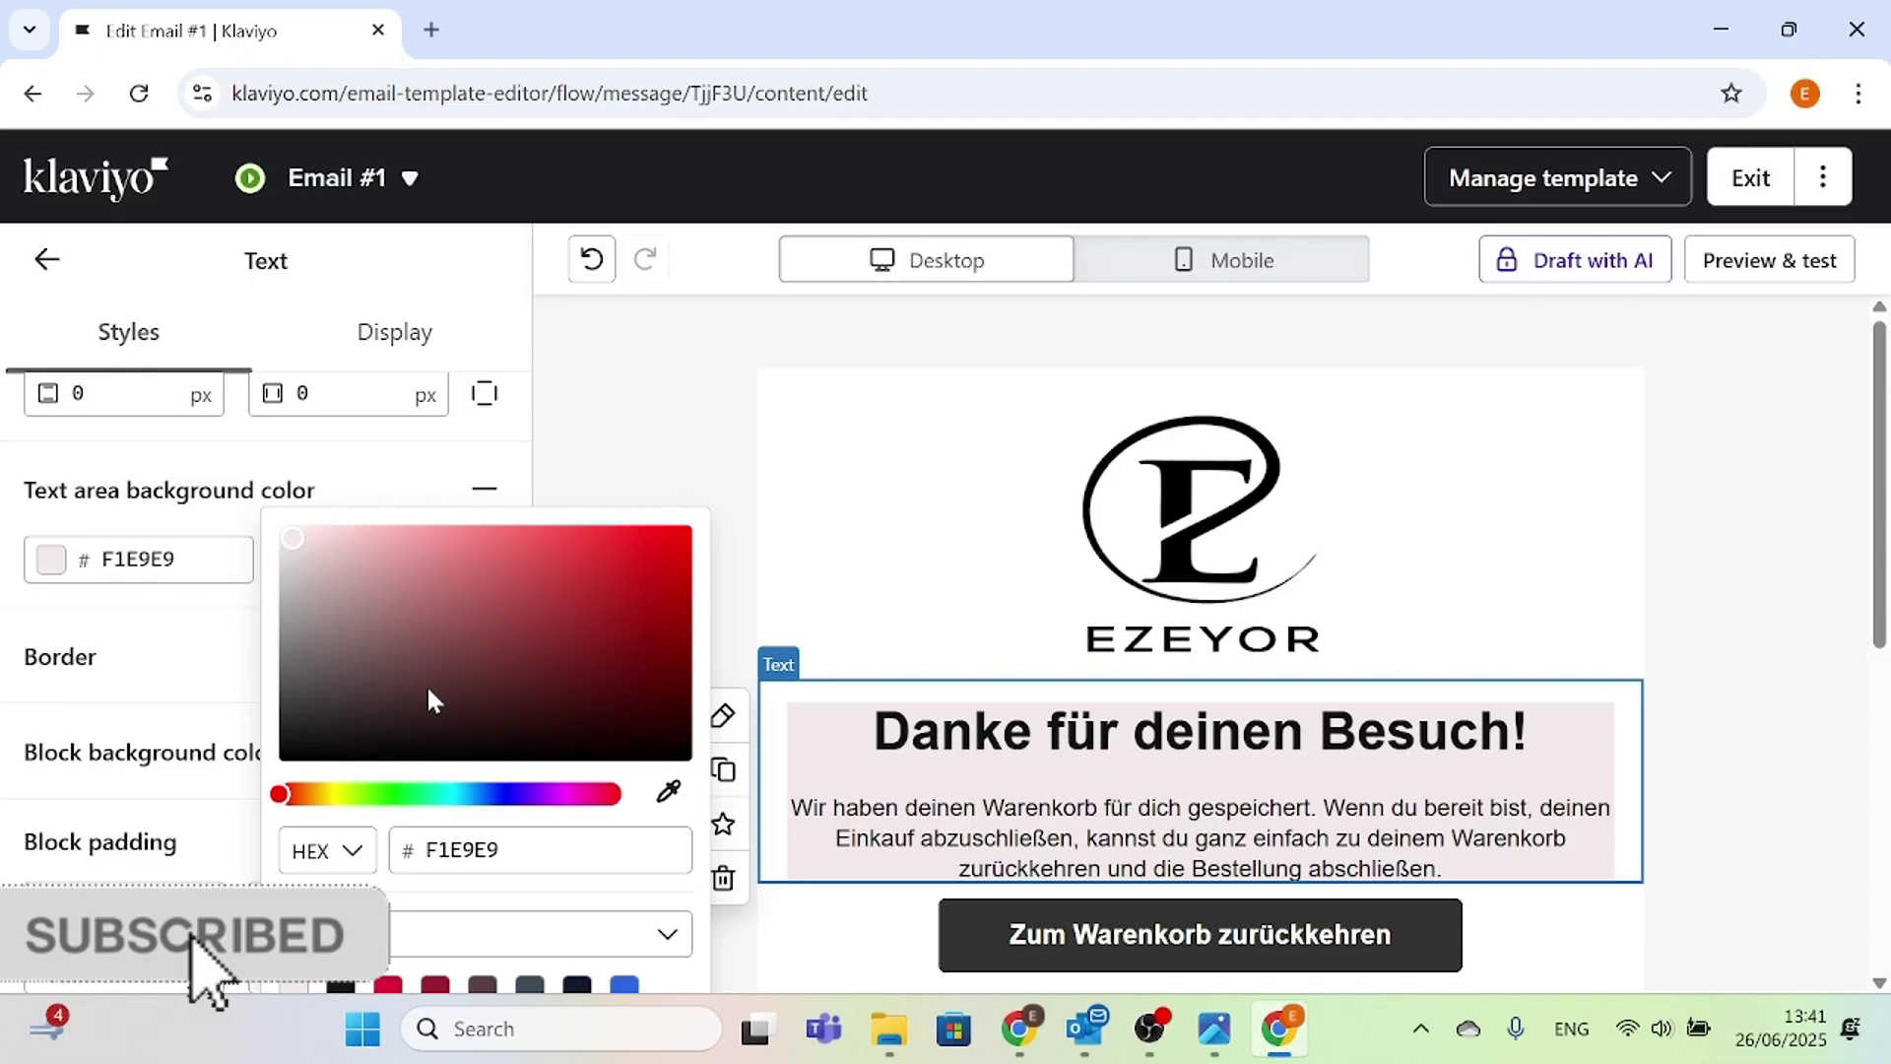
{"action": "left_click", "coordinate": [316, 630]}
{"action": "left_click", "coordinate": [297, 568]}
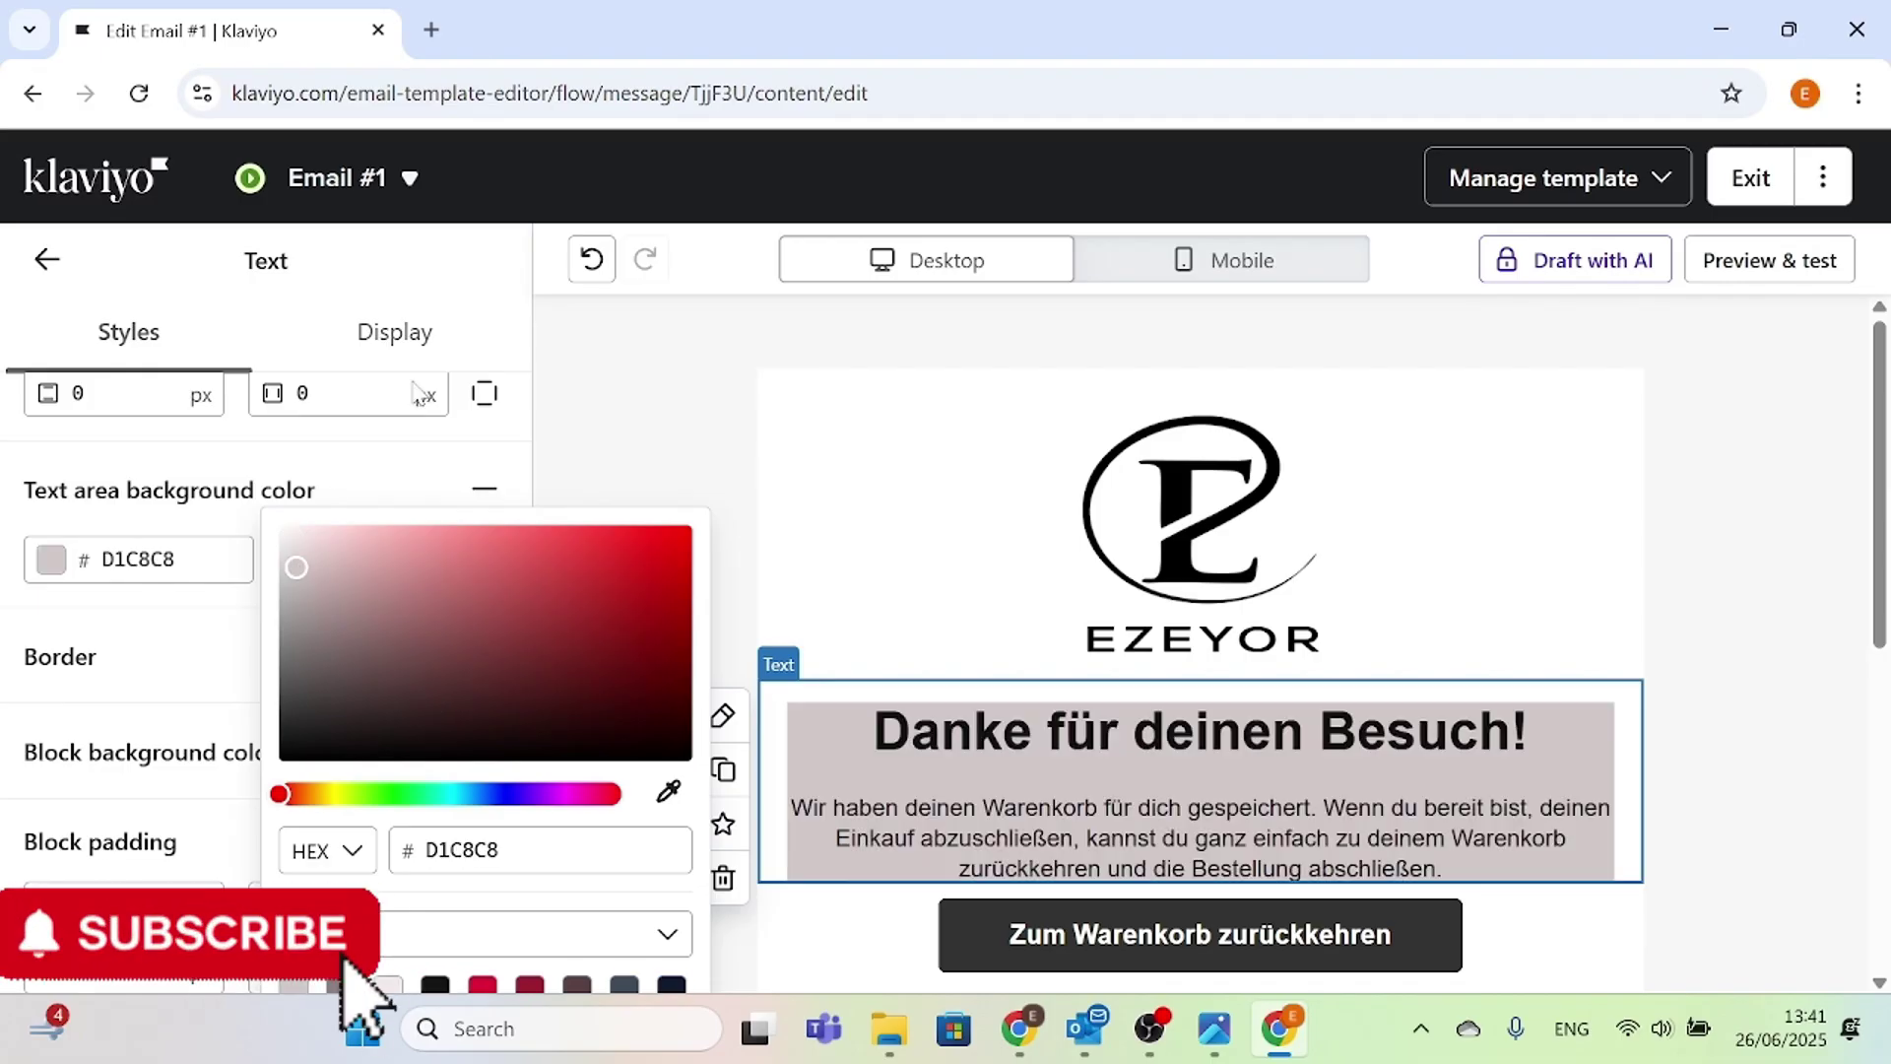
{"action": "left_click", "coordinate": [589, 259]}
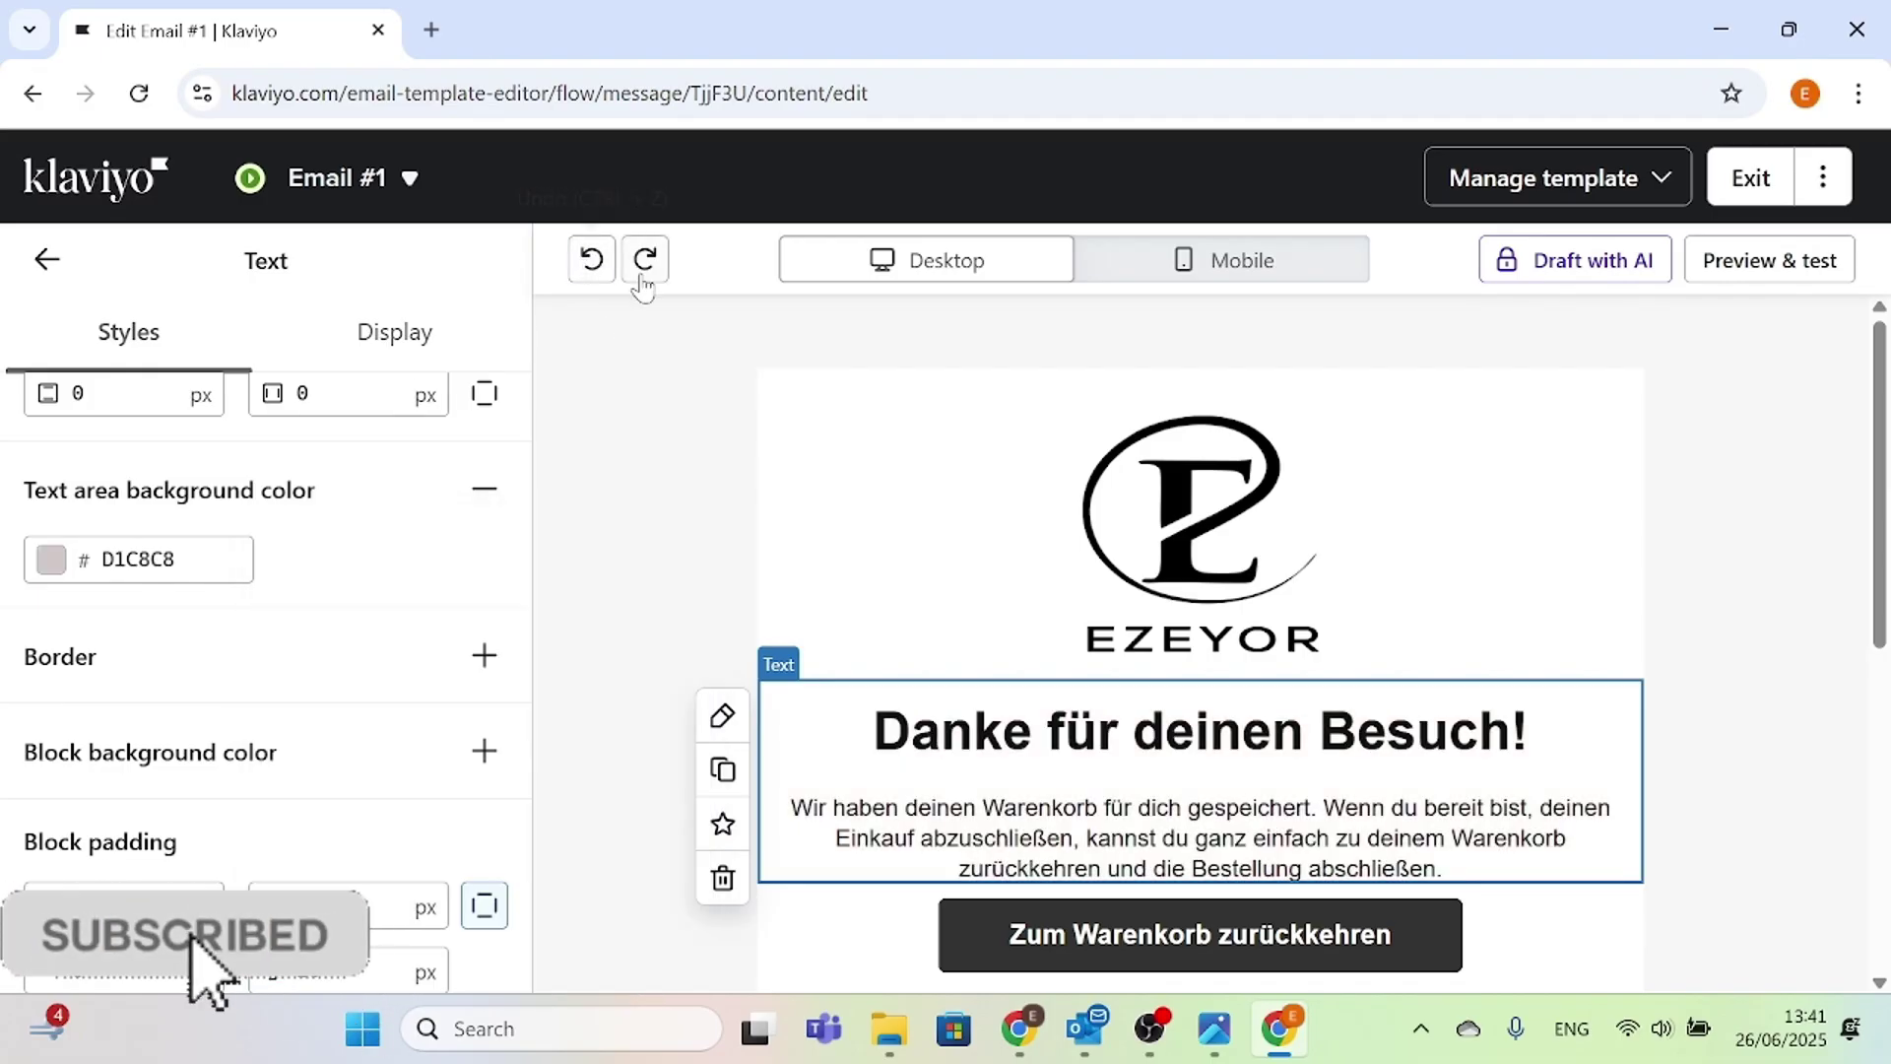
{"action": "scroll", "coordinate": [394, 615], "scroll_direction": "down", "scroll_amount": 1}
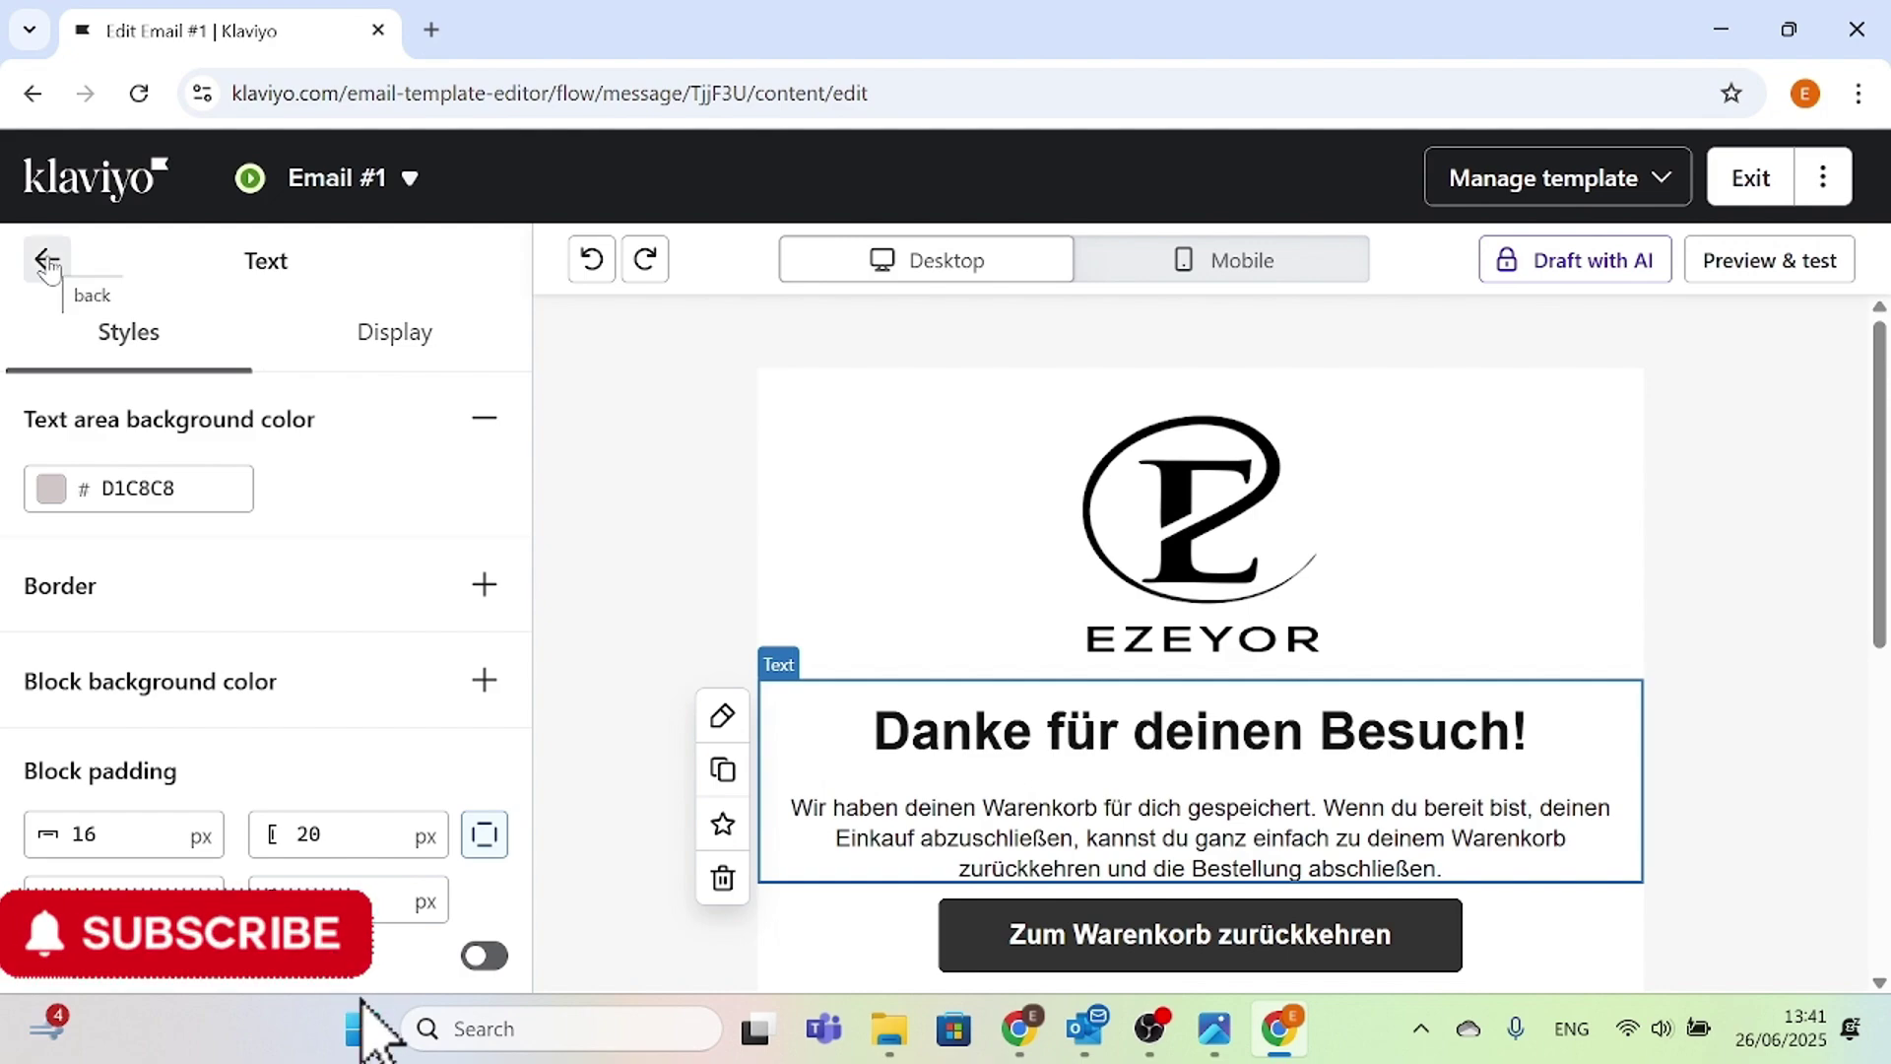
- Return from the heading block's style settings to the content blocks list
{"action": "left_click", "coordinate": [48, 262]}
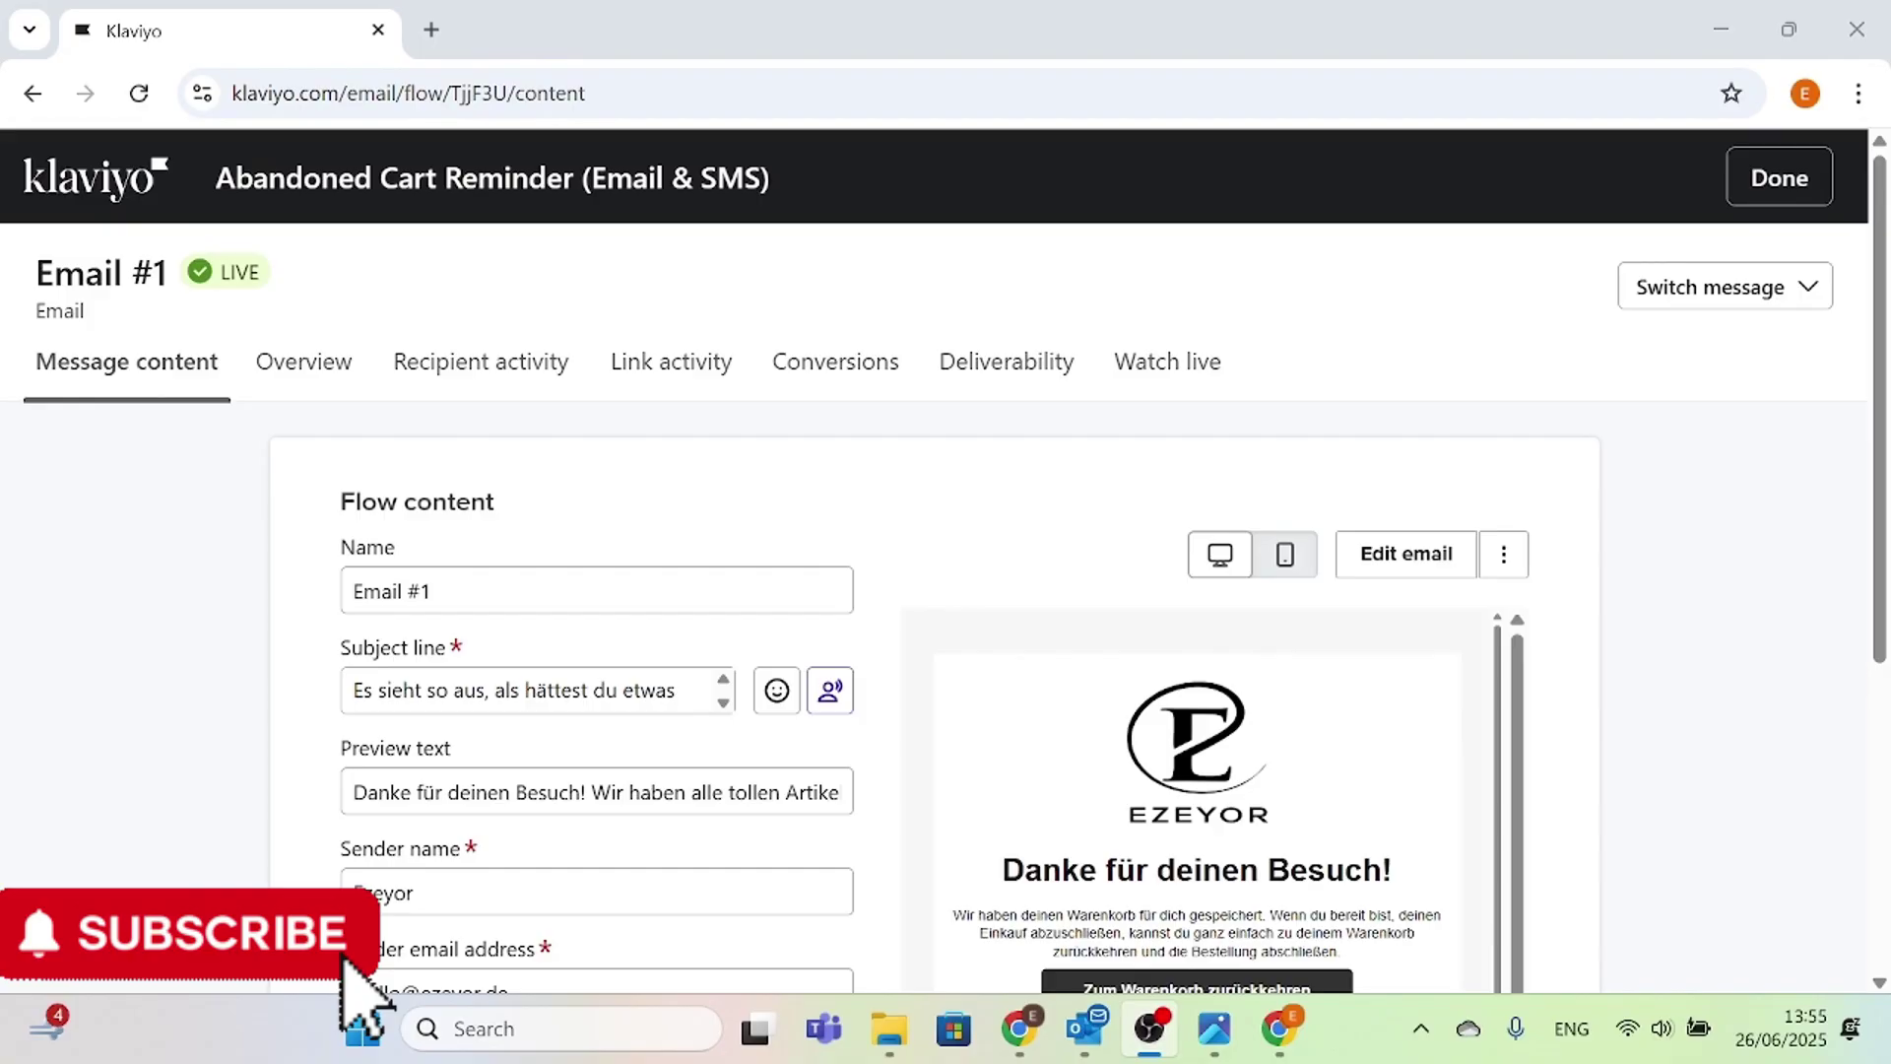
- Scroll through Email #1's Message content form, then go back to the flow canvas
{"action": "left_click", "coordinate": [1470, 765]}
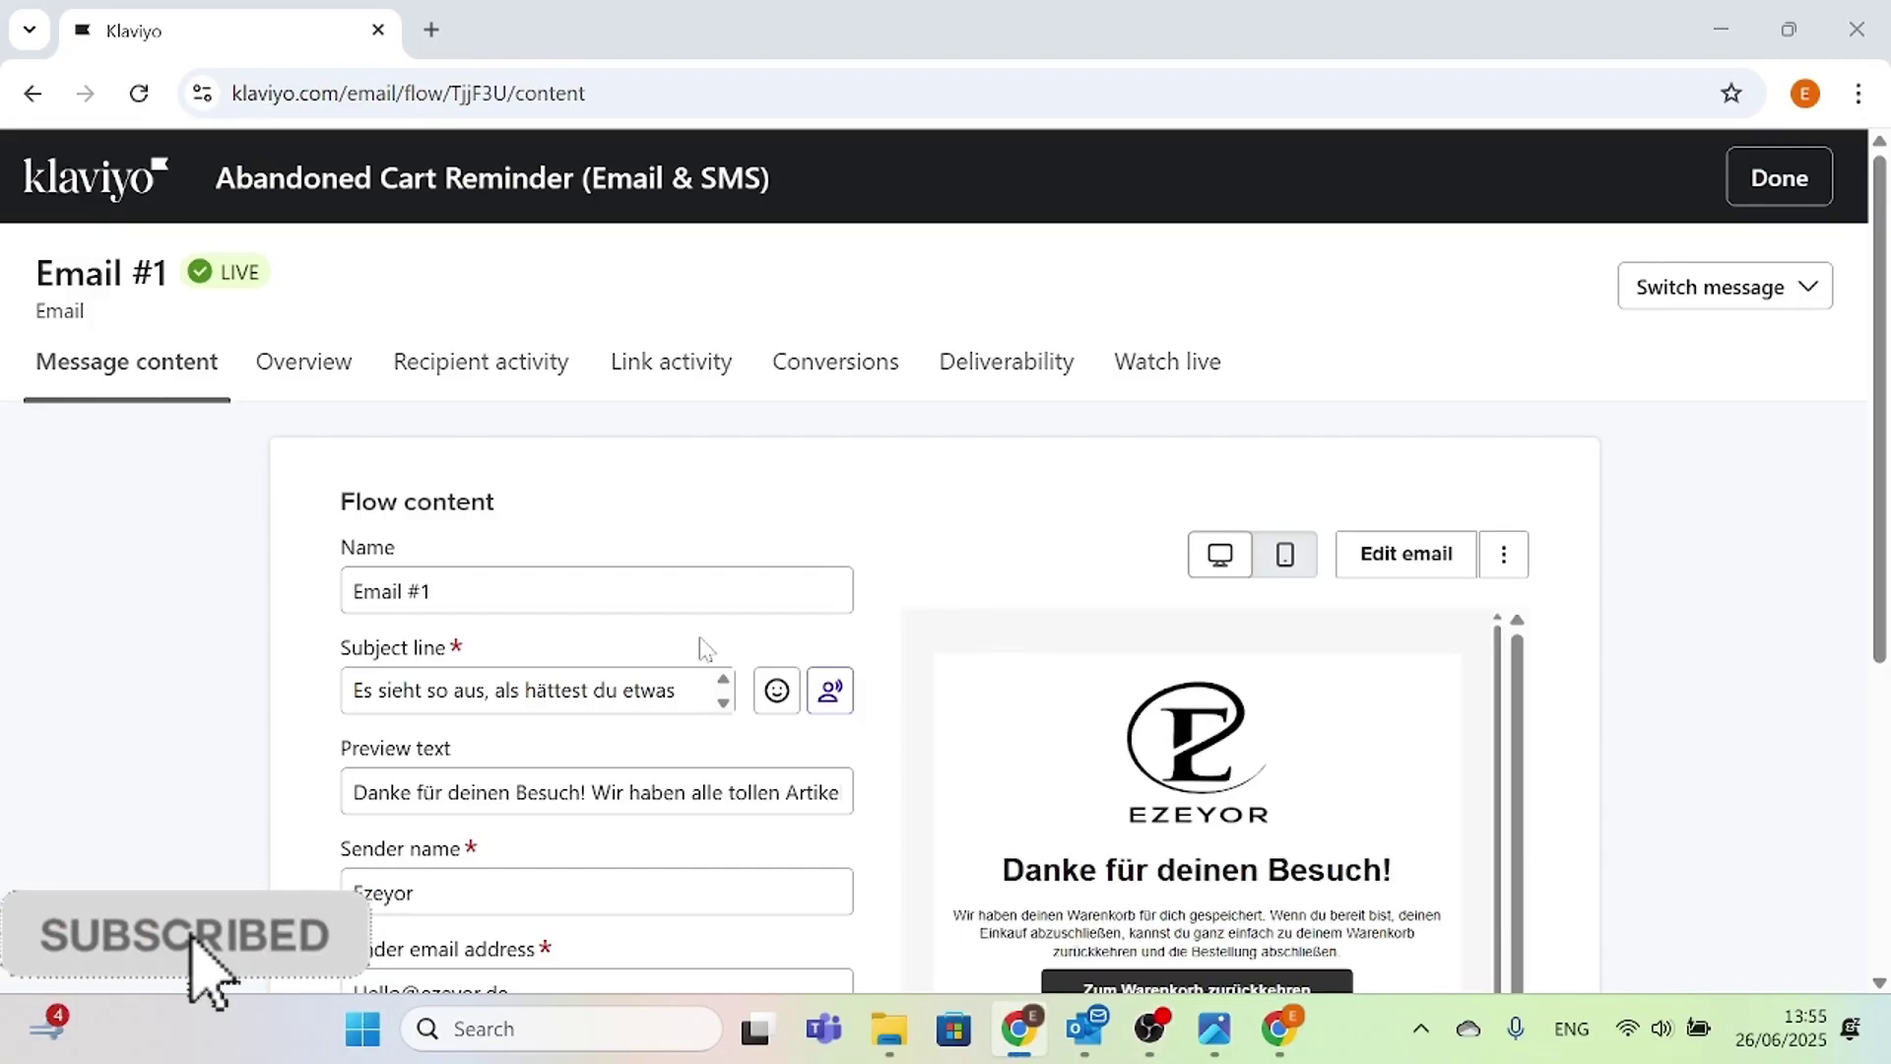
{"action": "scroll", "coordinate": [612, 630], "scroll_direction": "down", "scroll_amount": 1}
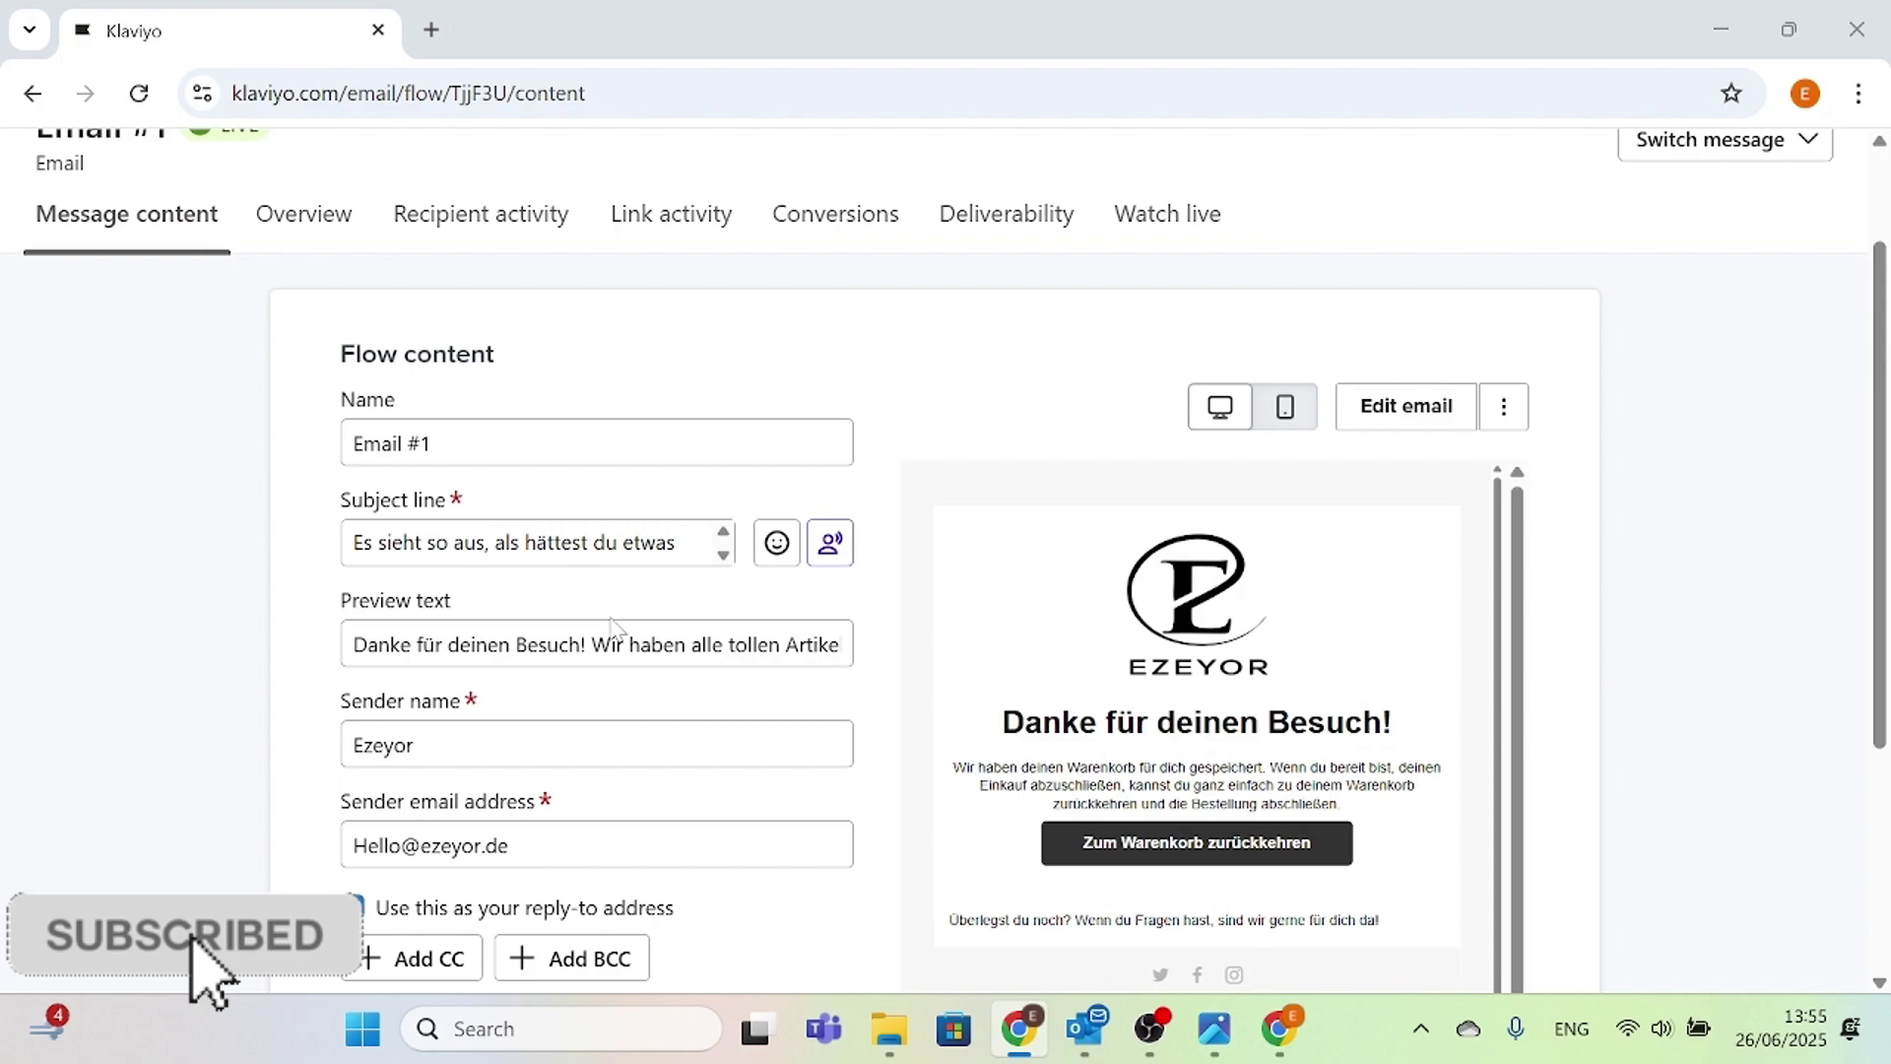
{"action": "scroll", "coordinate": [611, 627], "scroll_direction": "up", "scroll_amount": 2}
{"action": "scroll", "coordinate": [618, 633], "scroll_direction": "down", "scroll_amount": 2}
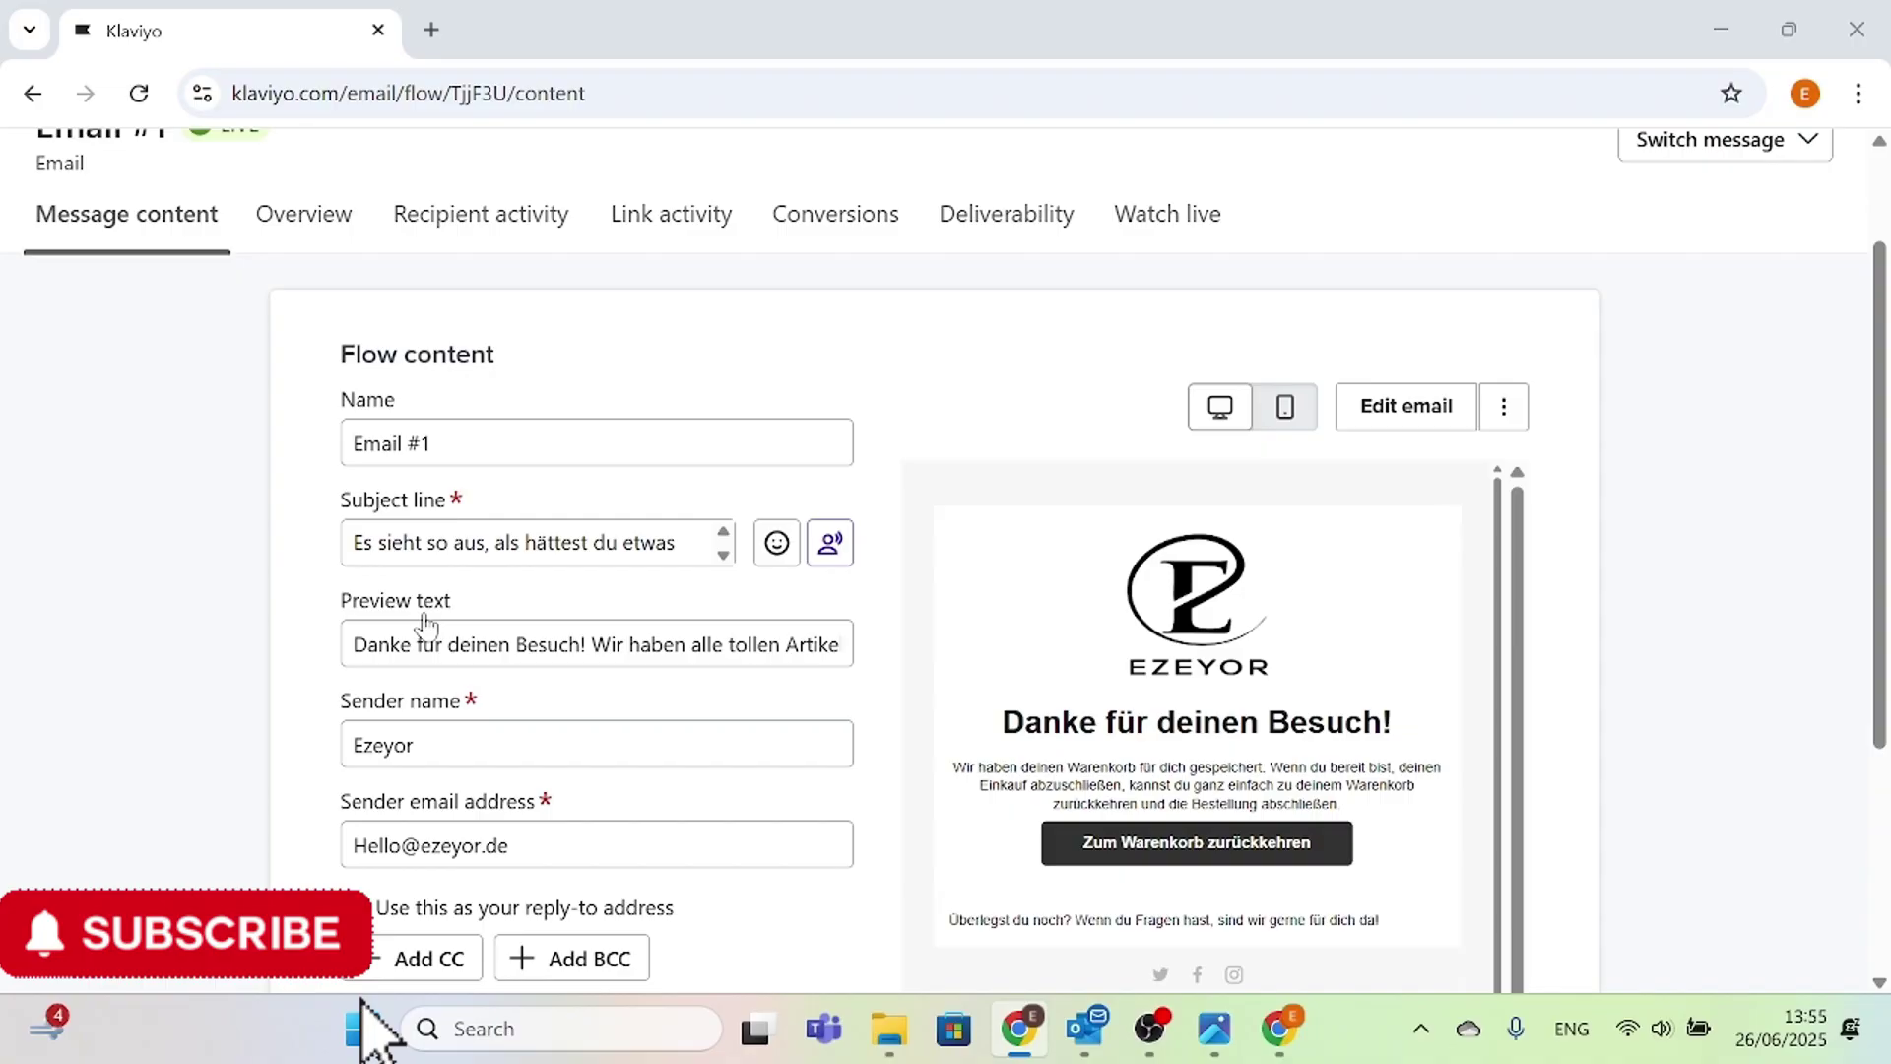
{"action": "scroll", "coordinate": [548, 688], "scroll_direction": "down", "scroll_amount": 2}
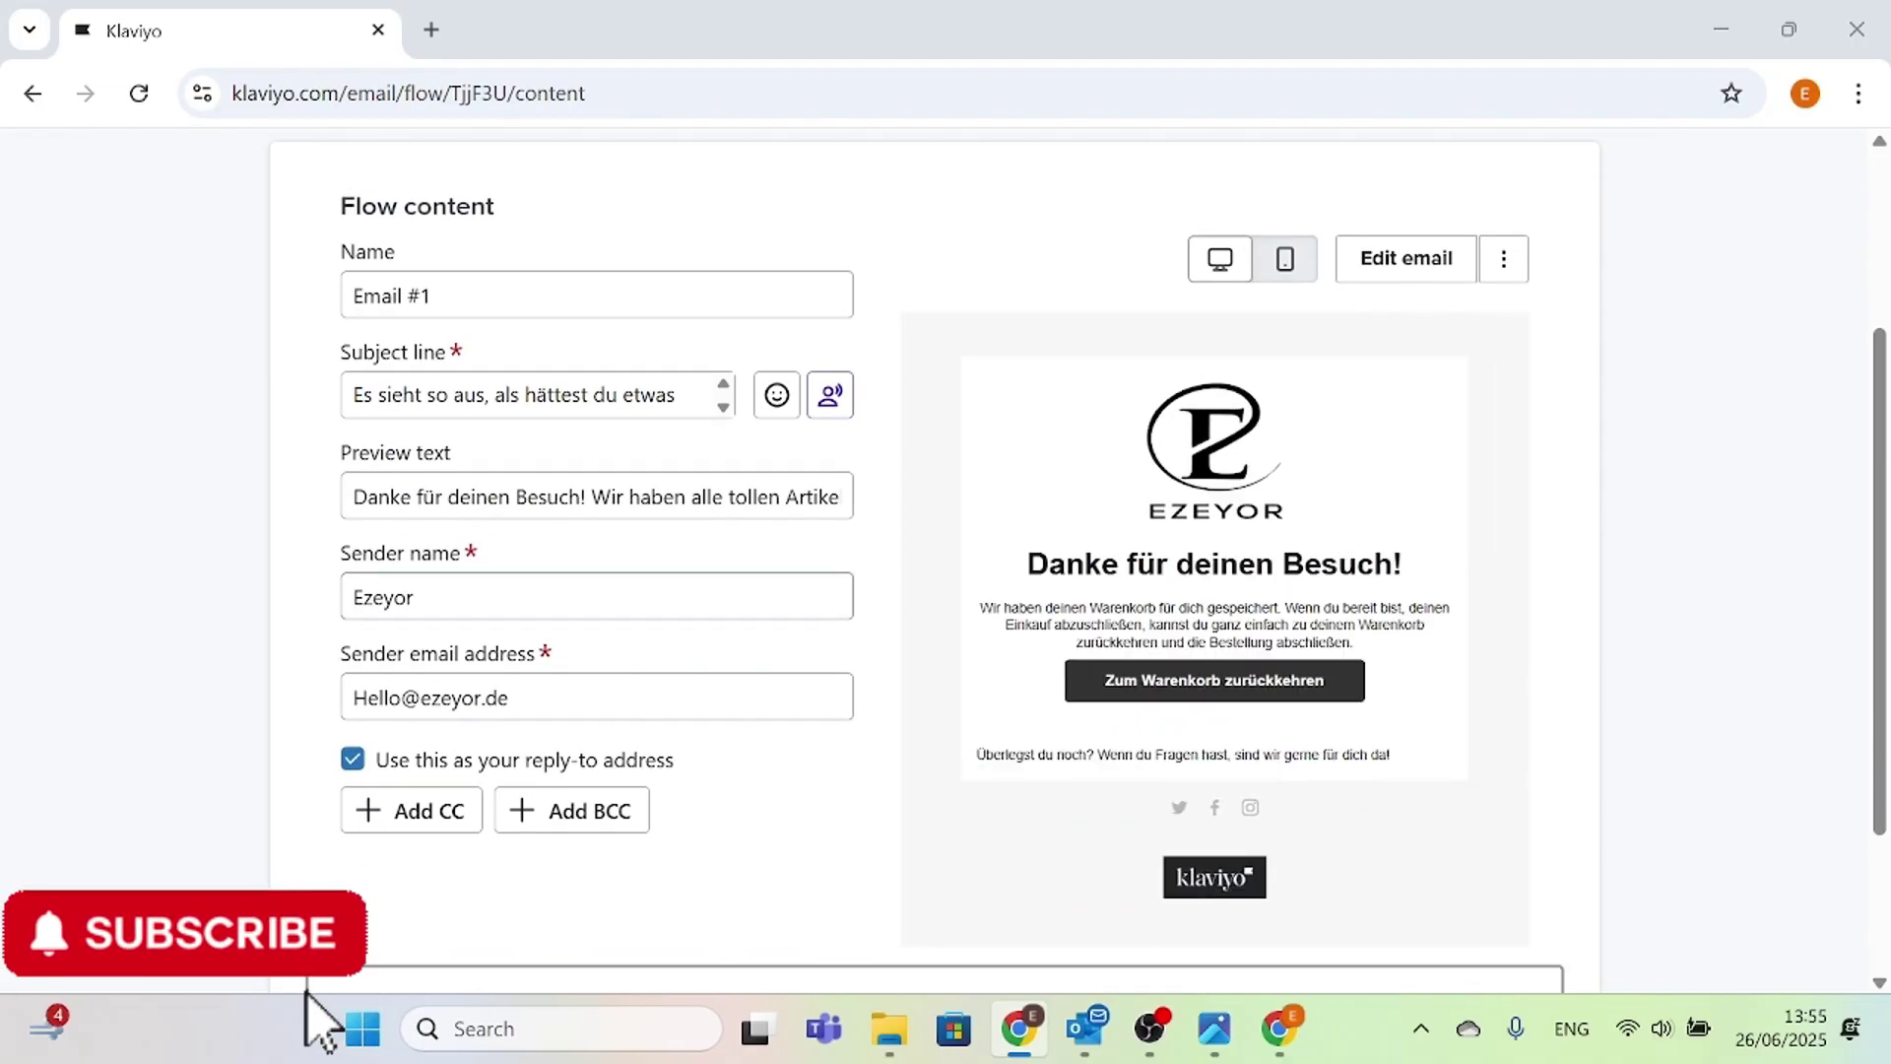
{"action": "scroll", "coordinate": [203, 965], "scroll_direction": "up", "scroll_amount": 2}
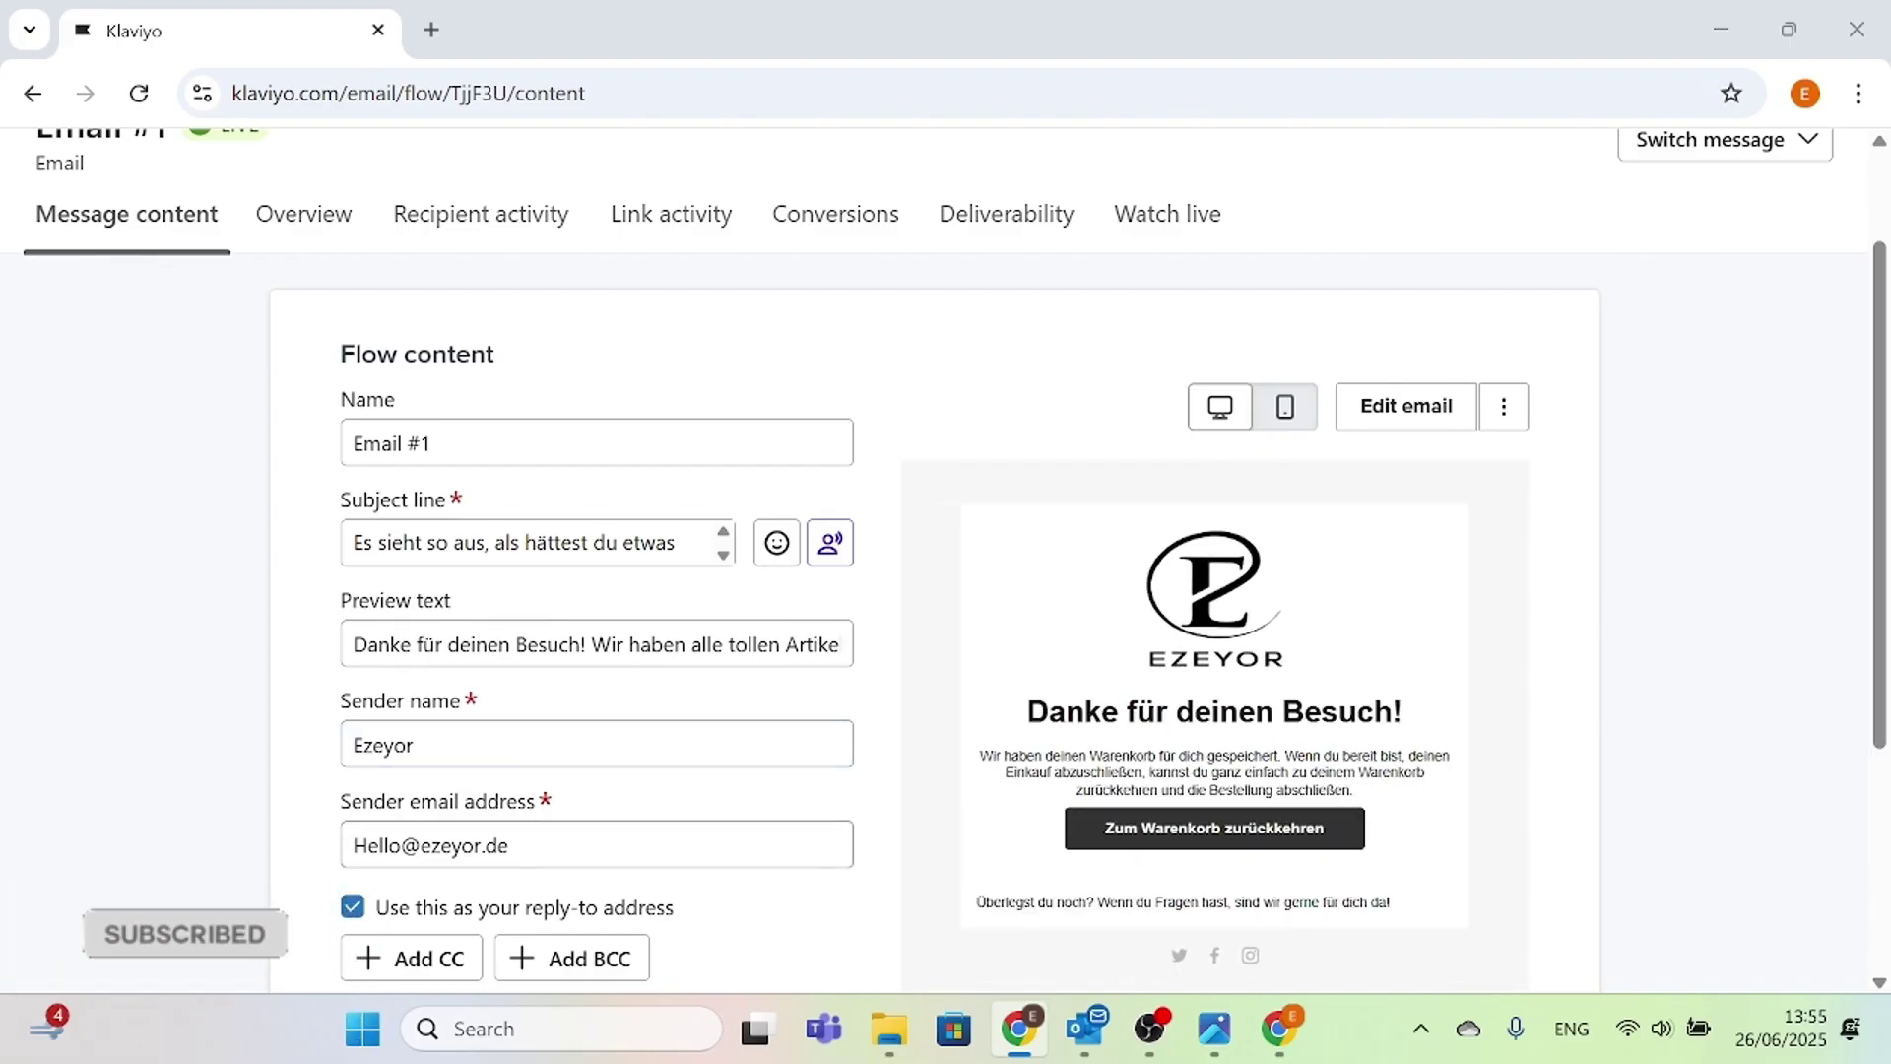
{"action": "scroll", "coordinate": [536, 730], "scroll_direction": "up", "scroll_amount": 2}
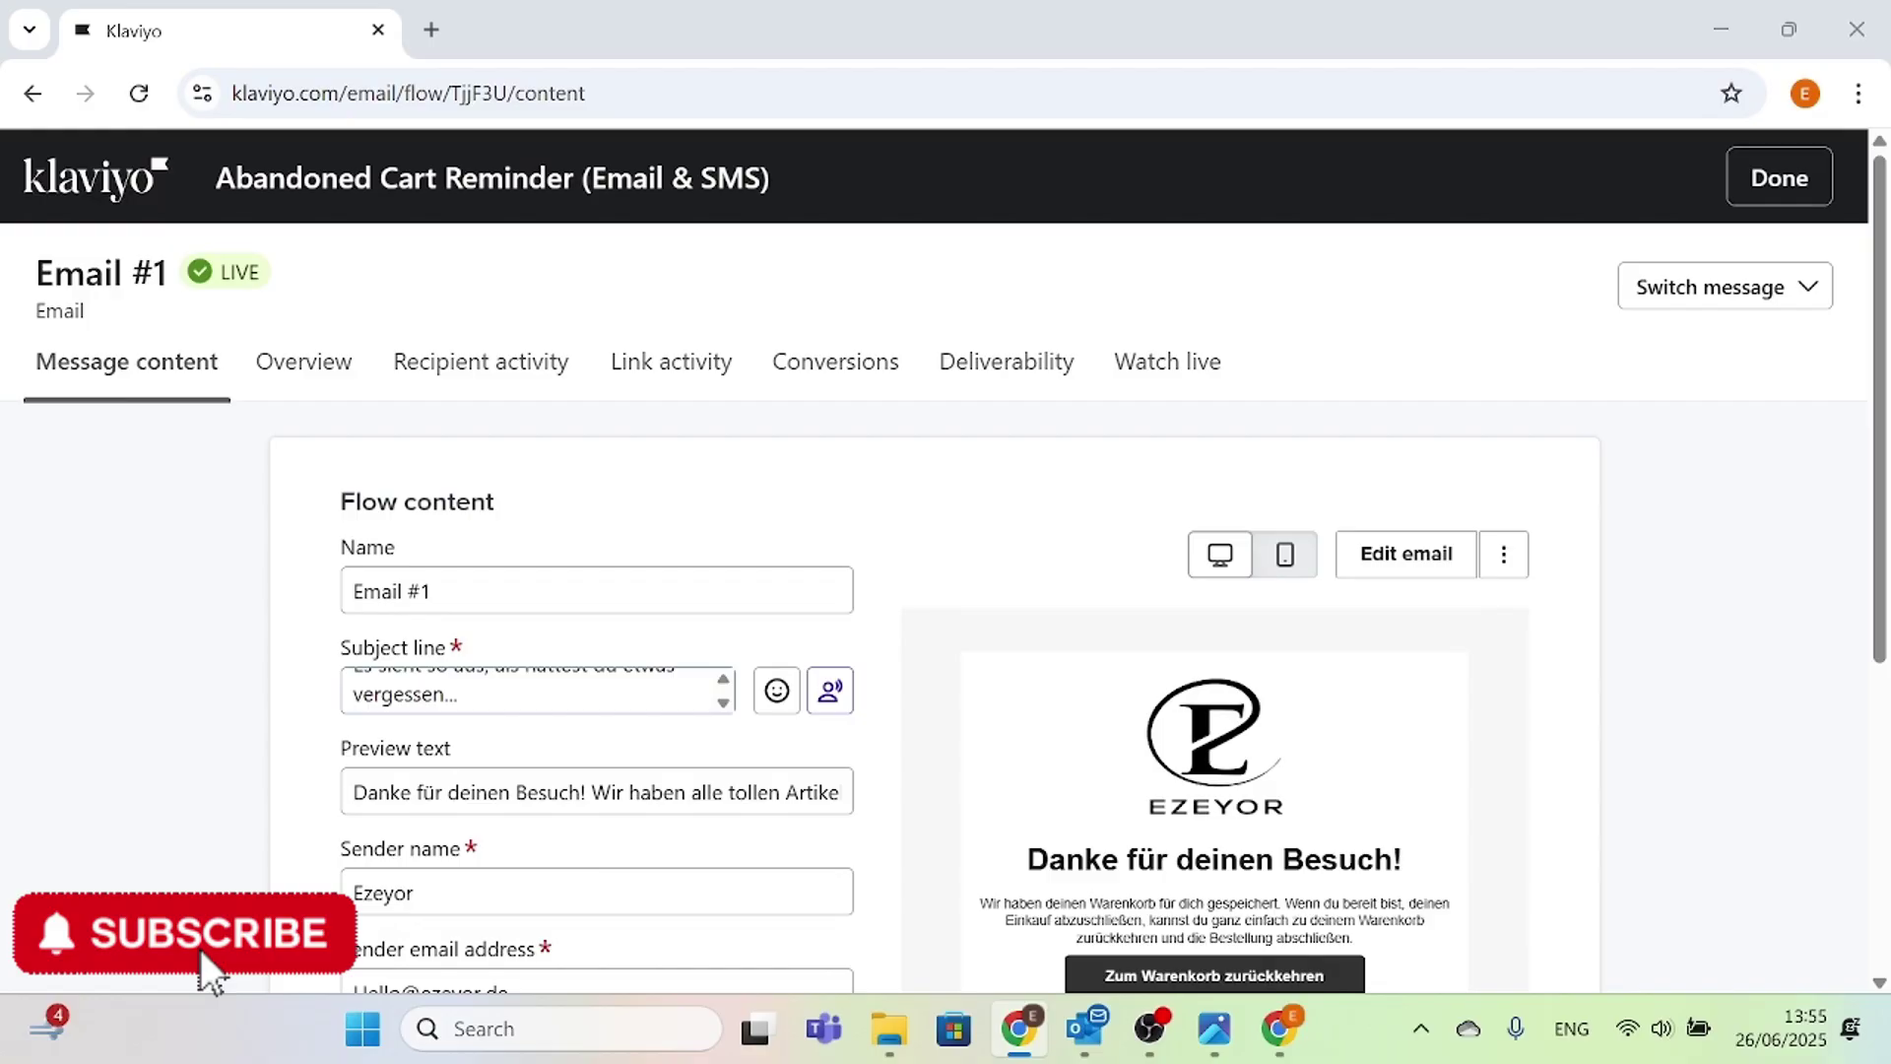
{"action": "scroll", "coordinate": [557, 616], "scroll_direction": "down", "scroll_amount": 2}
{"action": "scroll", "coordinate": [537, 595], "scroll_direction": "up", "scroll_amount": 1}
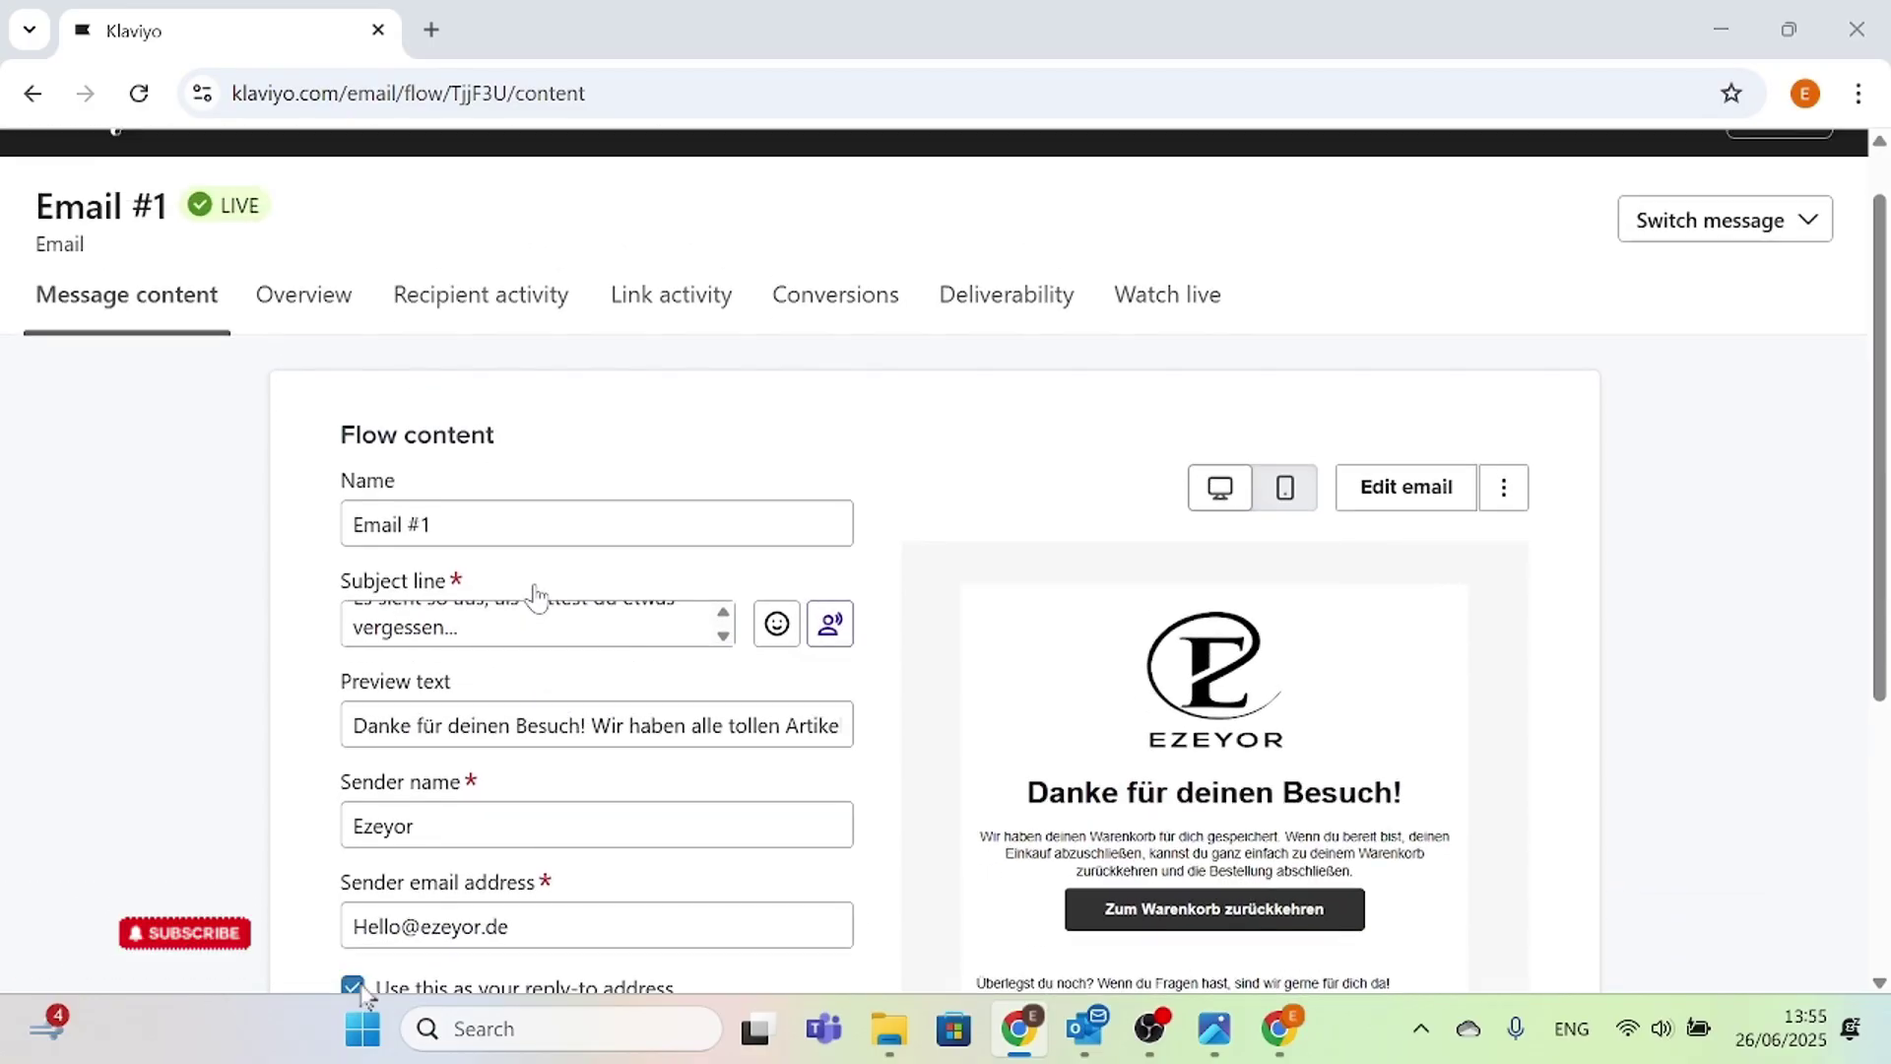
{"action": "scroll", "coordinate": [537, 596], "scroll_direction": "up", "scroll_amount": 1}
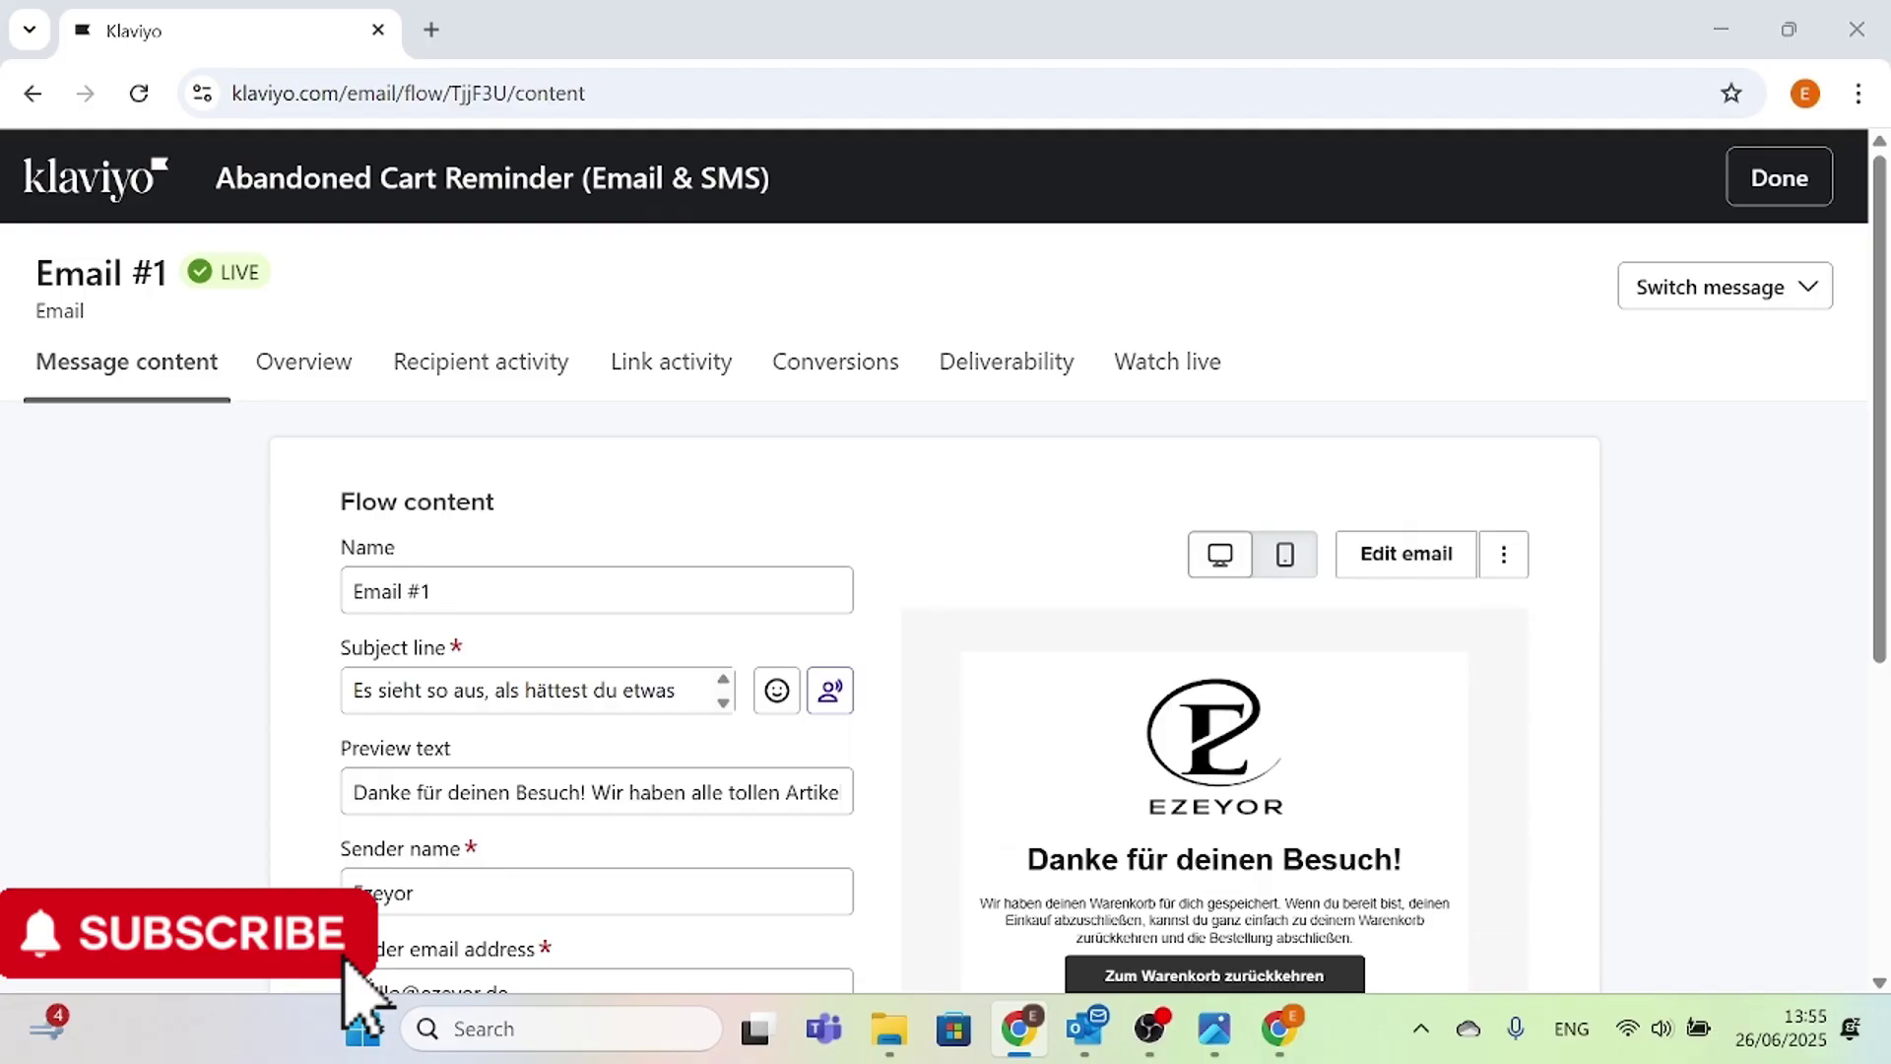
{"action": "left_click_drag", "start_coordinate": [1877, 384], "coordinate": [1861, 463]}
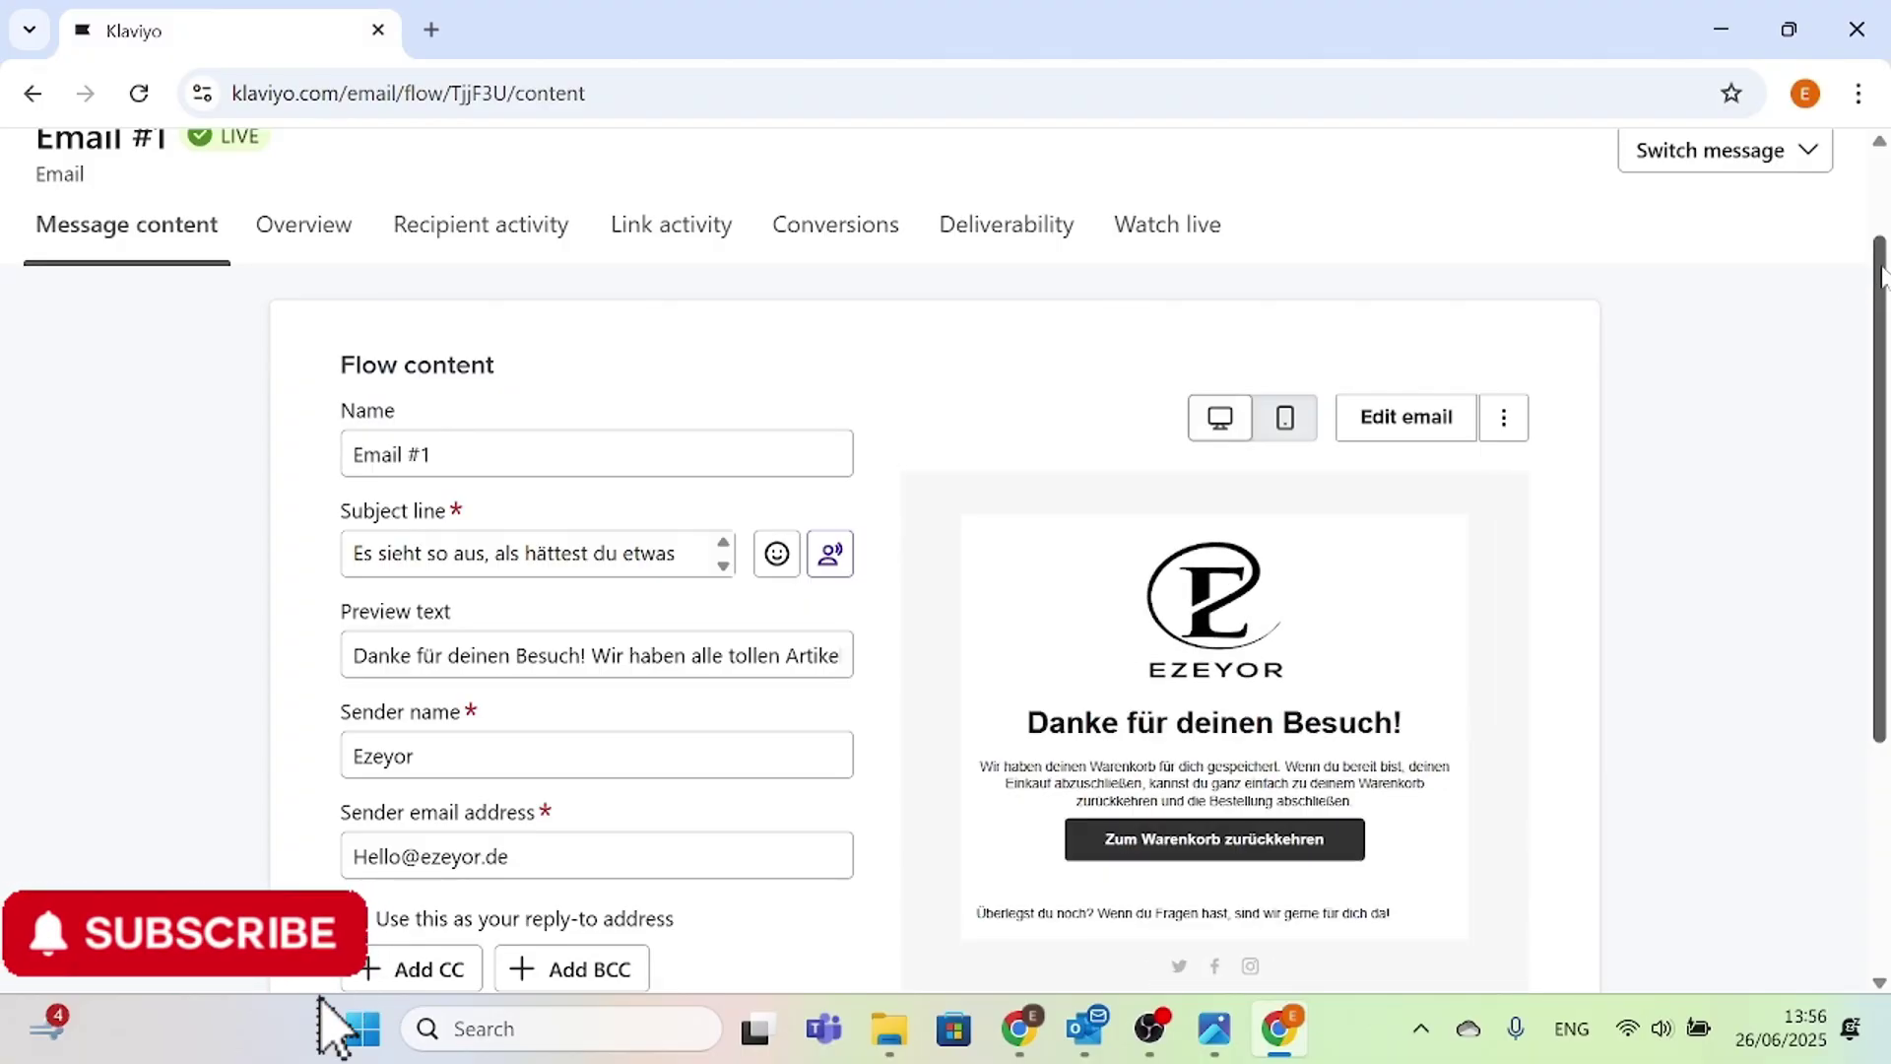
{"action": "scroll", "coordinate": [286, 241], "scroll_direction": "up", "scroll_amount": 1}
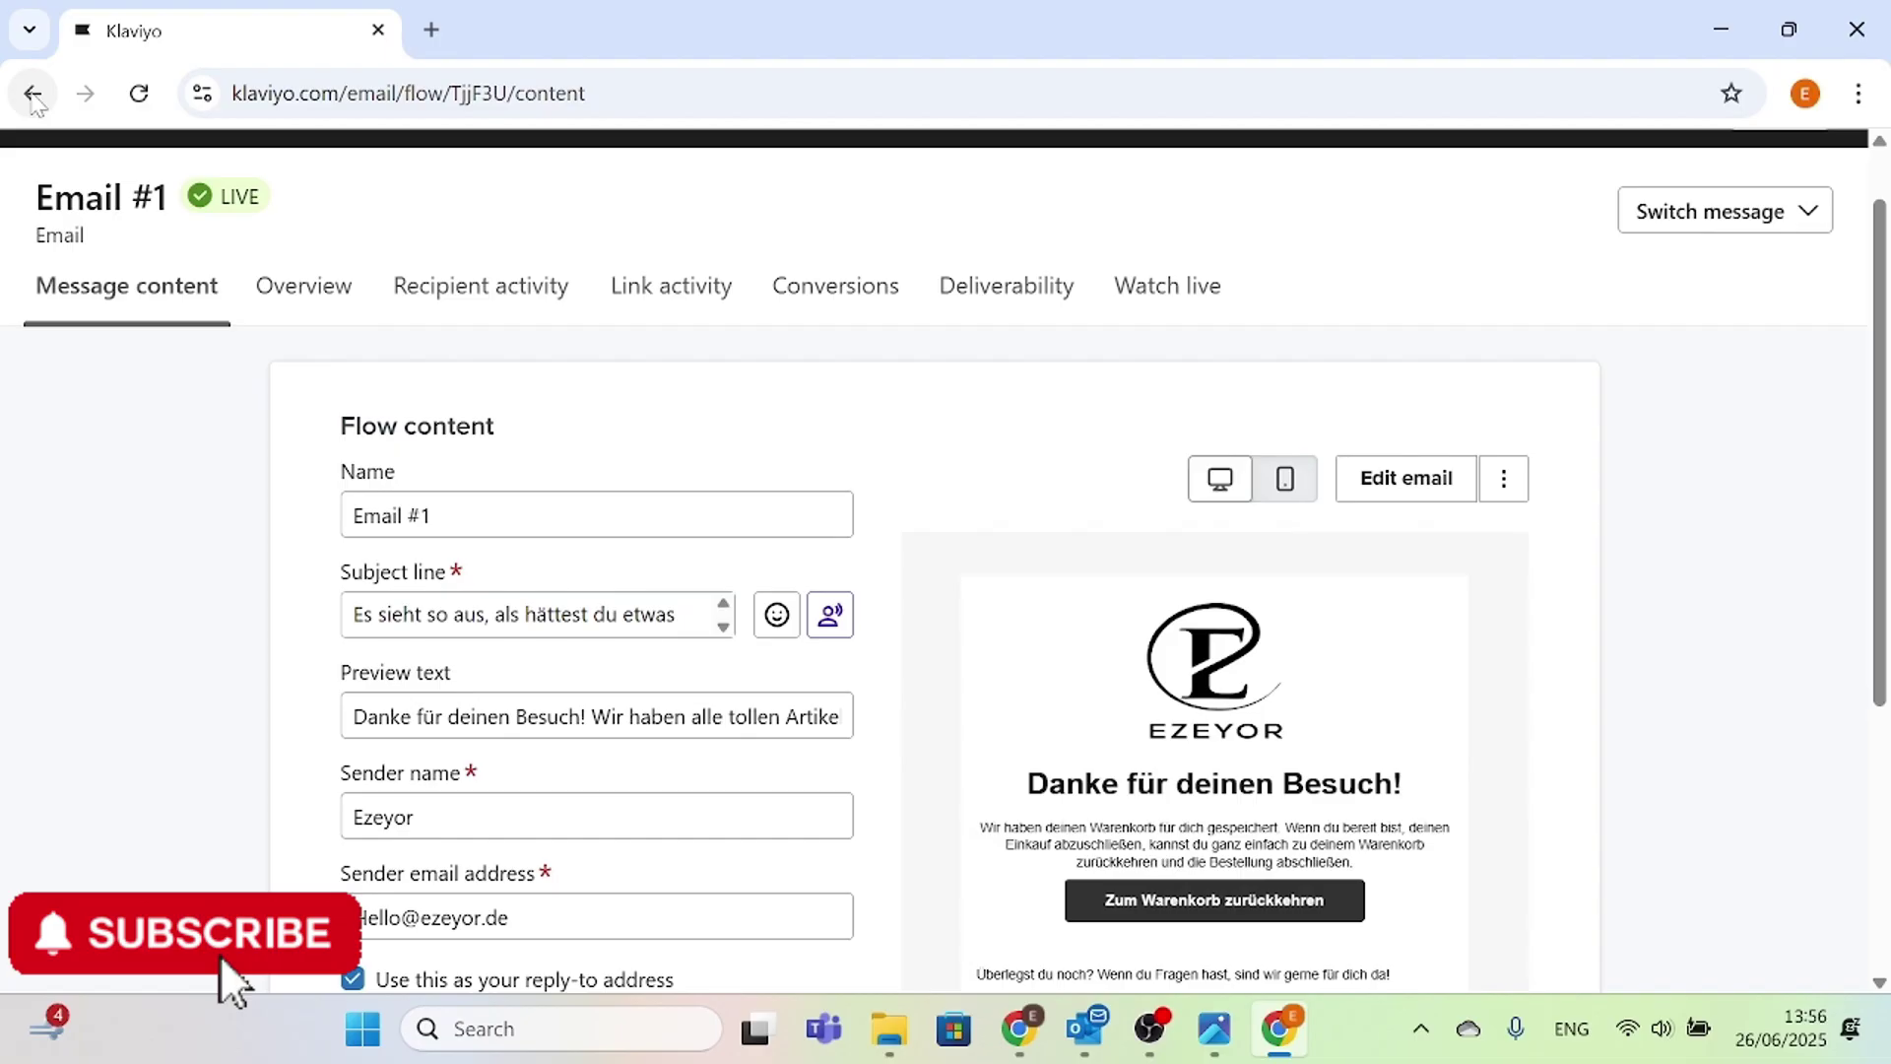
{"action": "left_click", "coordinate": [33, 93]}
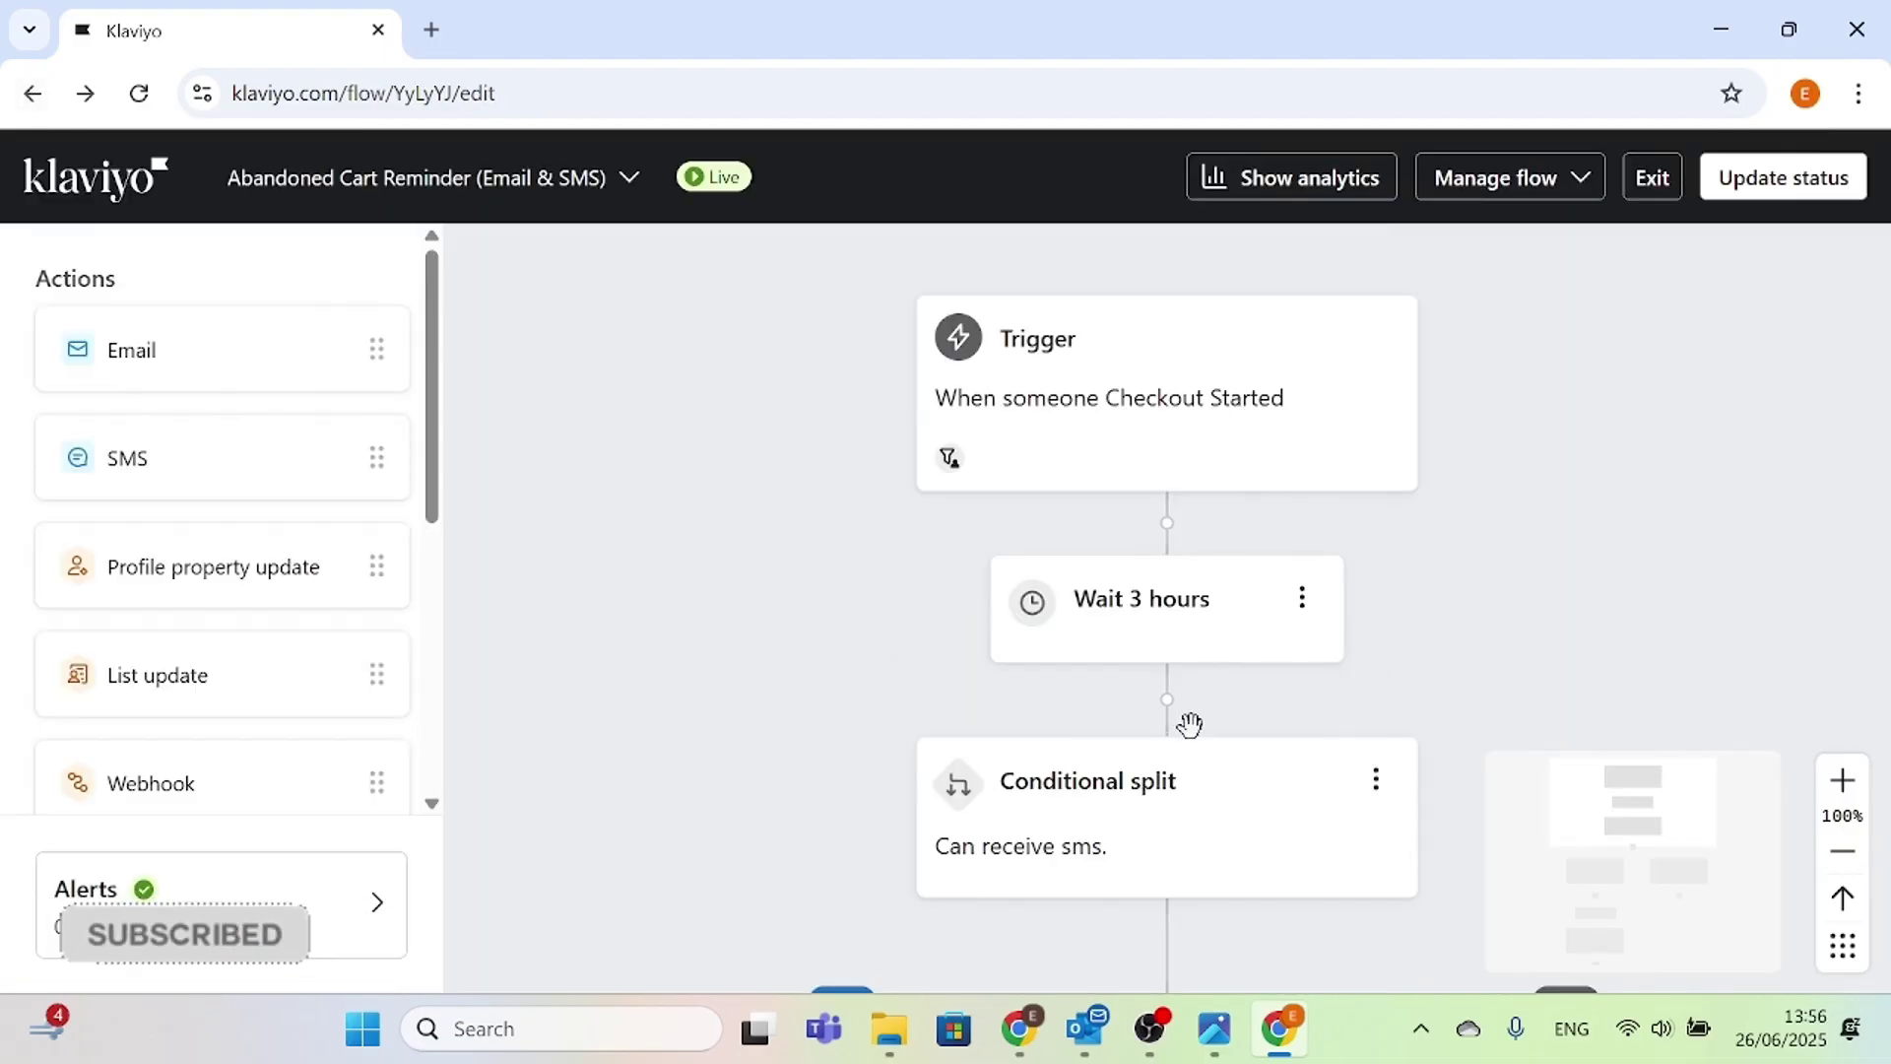
- Keep SMS #1 on the Yes branch set to Live
{"action": "scroll", "coordinate": [1190, 728], "scroll_direction": "down", "scroll_amount": 3}
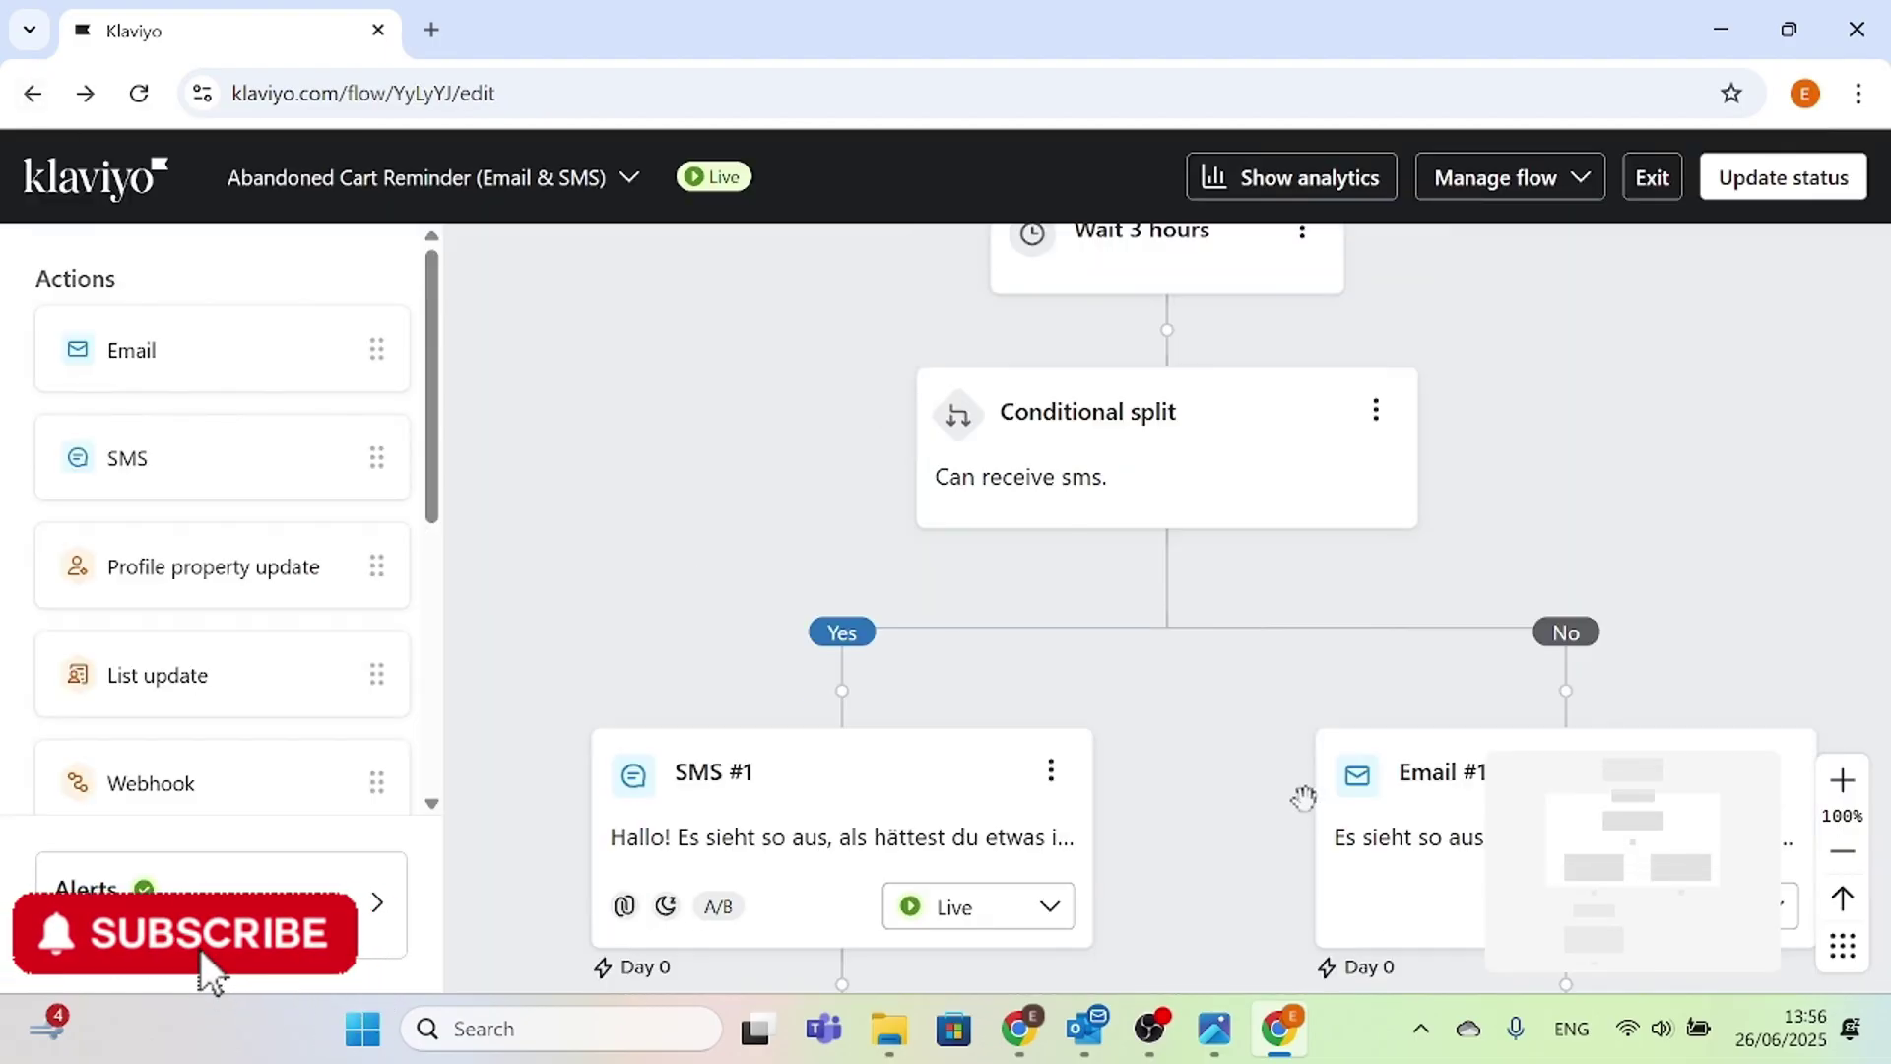
{"action": "scroll", "coordinate": [1304, 789], "scroll_direction": "down", "scroll_amount": 3}
{"action": "scroll", "coordinate": [1291, 788], "scroll_direction": "down", "scroll_amount": 2}
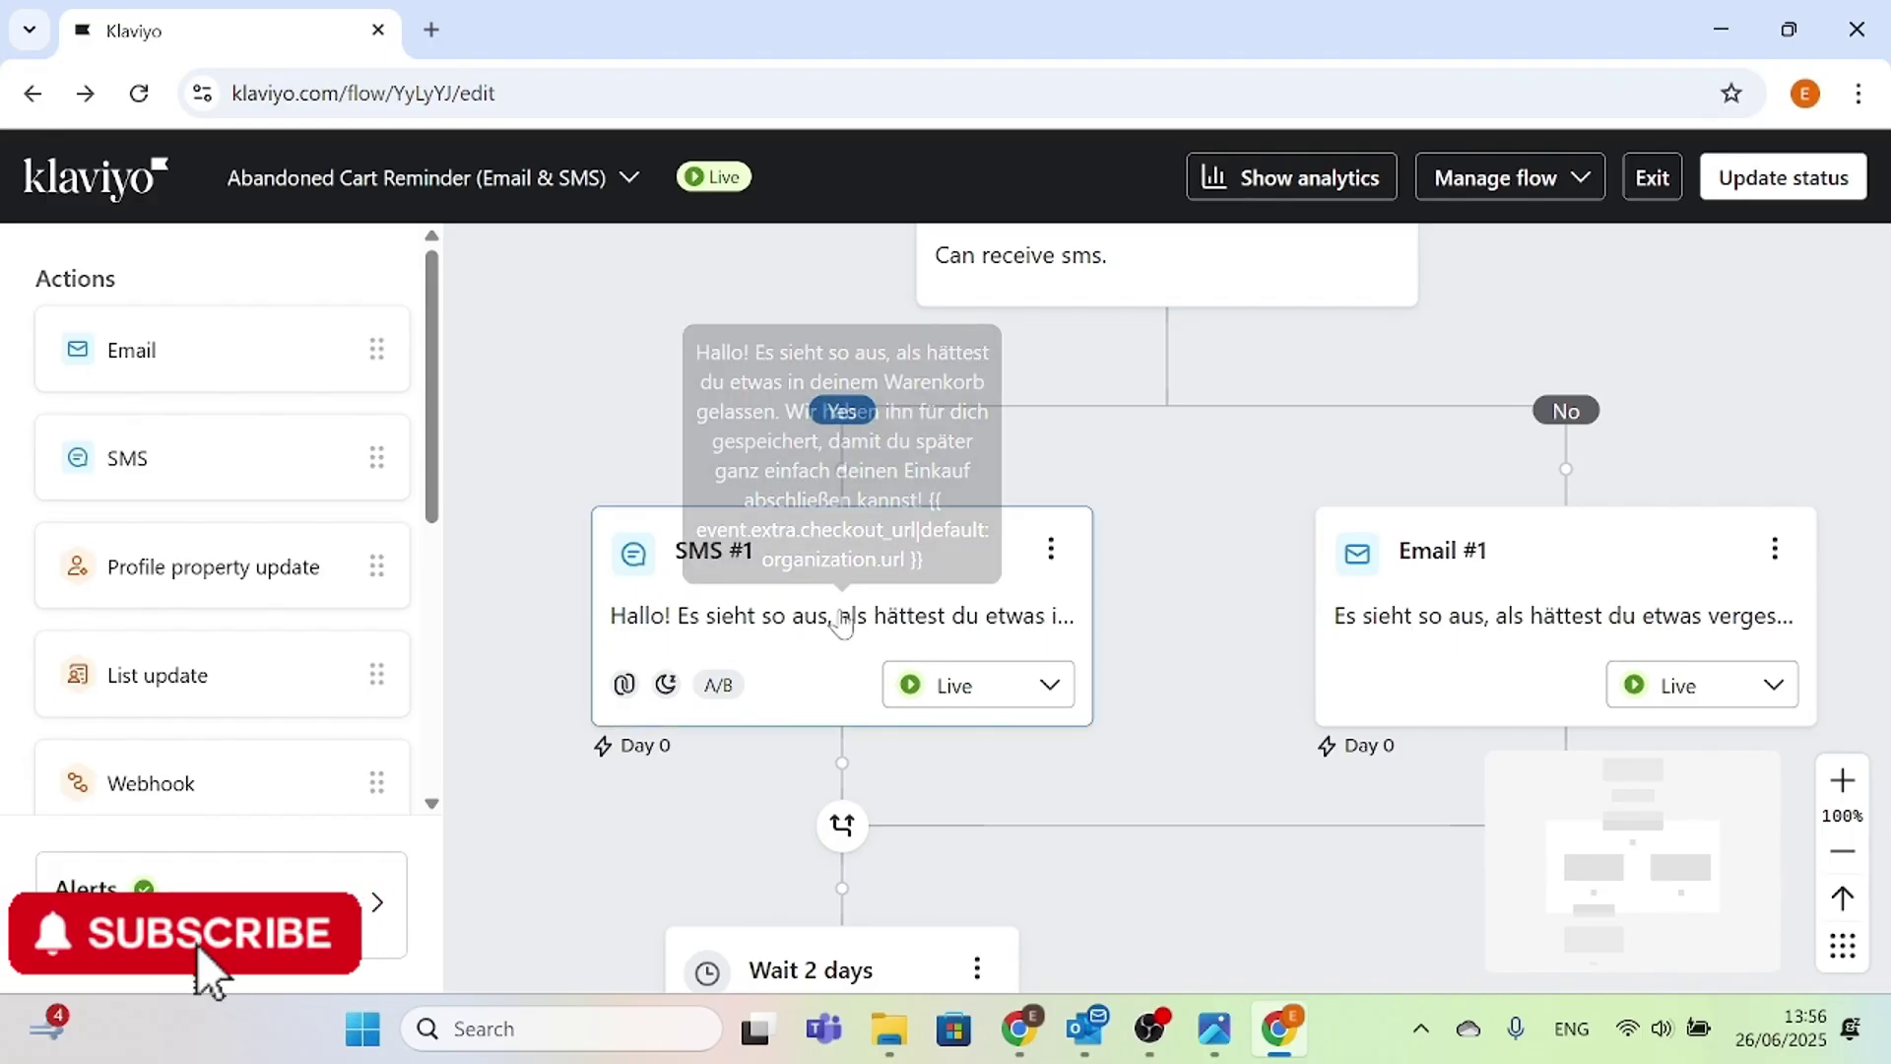
{"action": "left_click", "coordinate": [1046, 683]}
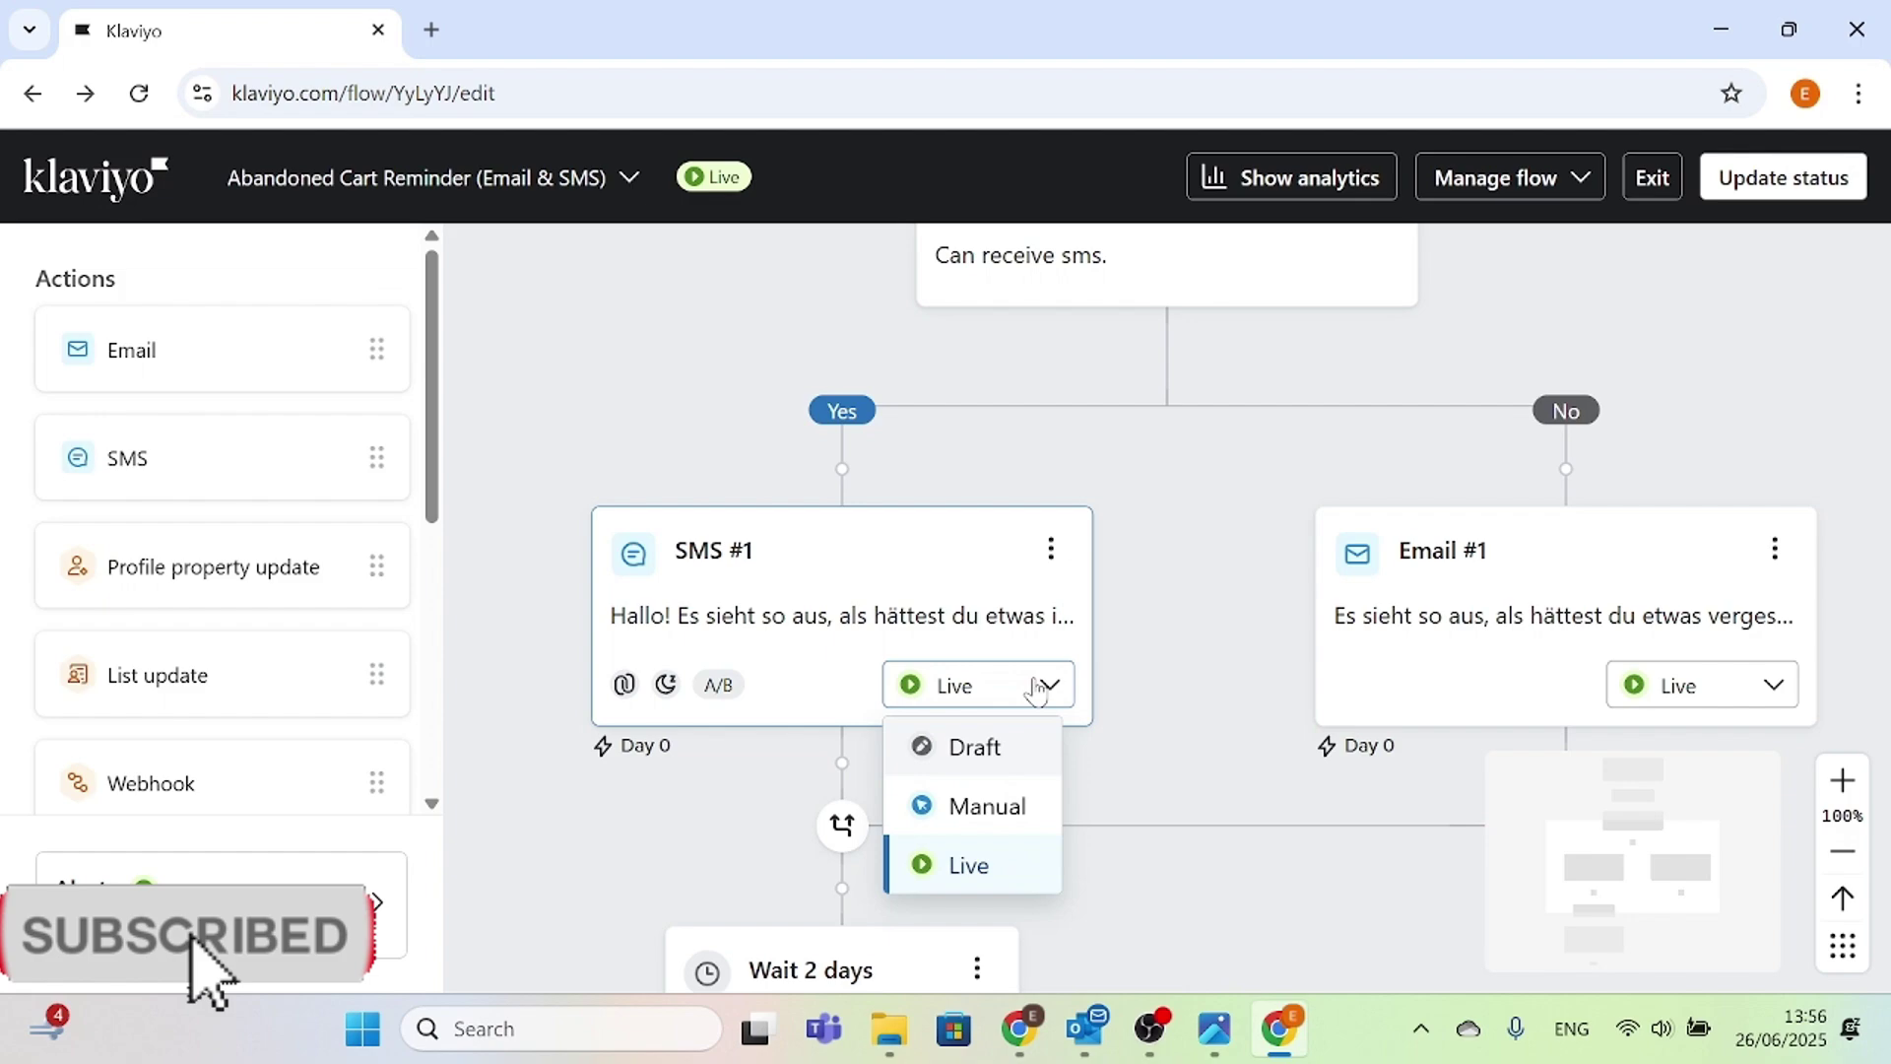
{"action": "left_click", "coordinate": [973, 868]}
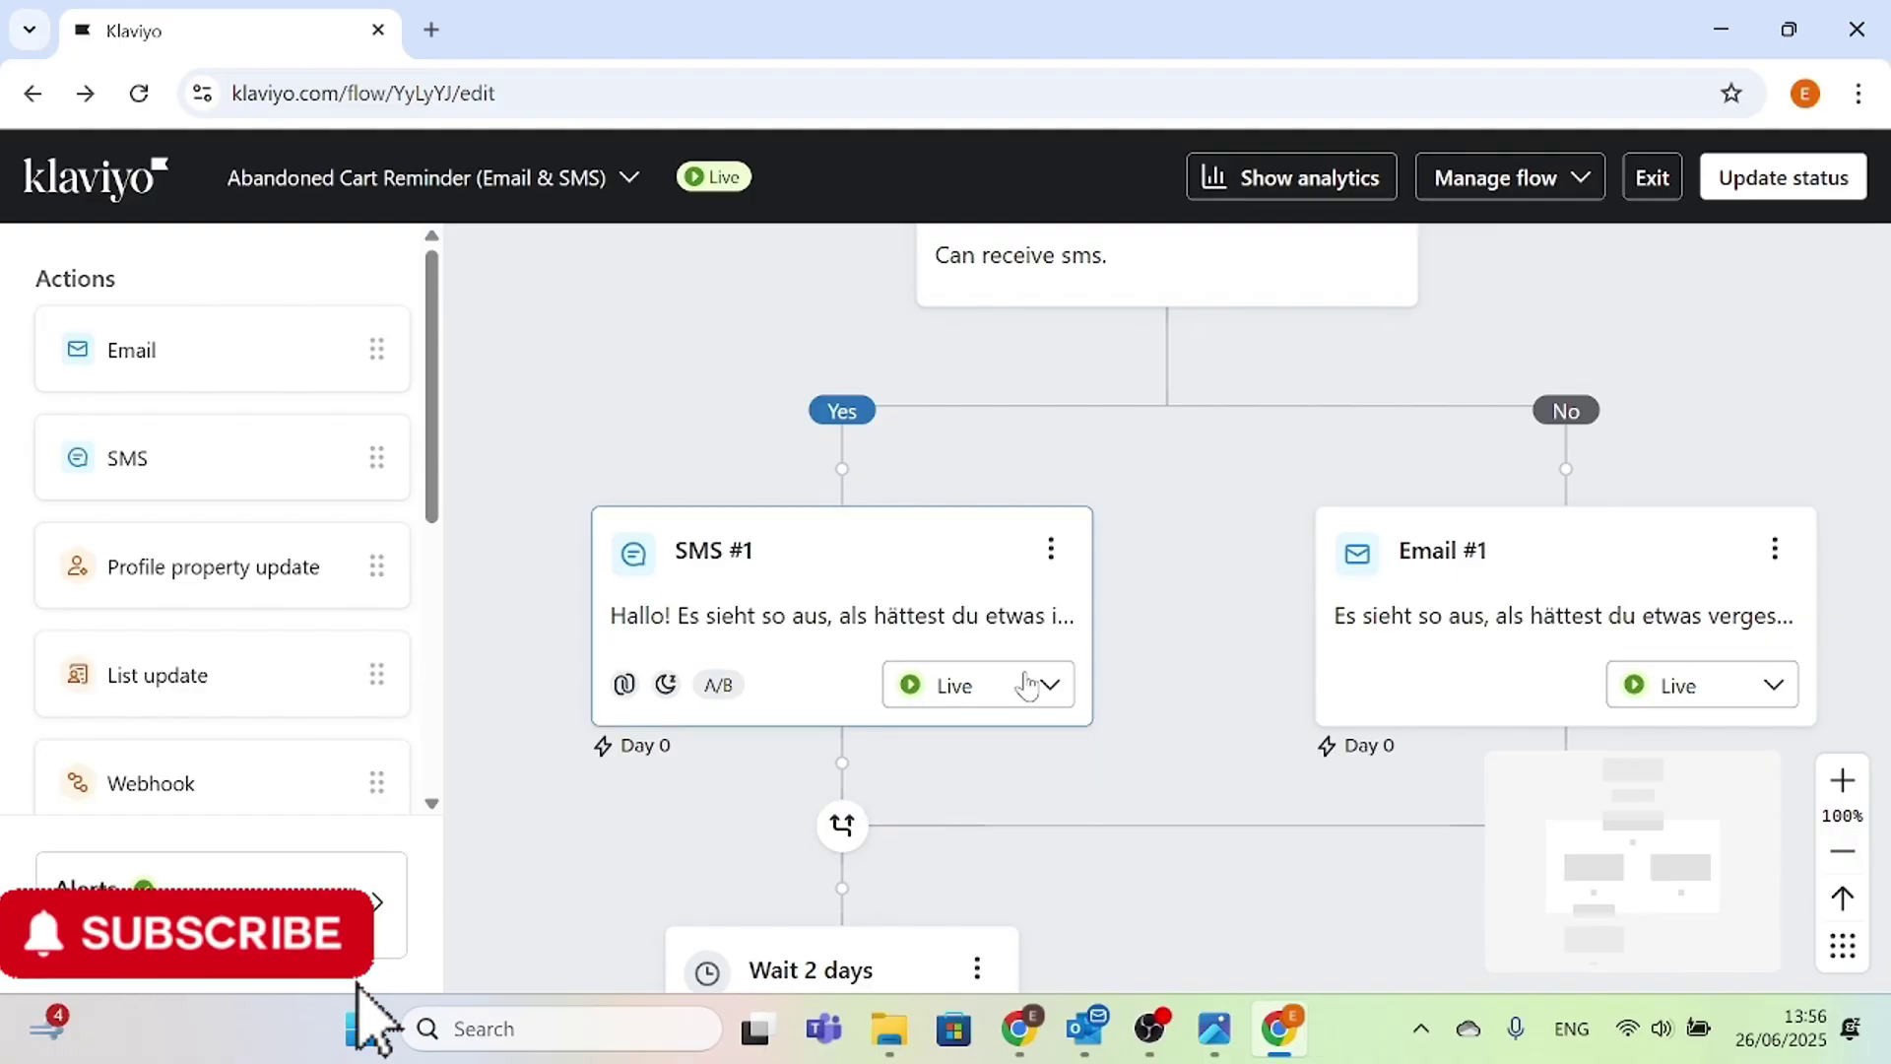
- Try Draft and Manual on Email #1, then leave it set to Live
{"action": "left_click", "coordinate": [1774, 694]}
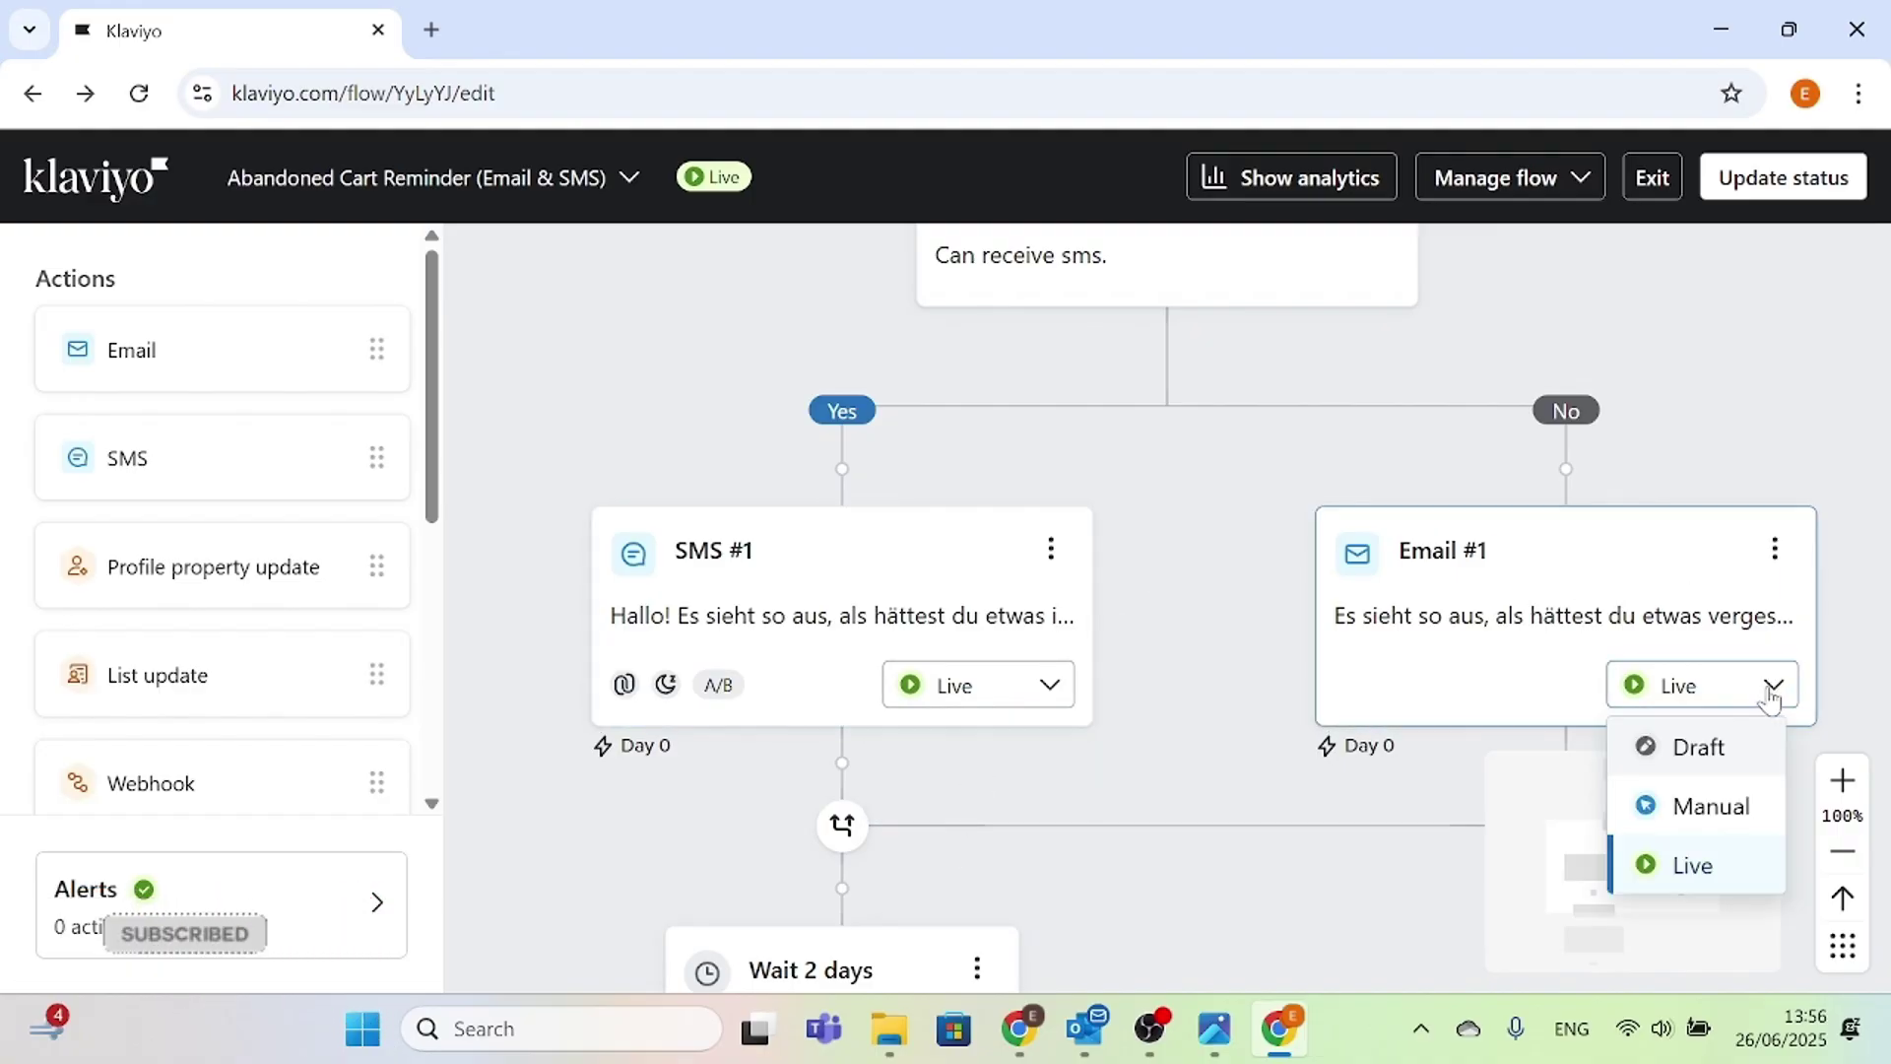
{"action": "left_click", "coordinate": [1694, 868]}
{"action": "left_click", "coordinate": [1769, 694]}
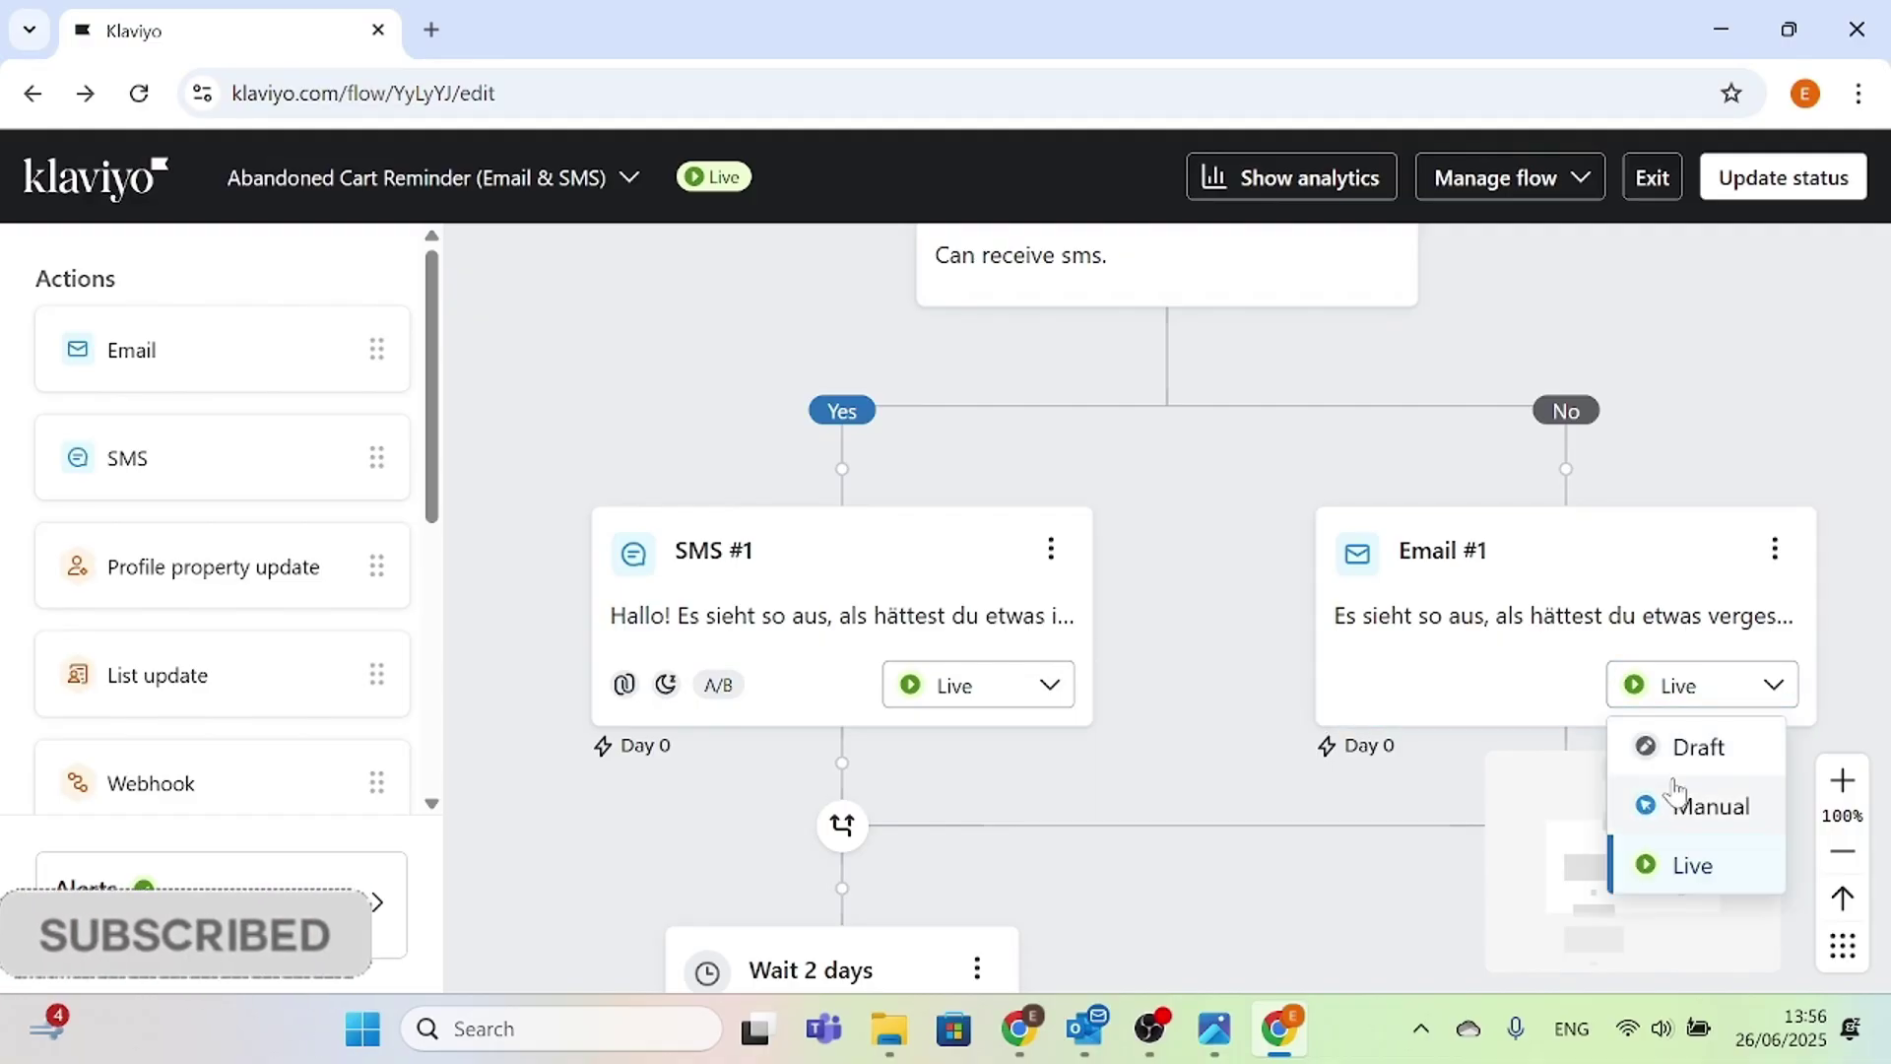
{"action": "left_click", "coordinate": [1711, 697]}
{"action": "left_click", "coordinate": [1778, 692]}
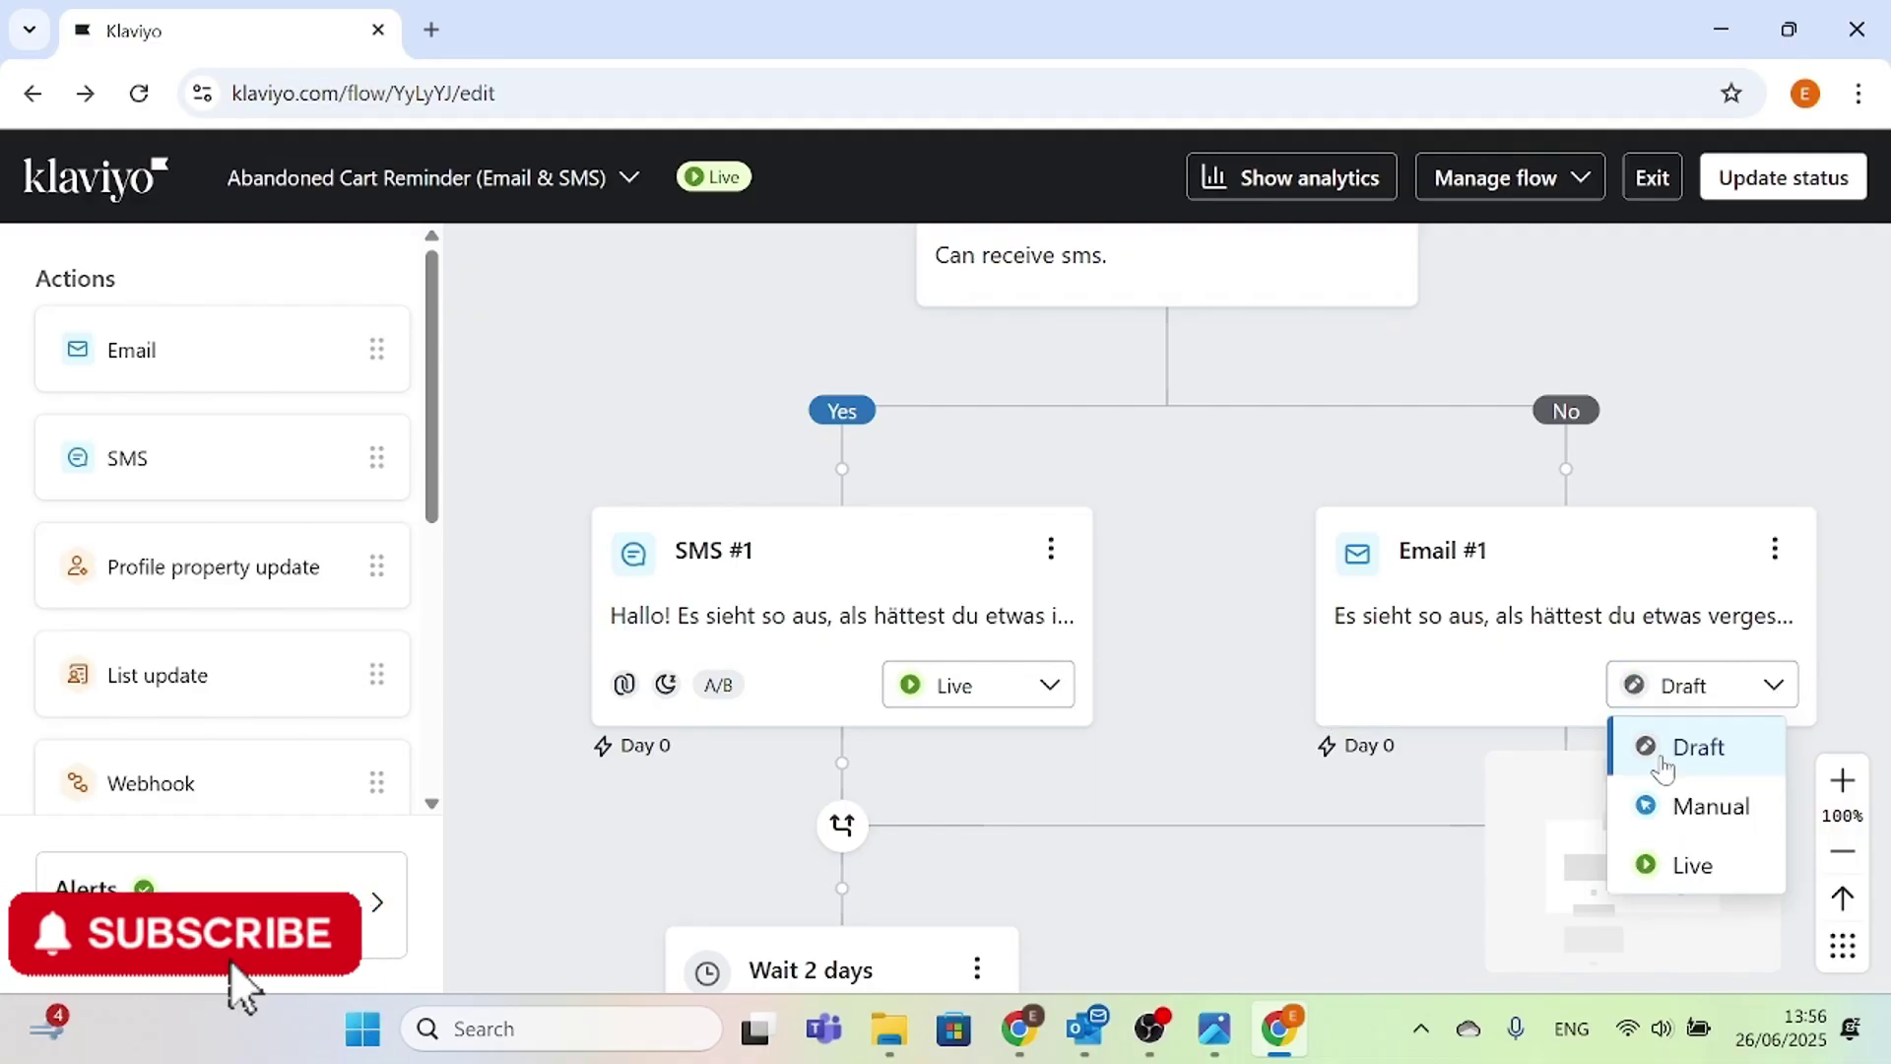
{"action": "left_click", "coordinate": [1725, 775]}
{"action": "left_click", "coordinate": [1769, 694]}
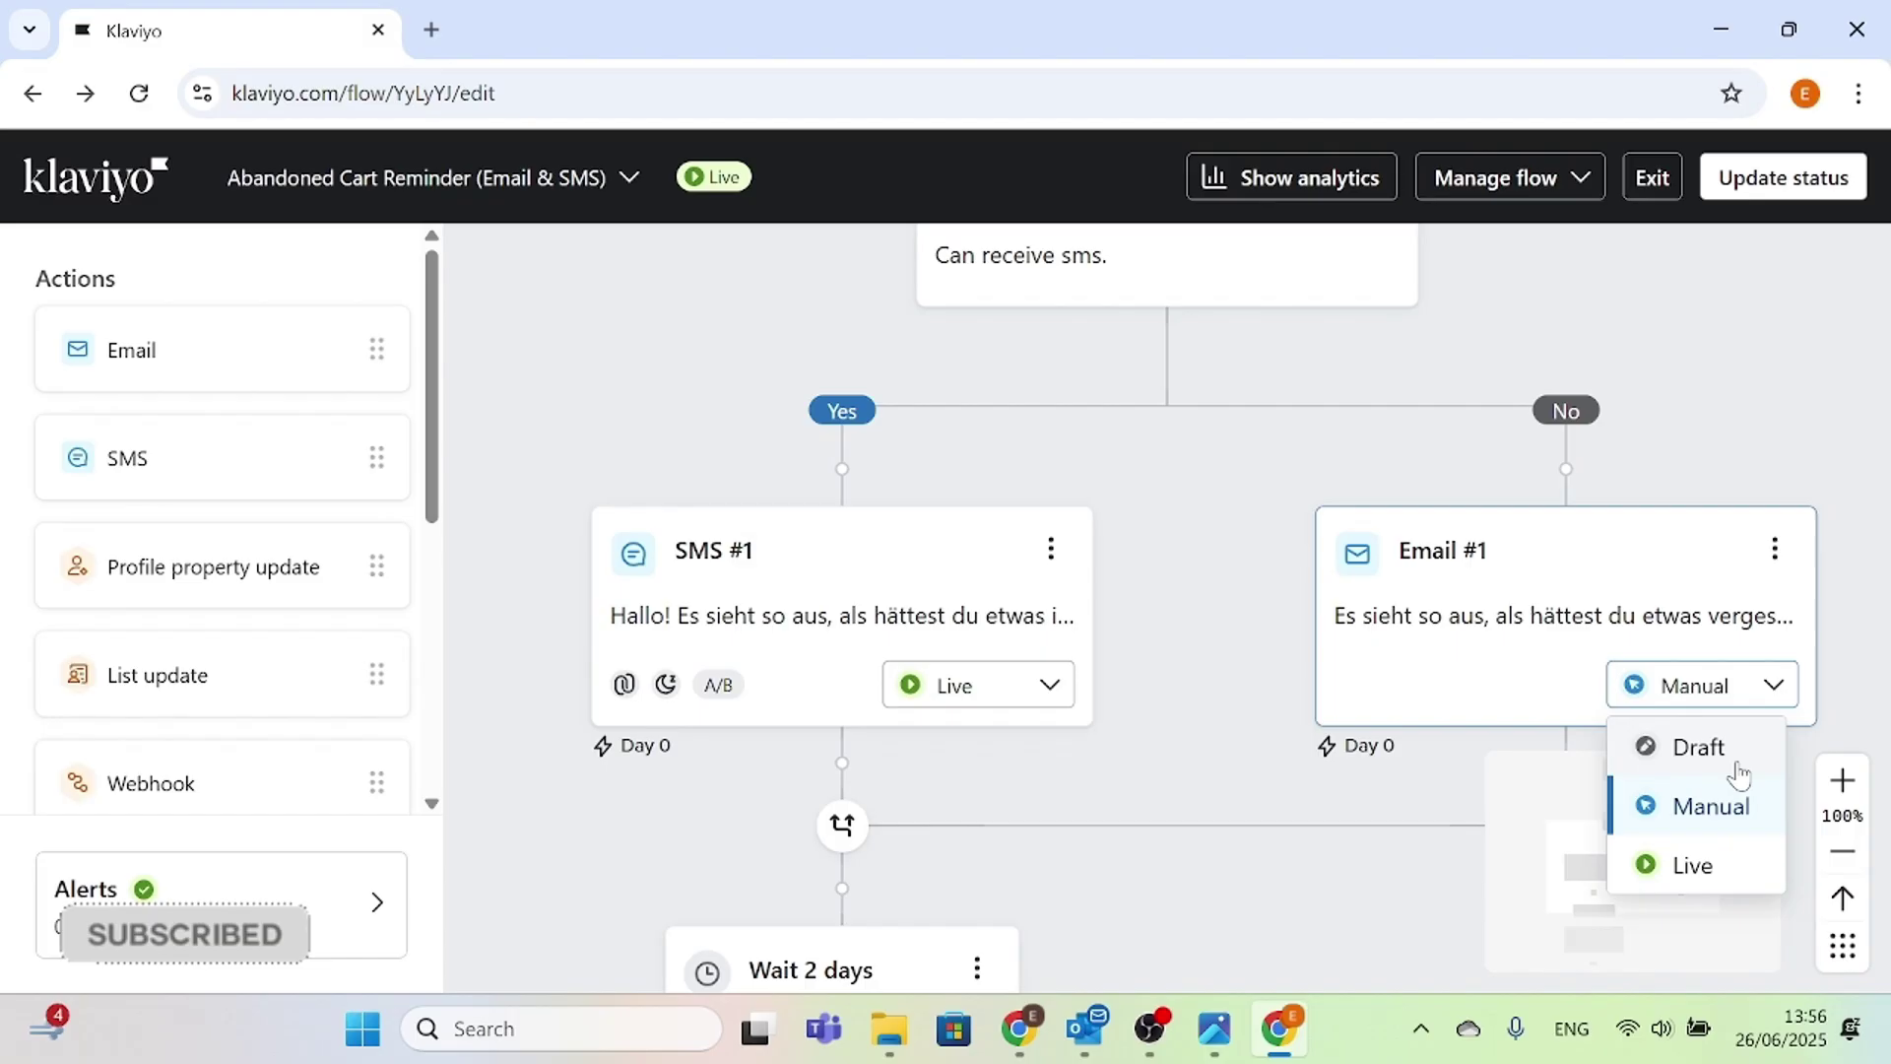
{"action": "left_click", "coordinate": [1707, 861]}
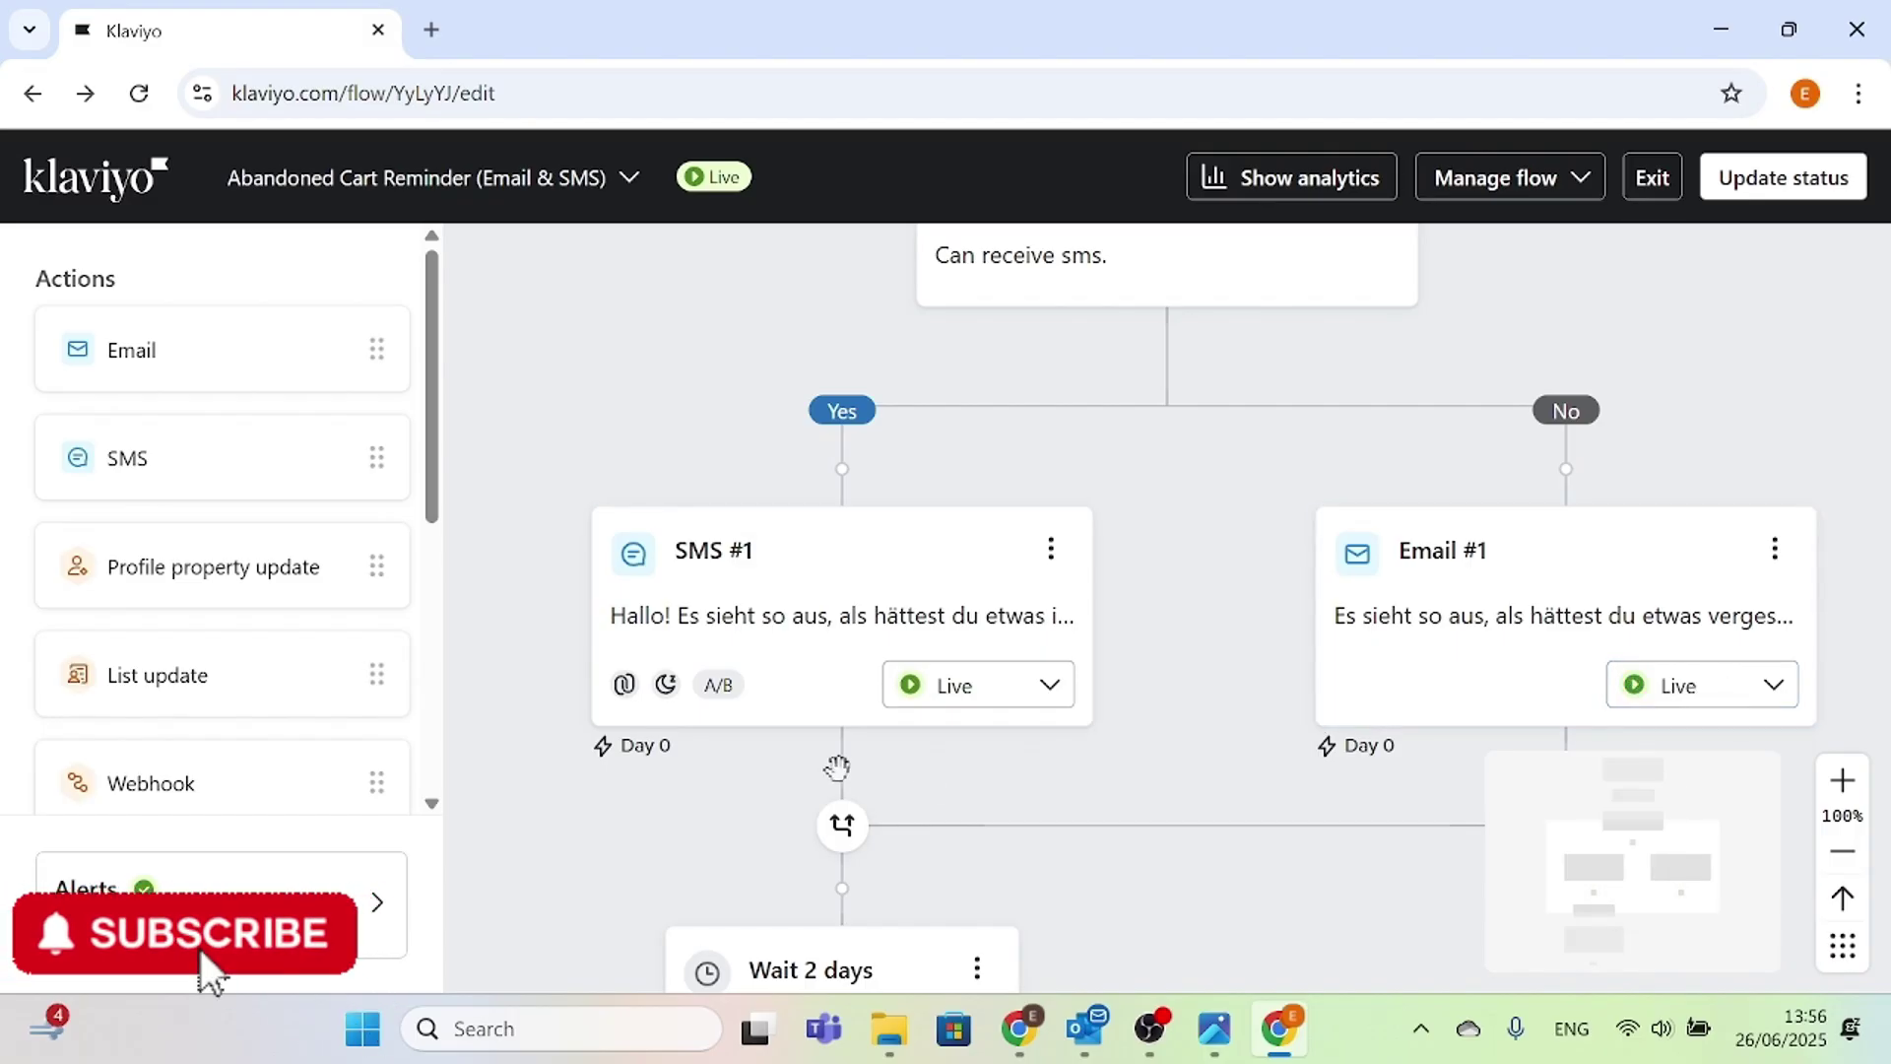
- Check the Wait 2 days step's time delay details without changes and scroll down to Email #2
{"action": "scroll", "coordinate": [1022, 670], "scroll_direction": "down", "scroll_amount": 4}
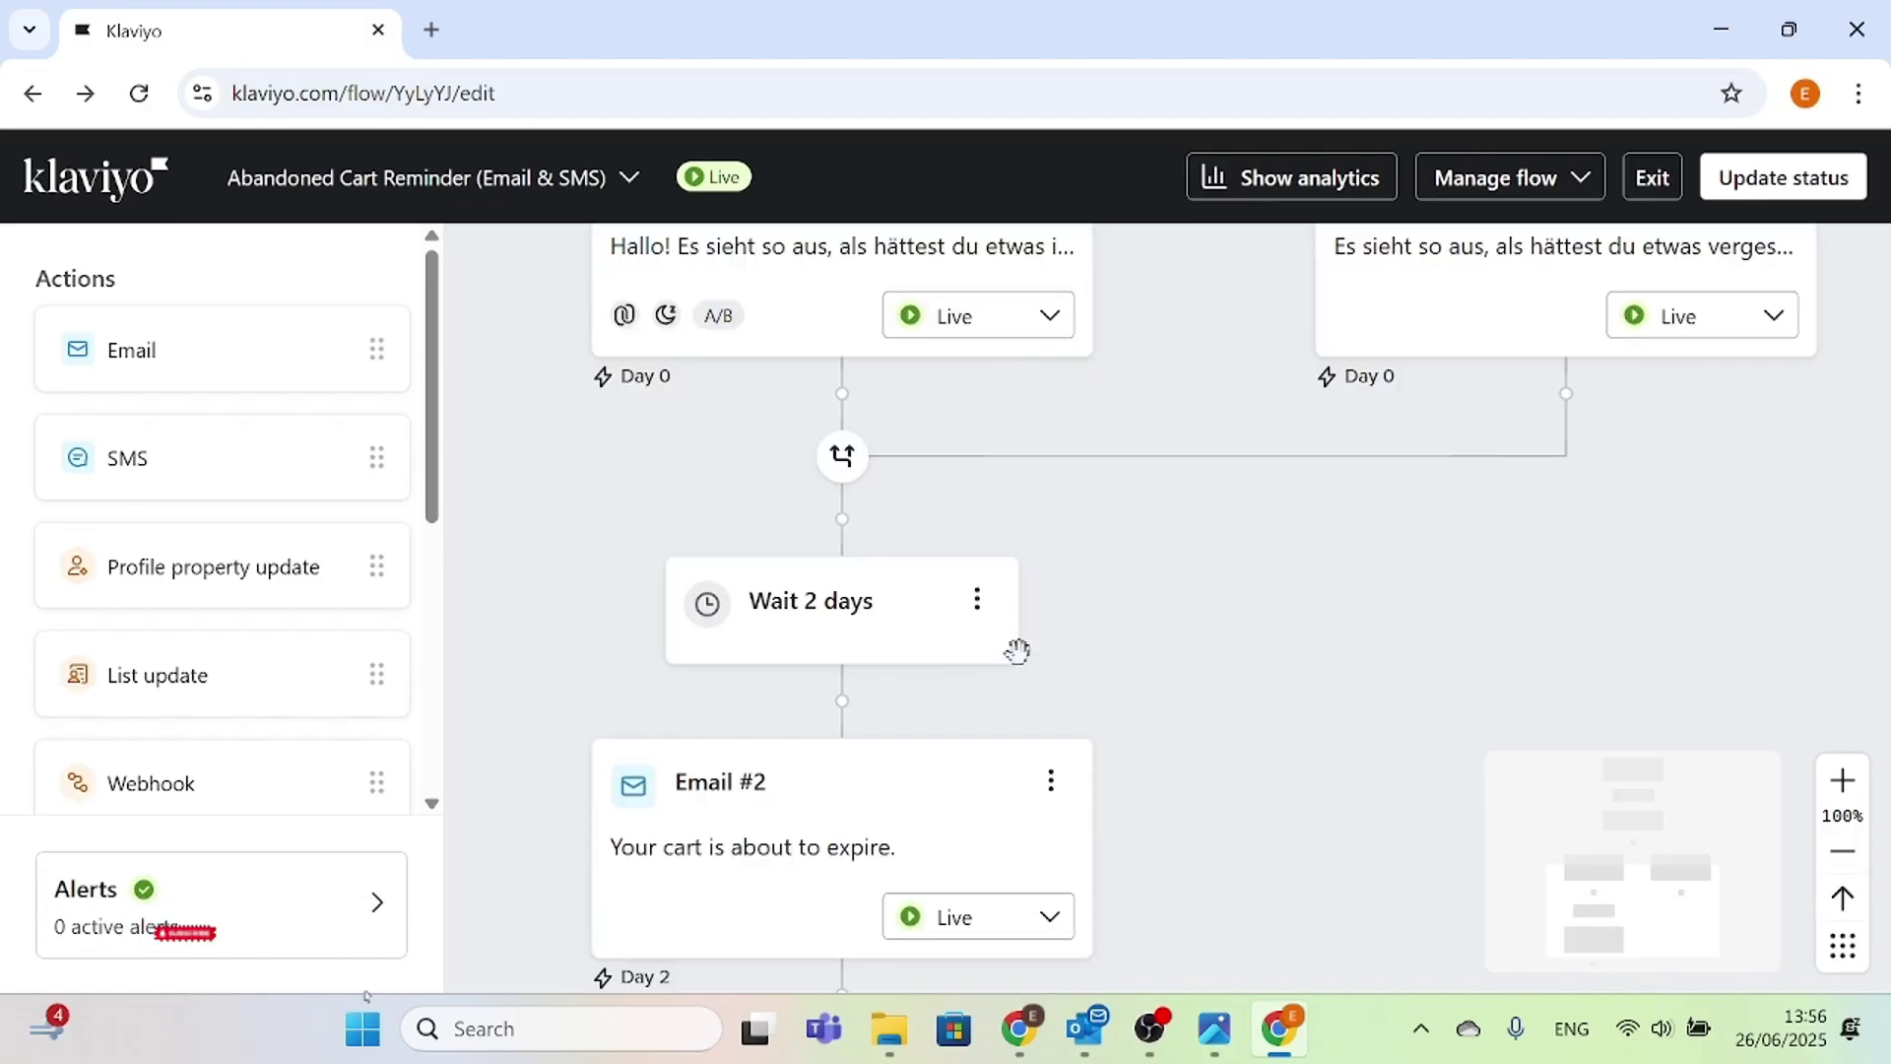
{"action": "scroll", "coordinate": [1019, 655], "scroll_direction": "up", "scroll_amount": 5}
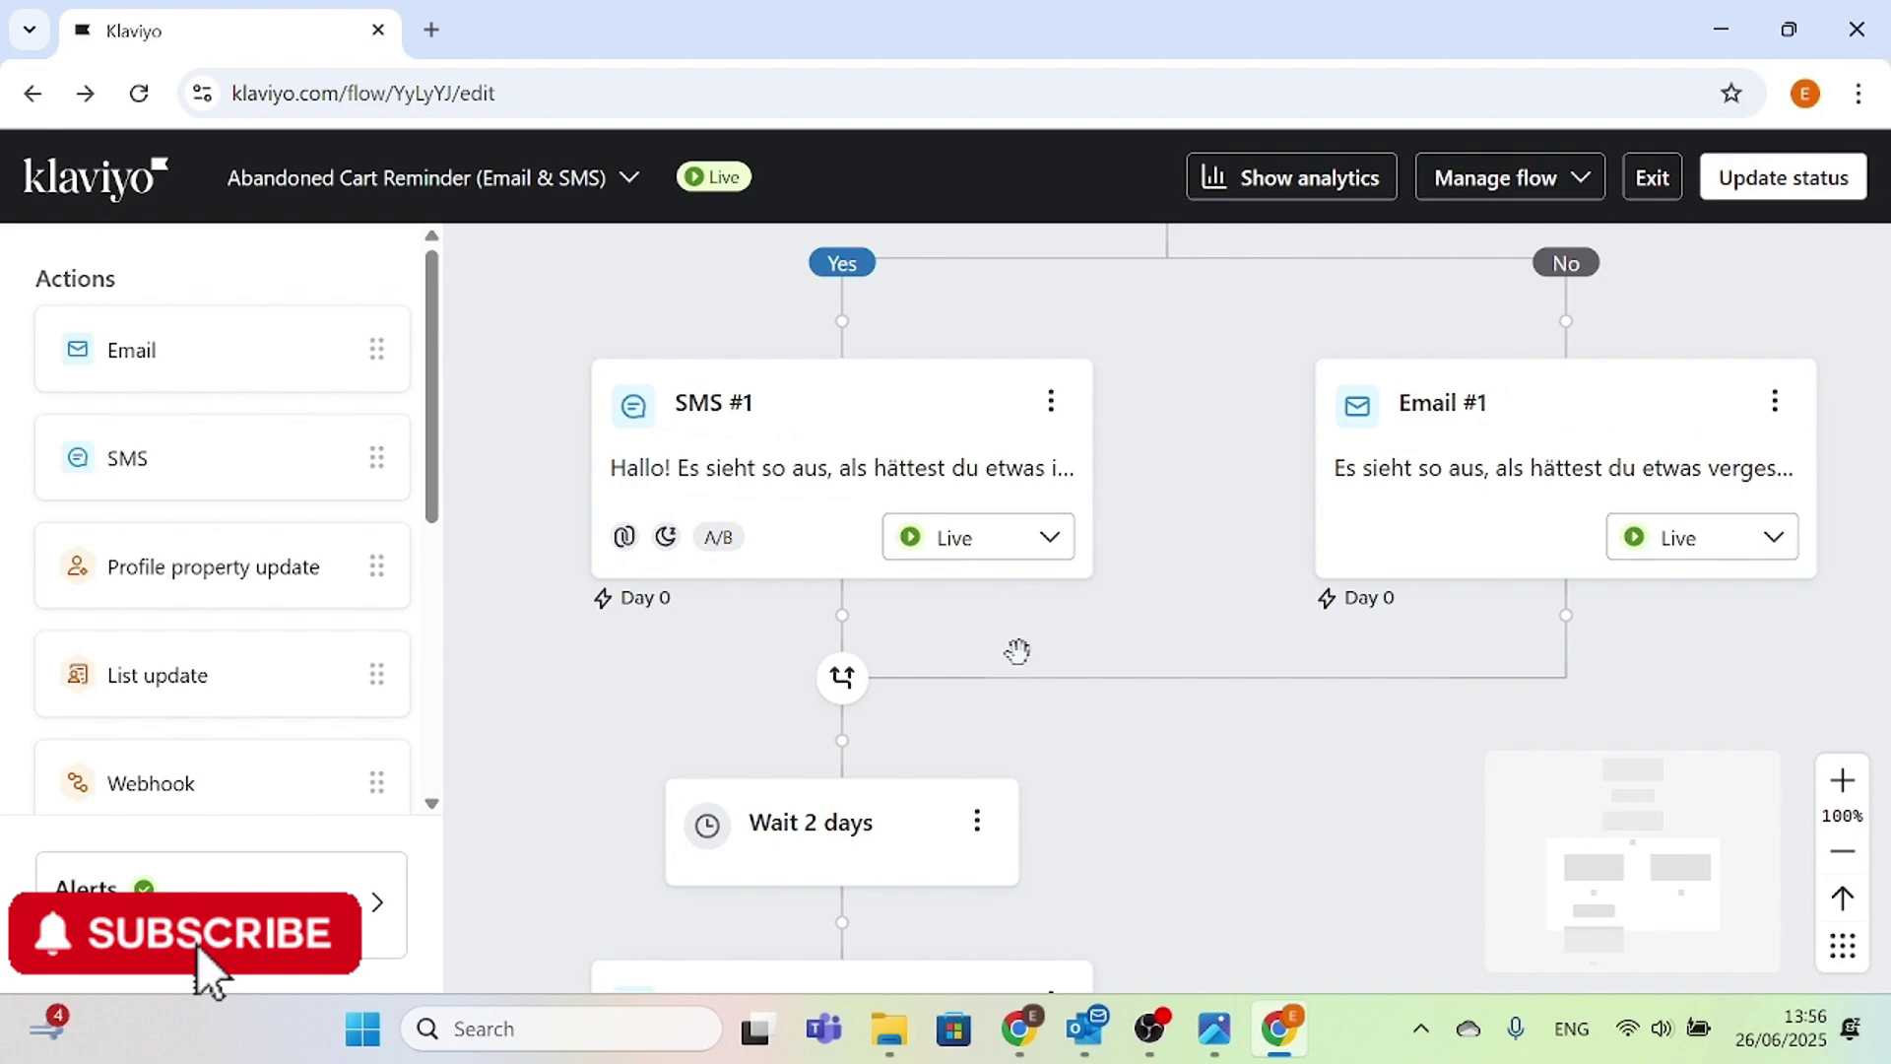
{"action": "scroll", "coordinate": [1021, 668], "scroll_direction": "up", "scroll_amount": 3}
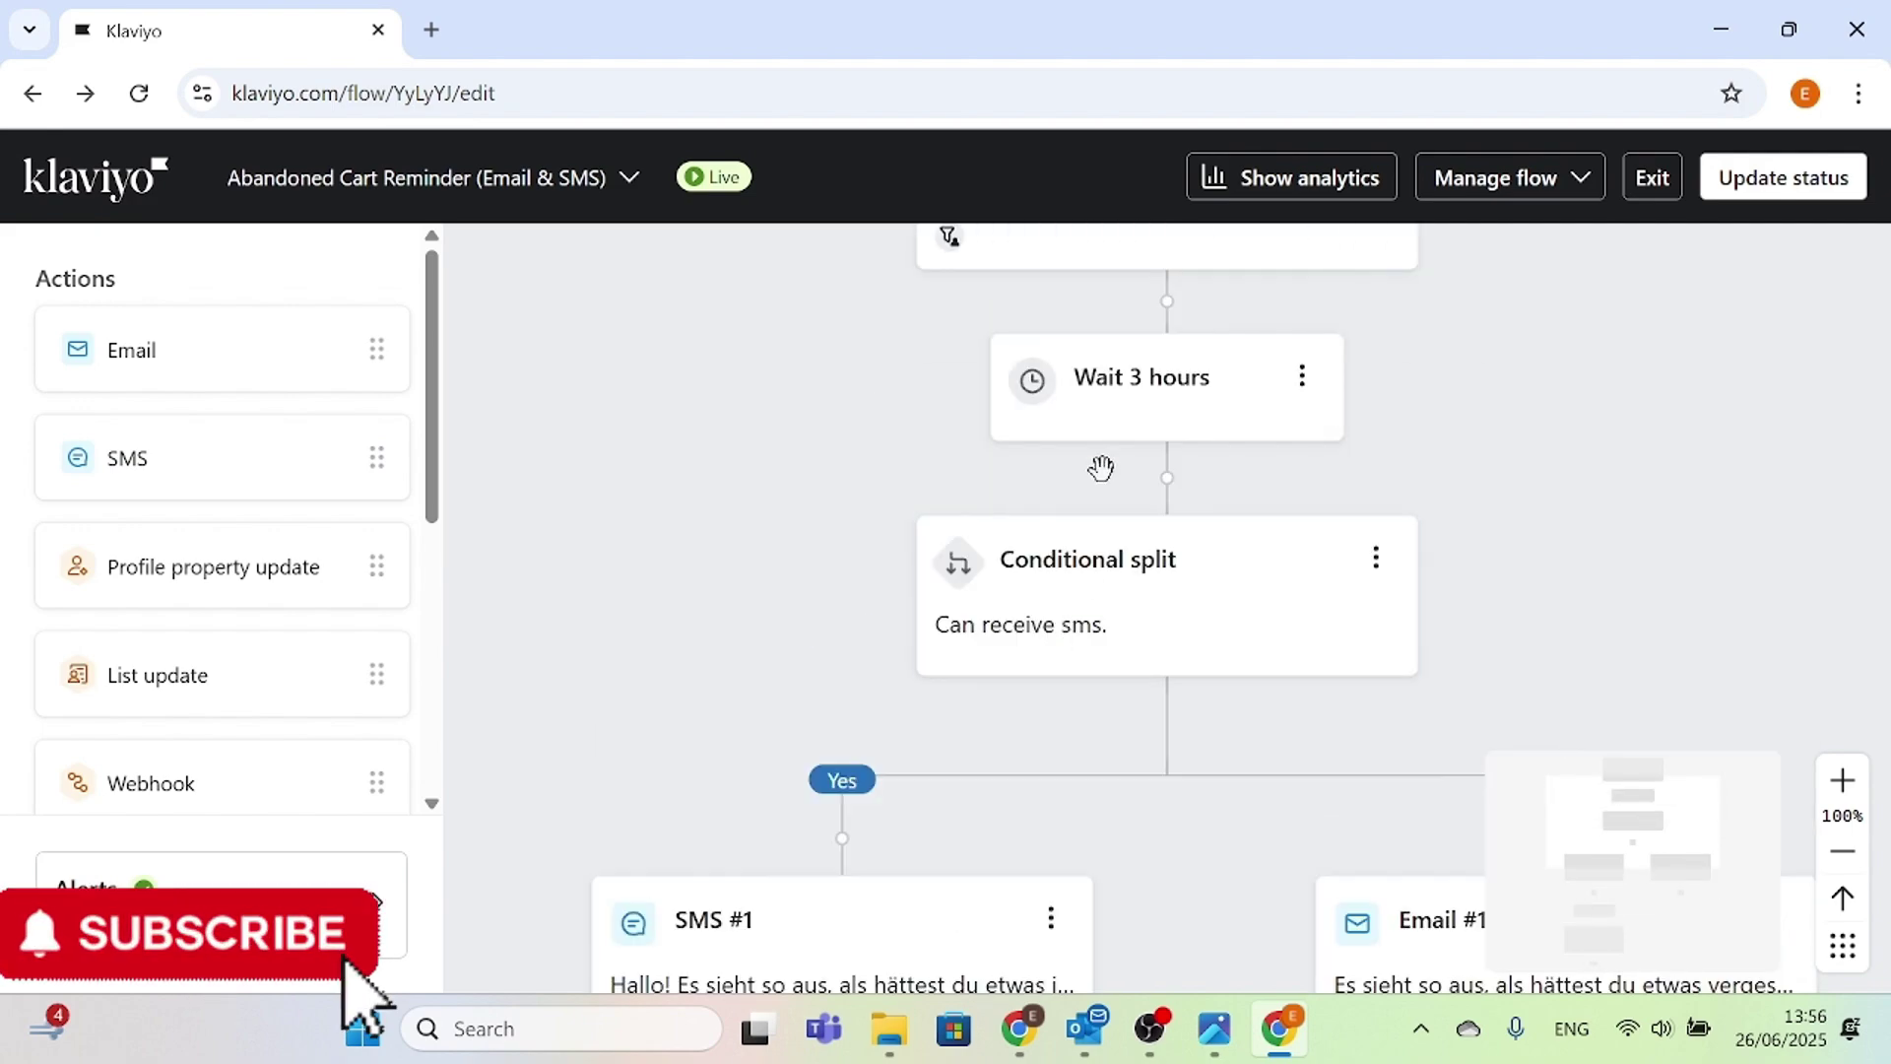
{"action": "scroll", "coordinate": [1174, 466], "scroll_direction": "down", "scroll_amount": 8}
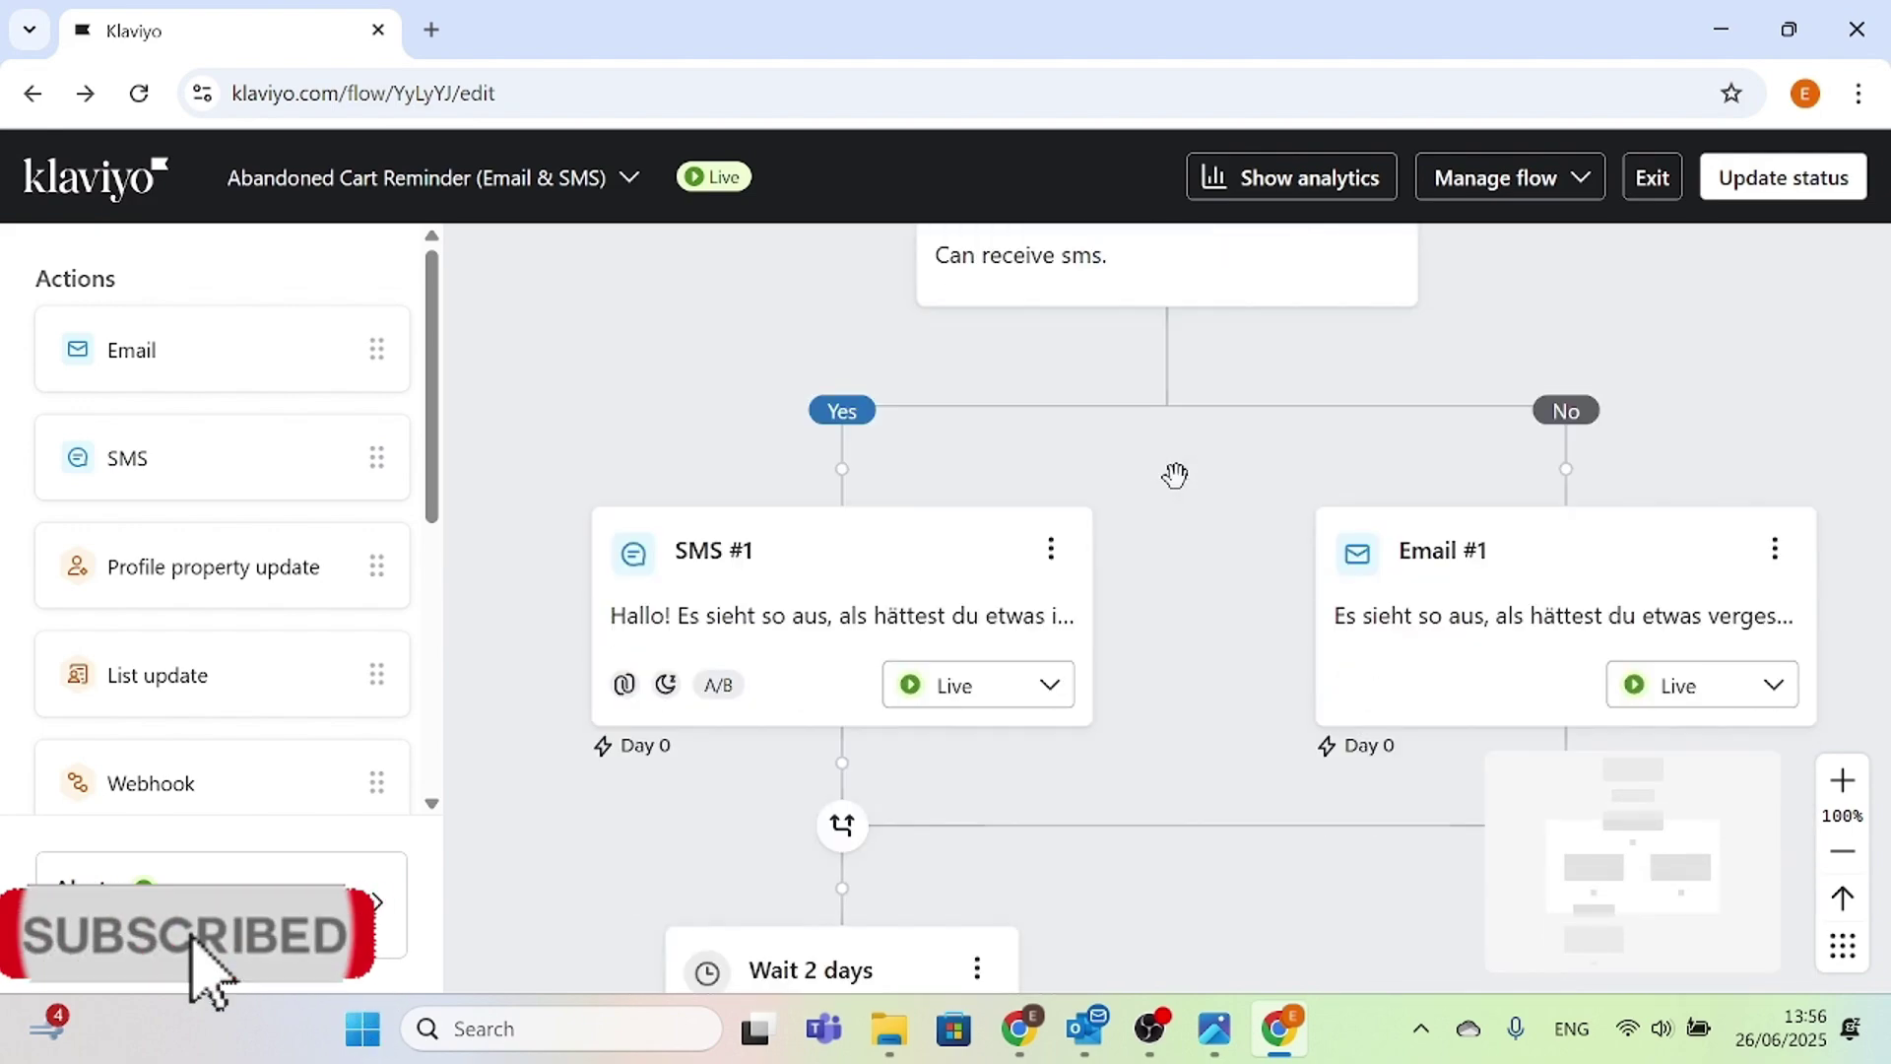
{"action": "scroll", "coordinate": [1171, 480], "scroll_direction": "down", "scroll_amount": 1}
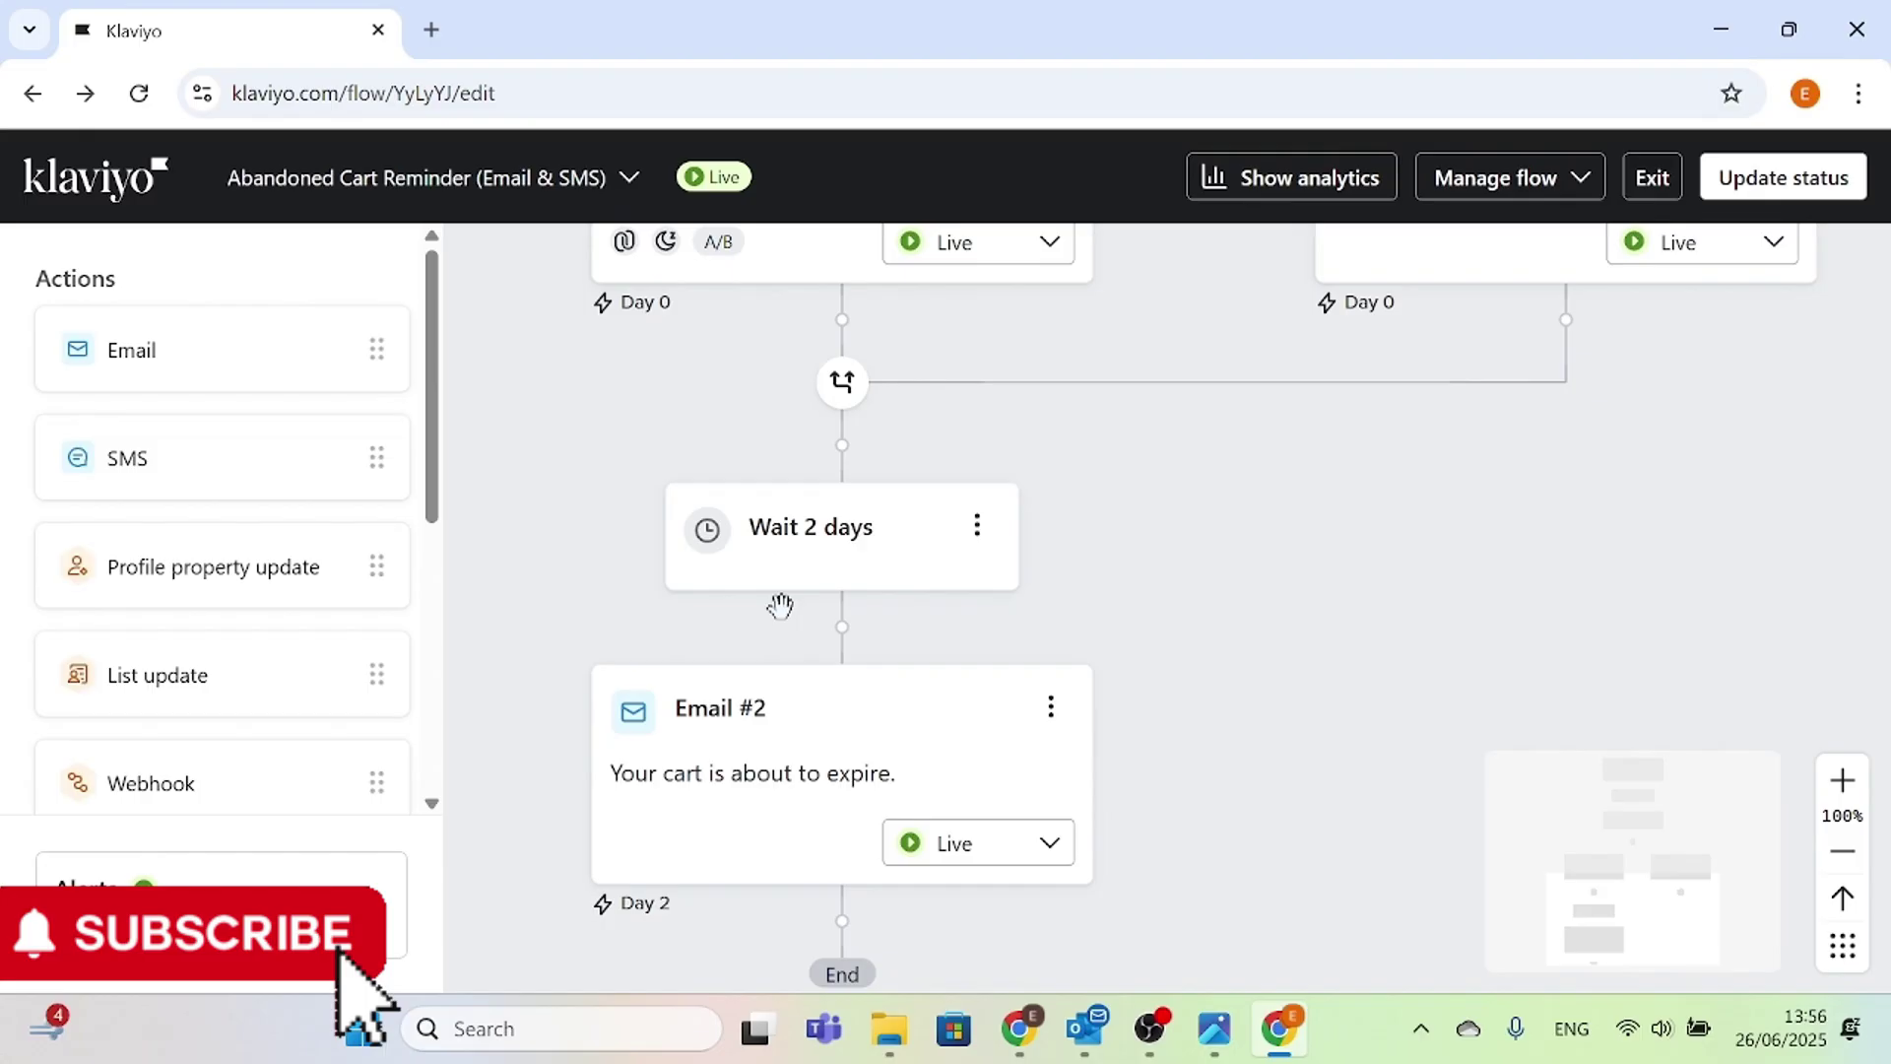
{"action": "scroll", "coordinate": [1078, 645], "scroll_direction": "down", "scroll_amount": 1}
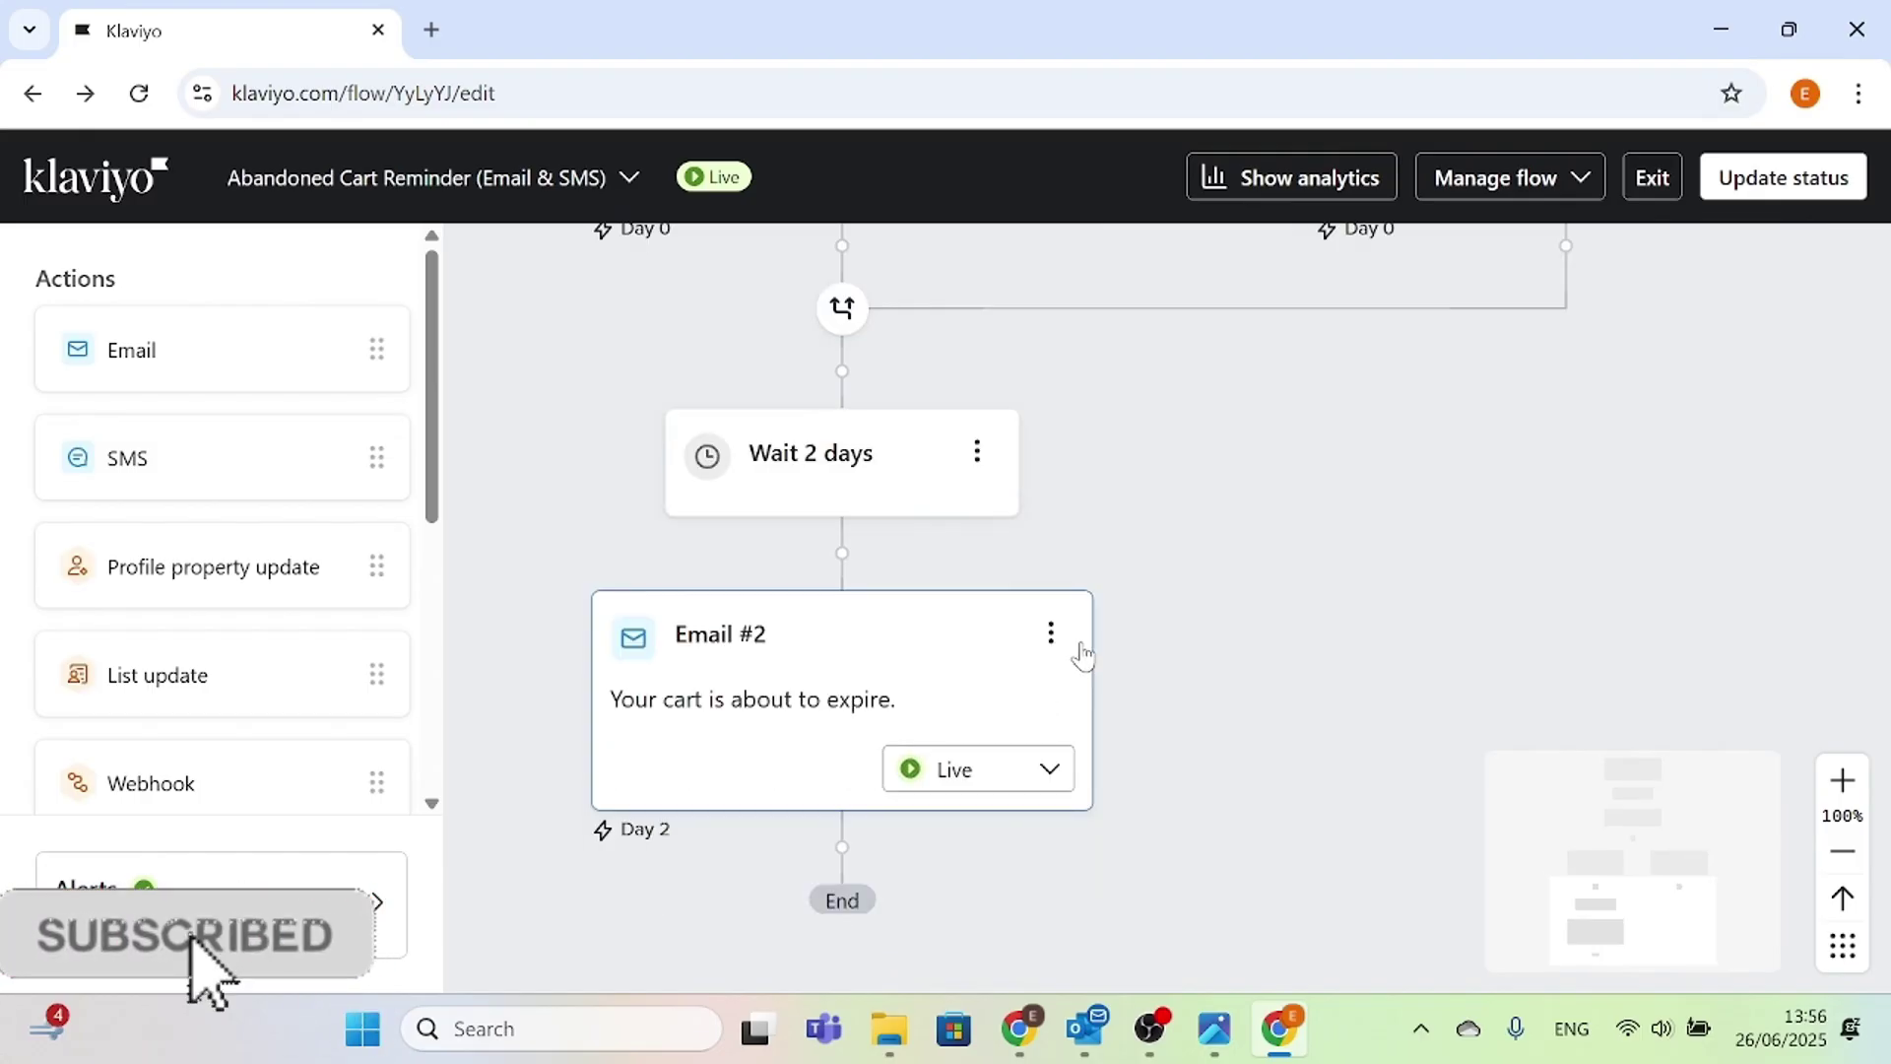
{"action": "scroll", "coordinate": [1082, 655], "scroll_direction": "down", "scroll_amount": 1}
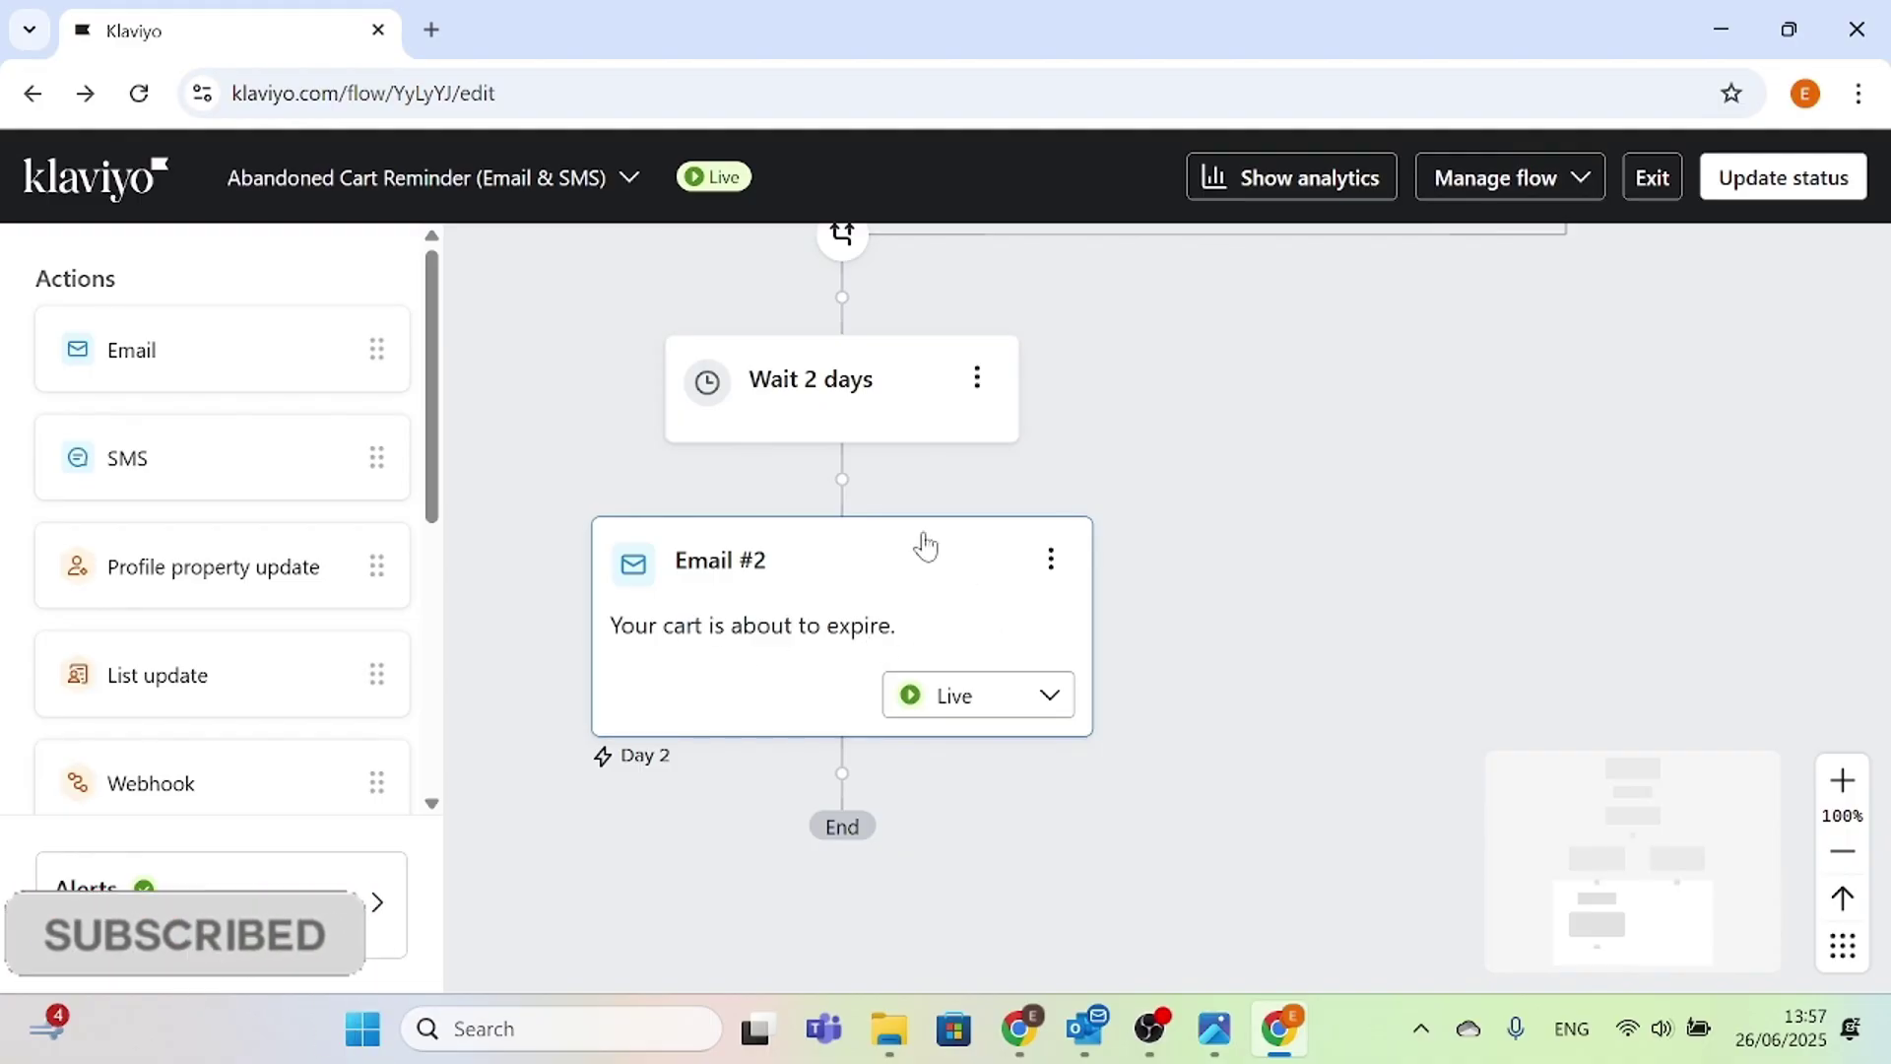
{"action": "left_click", "coordinate": [978, 379]}
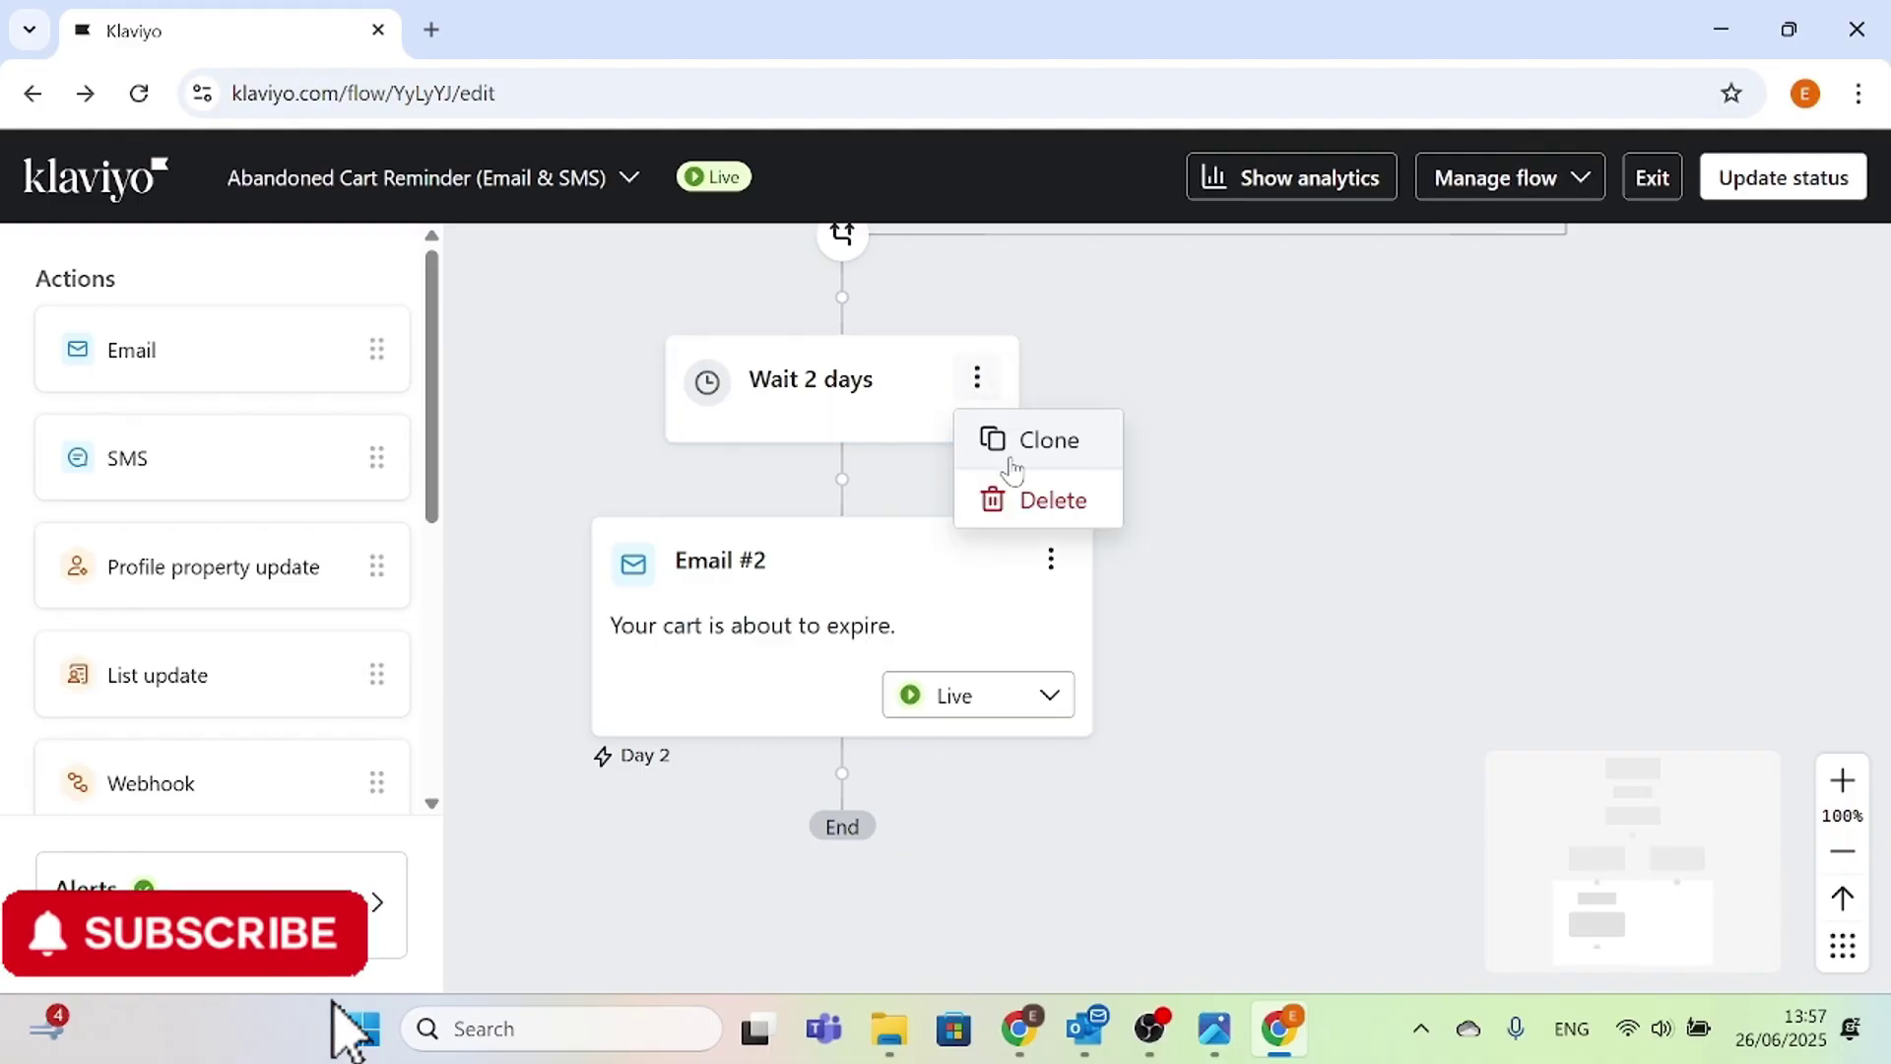
{"action": "left_click", "coordinate": [797, 397]}
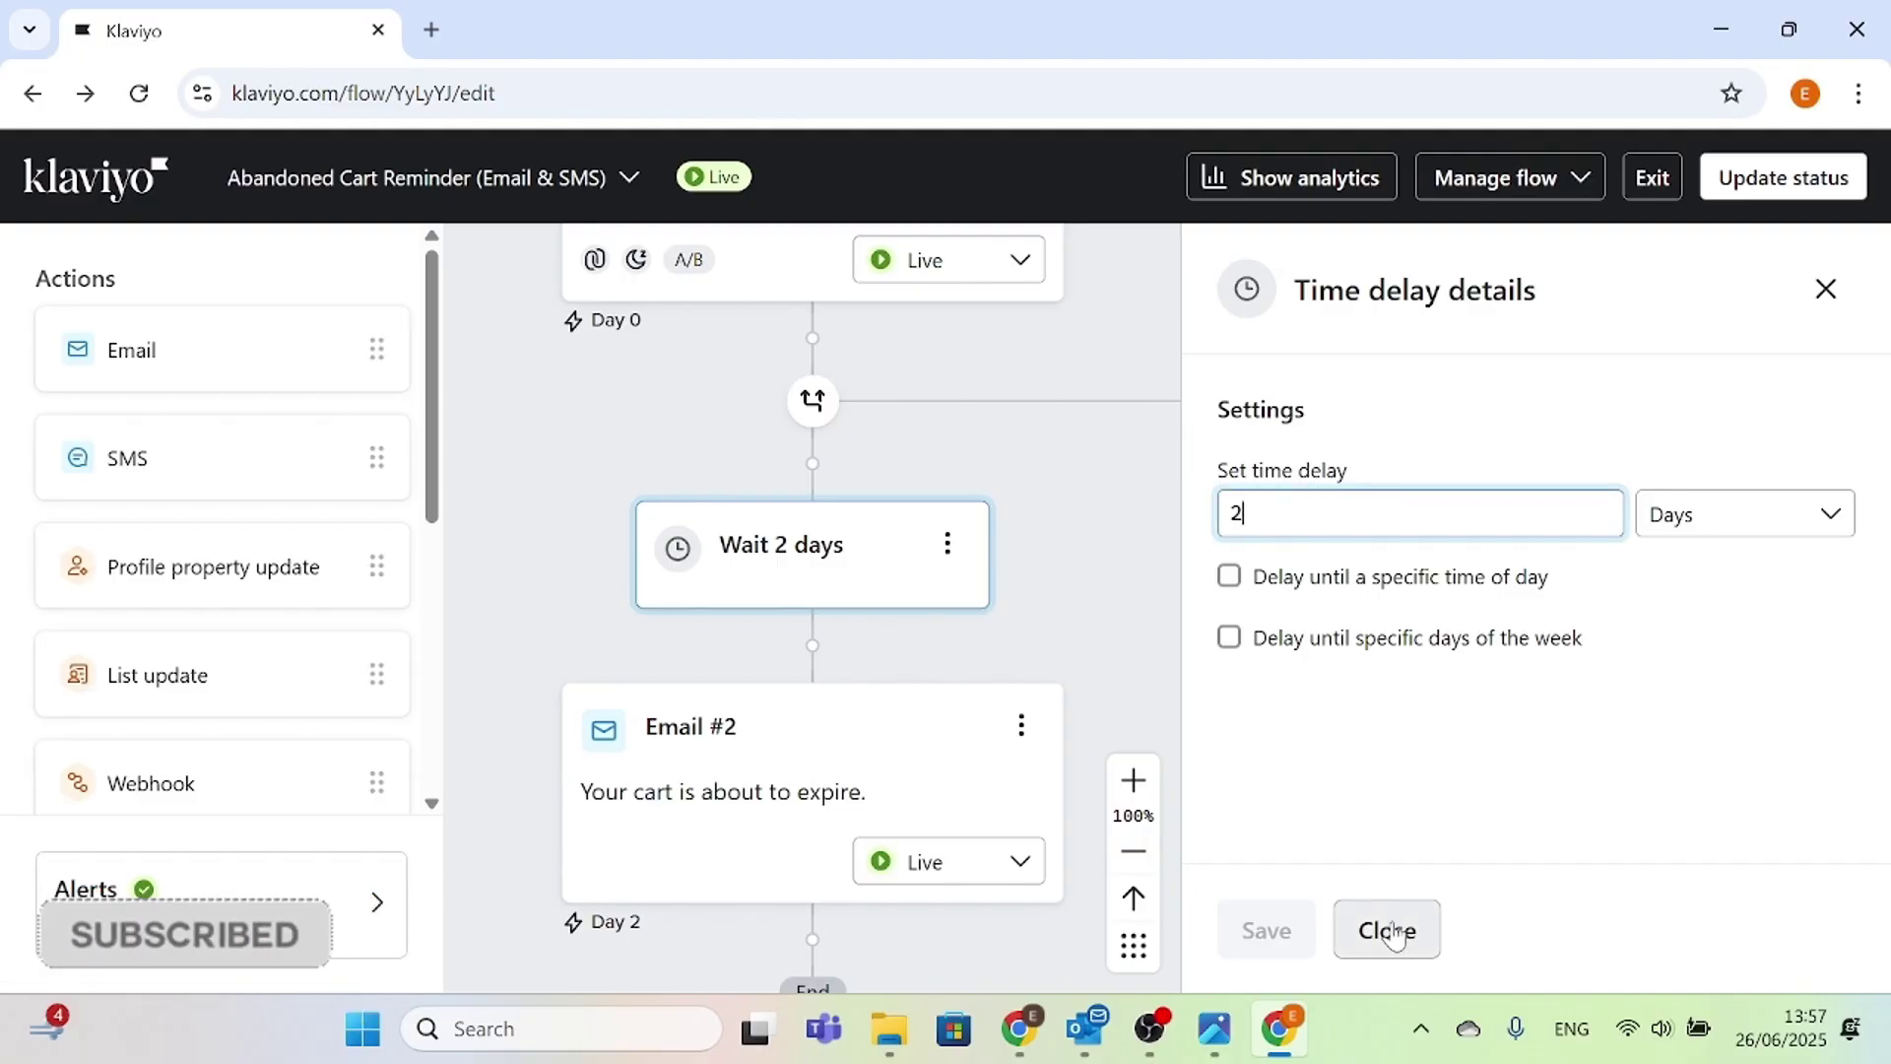
{"action": "left_click", "coordinate": [1388, 931]}
{"action": "scroll", "coordinate": [778, 588], "scroll_direction": "down", "scroll_amount": 1}
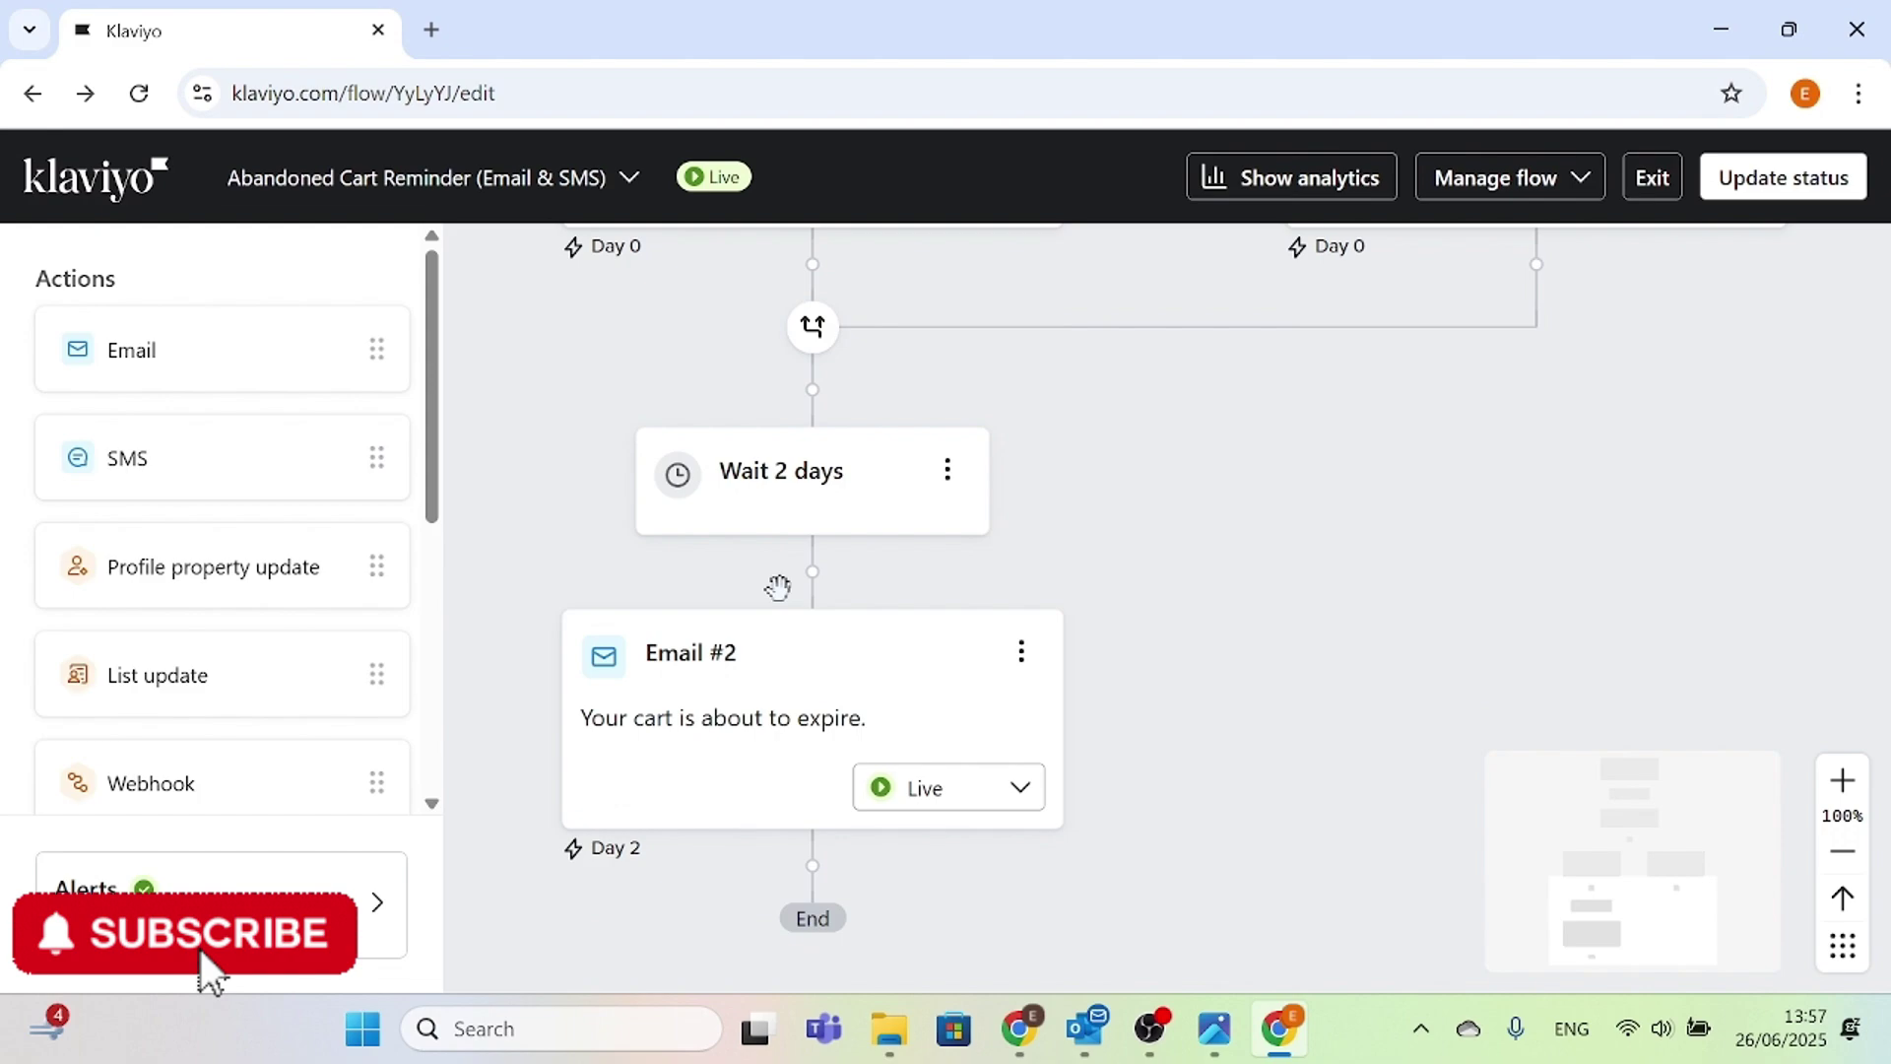
{"action": "scroll", "coordinate": [777, 596], "scroll_direction": "down", "scroll_amount": 2}
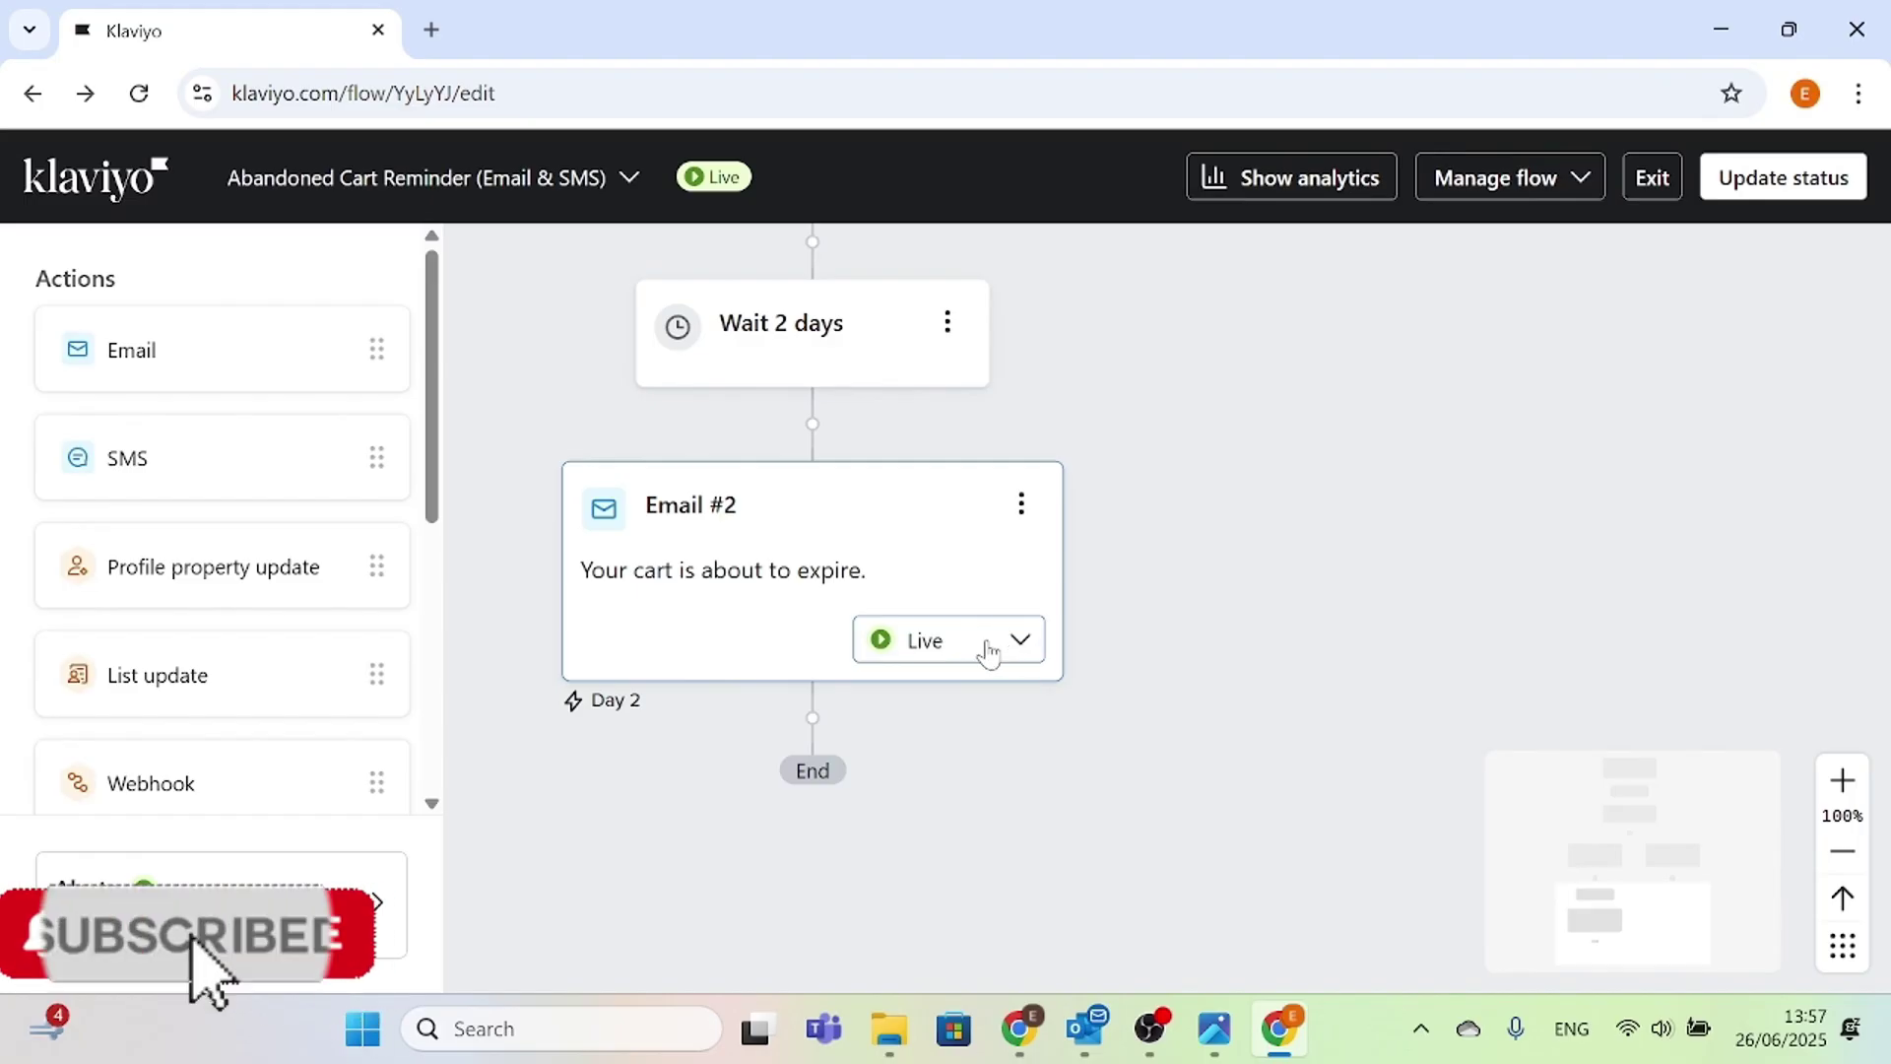
{"action": "left_click", "coordinate": [1020, 506]}
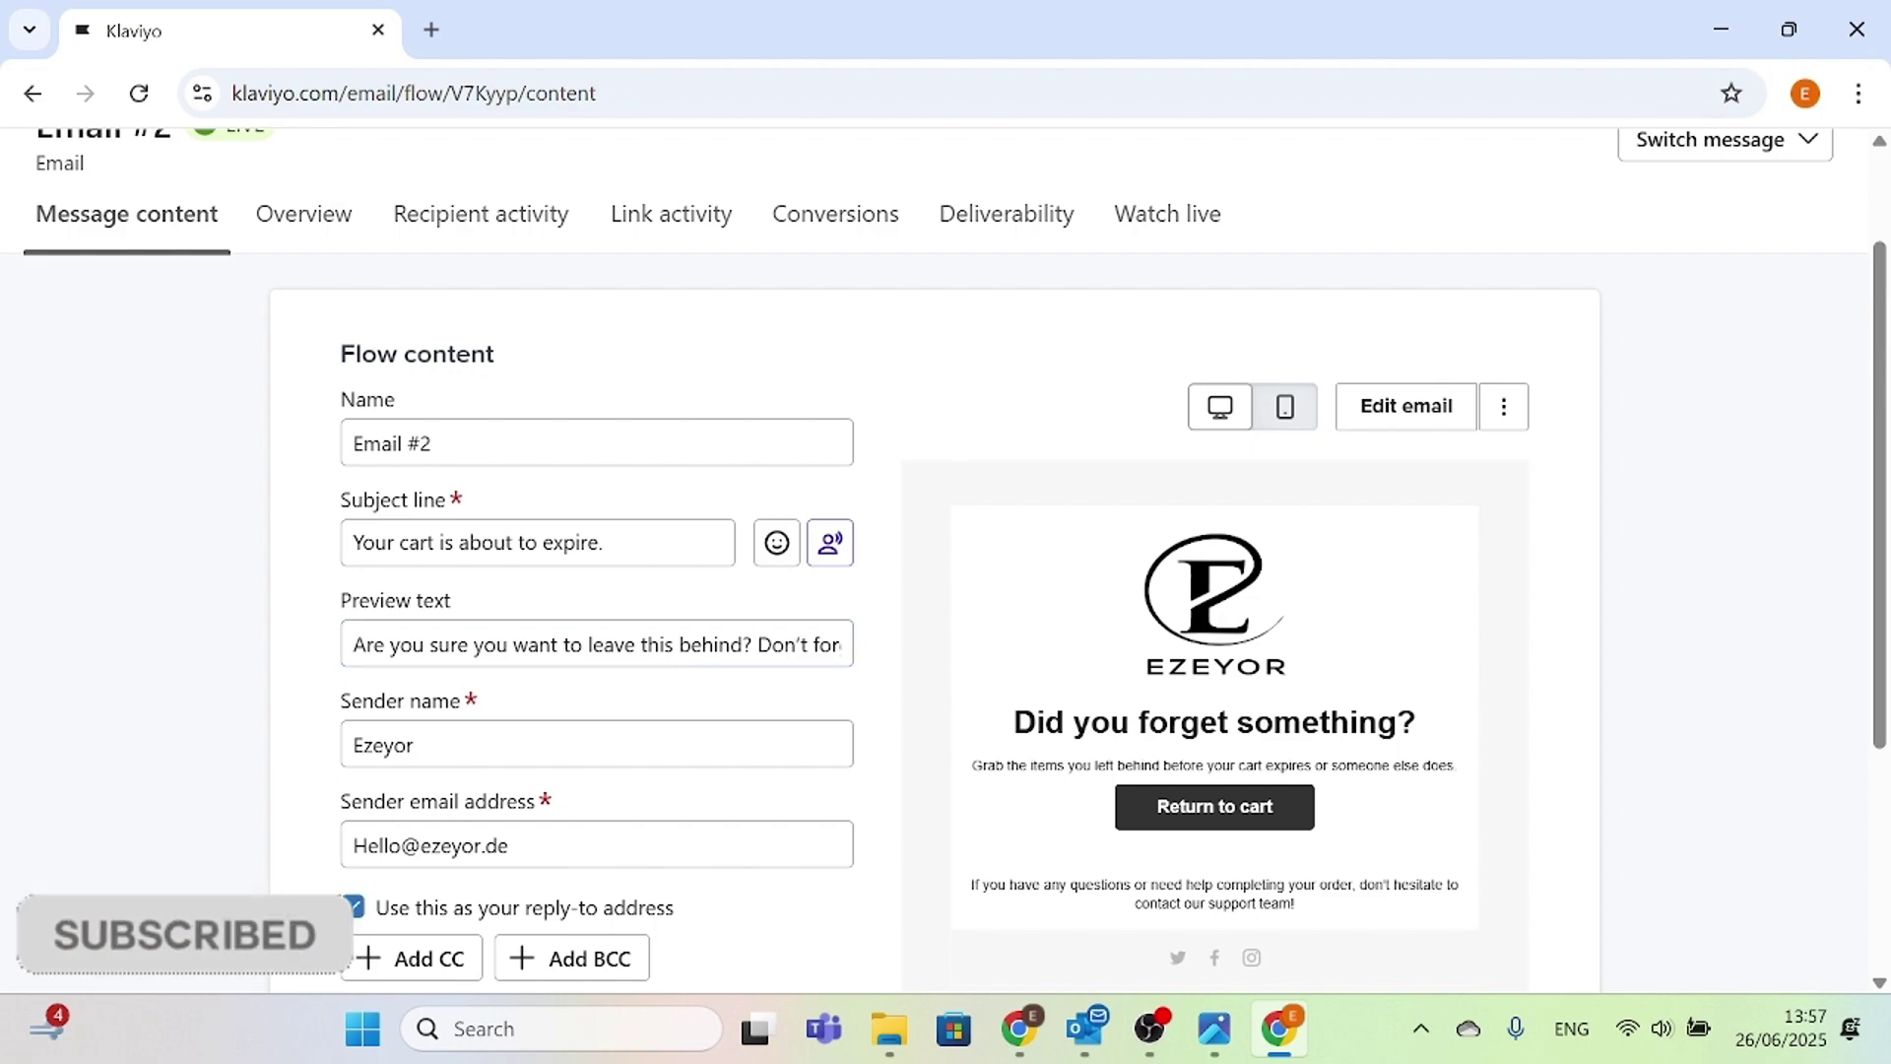
{"action": "left_click", "coordinate": [847, 644]}
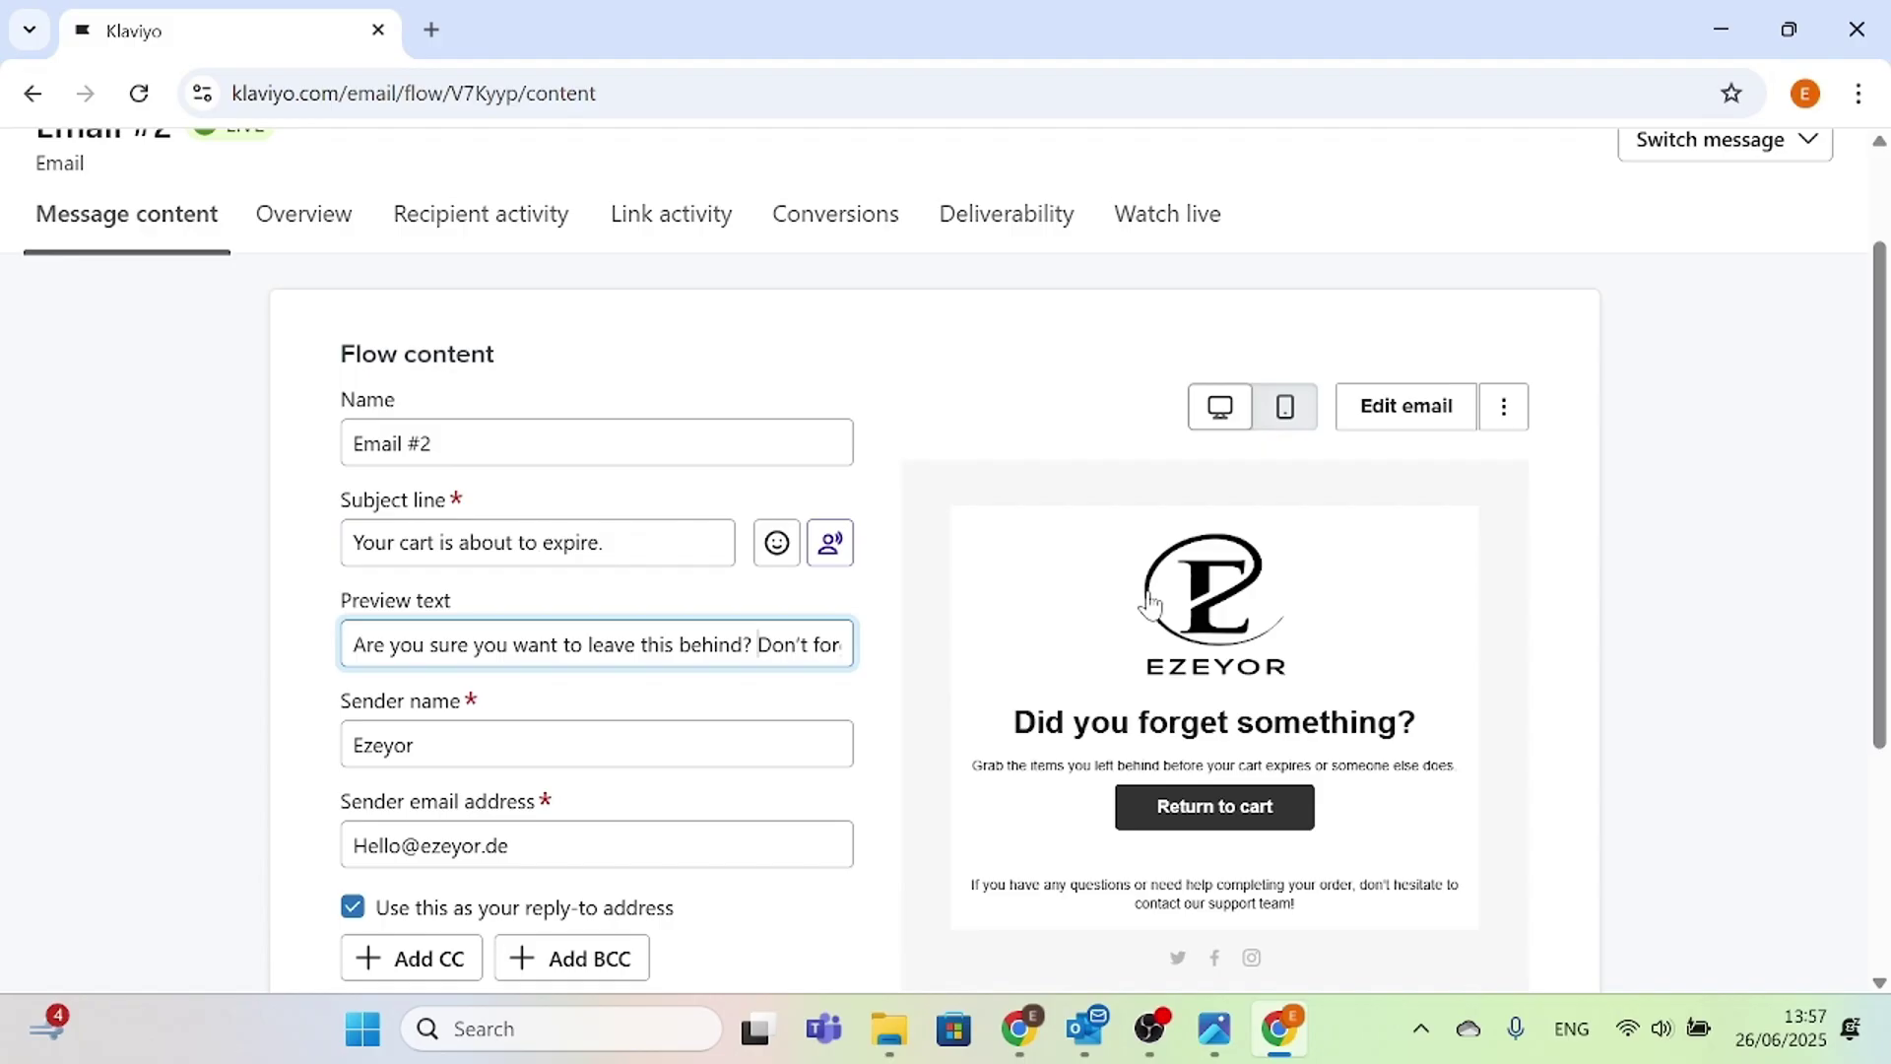
{"action": "scroll", "coordinate": [1264, 650], "scroll_direction": "down", "scroll_amount": 1}
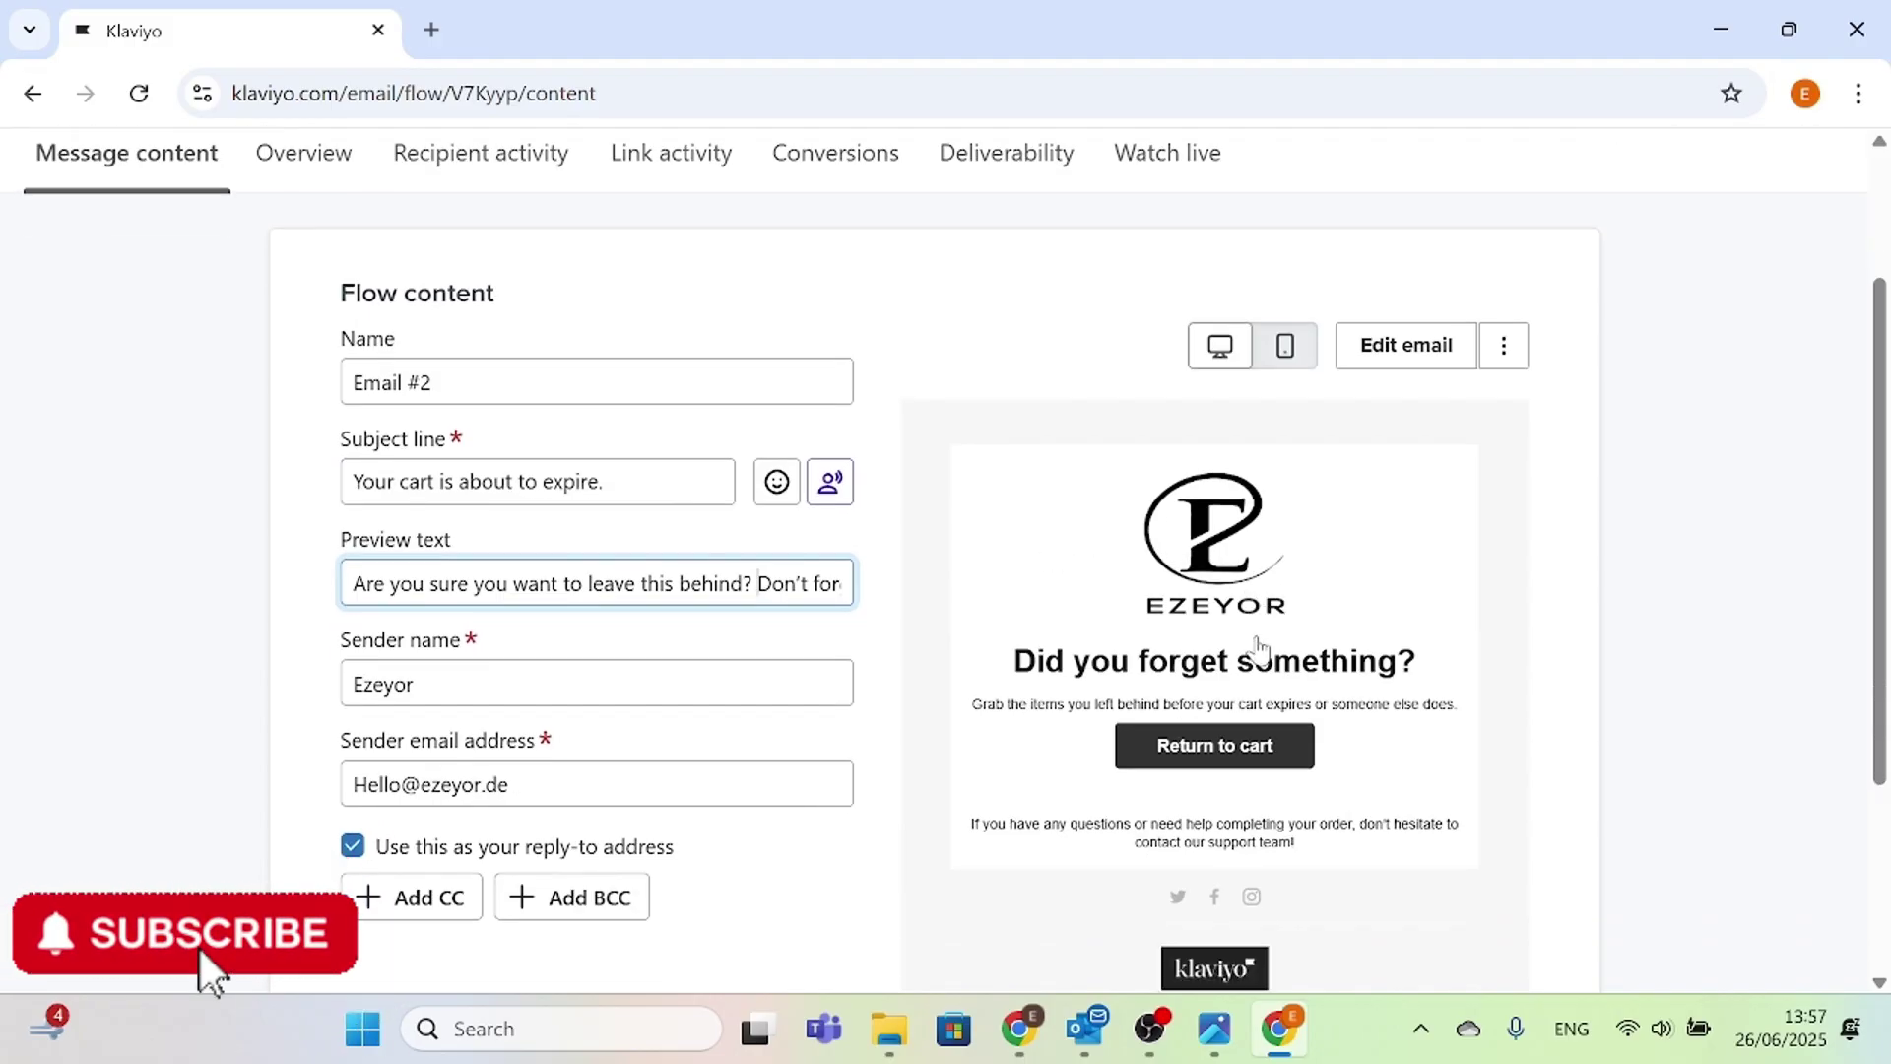
{"action": "scroll", "coordinate": [1258, 648], "scroll_direction": "up", "scroll_amount": 1}
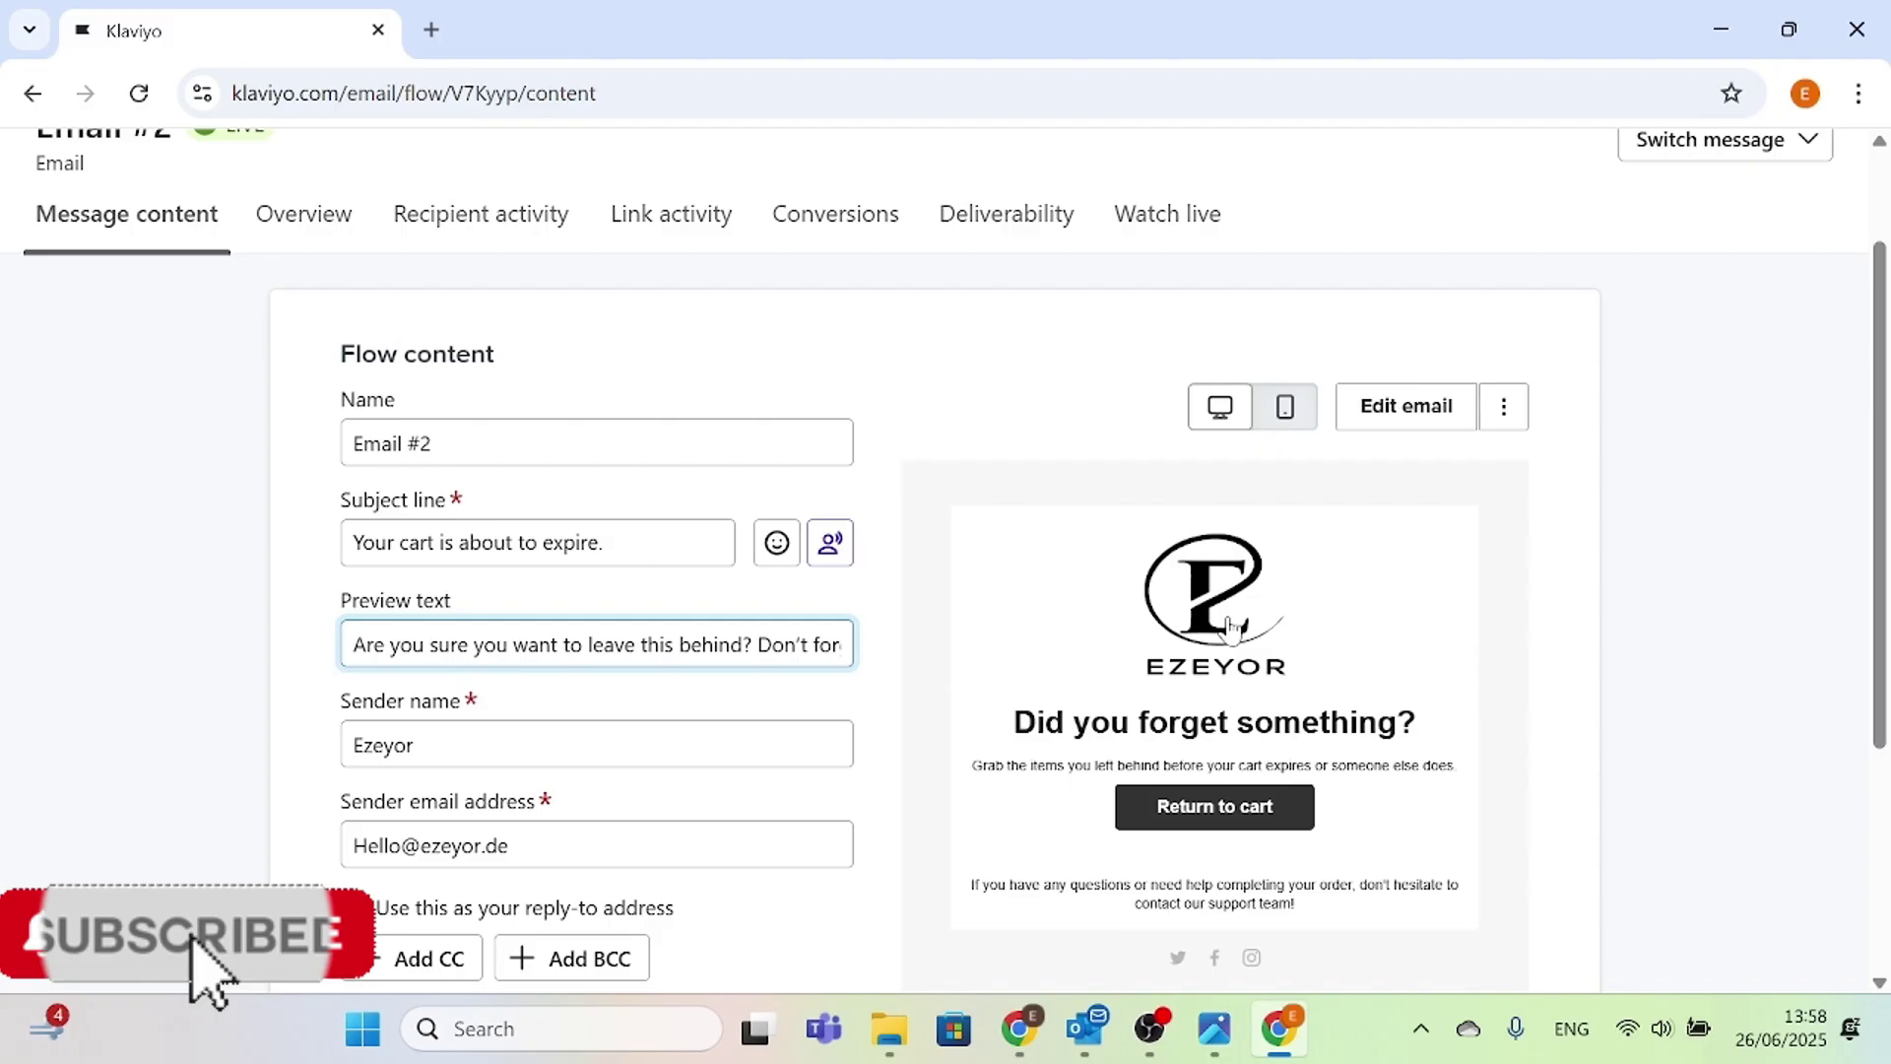
{"action": "scroll", "coordinate": [705, 726], "scroll_direction": "down", "scroll_amount": 1}
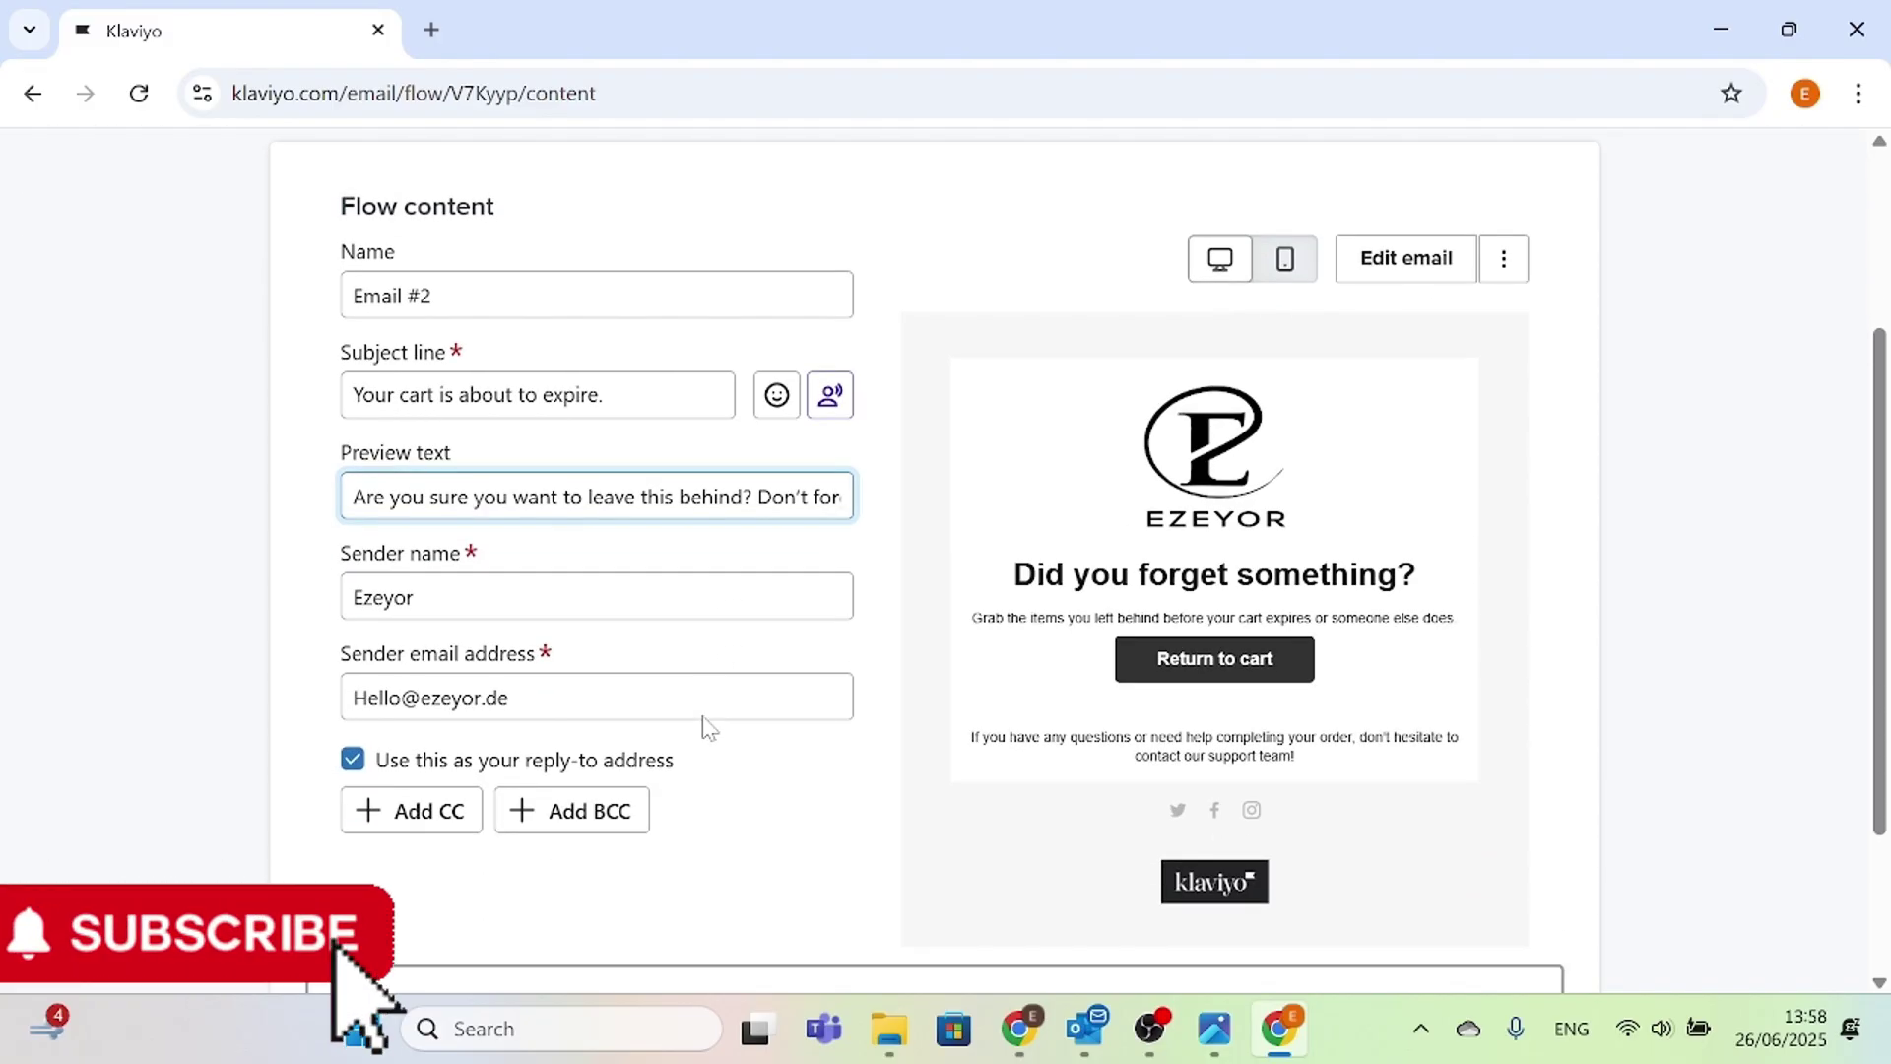
{"action": "scroll", "coordinate": [701, 718], "scroll_direction": "up", "scroll_amount": 2}
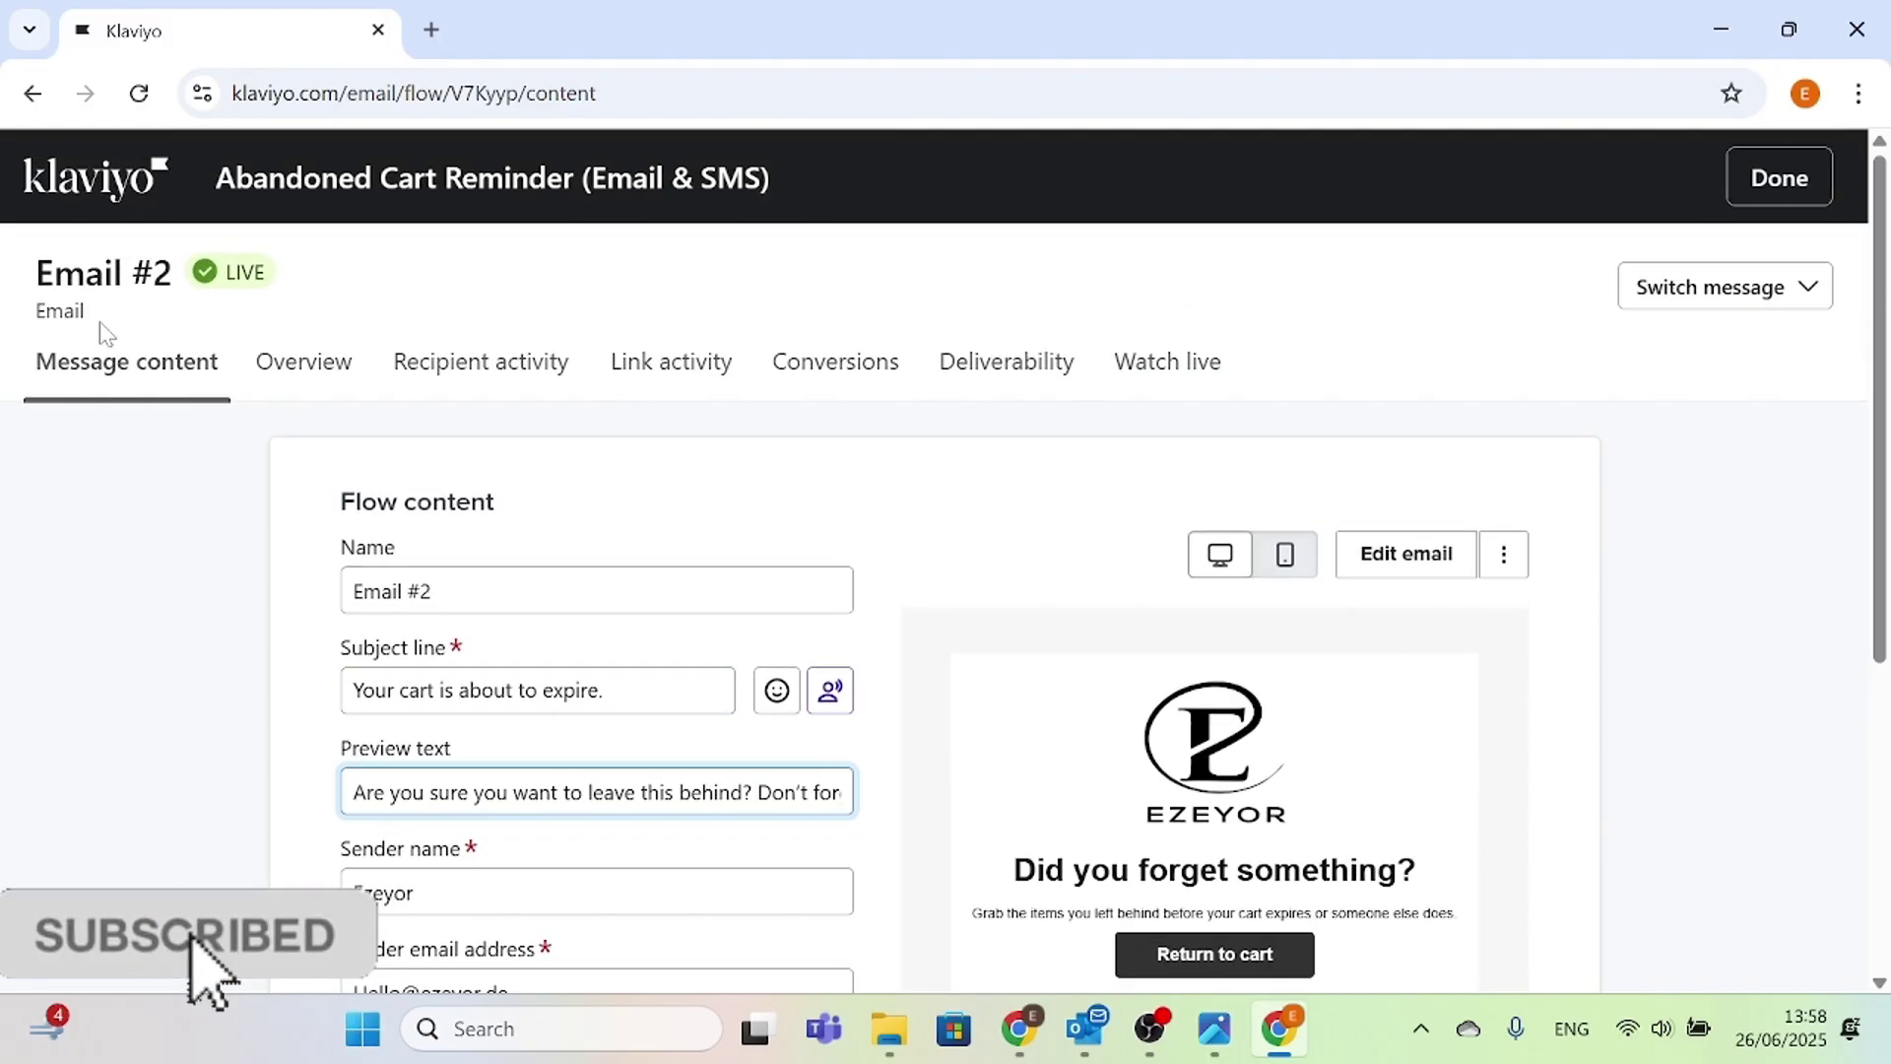
- Back on the flow canvas, keep Email #2 set to Live and review the whole flow
{"action": "left_click", "coordinate": [29, 94]}
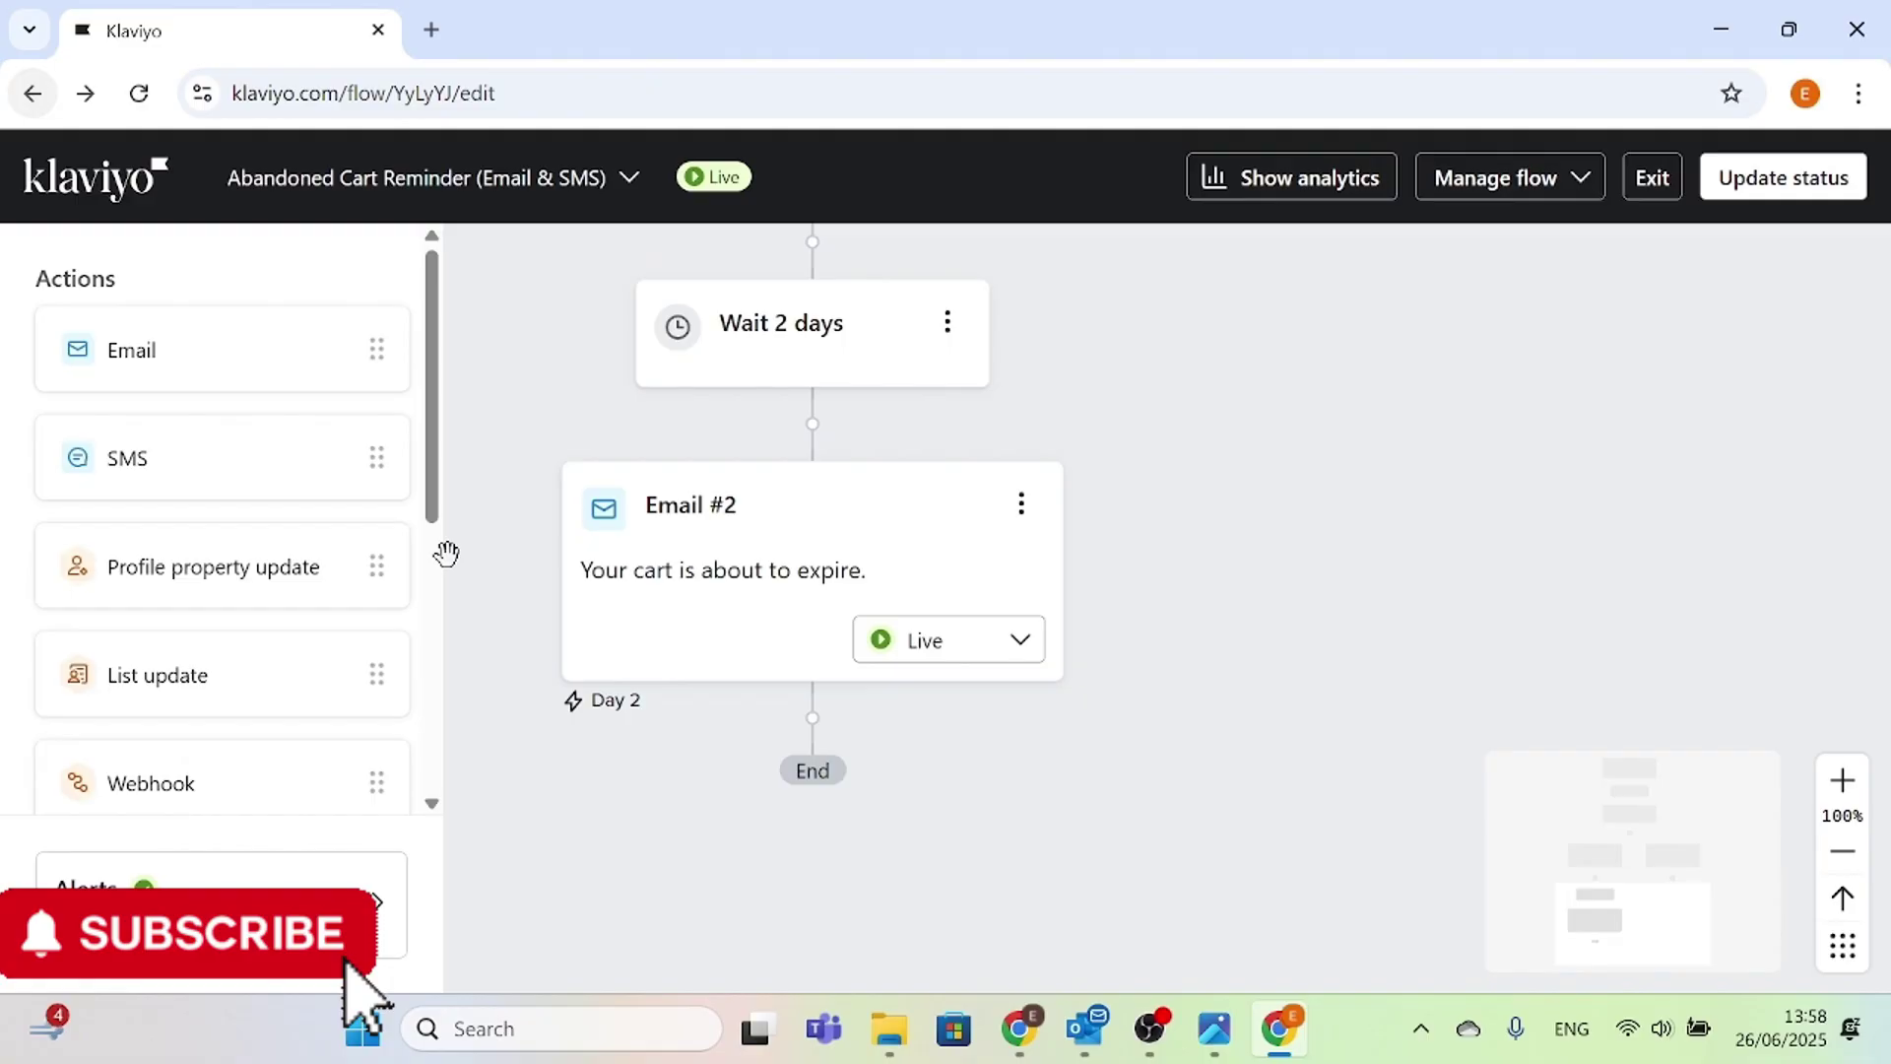
{"action": "left_click", "coordinate": [1029, 645]}
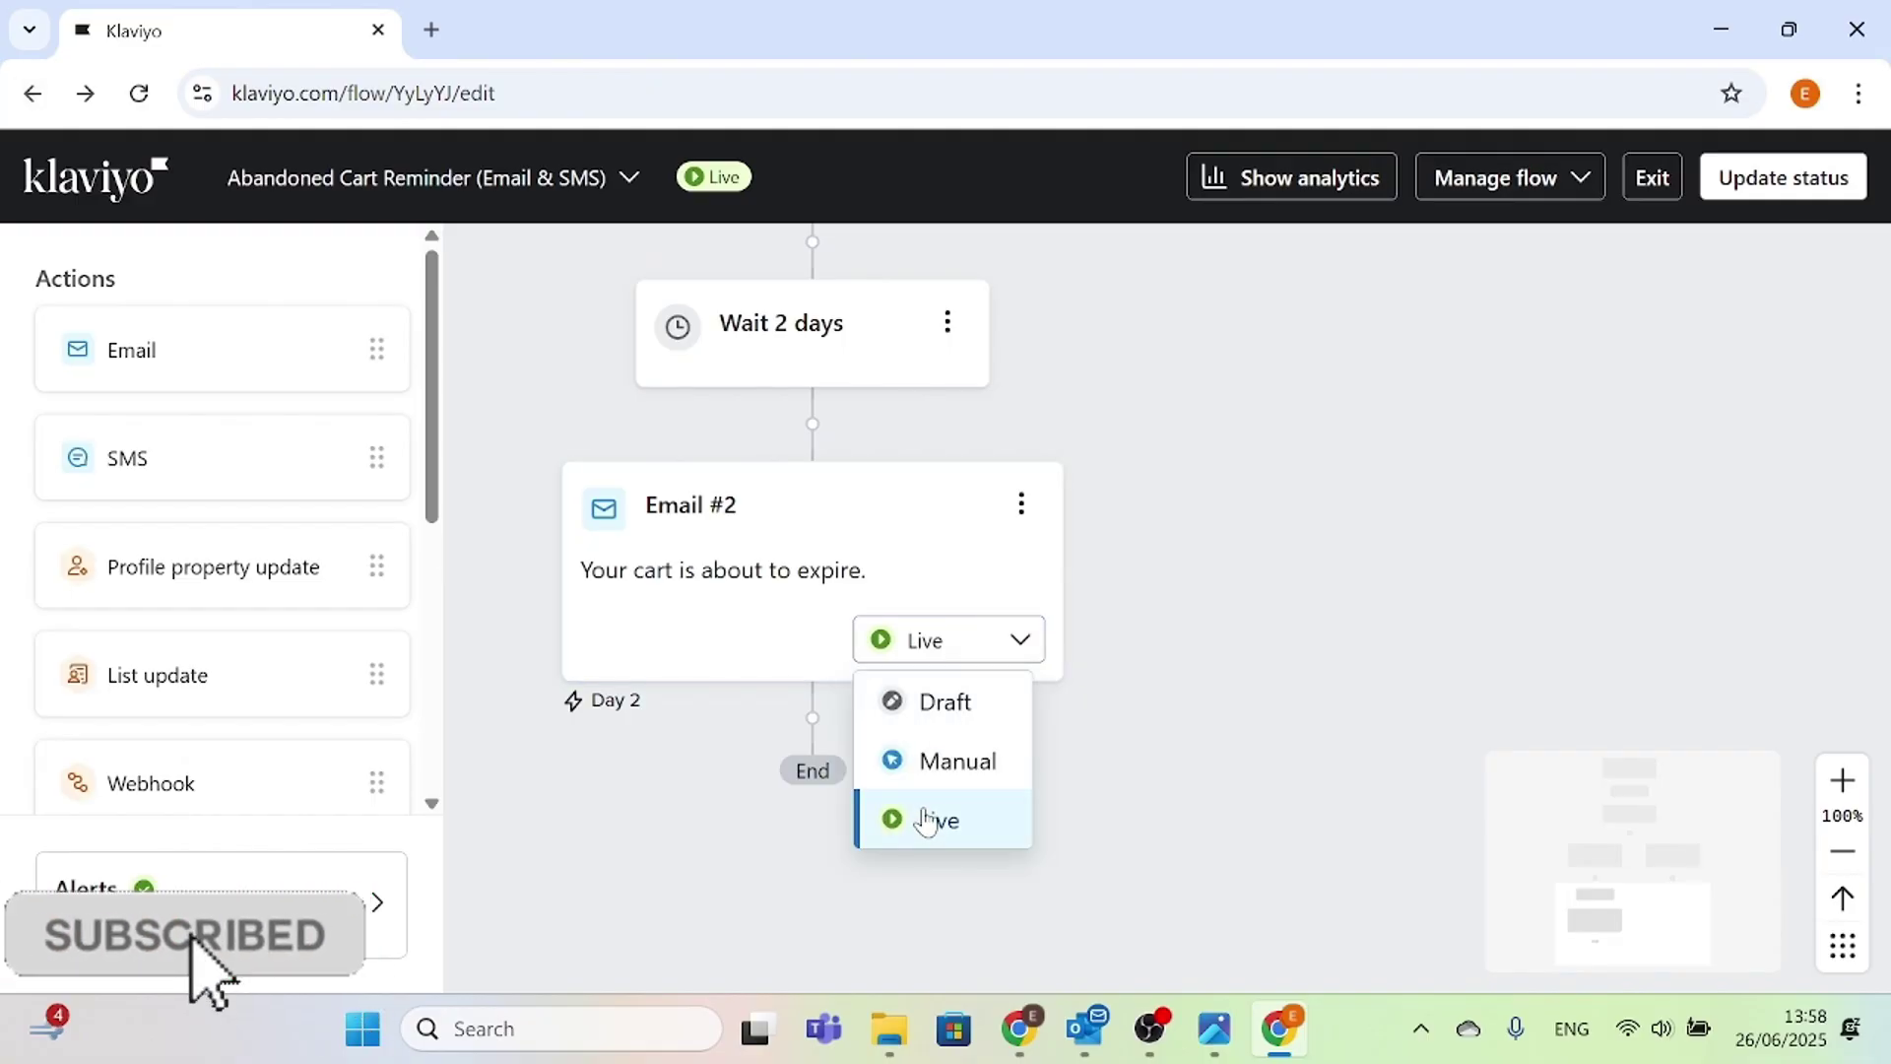
{"action": "left_click", "coordinate": [1179, 646]}
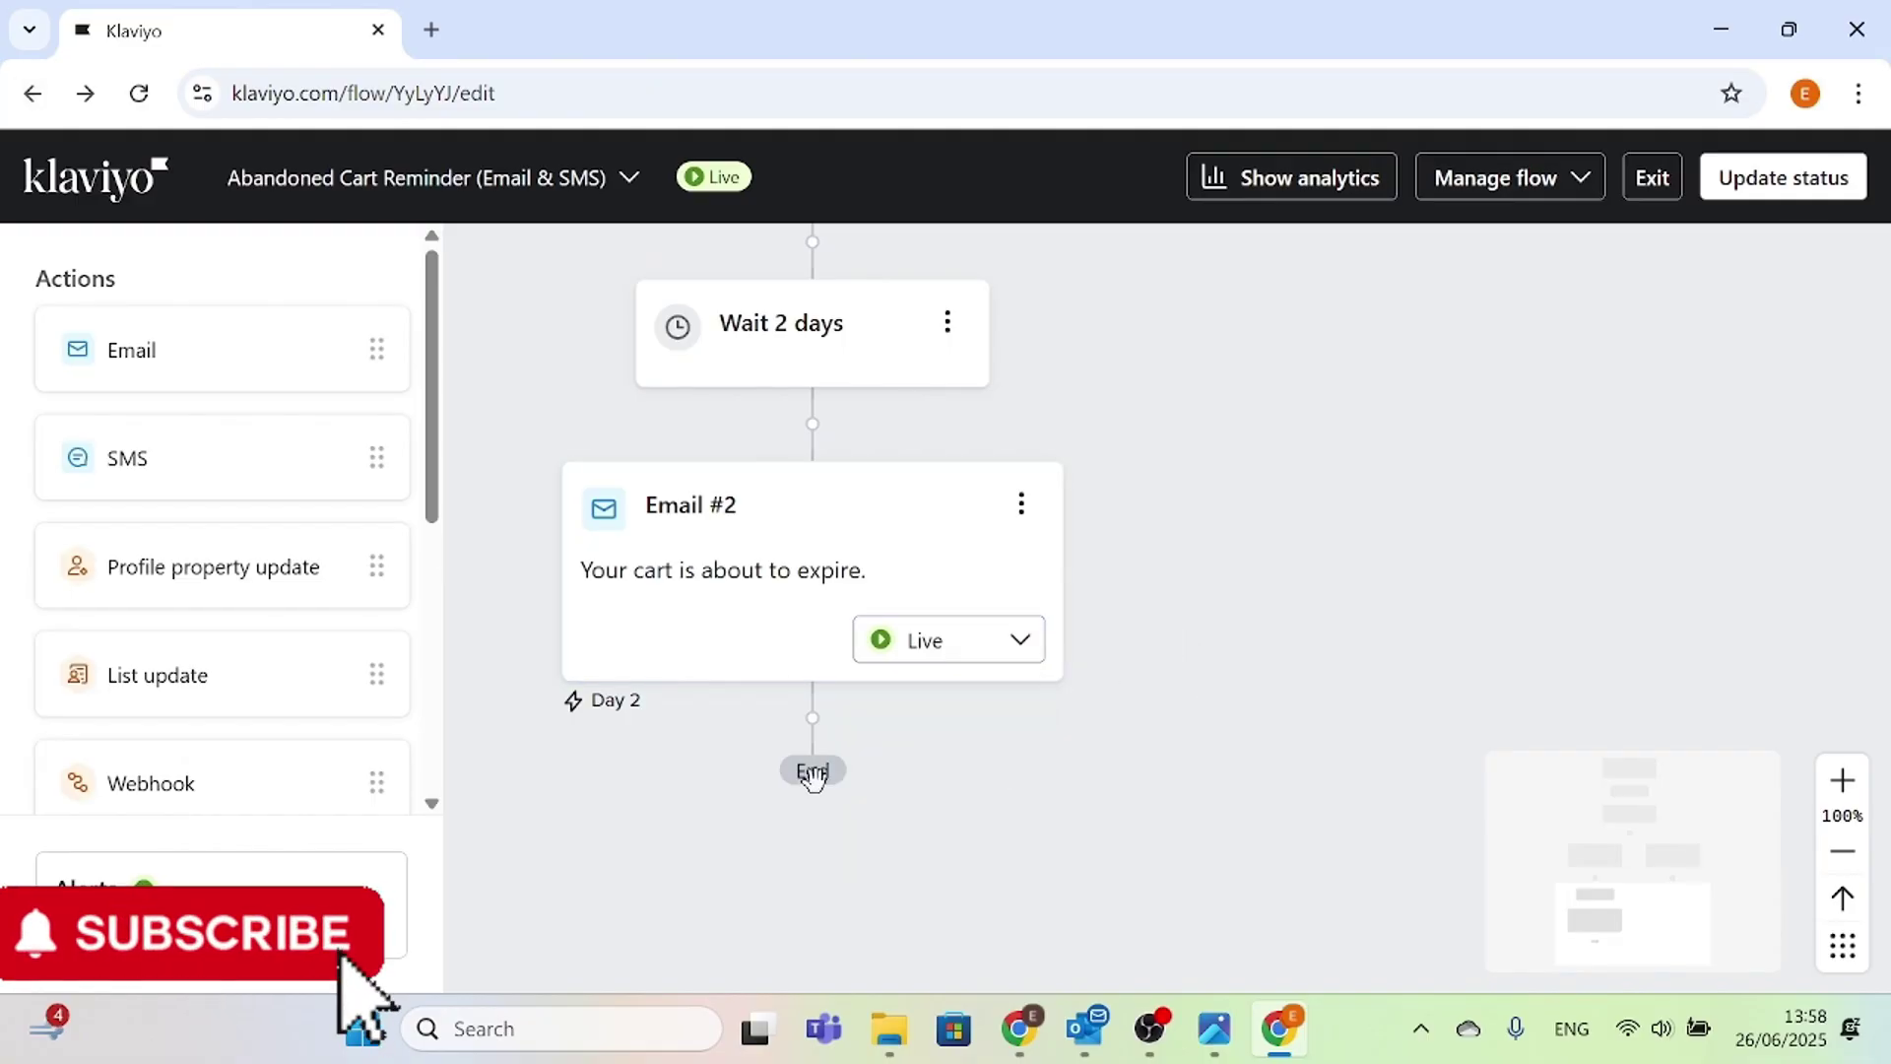
{"action": "scroll", "coordinate": [1082, 651], "scroll_direction": "up", "scroll_amount": 7}
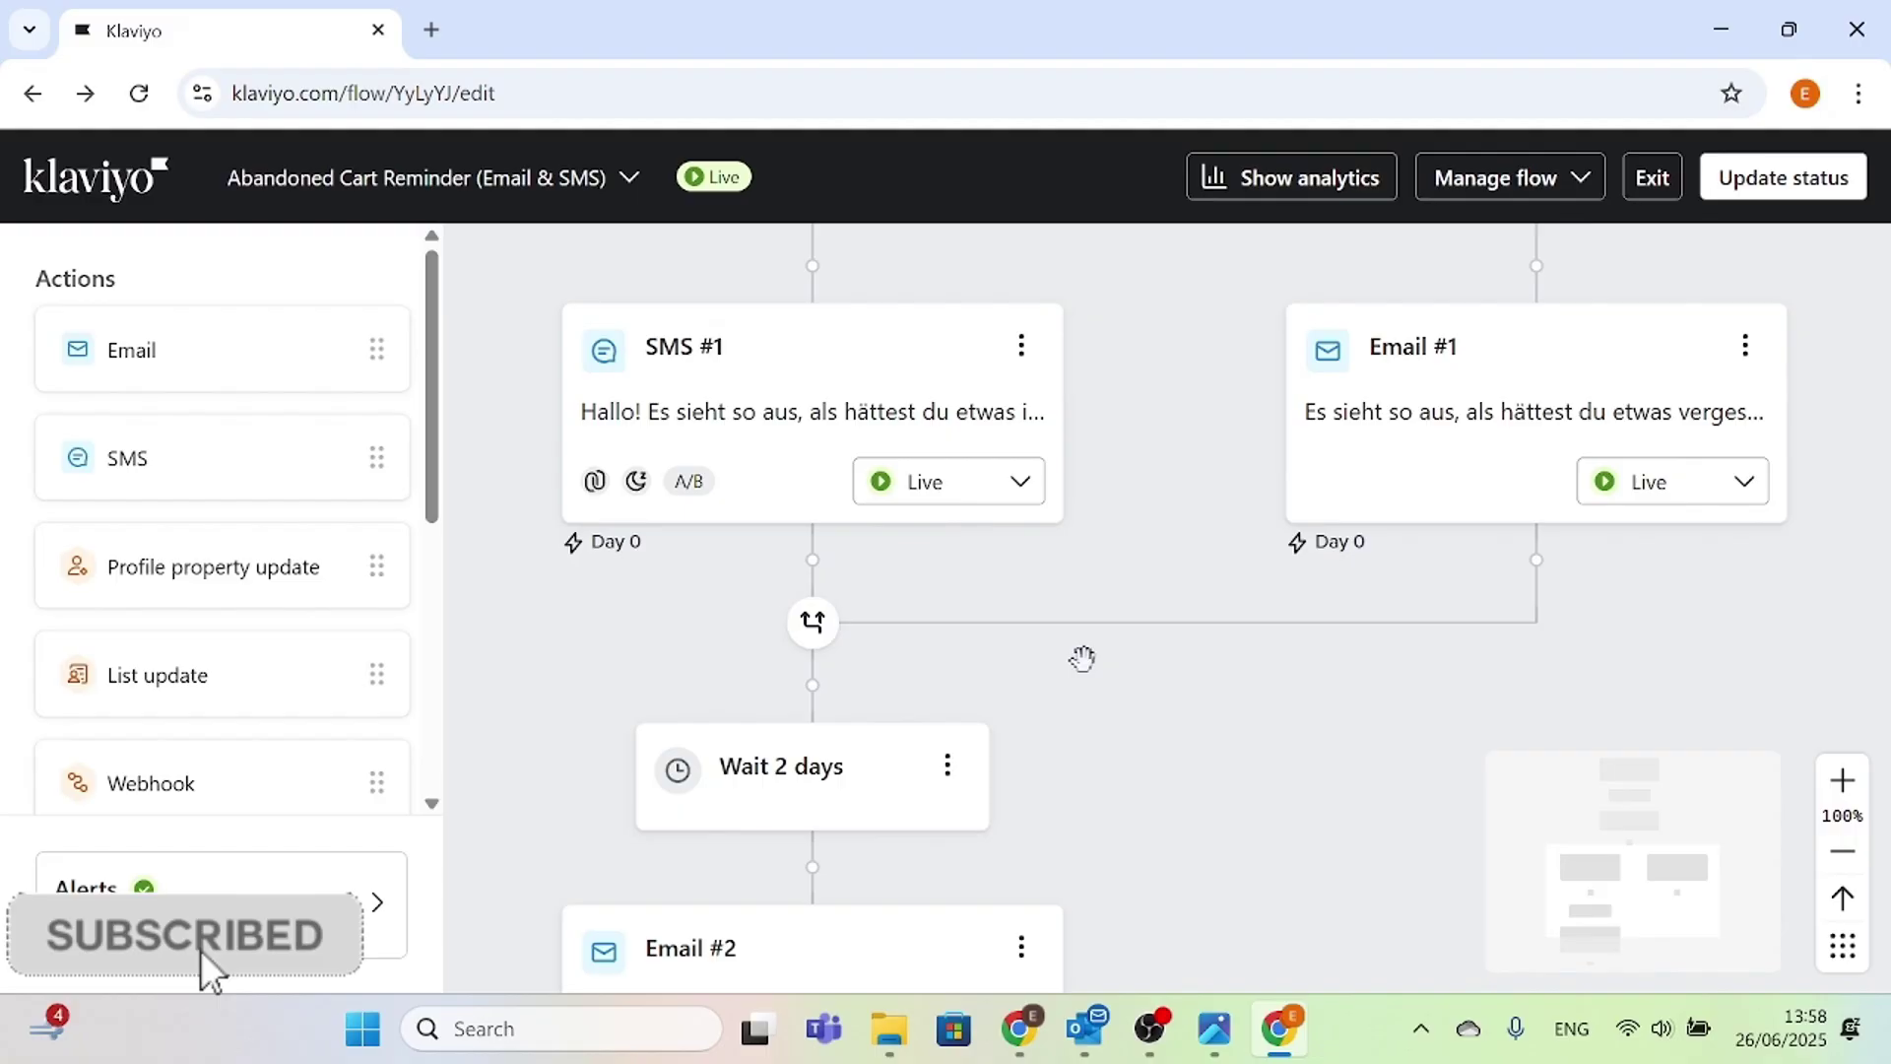
{"action": "scroll", "coordinate": [1082, 651], "scroll_direction": "up", "scroll_amount": 7}
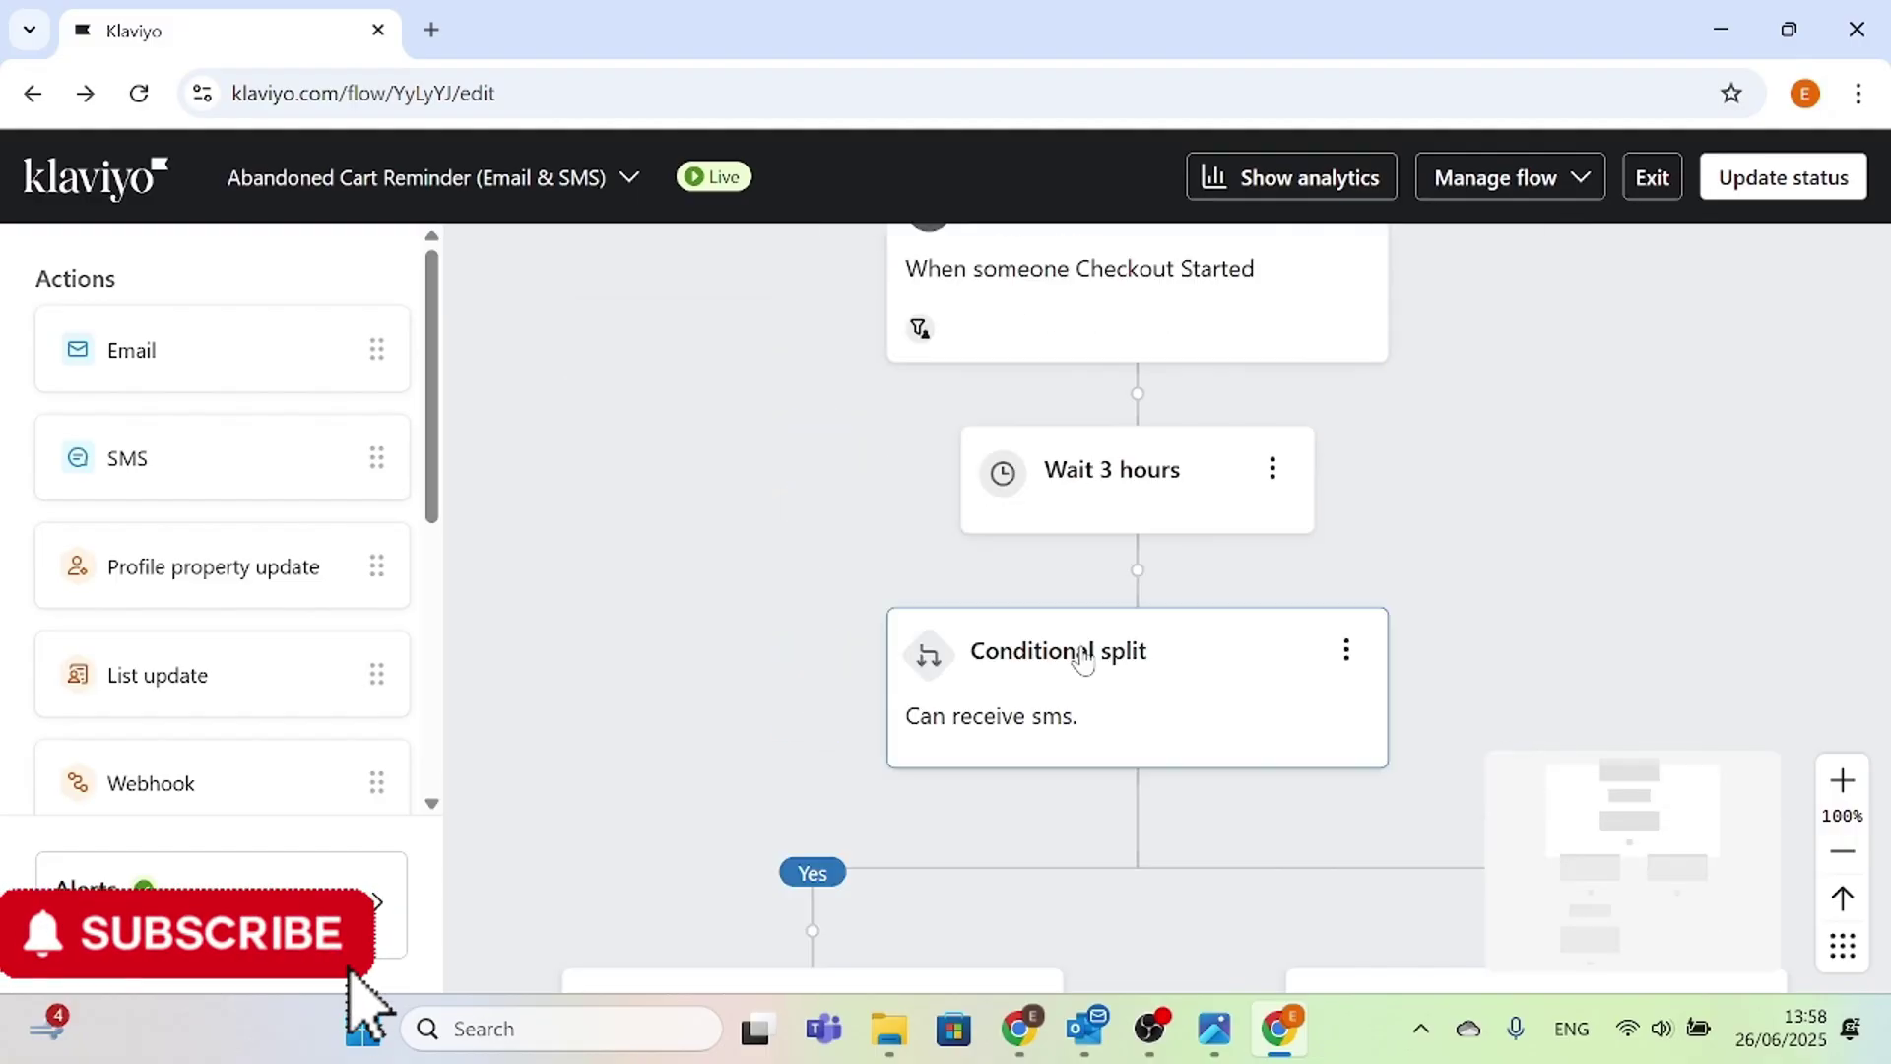
{"action": "scroll", "coordinate": [1080, 650], "scroll_direction": "up", "scroll_amount": 3}
{"action": "left_click_drag", "start_coordinate": [1080, 654], "coordinate": [1105, 434]}
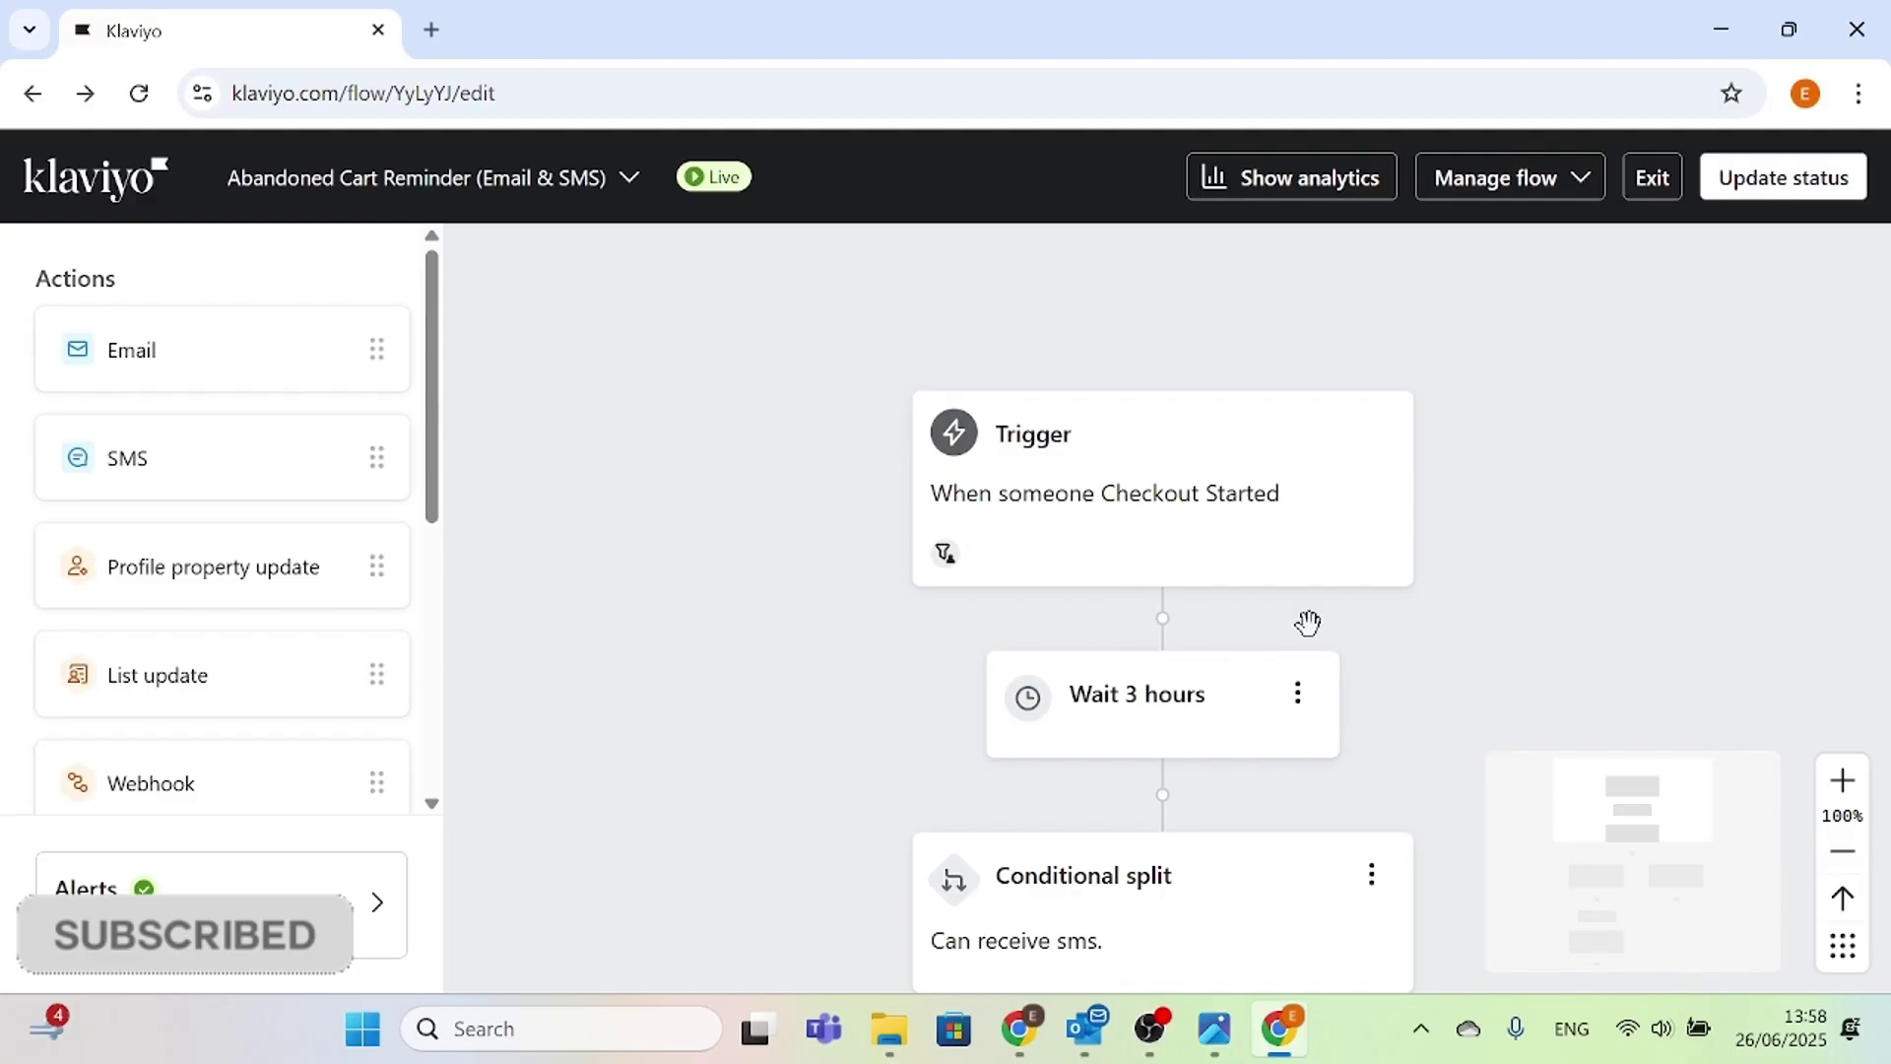
{"action": "scroll", "coordinate": [1306, 623], "scroll_direction": "down", "scroll_amount": 3}
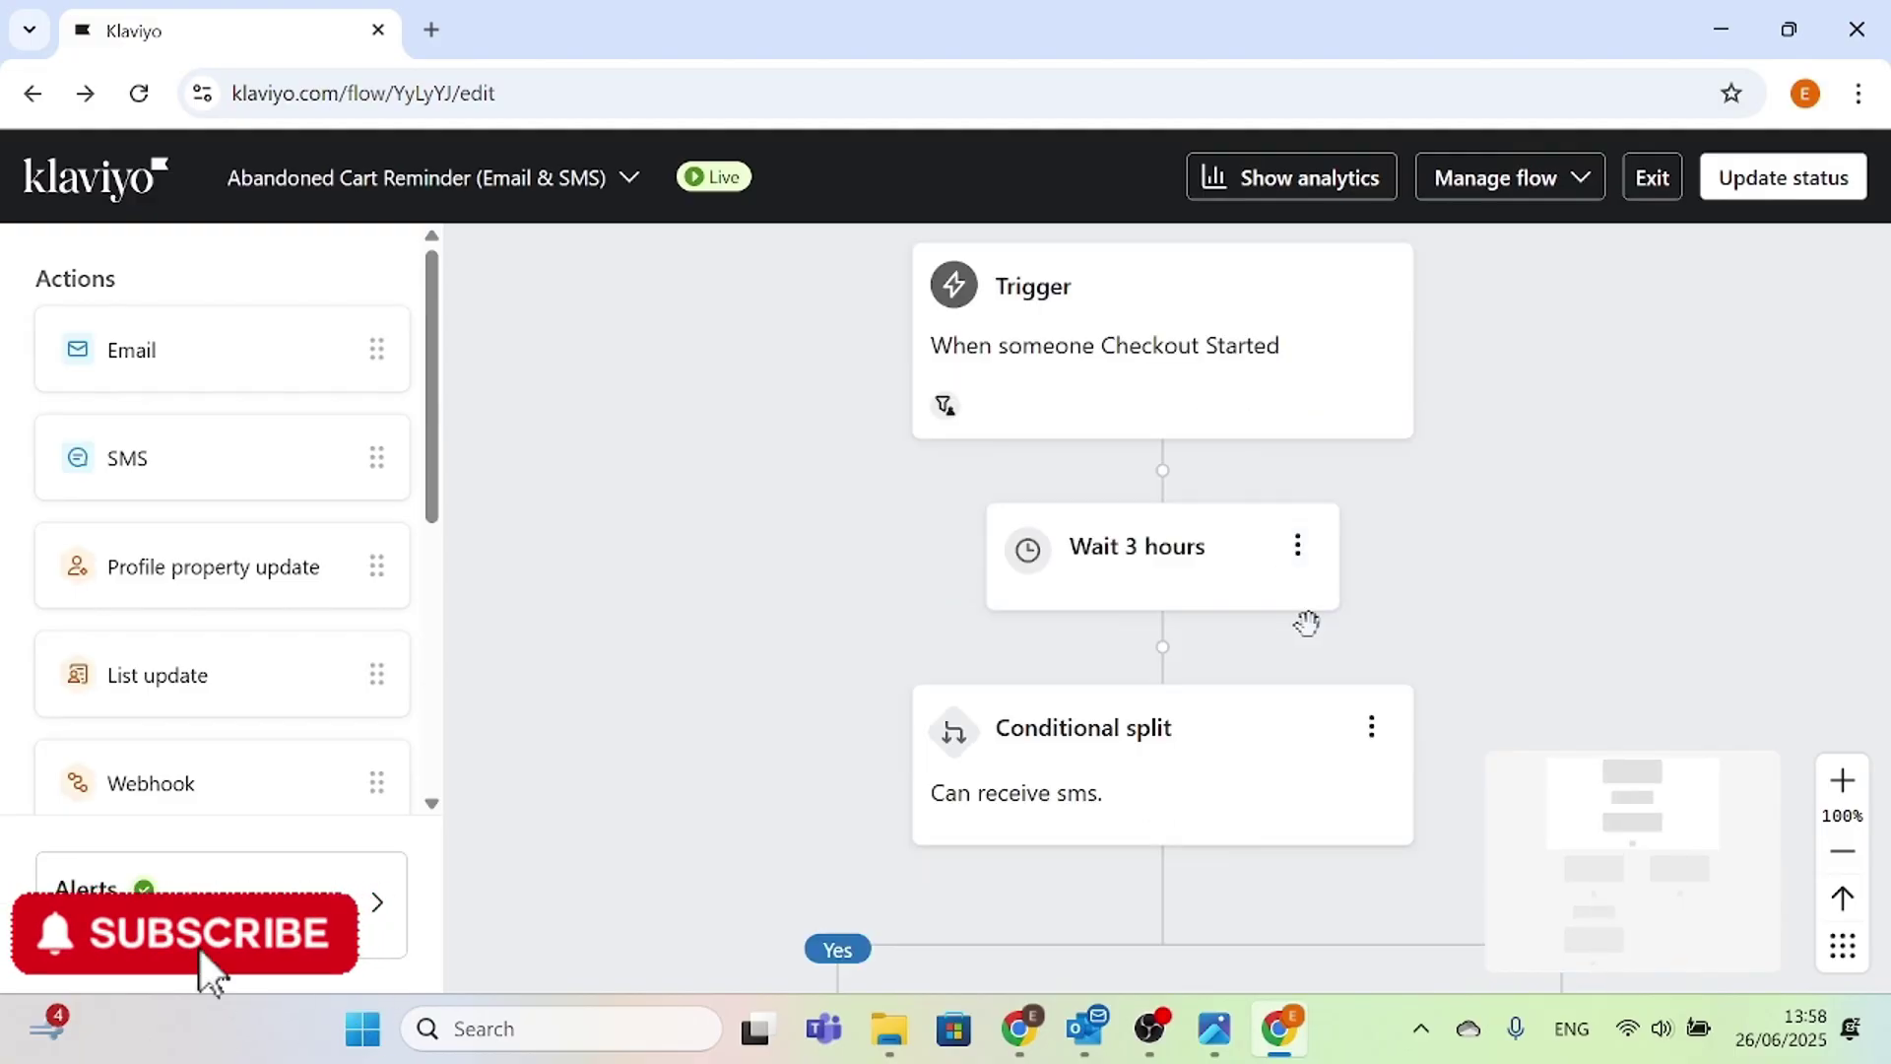
{"action": "scroll", "coordinate": [1306, 642], "scroll_direction": "down", "scroll_amount": 1}
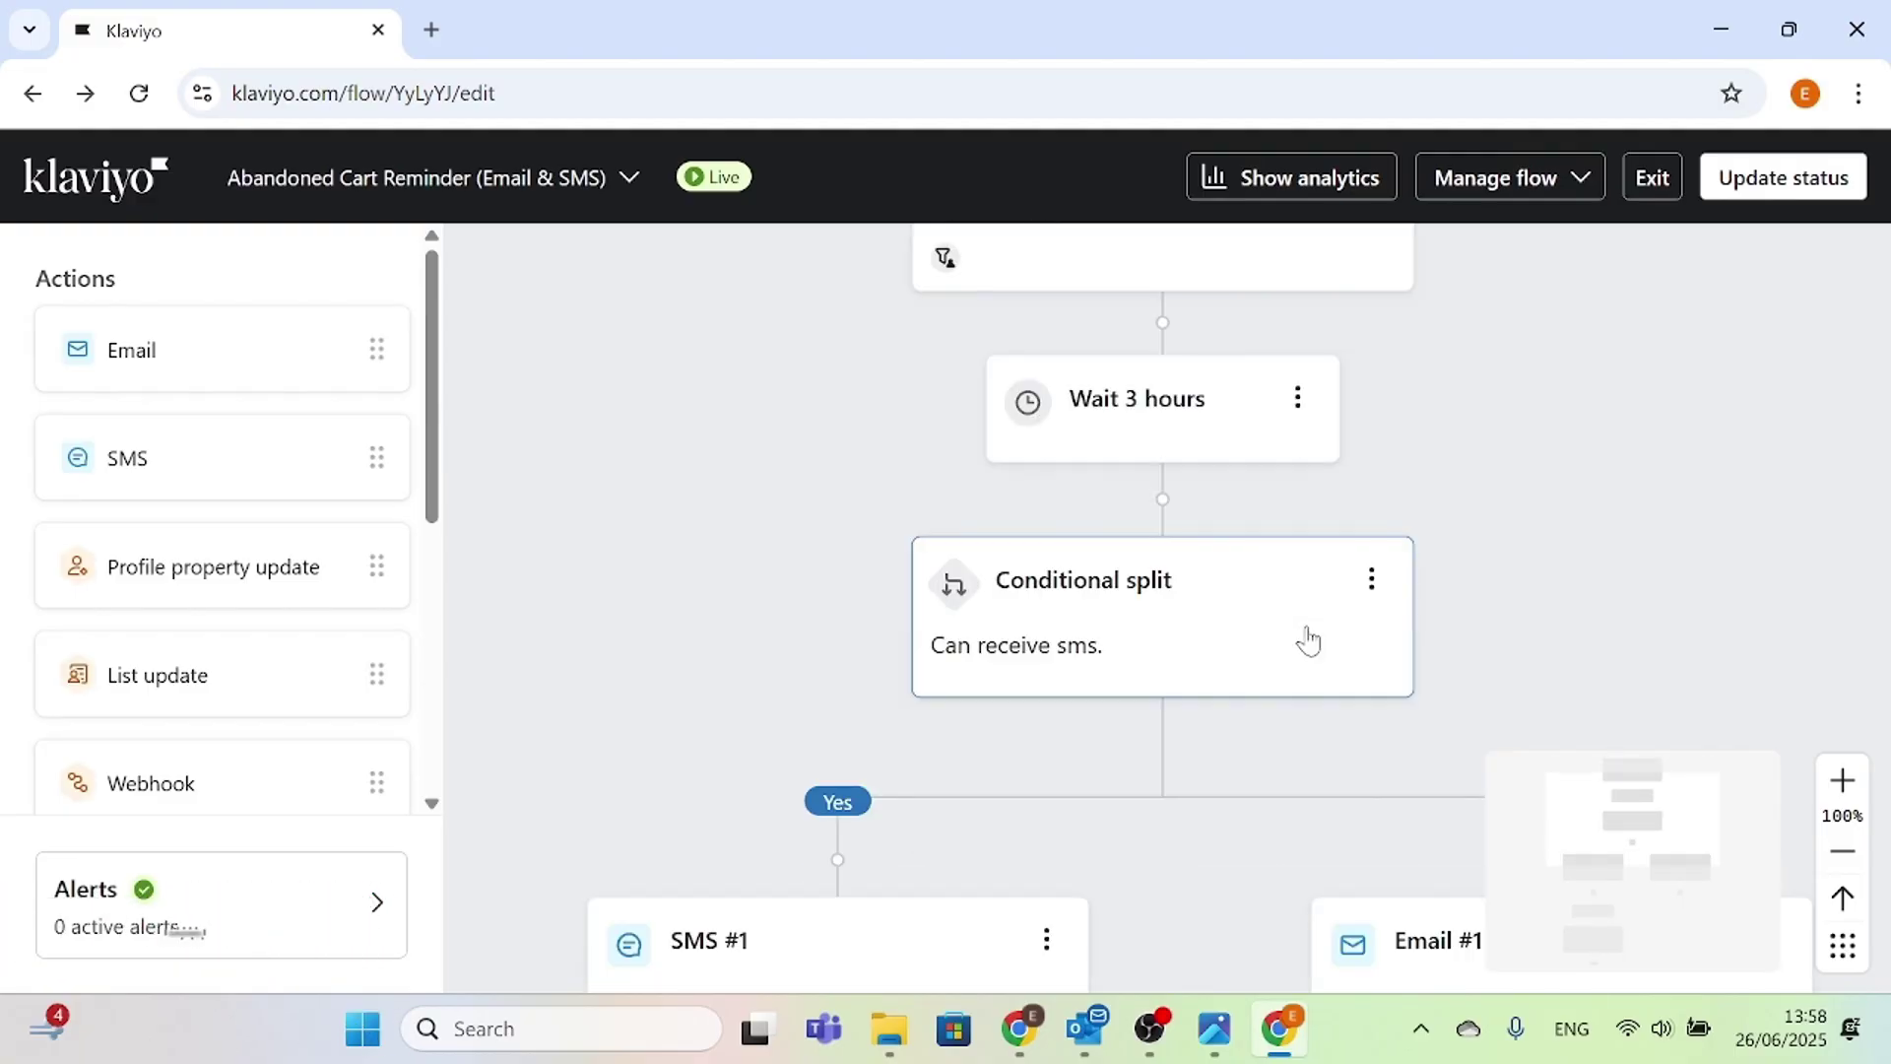
{"action": "scroll", "coordinate": [1308, 641], "scroll_direction": "down", "scroll_amount": 2}
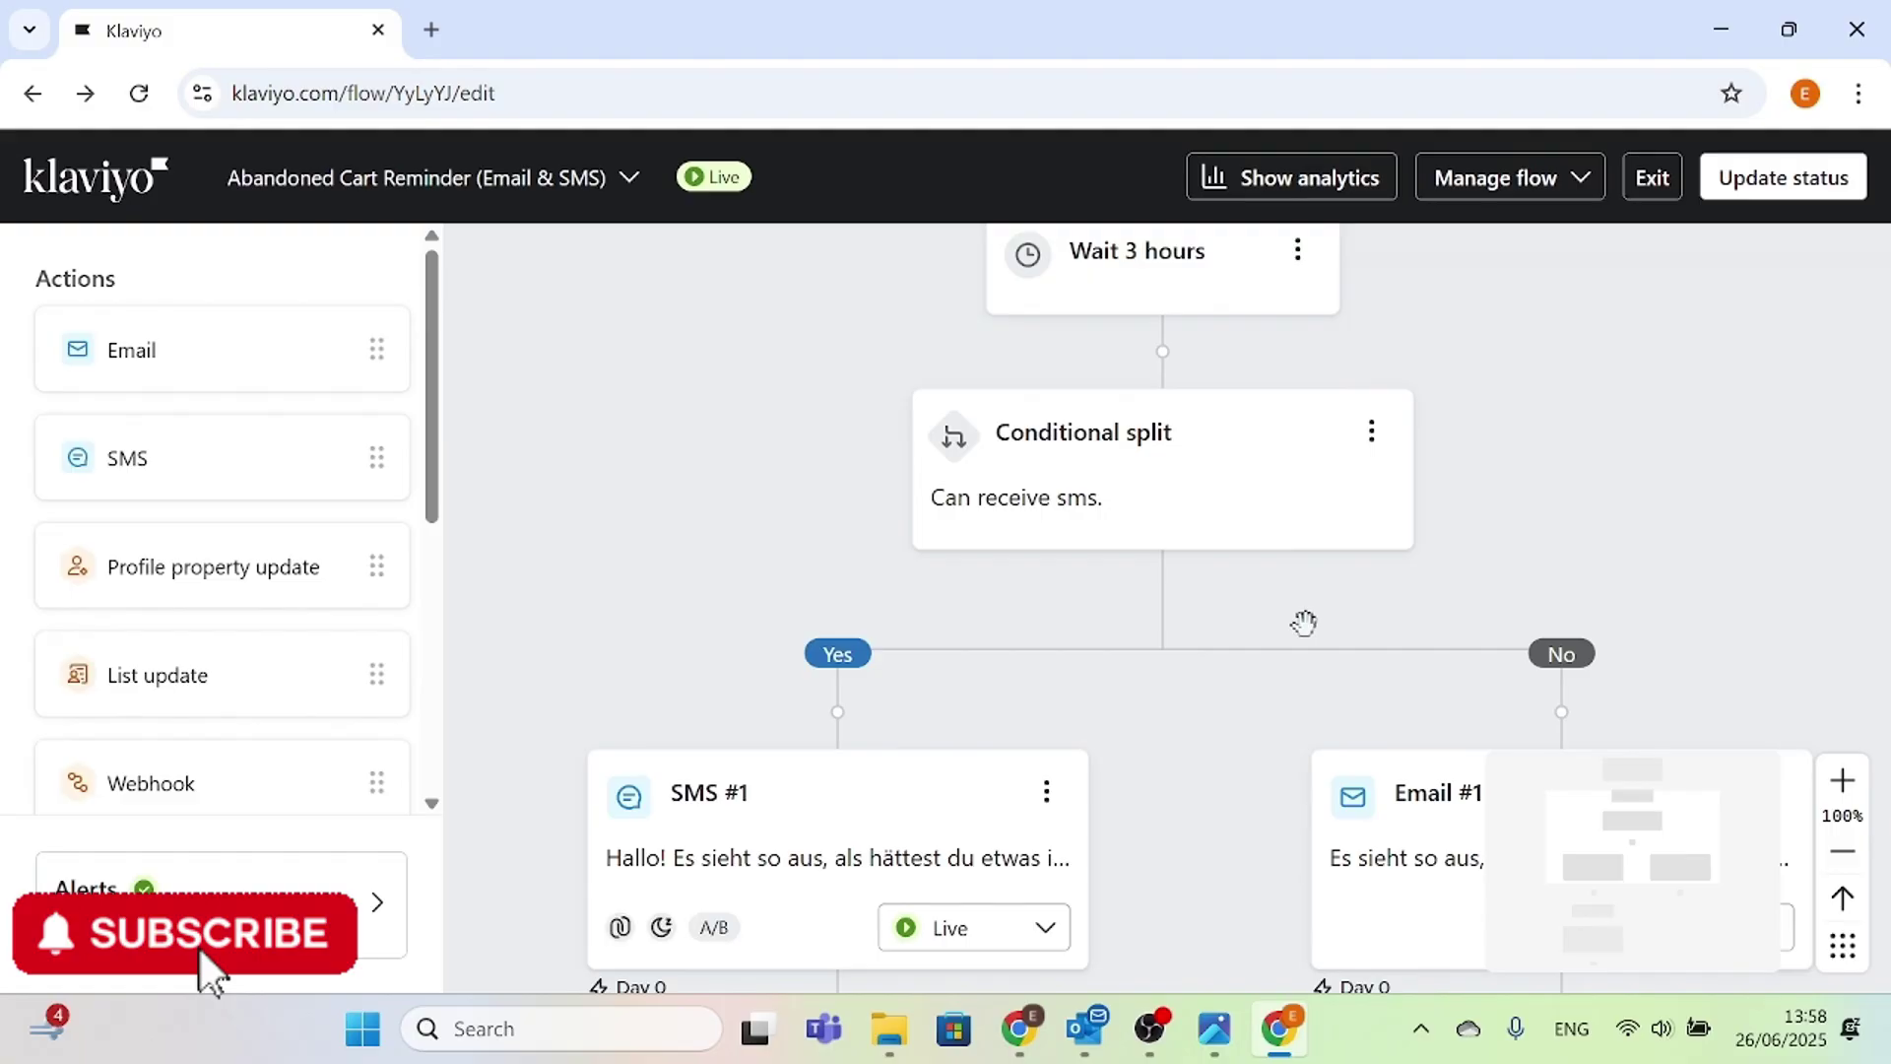
{"action": "scroll", "coordinate": [1304, 623], "scroll_direction": "up", "scroll_amount": 1}
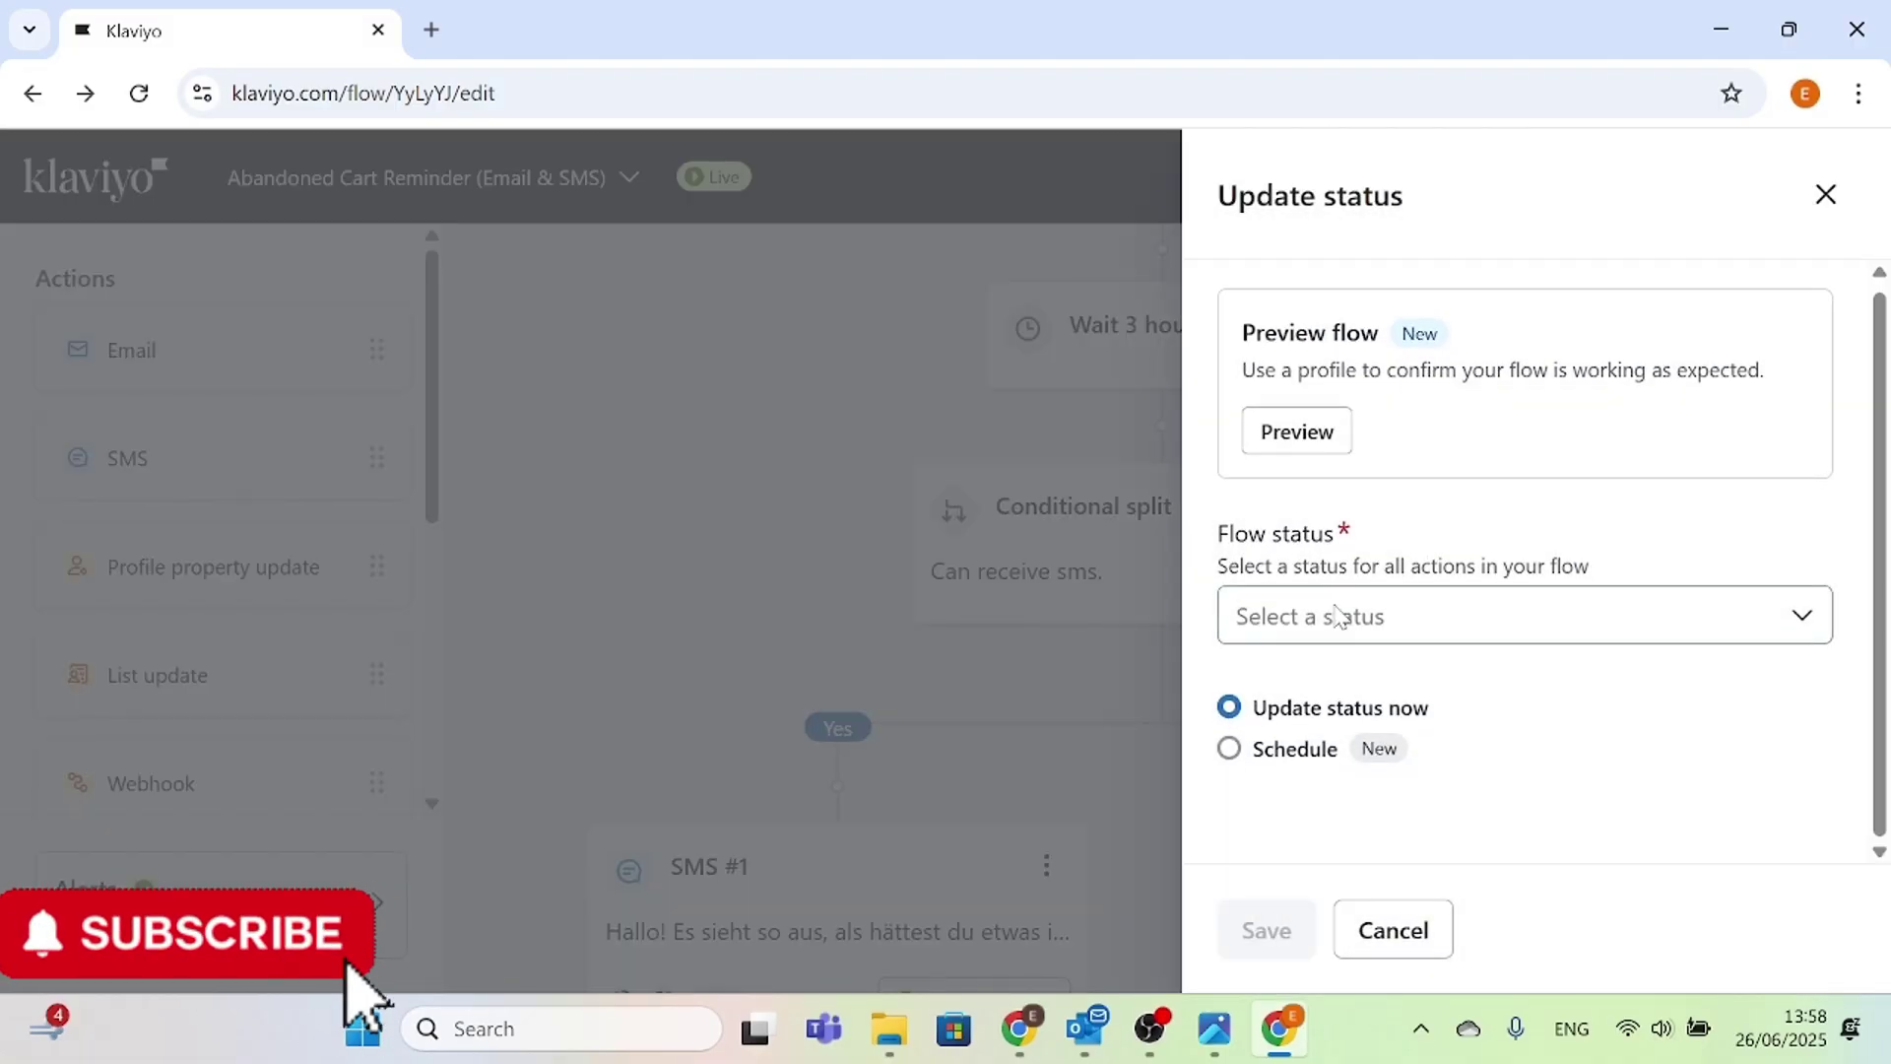
- Choose Live as the Flow status, applied immediately, and save
{"action": "left_click", "coordinate": [1336, 615]}
{"action": "left_click", "coordinate": [1337, 792]}
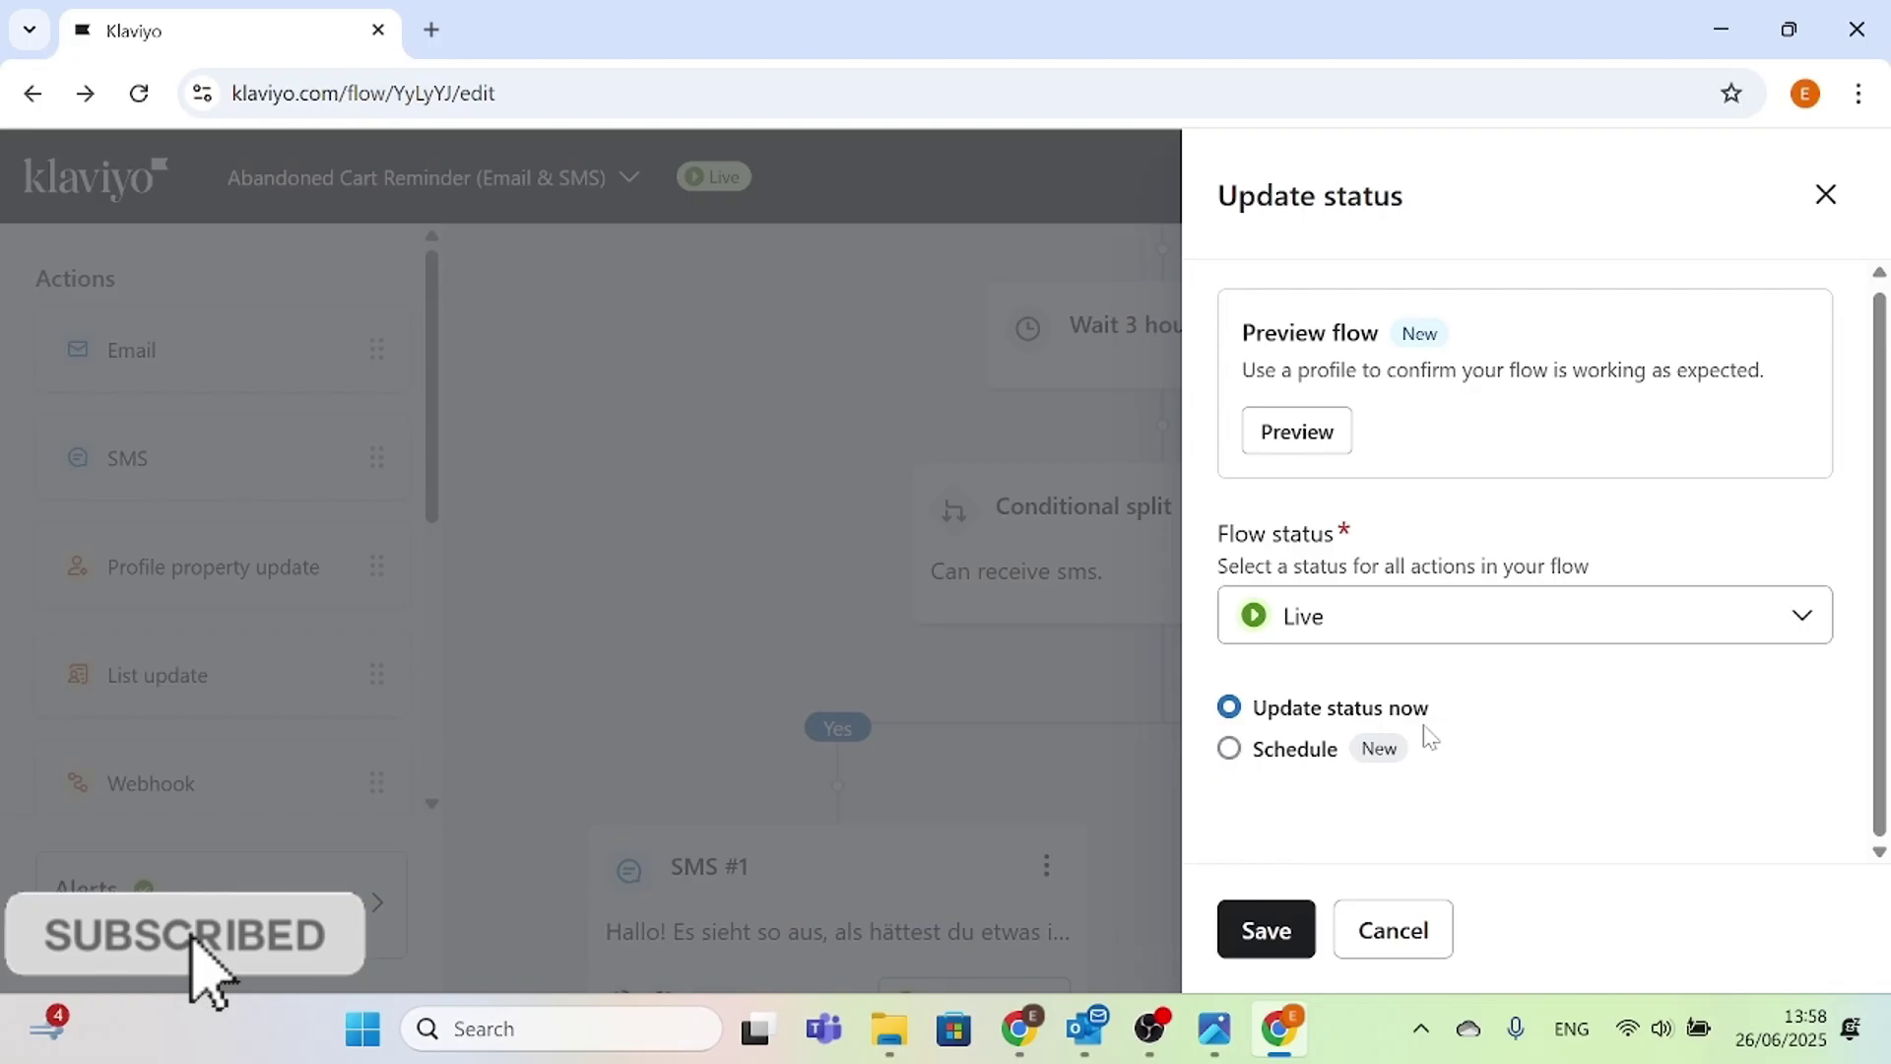
{"action": "left_click", "coordinate": [1261, 930]}
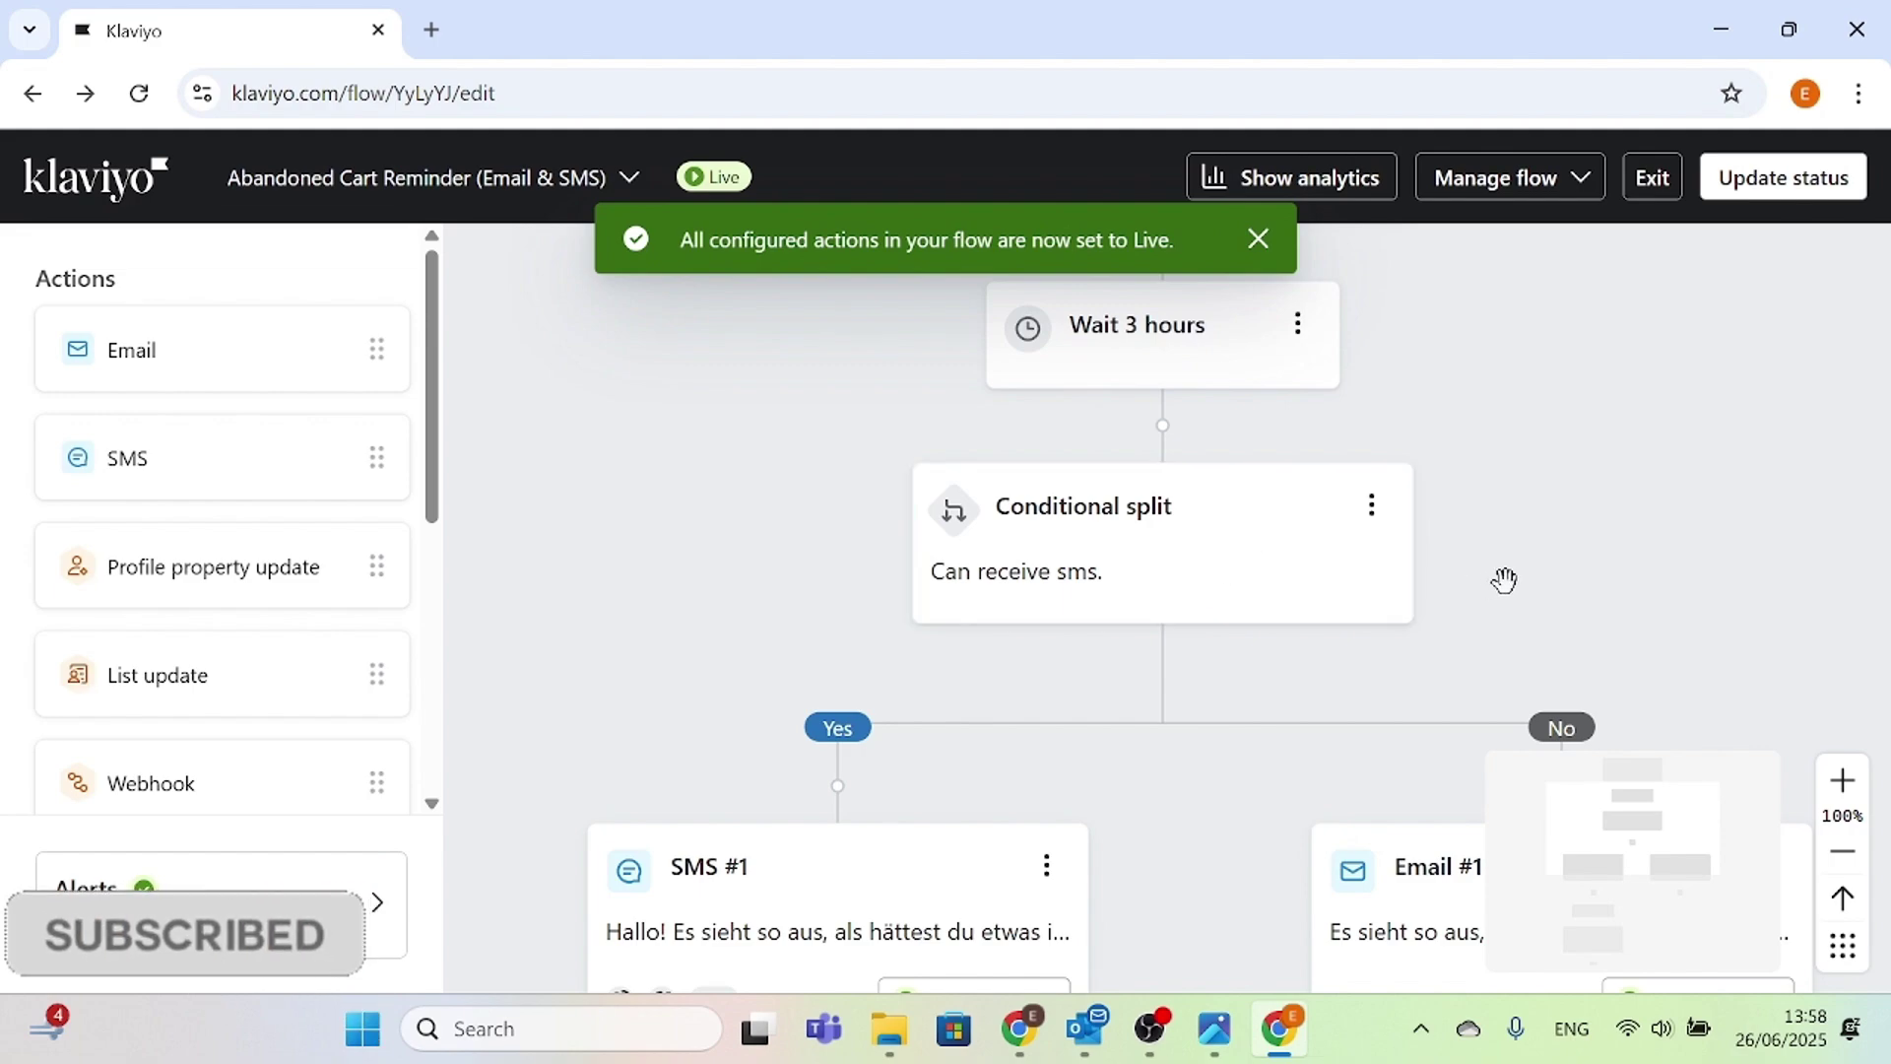
{"action": "scroll", "coordinate": [1504, 579], "scroll_direction": "down", "scroll_amount": 1}
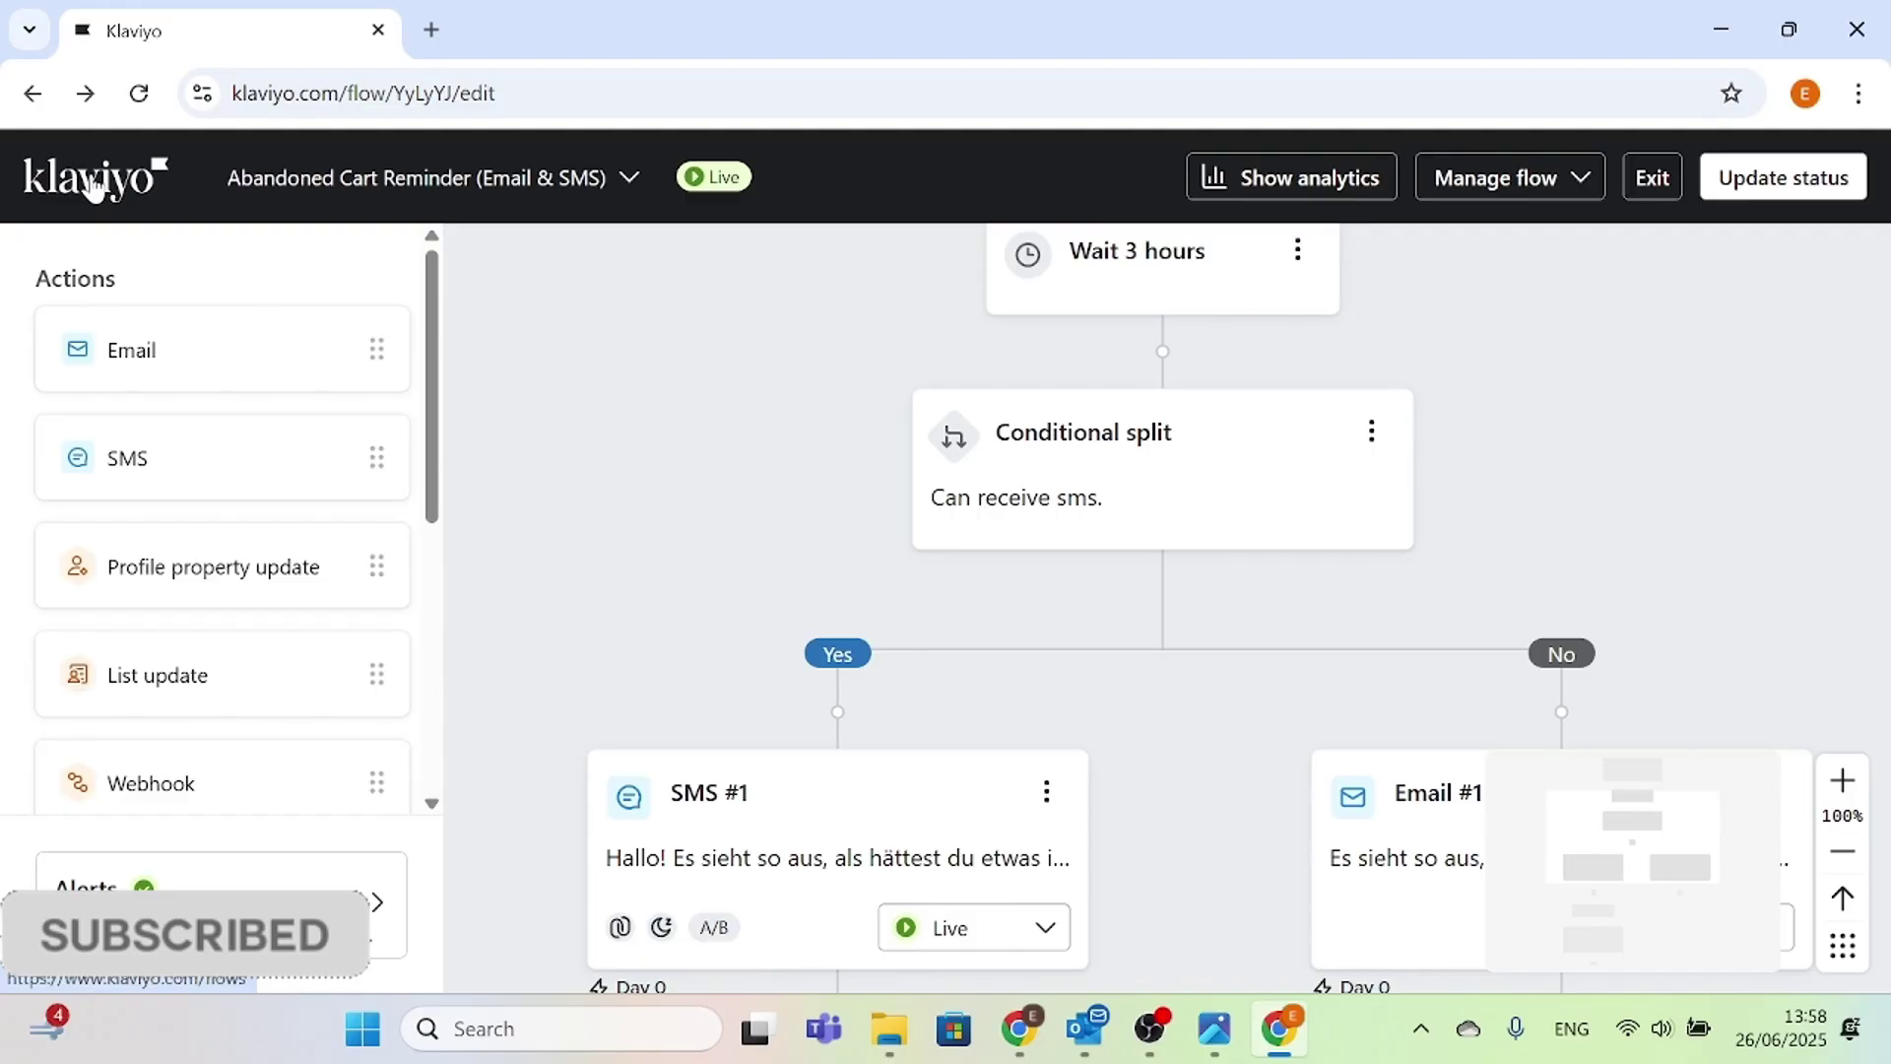
- Leave the flow editor via the Klaviyo logo for the Flows list
{"action": "left_click", "coordinate": [93, 185]}
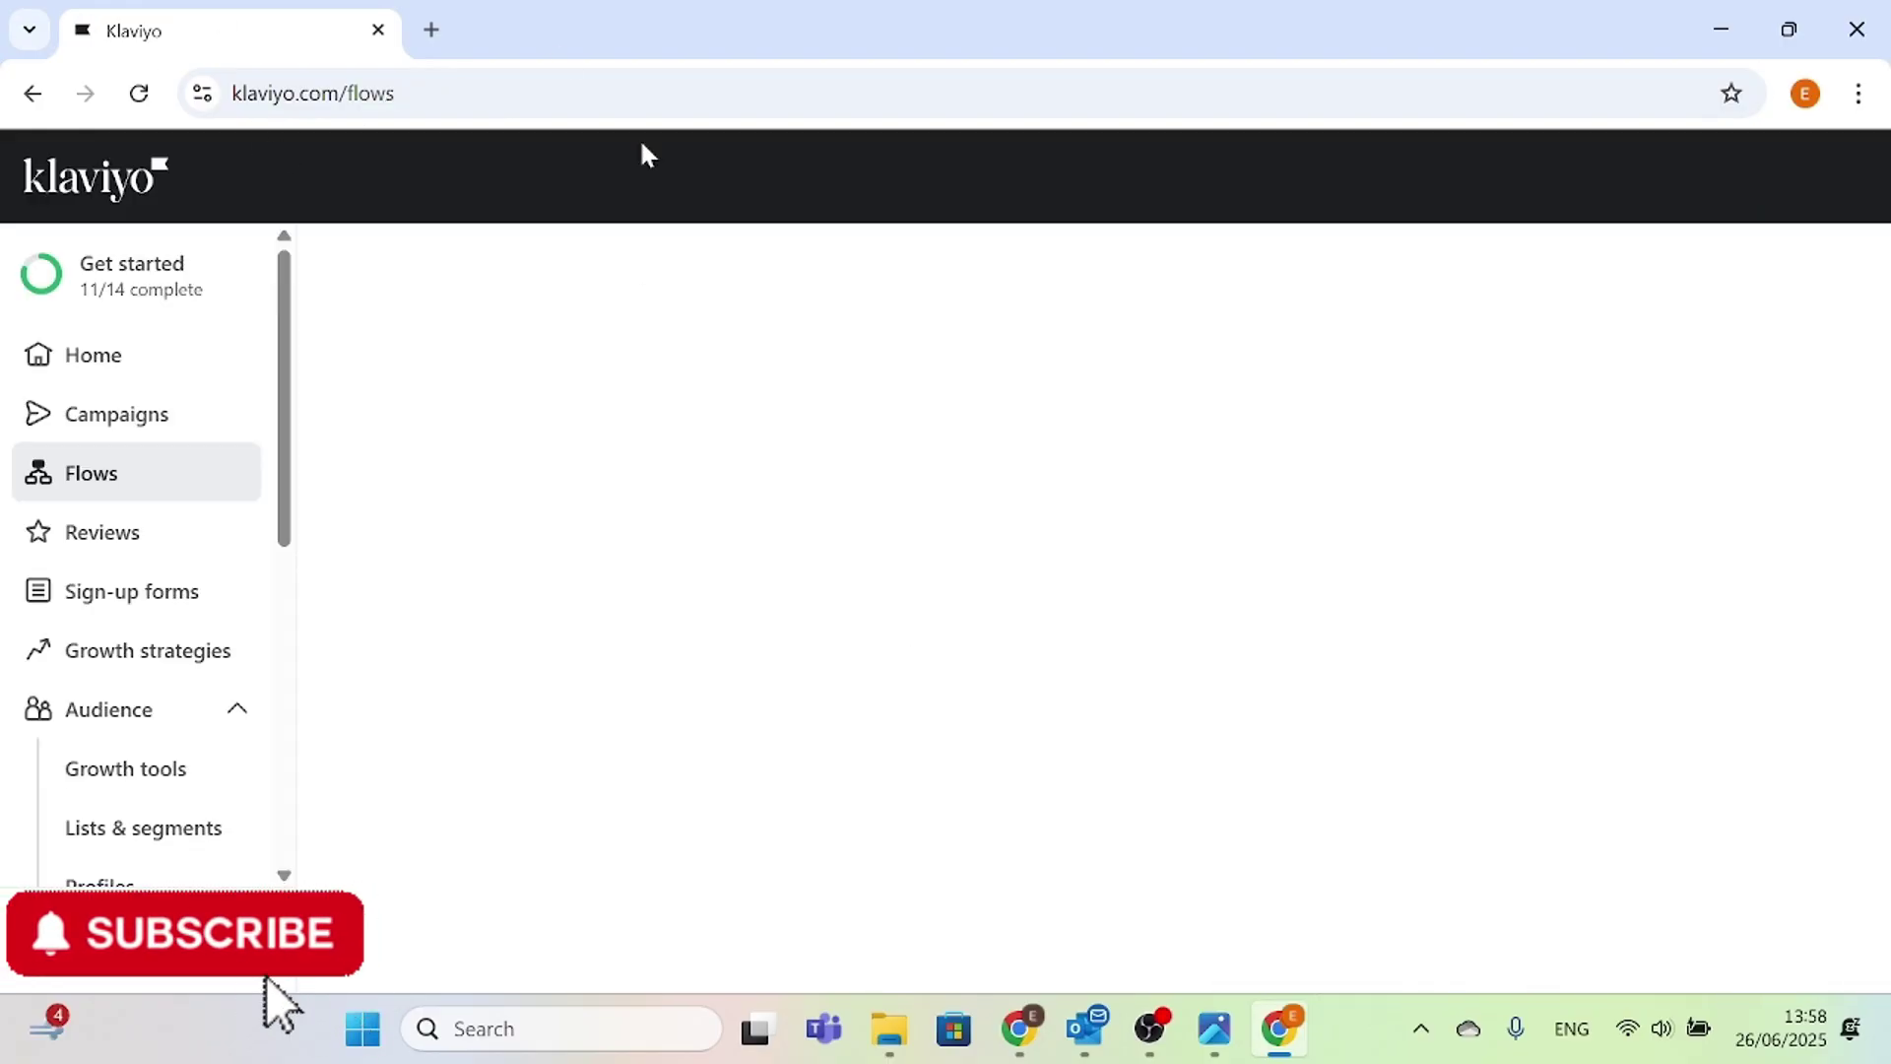